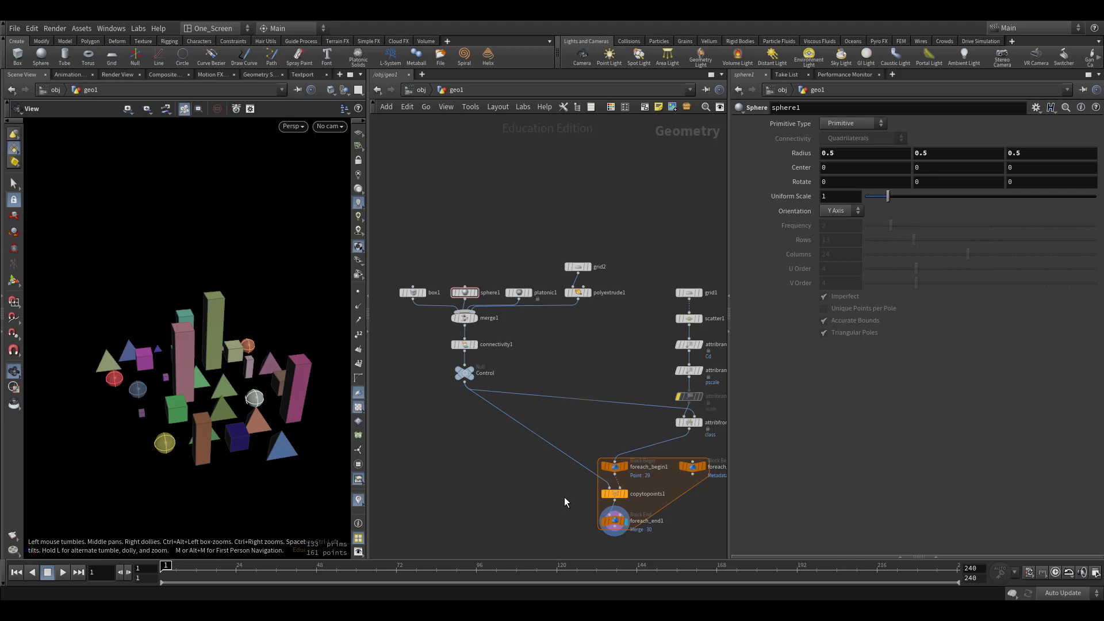
Review the finished setup's polyextrude1 and Control null settings before starting over.
click(578, 294)
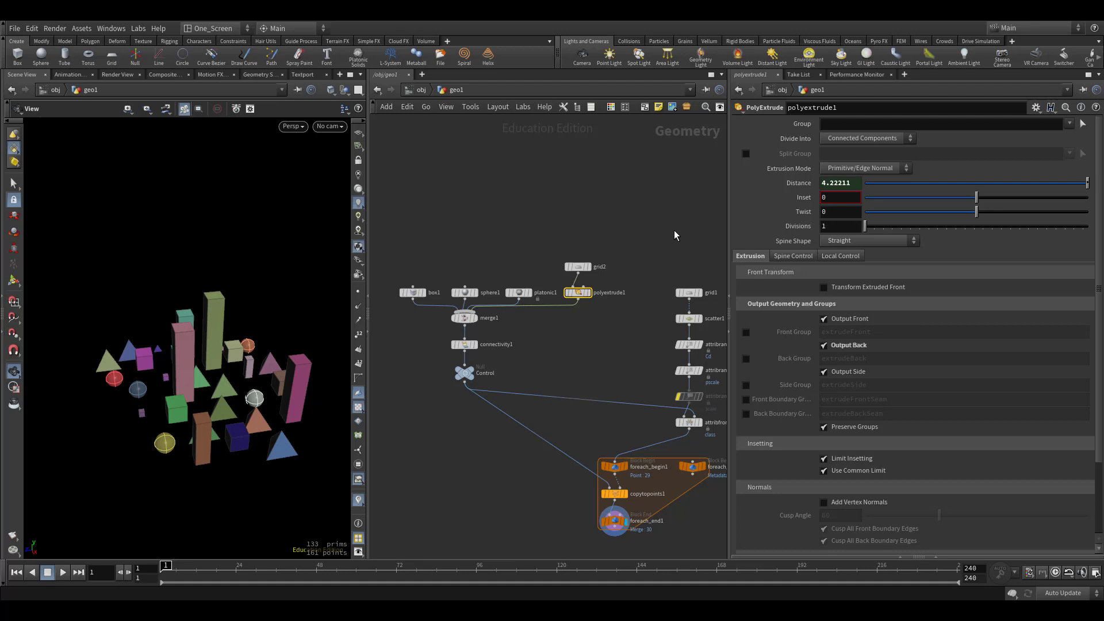
click(464, 373)
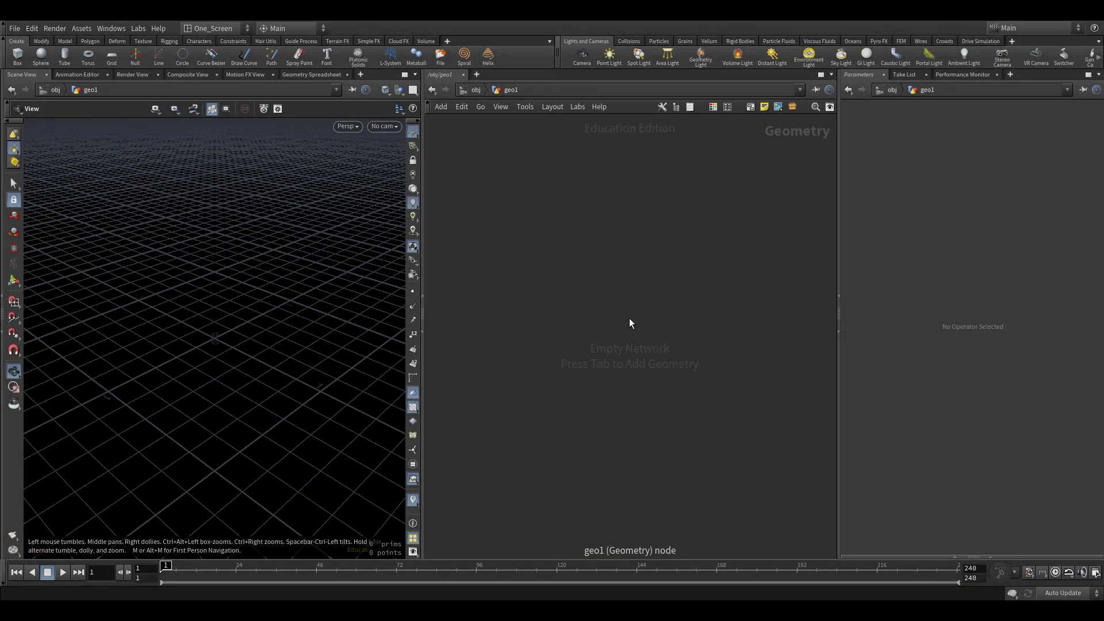
key(Tab)
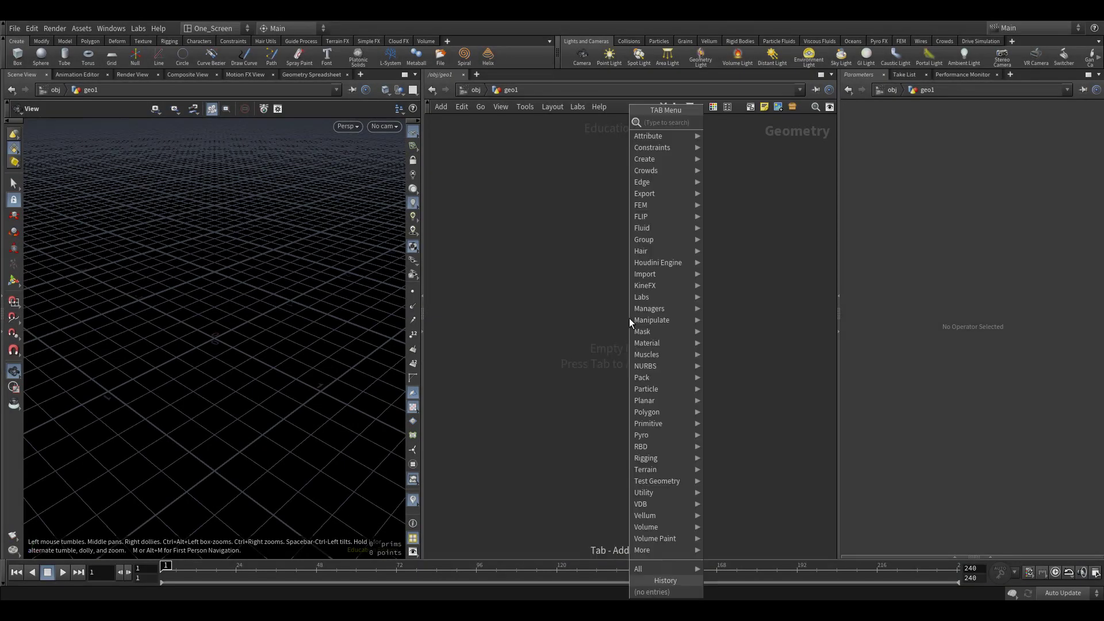
text(copy)
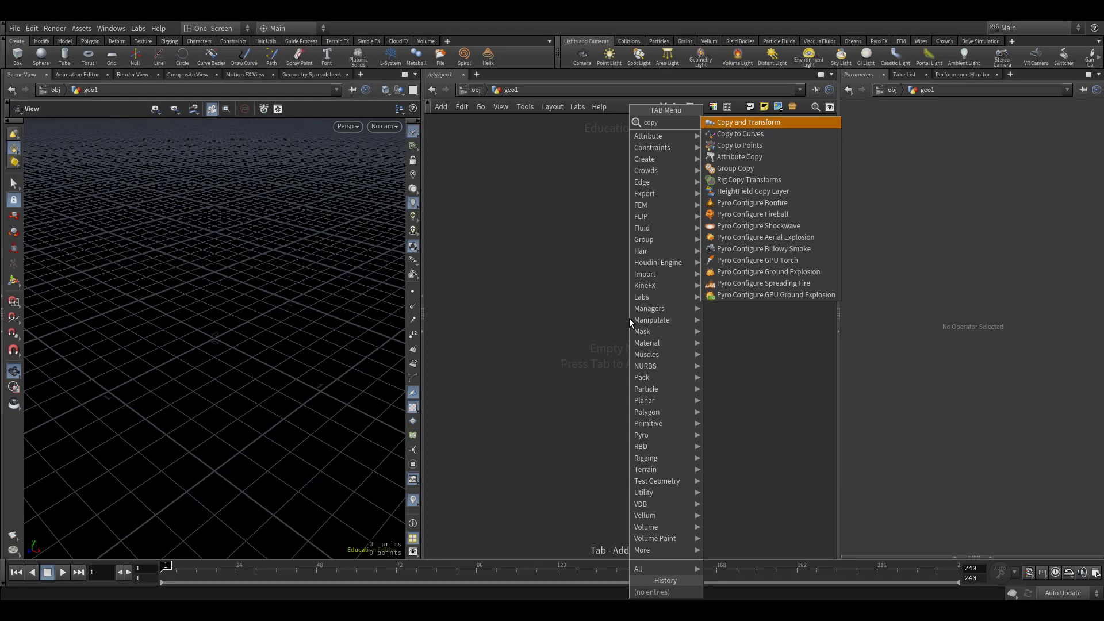
text( st)
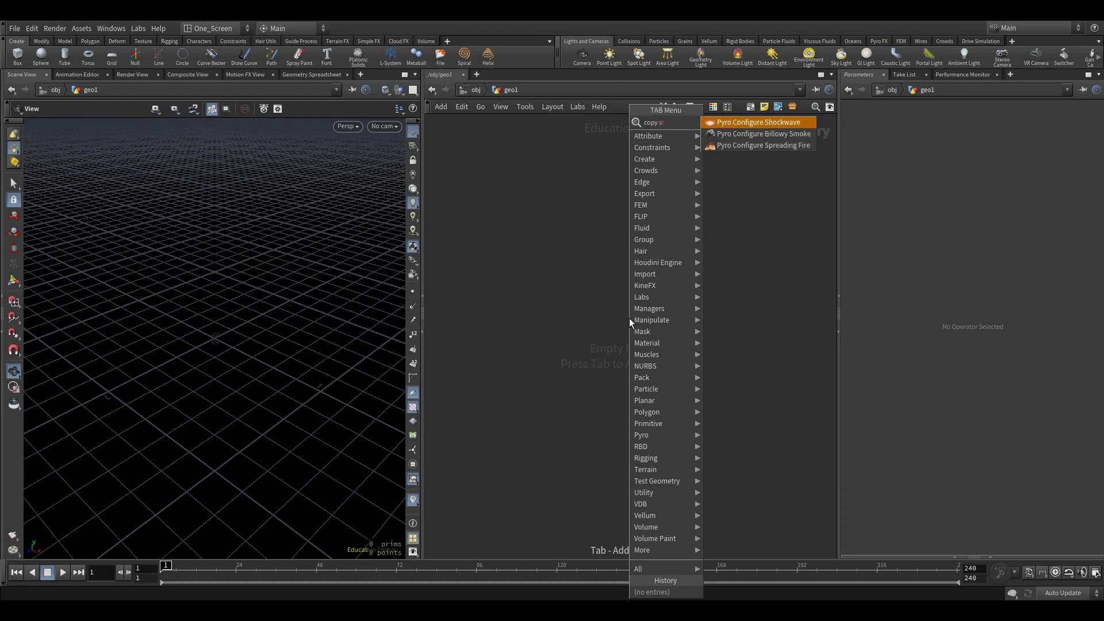
key(BackSpace)
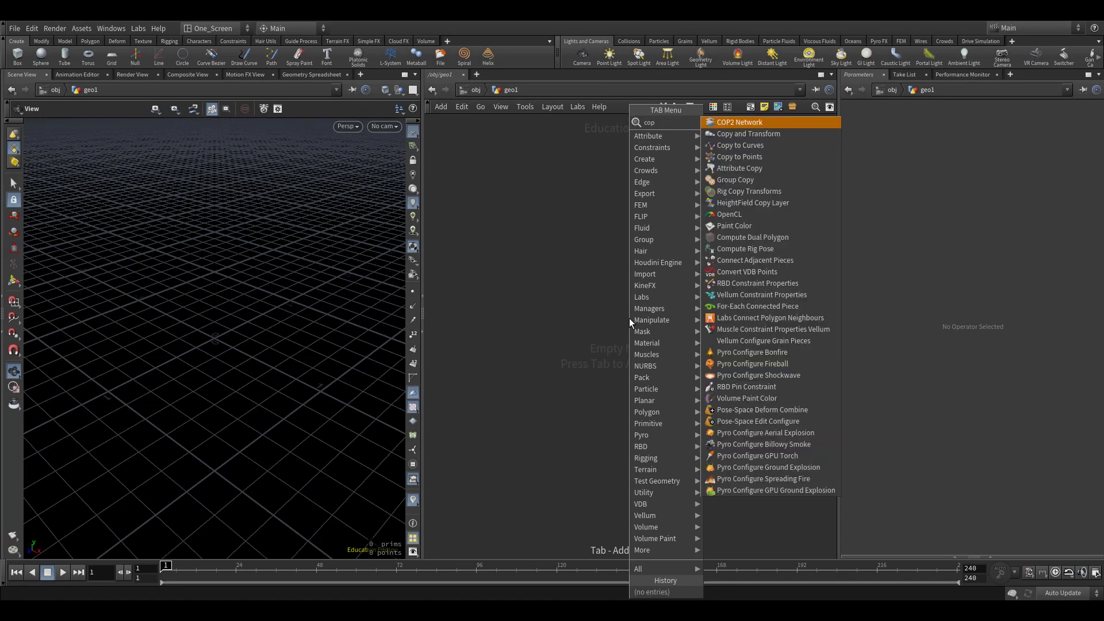
key(BackSpace)
key(BackSpace)
key(BackSpace)
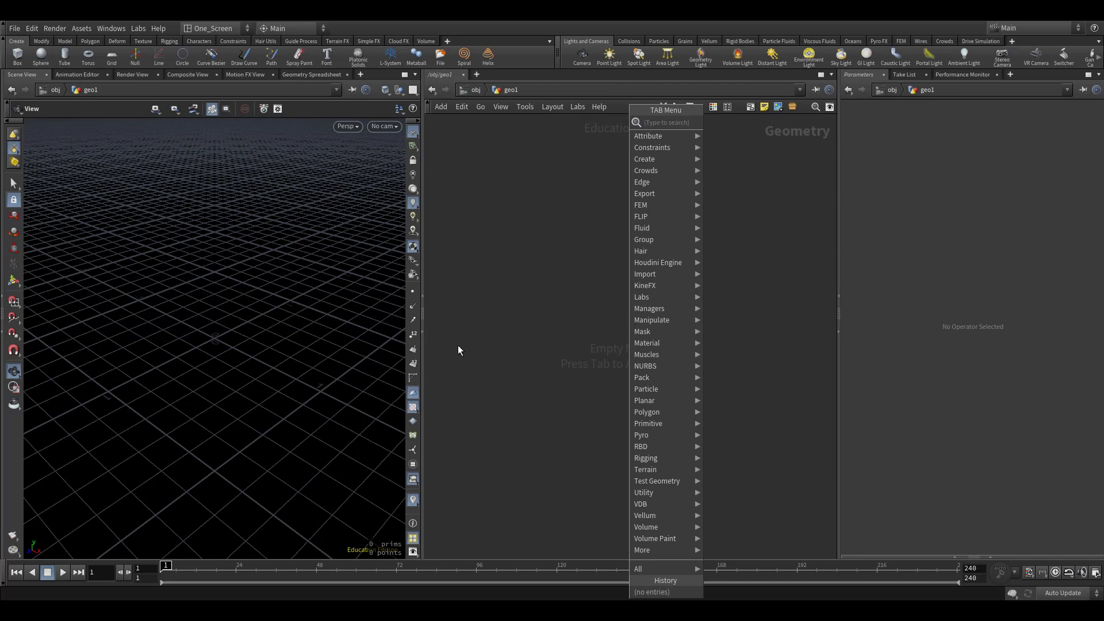
click(588, 323)
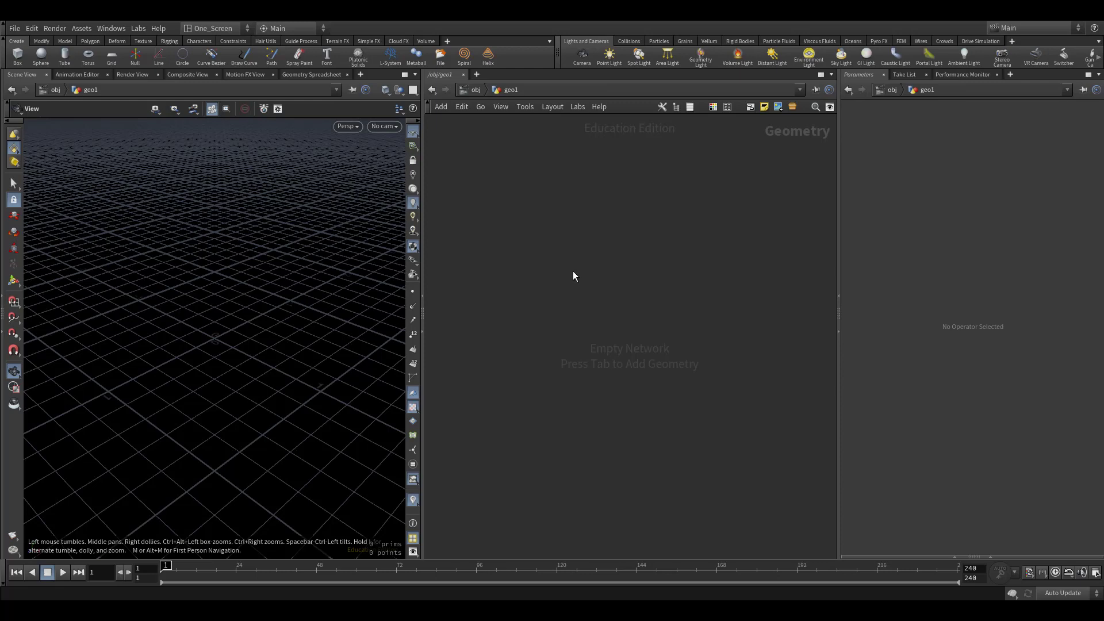
Search the node menu for 'copy s', then bring up the Misc pane types for a new tab.
key(Tab)
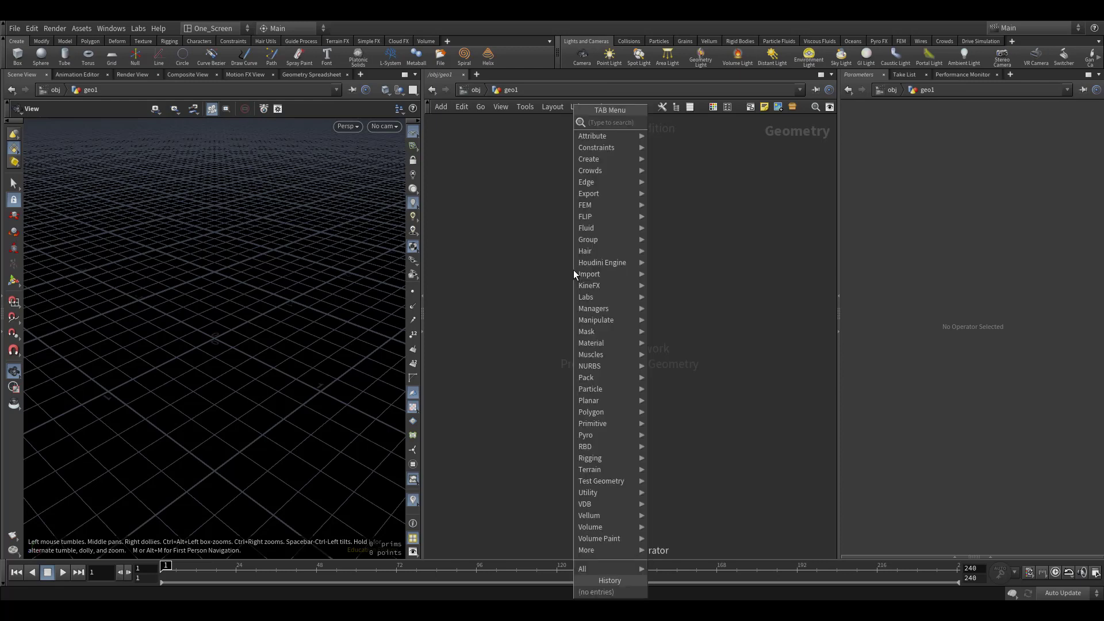
text(copy)
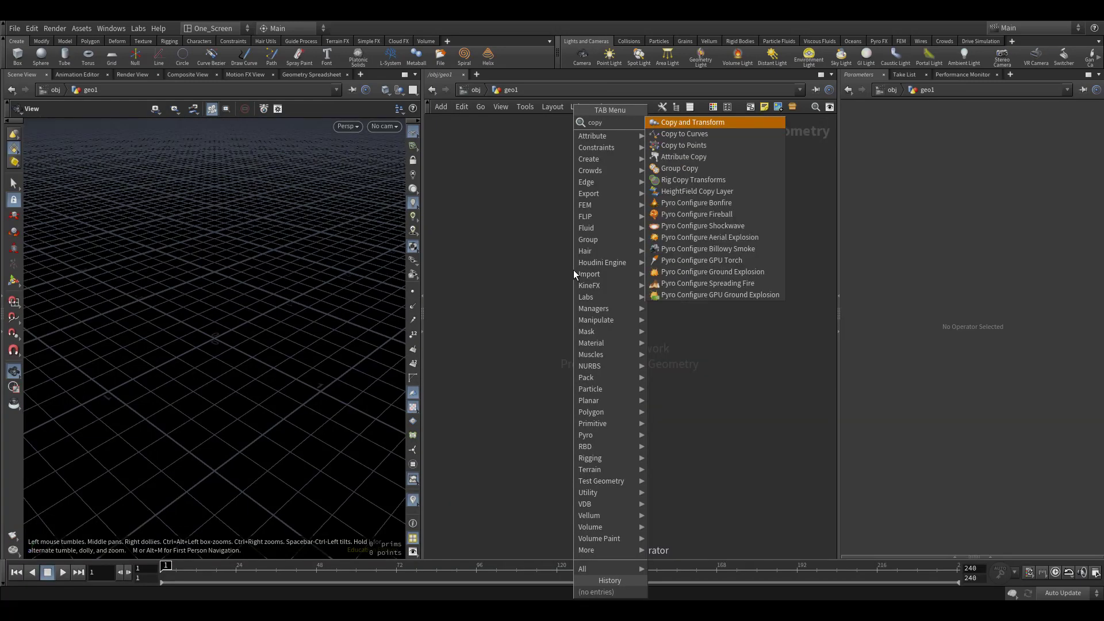
text( s)
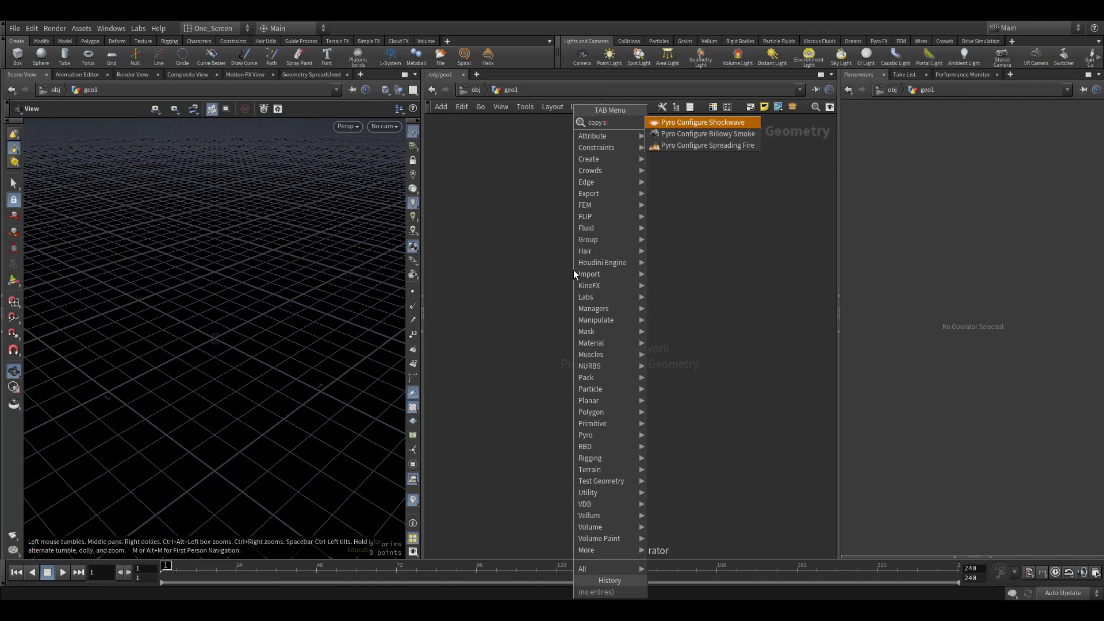
key(Escape)
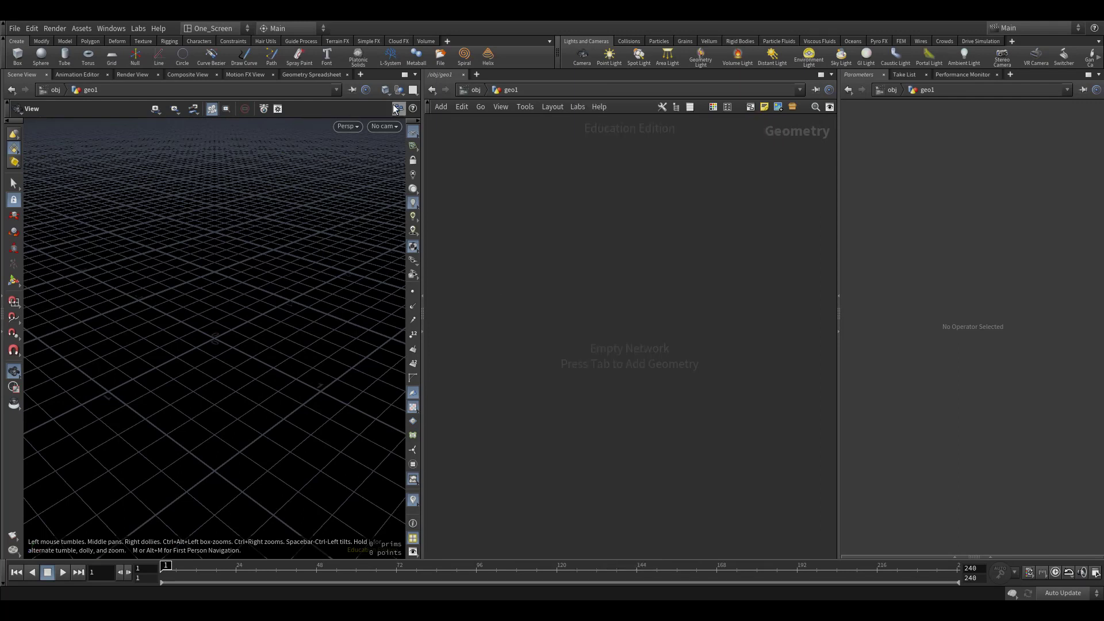
click(361, 76)
mouse_move(393, 97)
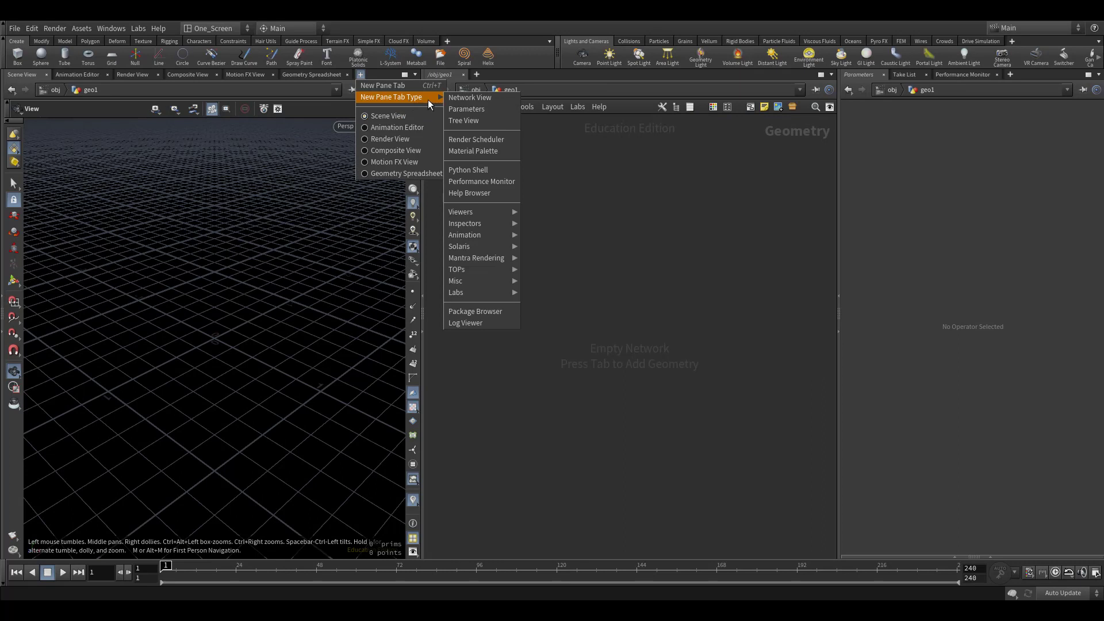
mouse_move(479, 281)
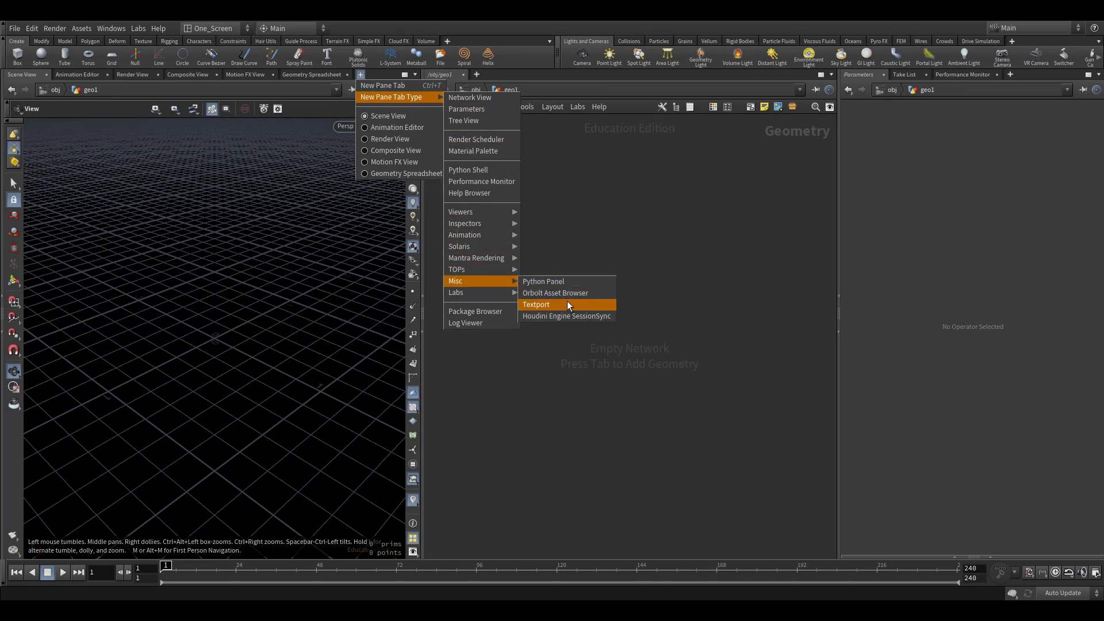
Open a Textport pane and run 'opunhide Sop' to list hidden geometry nodes.
click(572, 307)
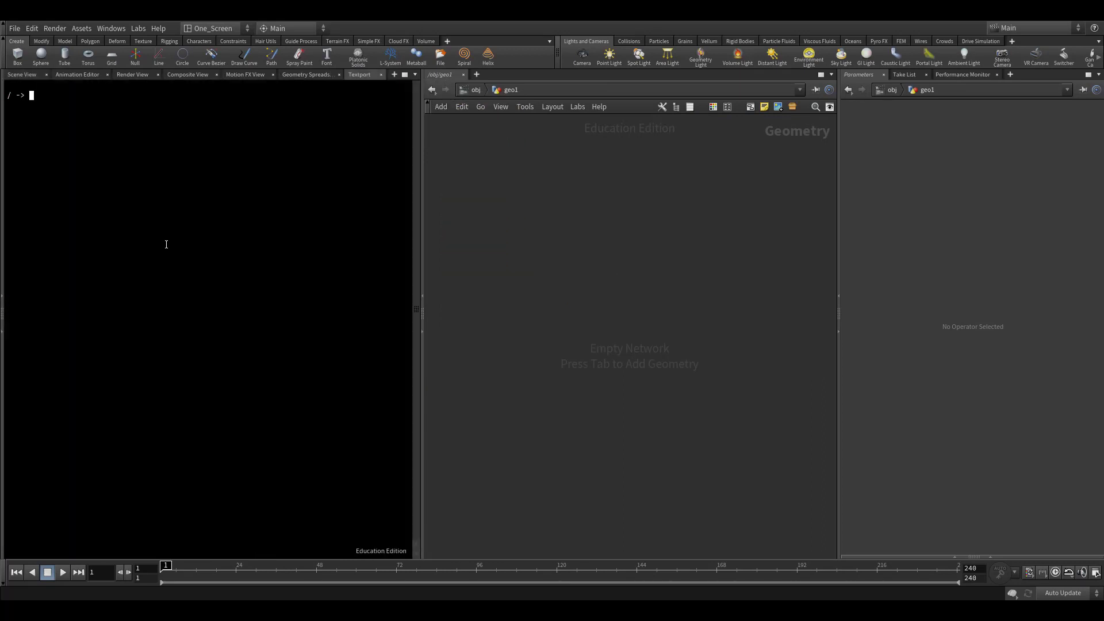
text(opu)
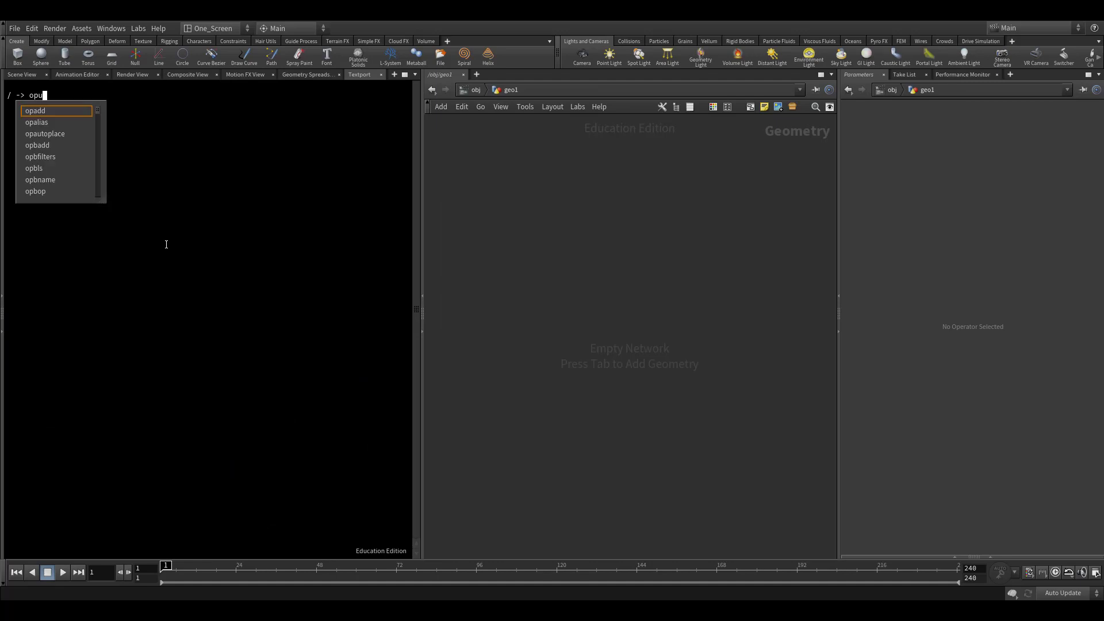
text(nhide)
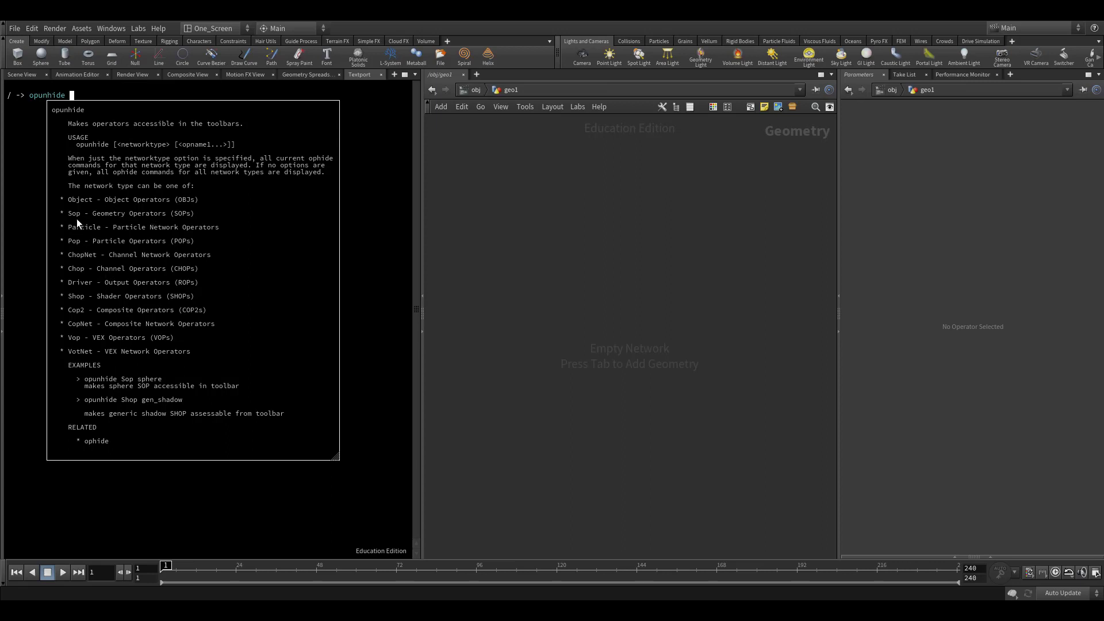
text(Sop)
key(Return)
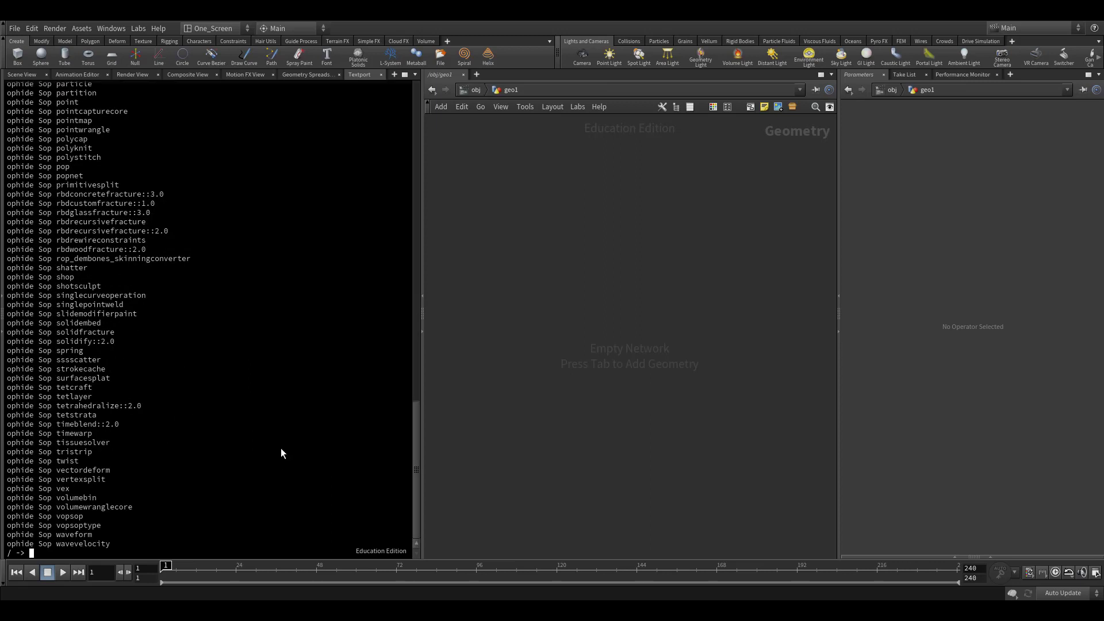
Copy the 'ophide Sop copy' line from the output and paste it at the prompt.
mouse_move(416, 466)
mouse_down()
mouse_move(411, 383)
mouse_move(429, 196)
mouse_move(415, 147)
mouse_move(383, 142)
mouse_up()
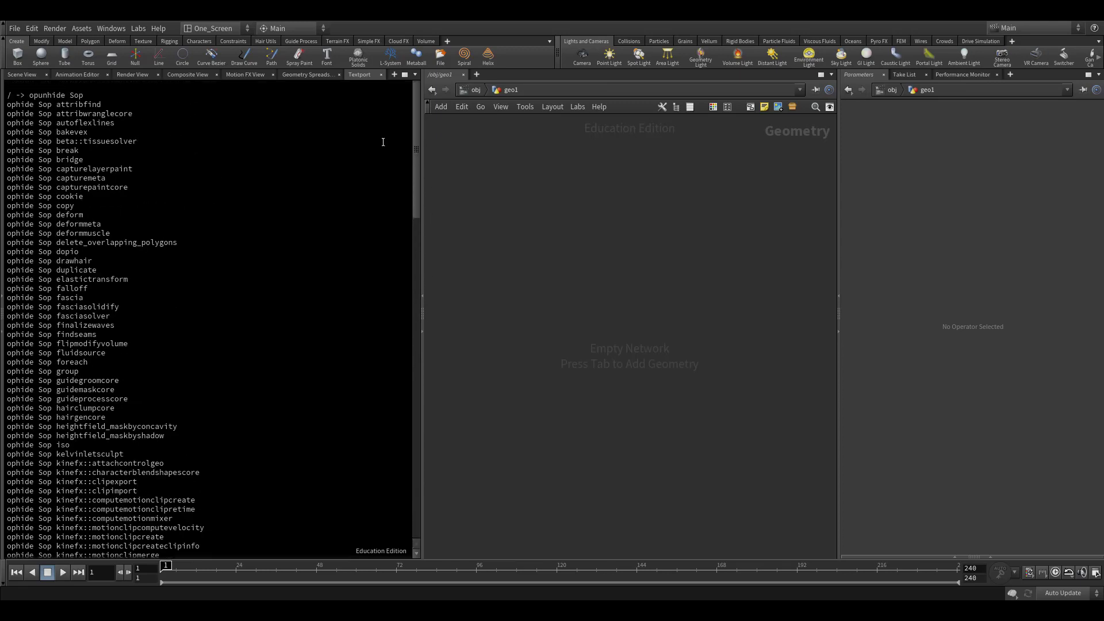
drag(77, 205, 4, 205)
click(88, 205)
scroll(168, 267, down, 15)
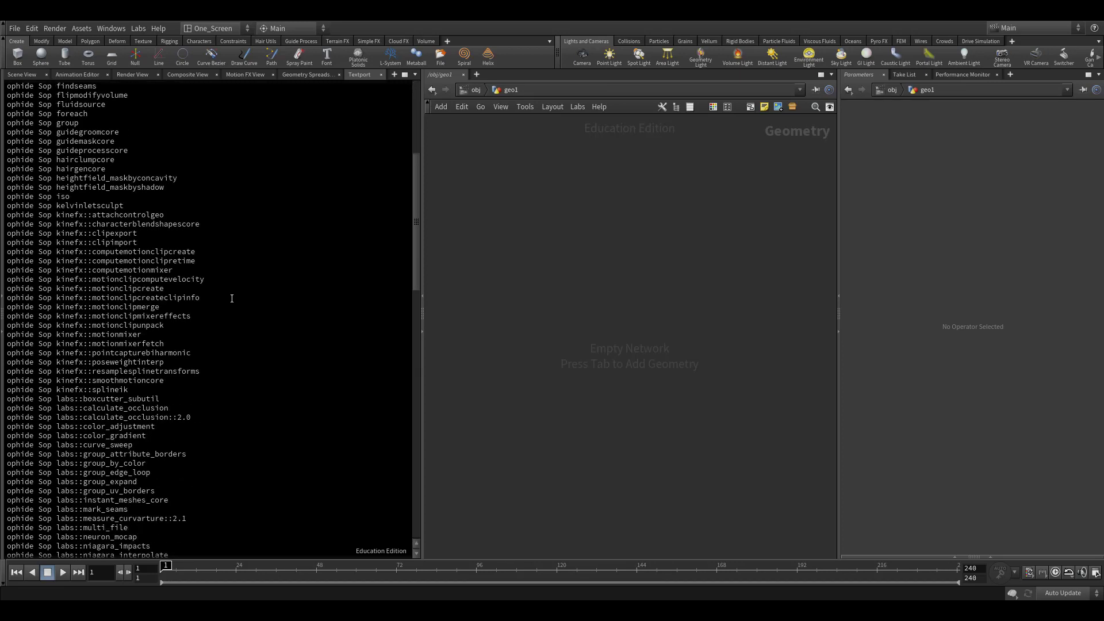
scroll(168, 266, down, 15)
scroll(168, 266, down, 15)
scroll(57, 530, down, 15)
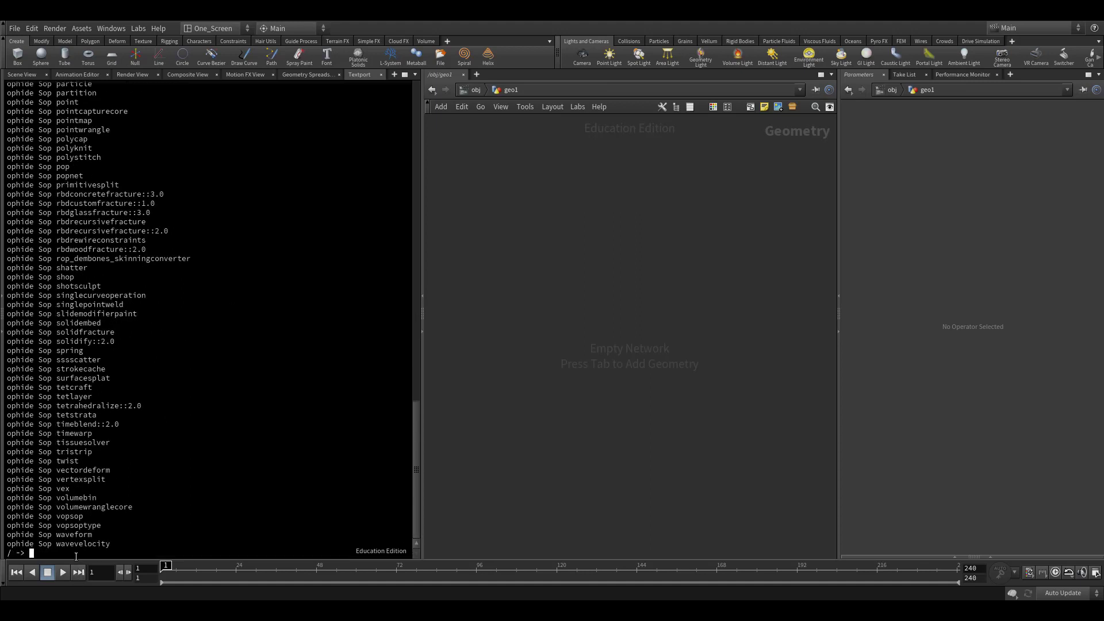
middle_click(76, 553)
Change the line to 'opunhide Sop copy' and run it.
click(37, 552)
key(Right)
text(un)
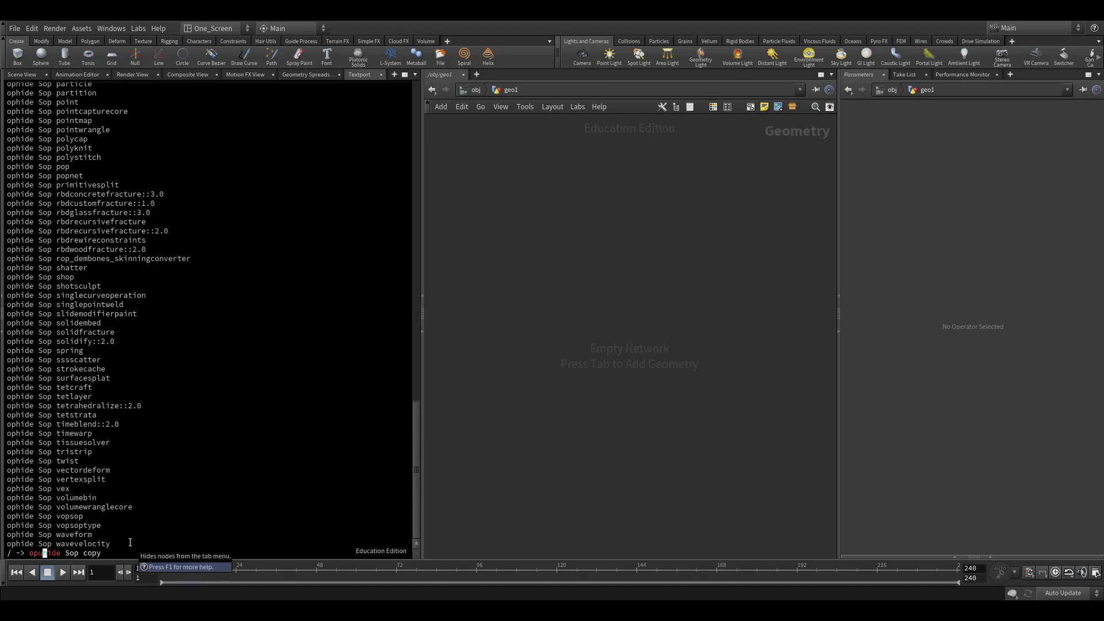
key(Return)
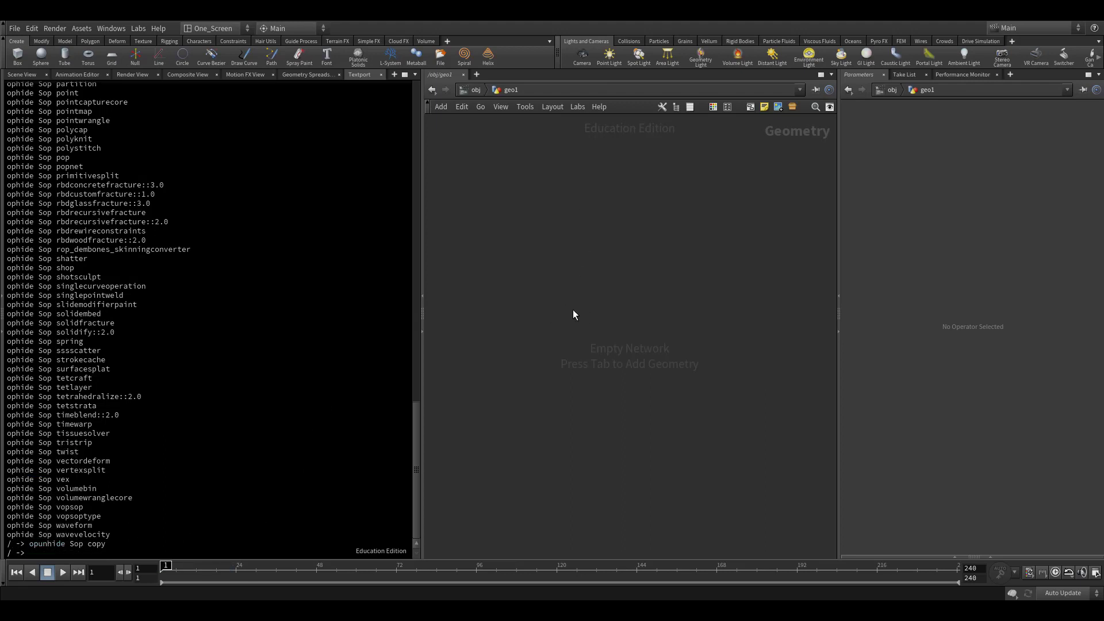
Add a test Copy with Stamp node, restore the Scene View, then delete the node.
key(Tab)
text(cop)
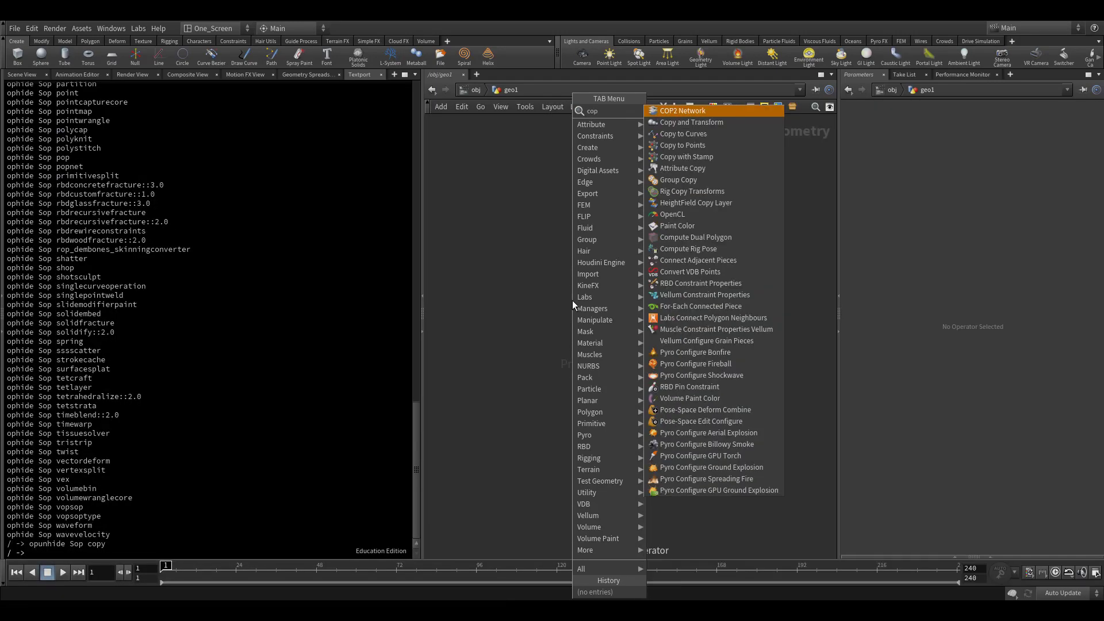
text(y)
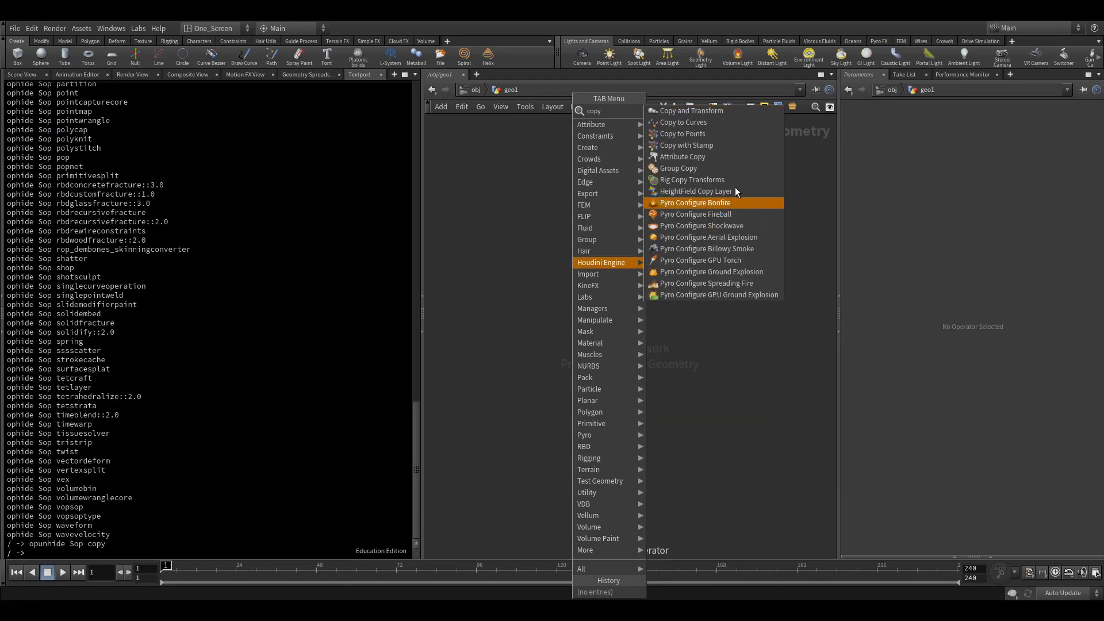
click(687, 145)
click(633, 326)
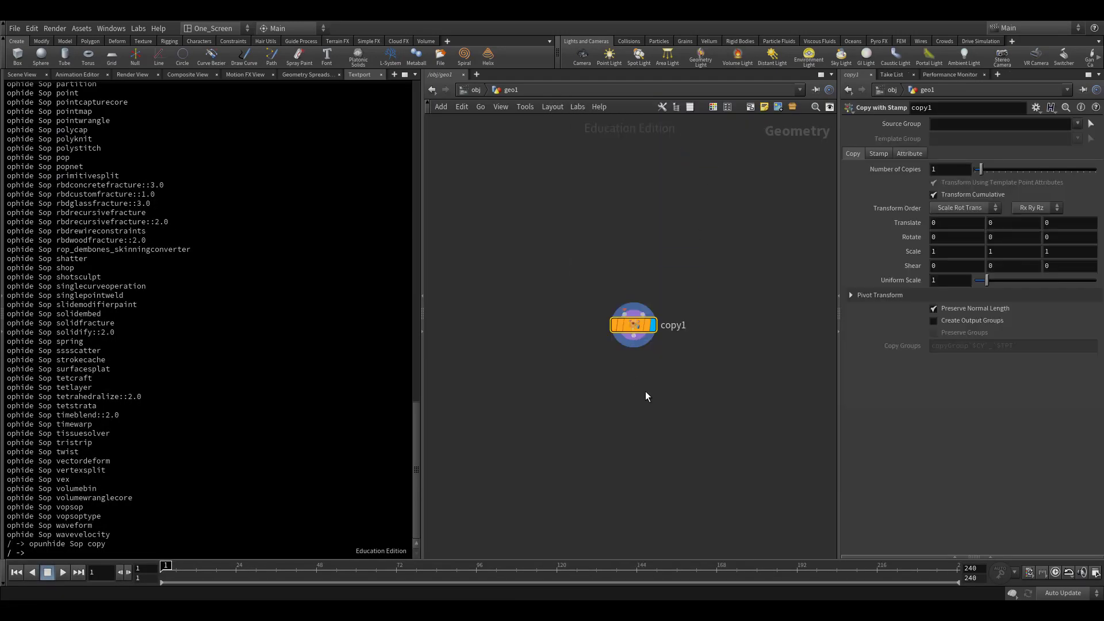
click(21, 75)
drag(633, 324, 614, 335)
drag(680, 297, 533, 409)
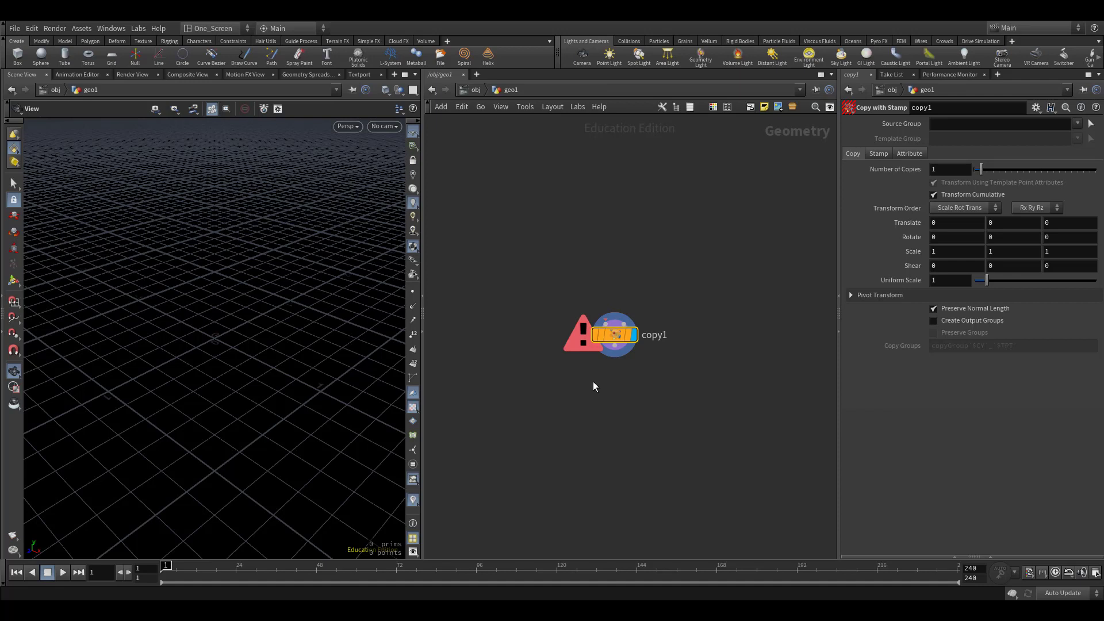
key(Delete)
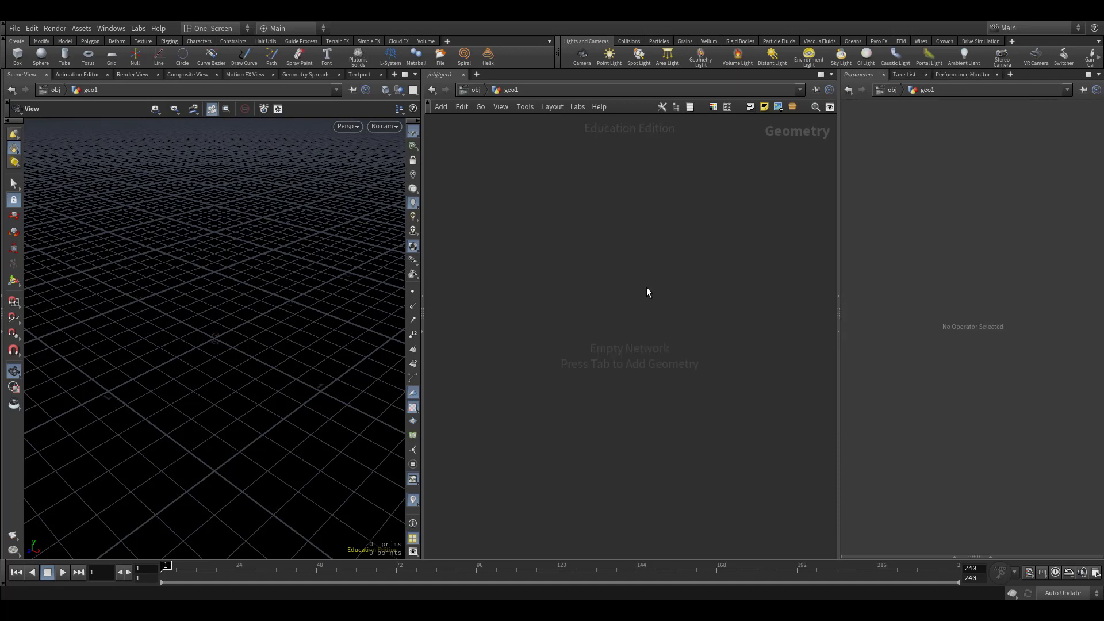
Add a grid1 node with a scatter1 node wired below it.
key(Tab)
key(Return)
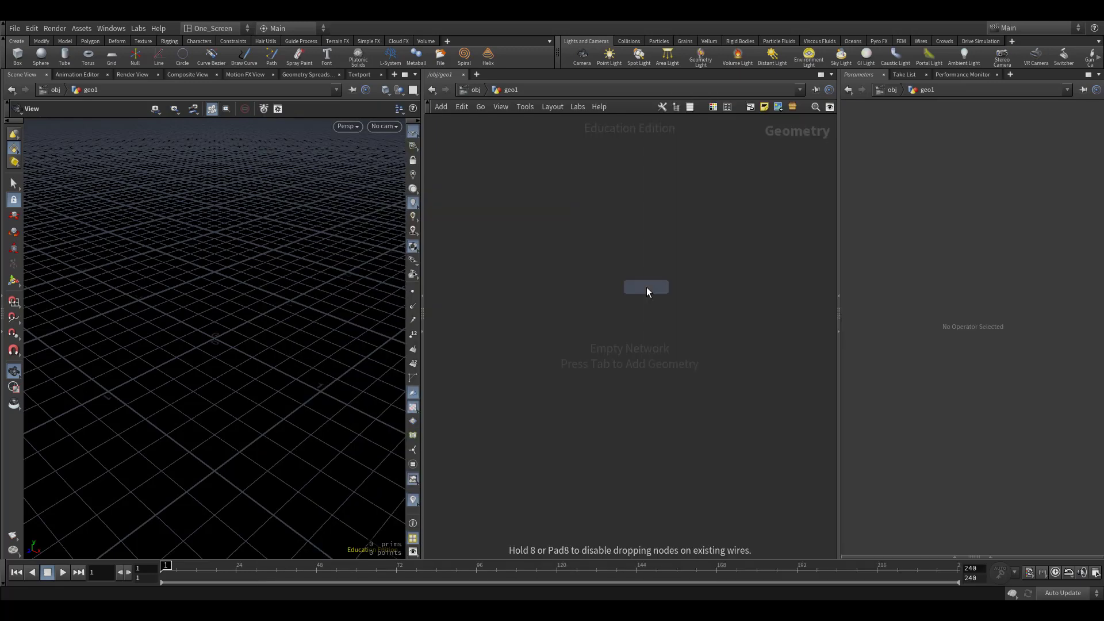
click(646, 288)
right_drag(354, 330, 217, 409)
drag(646, 306, 648, 328)
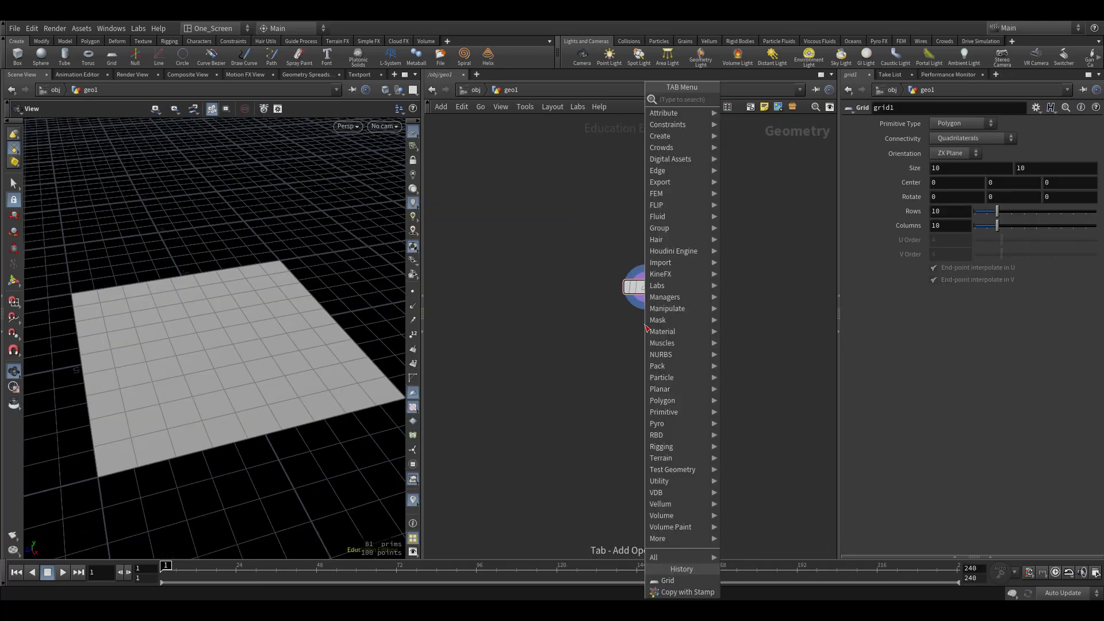
text(scatter)
key(Return)
Display scatter1 and set its Force Total Count to 30 points.
scroll(635, 299, up, 2)
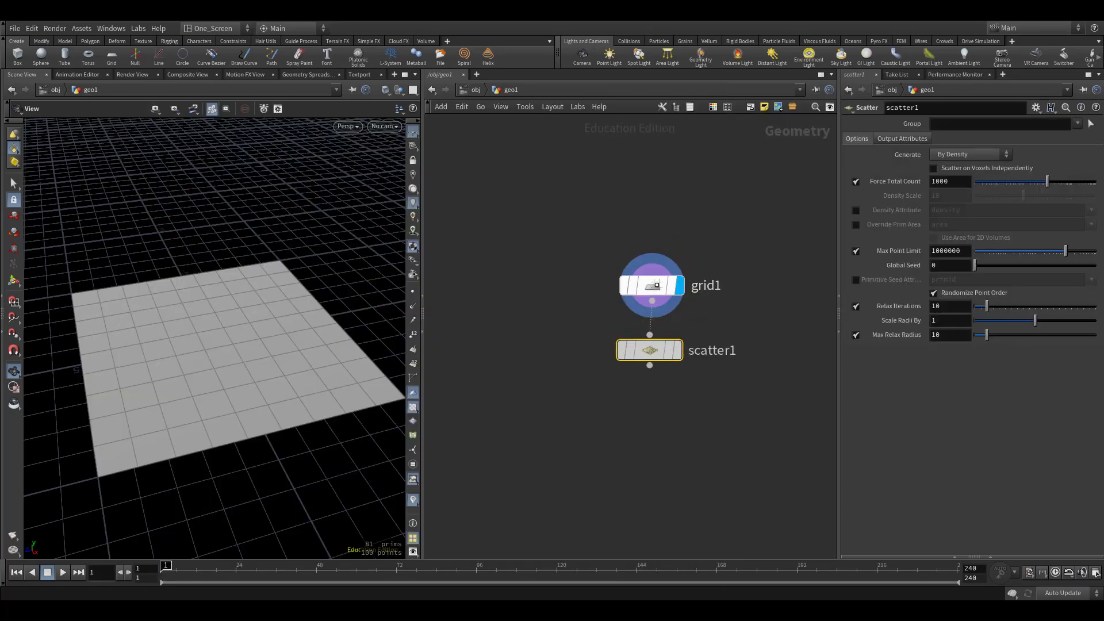
click(681, 350)
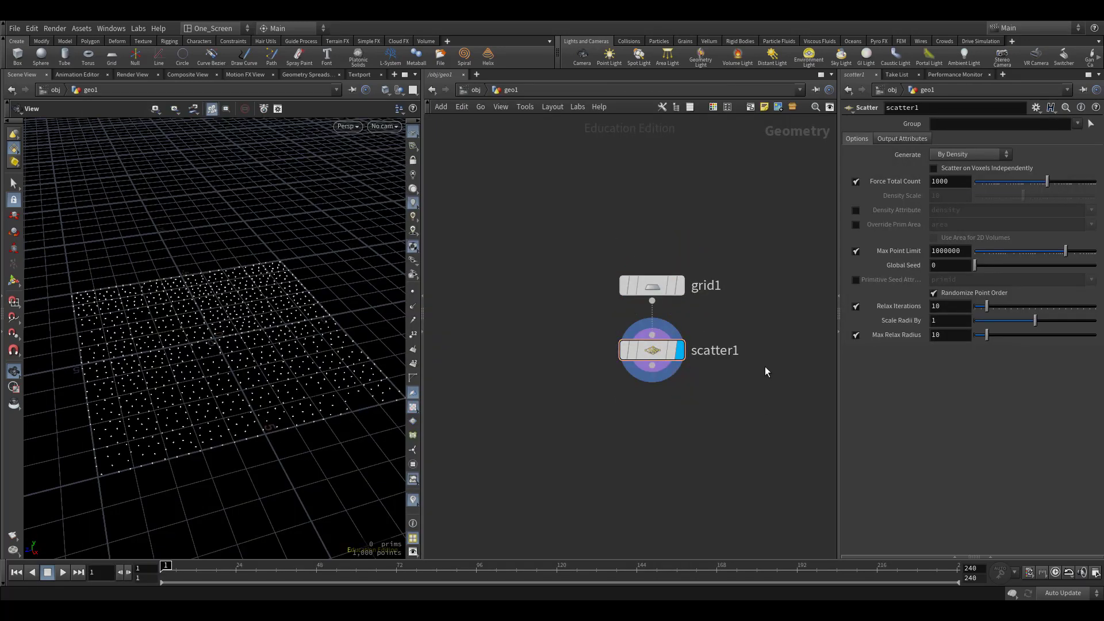
click(965, 182)
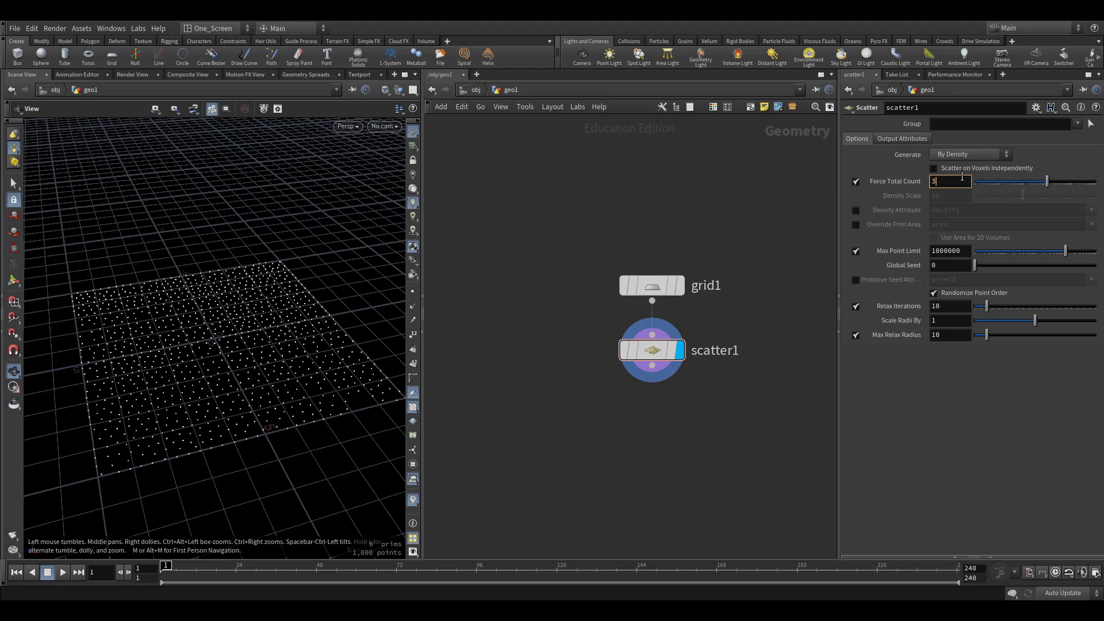
text(0)
key(Return)
Add a separate box1 node to the network.
middle_drag(580, 337, 645, 329)
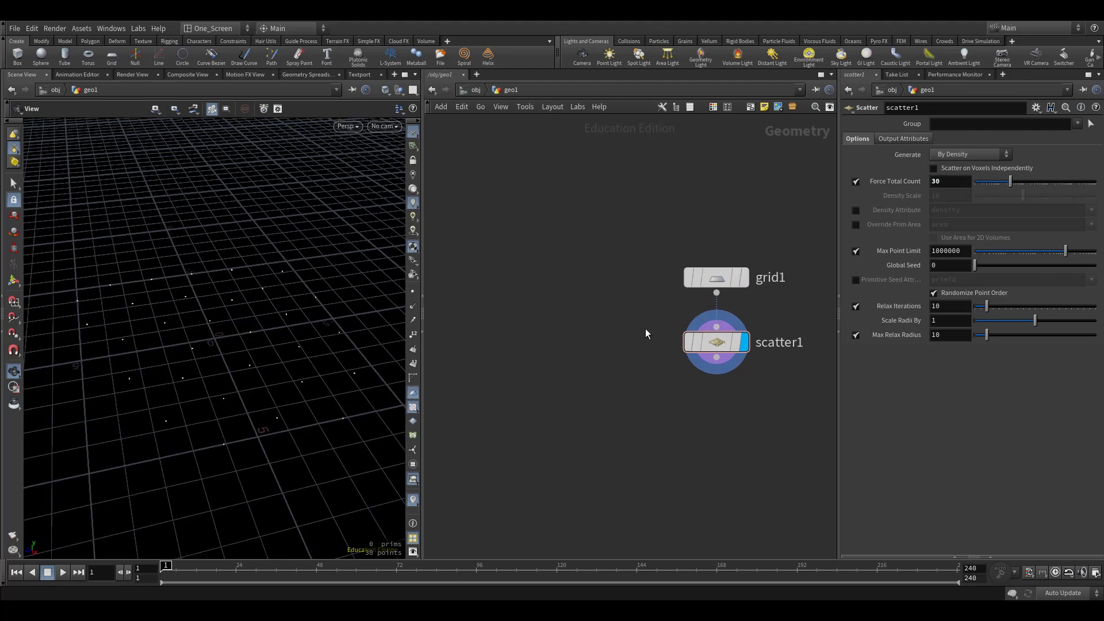
scroll(610, 292, down, 2)
key(Tab)
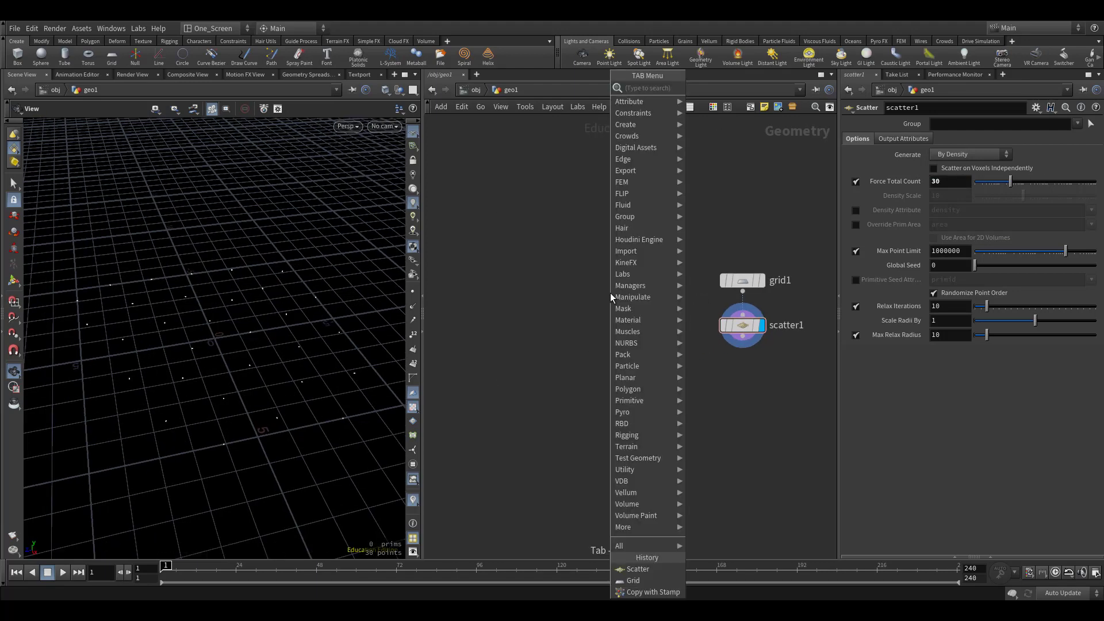
text(copy)
key(Return)
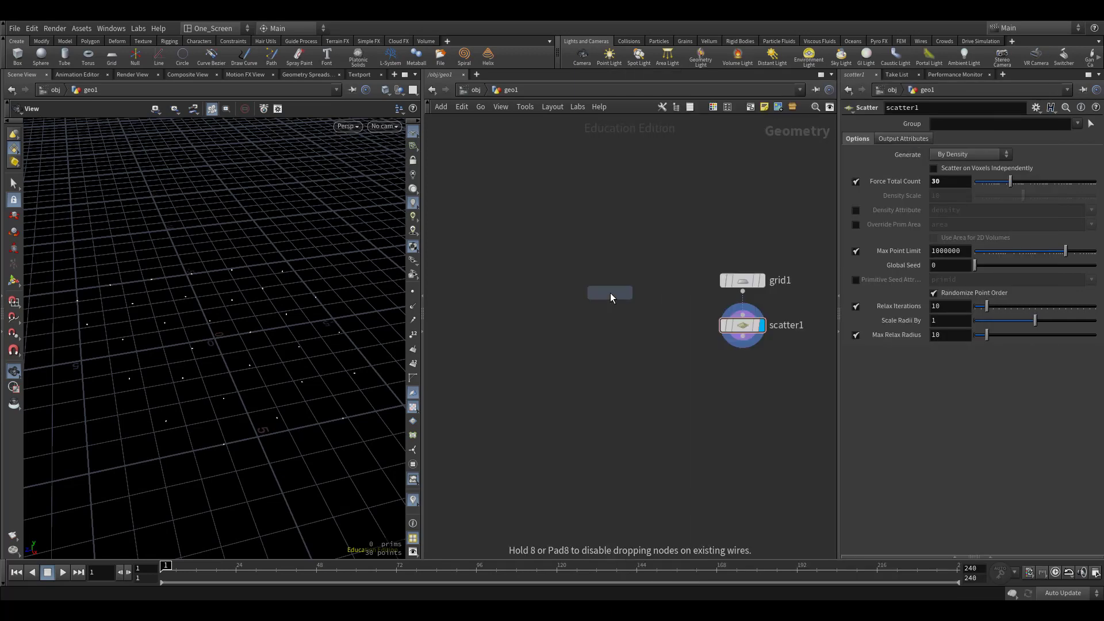
click(565, 281)
Create a copytopoints1 node fed by box1 and display the copied cubes.
click(581, 281)
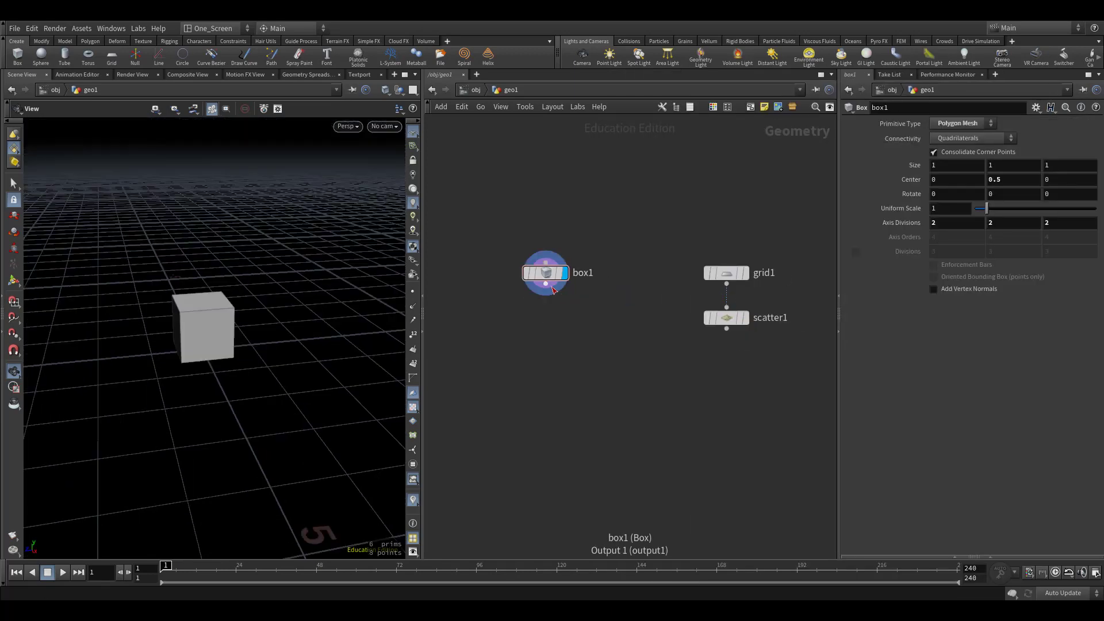
drag(545, 285, 585, 373)
text(copy to)
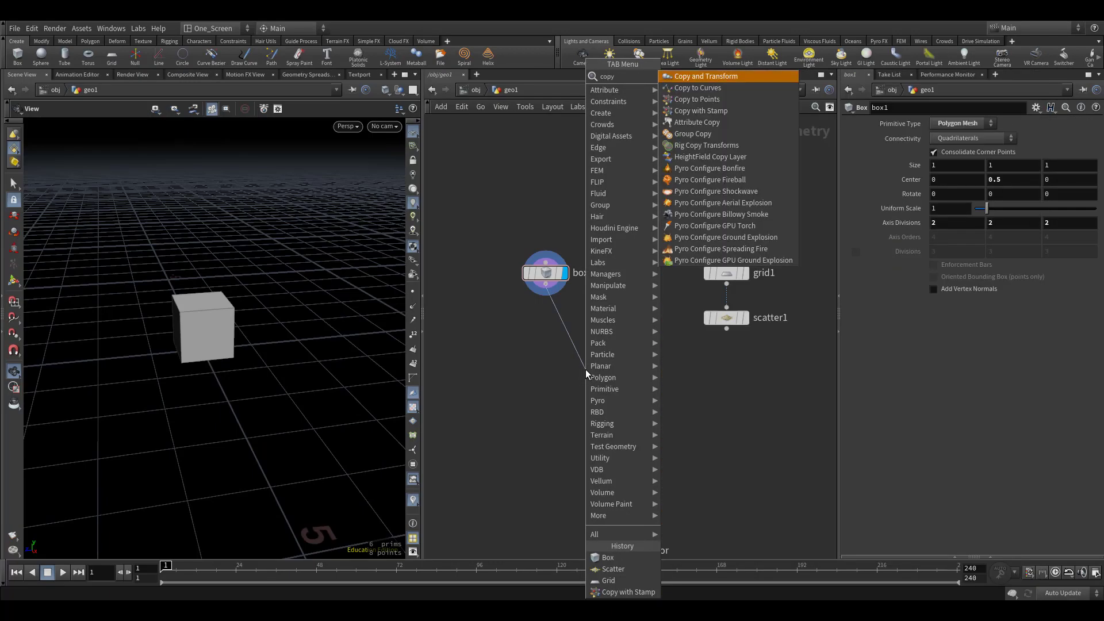
key(Down)
key(Return)
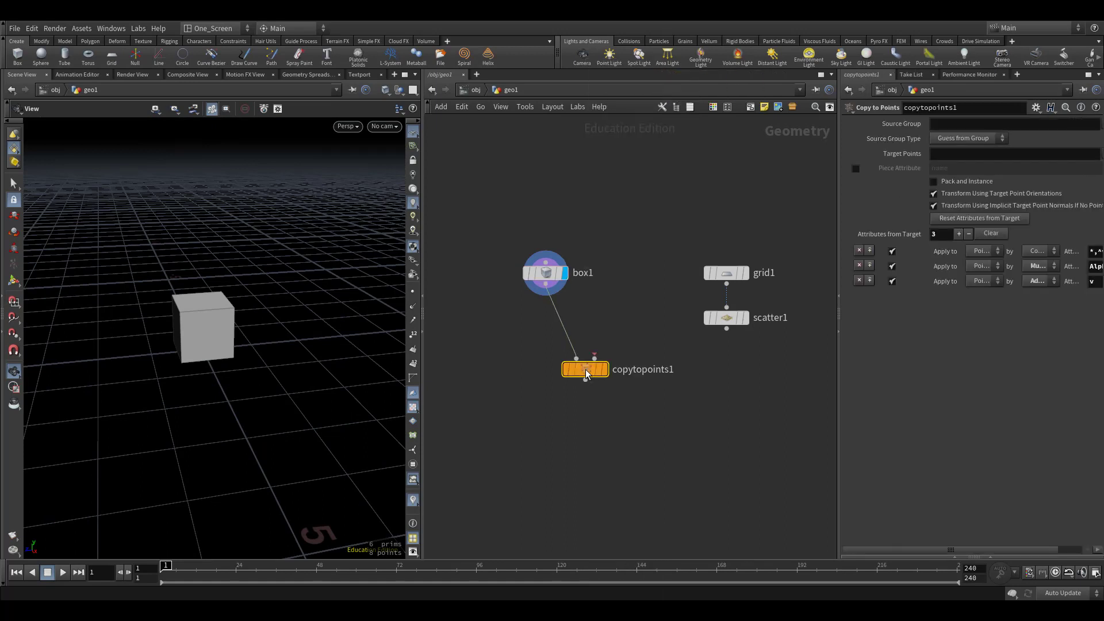
mouse_move(585, 369)
mouse_down()
mouse_move(623, 391)
mouse_move(727, 328)
mouse_up()
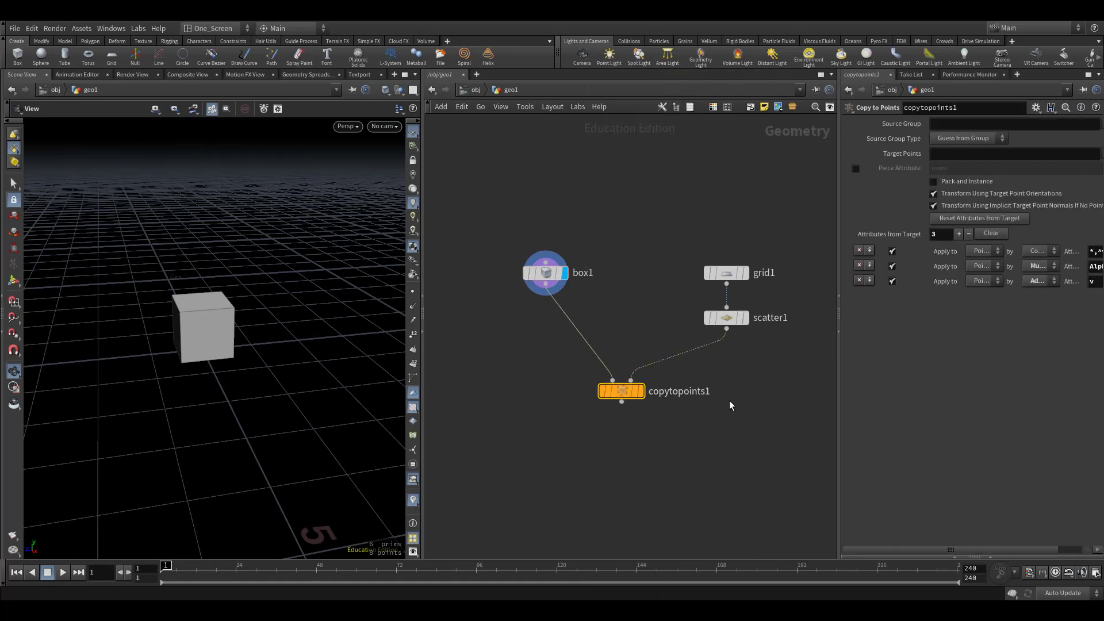
drag(626, 393, 625, 379)
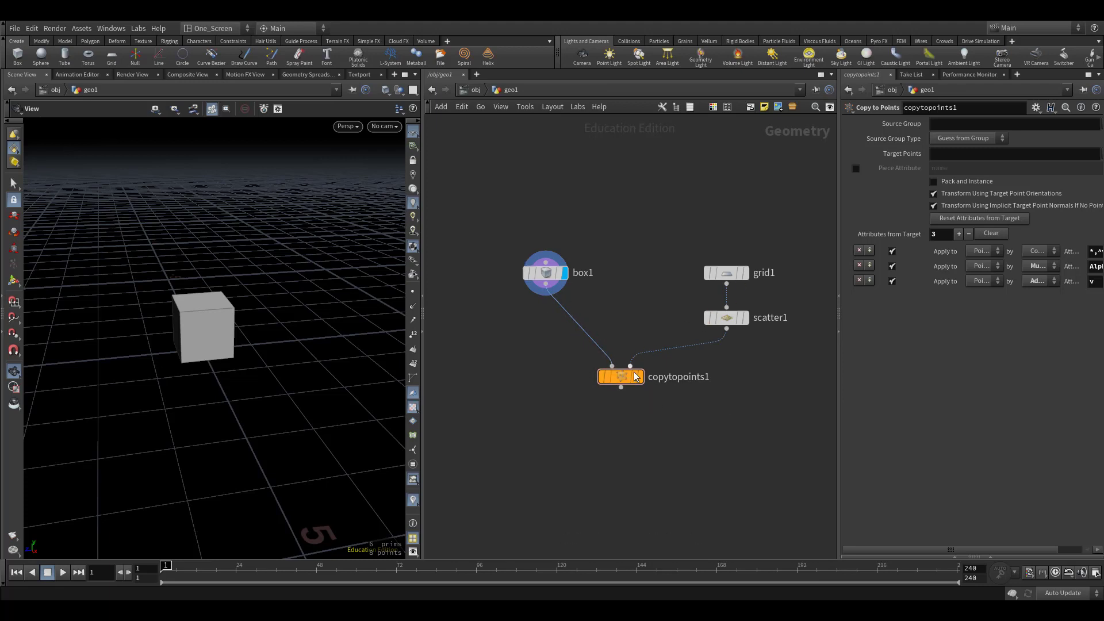
click(642, 384)
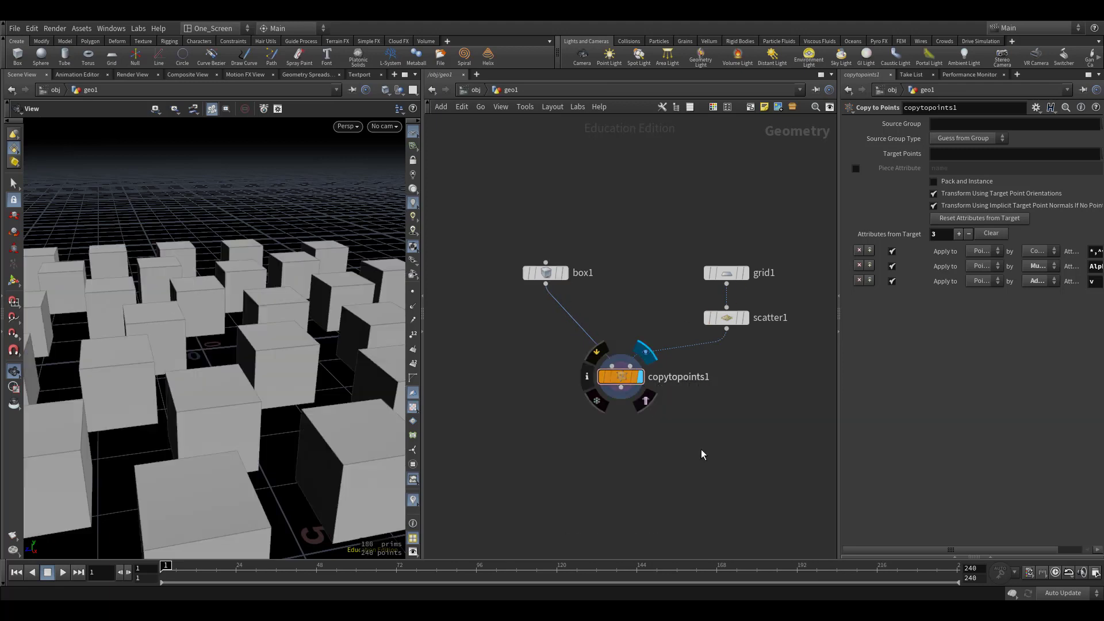
Check copytopoints1's point counts and turn on Pack and Instance.
scroll(216, 426, down, 3)
mouse_move(217, 427)
mouse_down()
mouse_move(240, 414)
mouse_move(203, 202)
mouse_up()
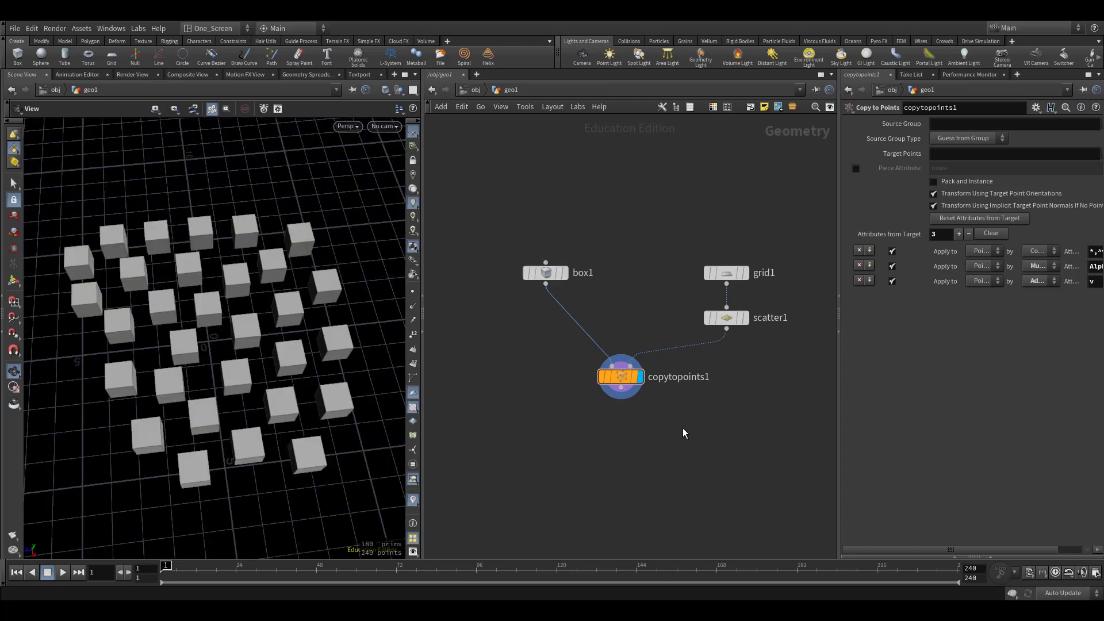
drag(734, 352, 598, 425)
middle_click(621, 382)
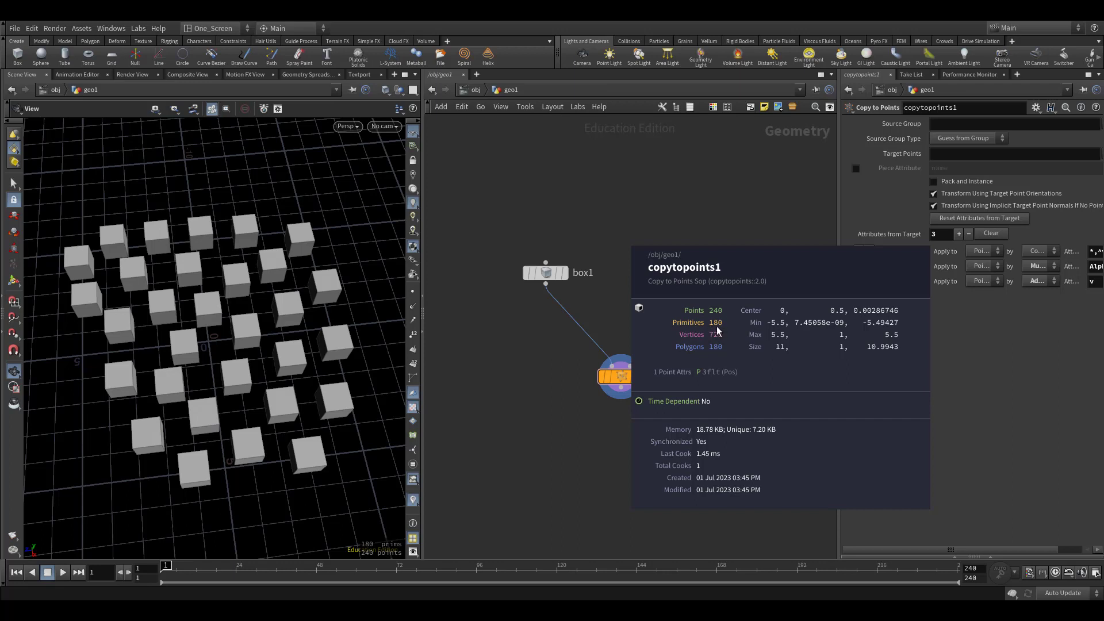
click(956, 182)
click(619, 391)
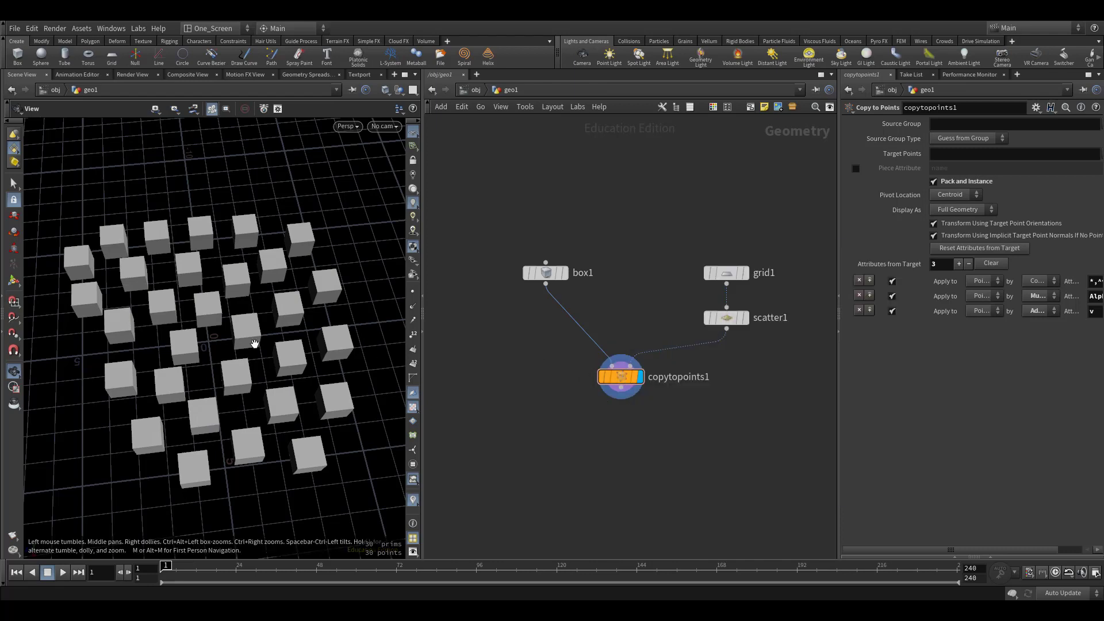
drag(217, 365, 237, 375)
key(s)
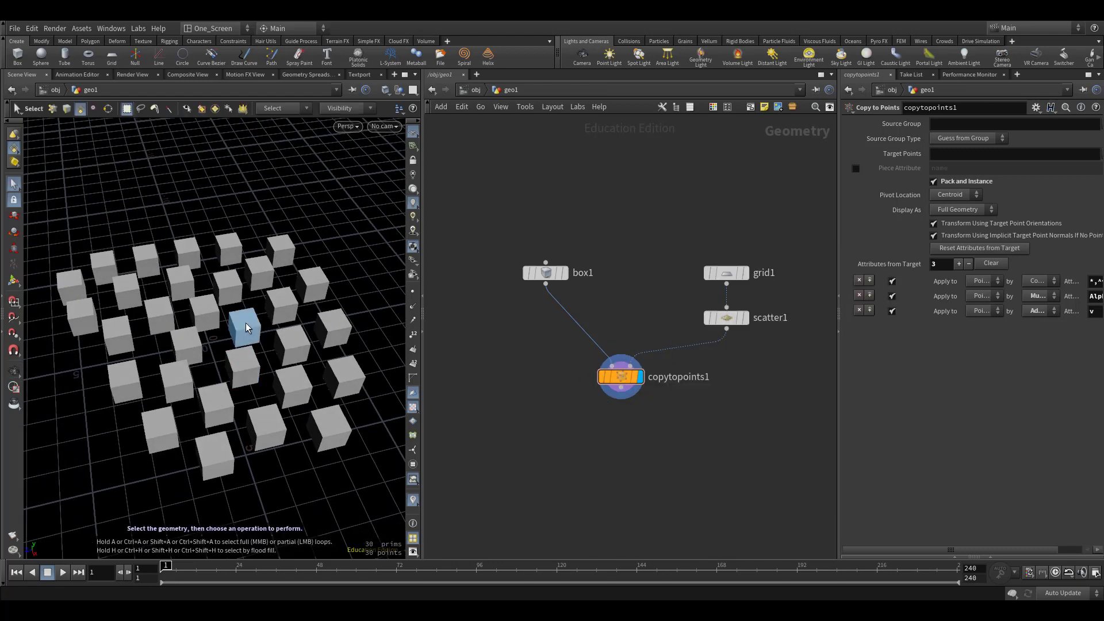
Inspect the primitives in the Geometry Spreadsheet, then move copytopoints1 further down.
click(317, 75)
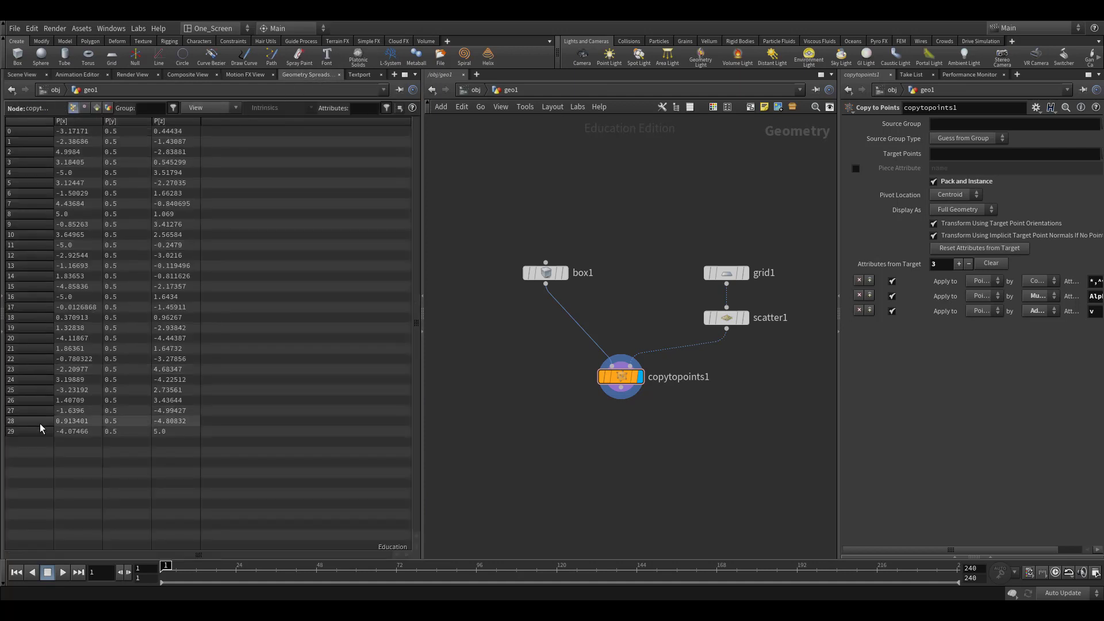
click(97, 108)
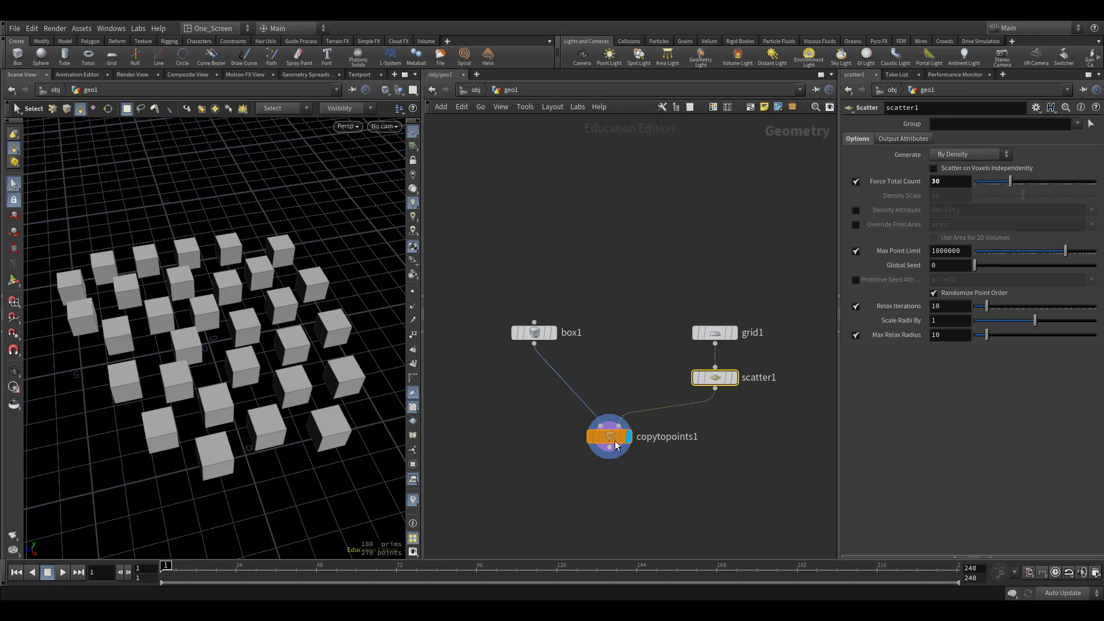
drag(609, 440, 609, 492)
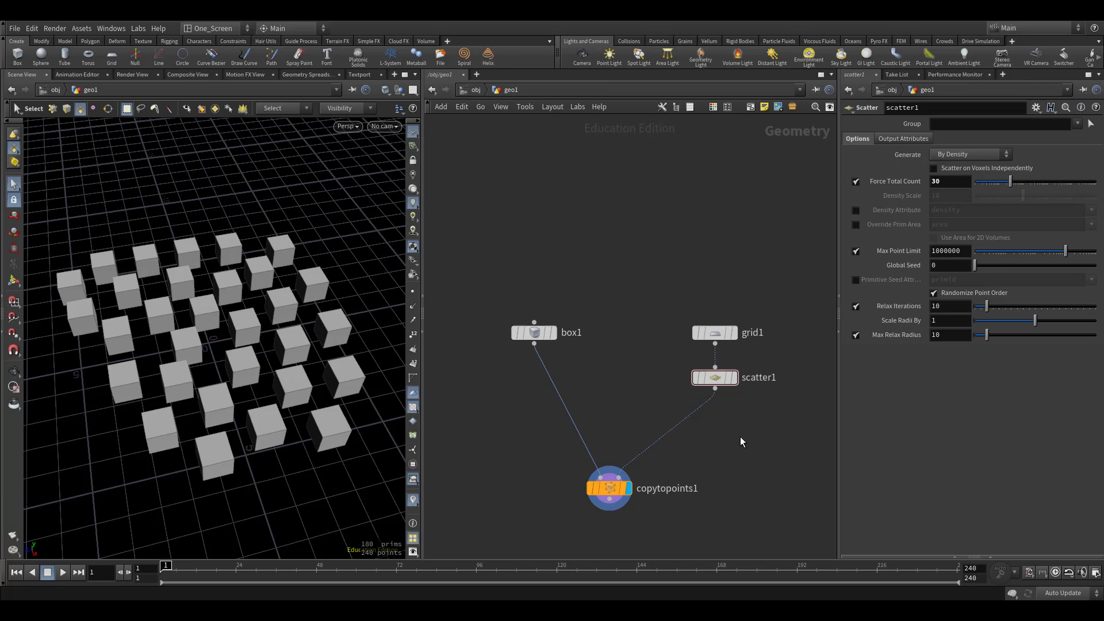
Insert attribrandomize1 between scatter1 and copytopoints1, randomizing Cd with 3 dimensions.
key(Tab)
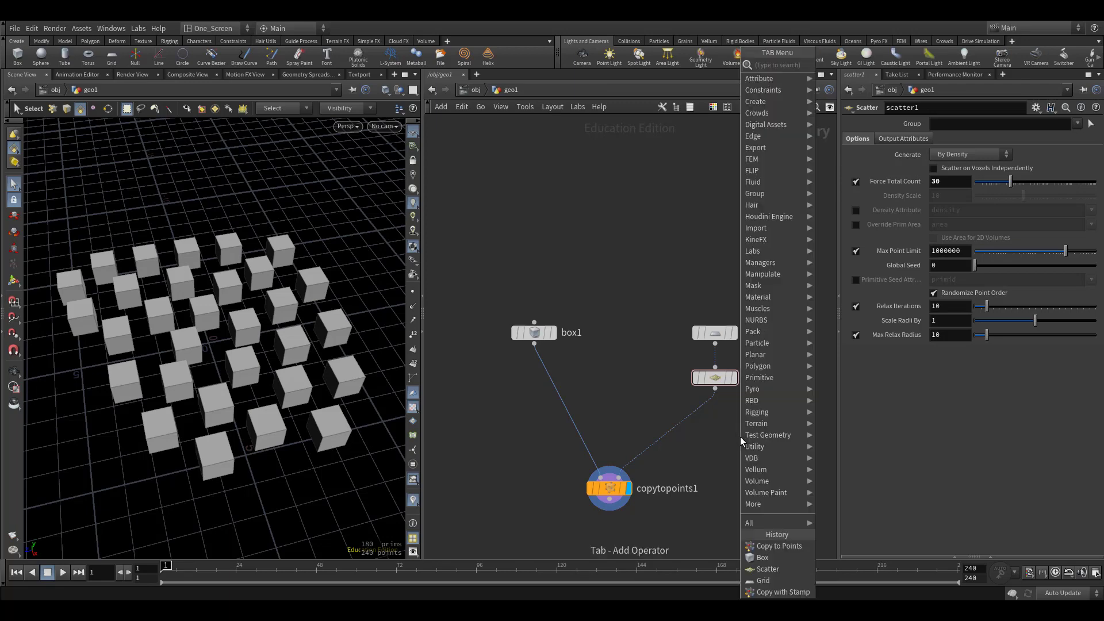
text(att rand)
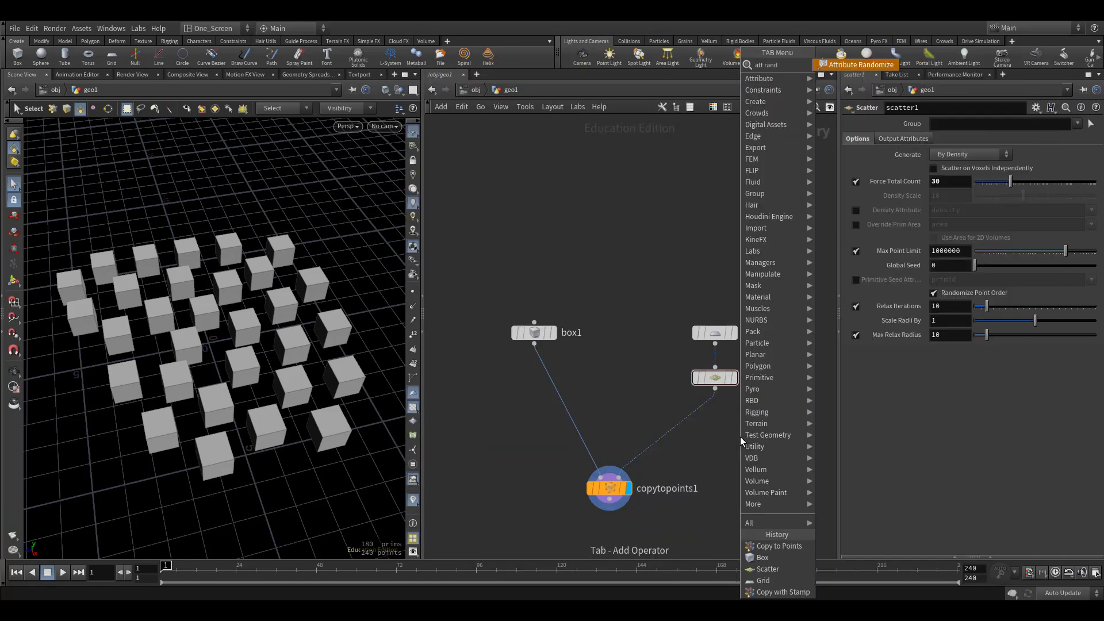
key(Return)
click(740, 437)
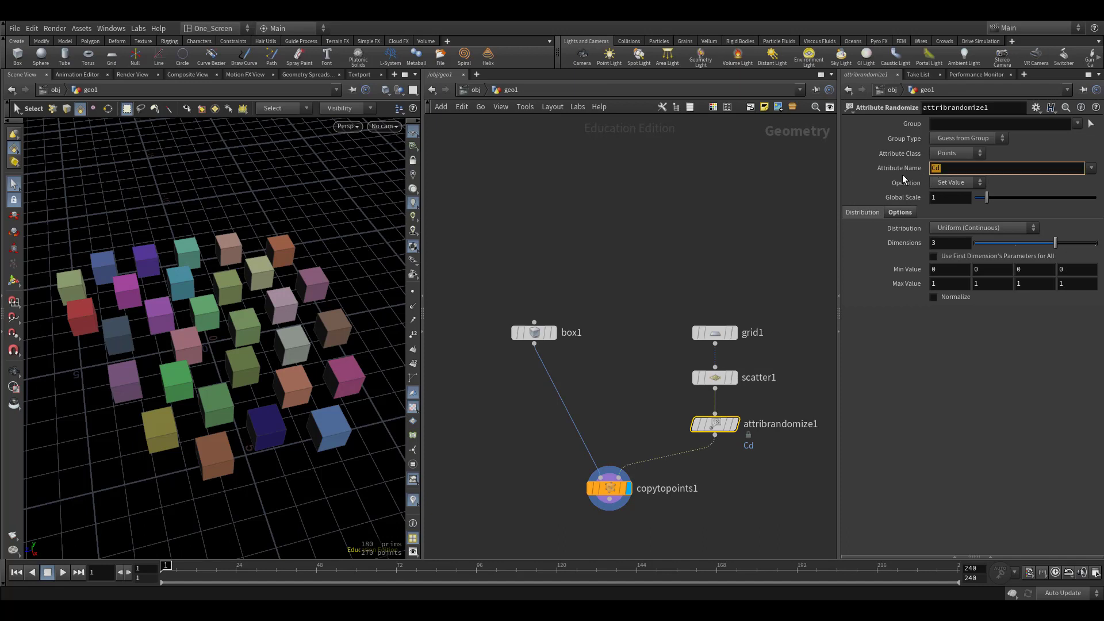
click(693, 272)
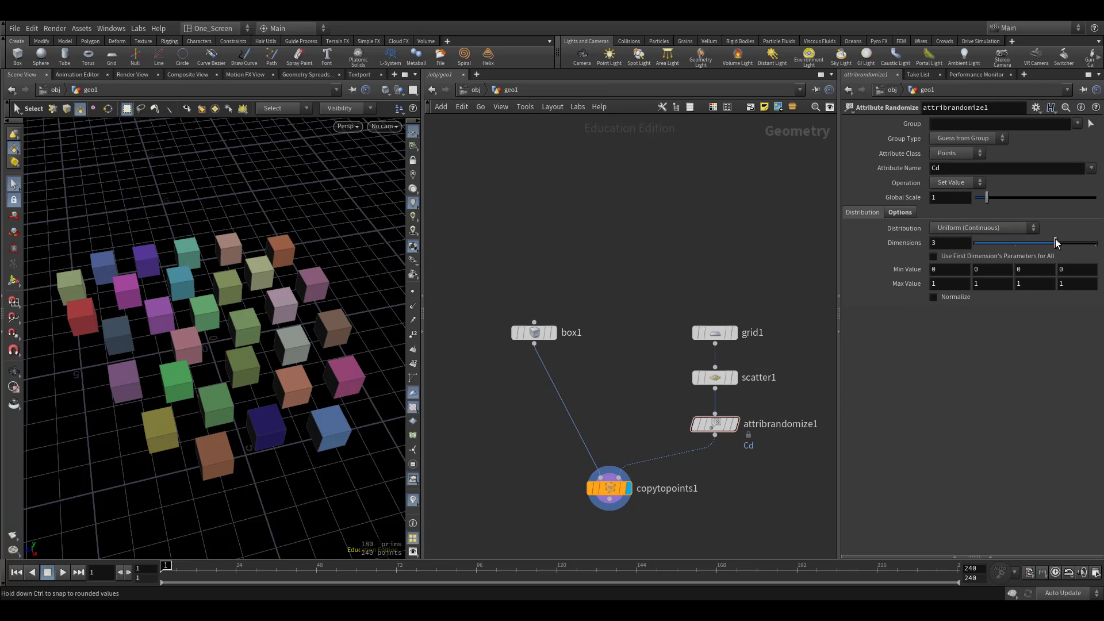
drag(1056, 247, 975, 244)
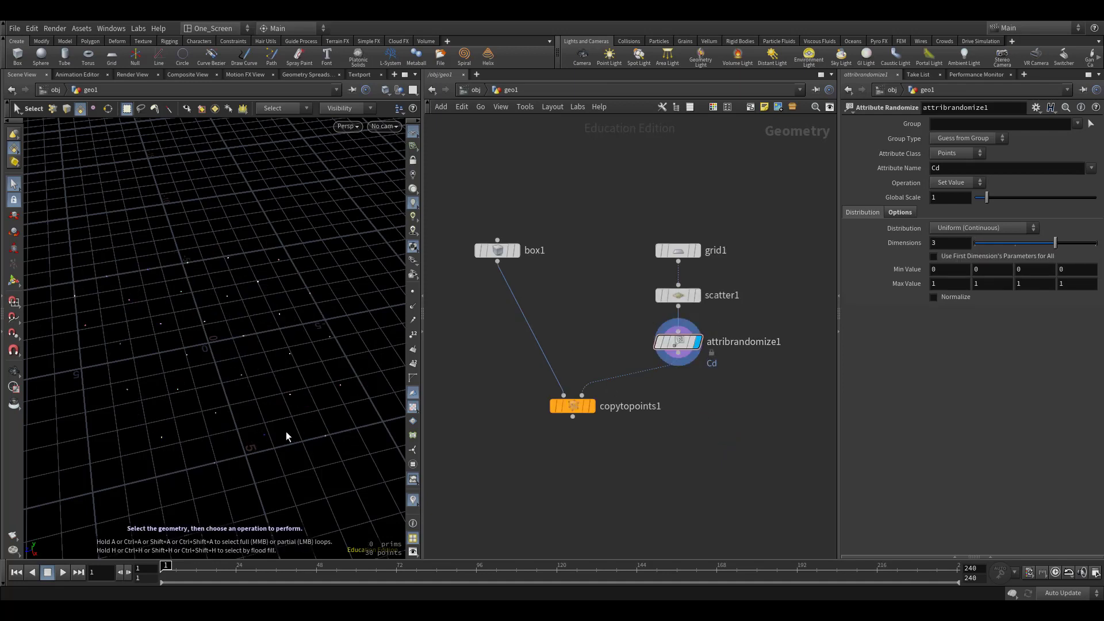
Hide the reference grid, lower copytopoints1, and widen the parameter pane.
click(409, 130)
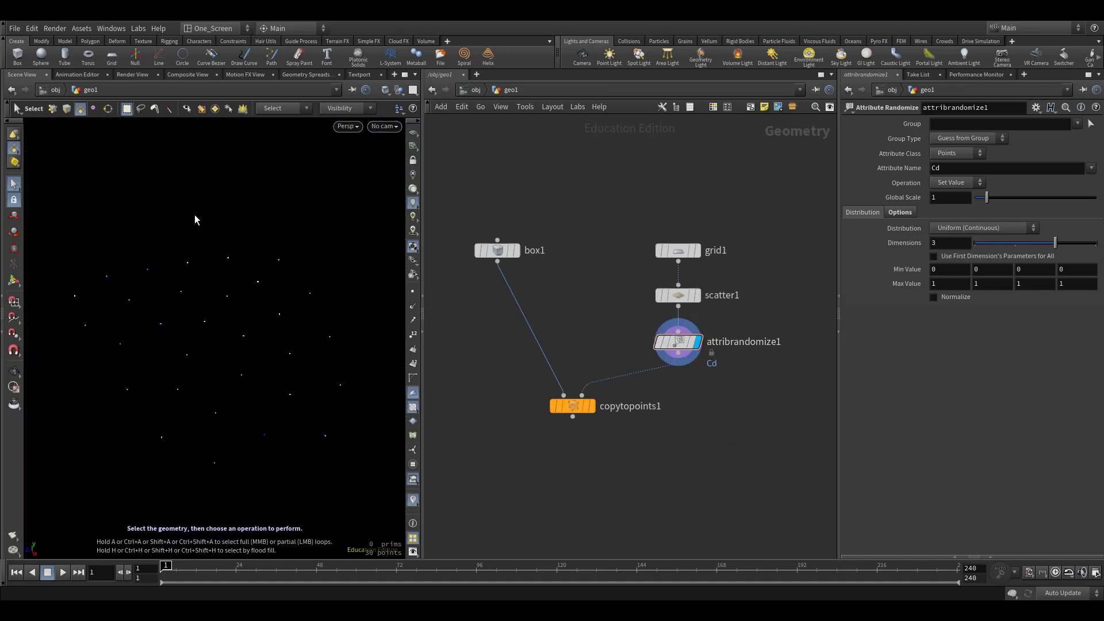
drag(573, 406, 550, 467)
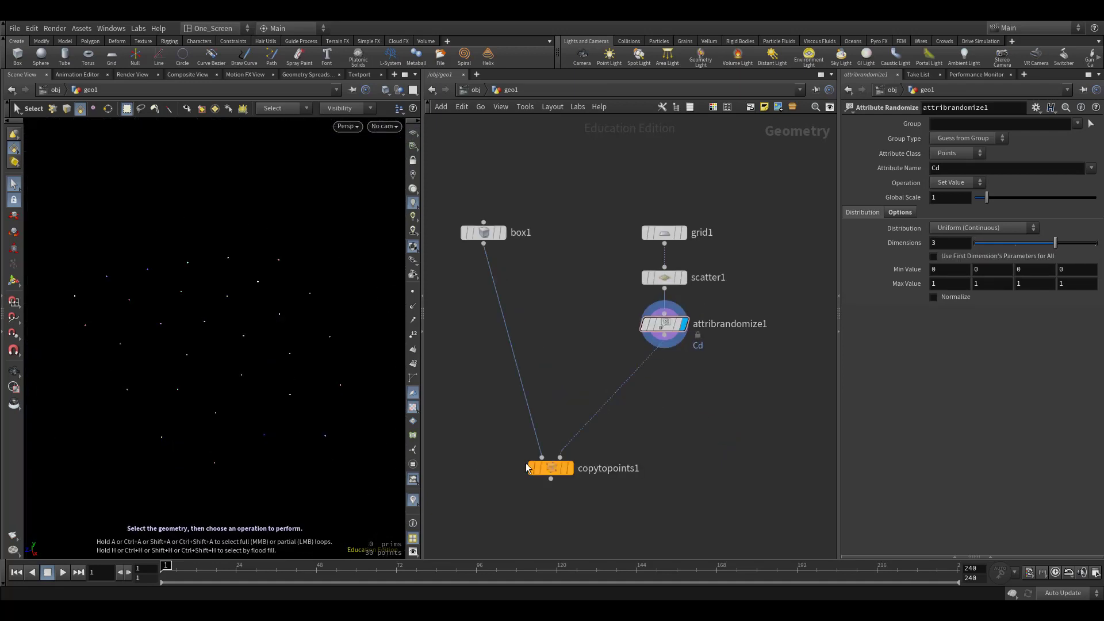
click(568, 468)
drag(838, 322, 689, 322)
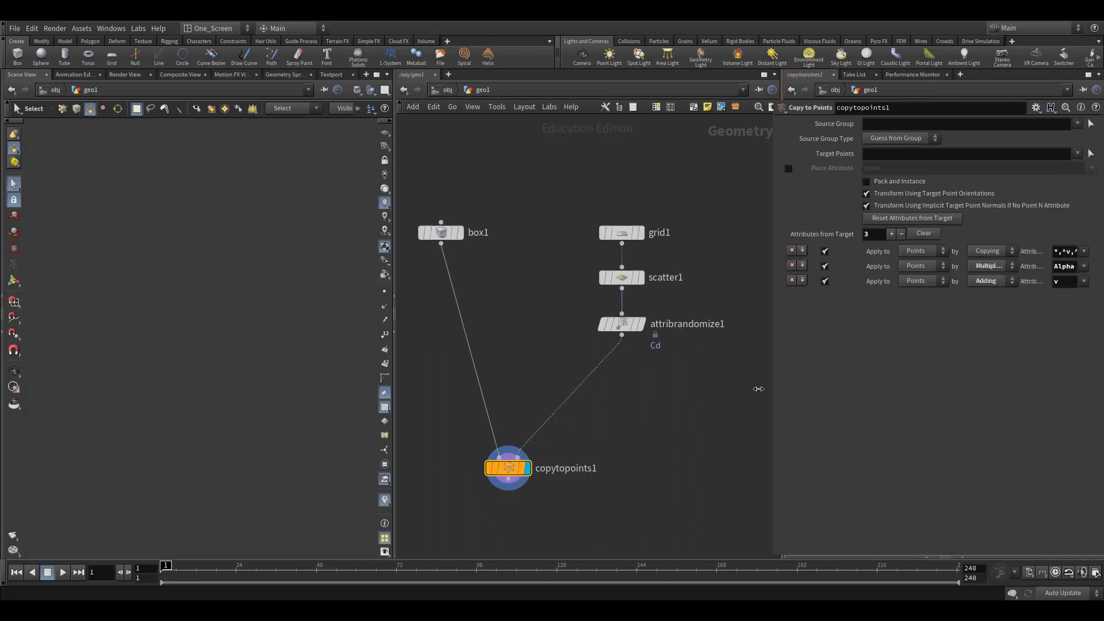
drag(688, 267, 543, 267)
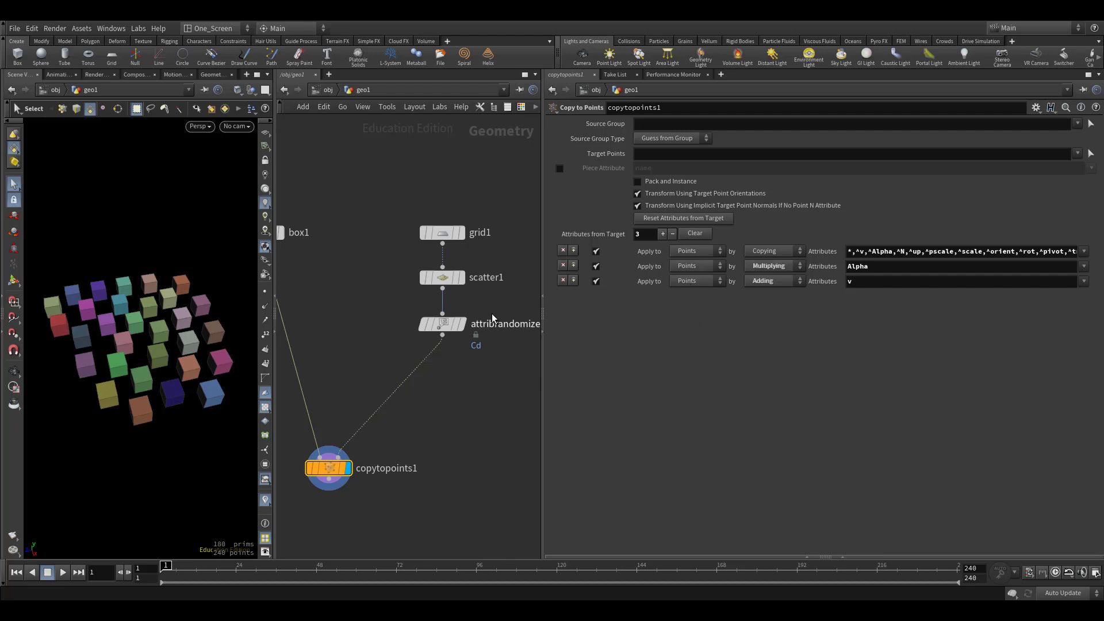
middle_drag(315, 214, 353, 220)
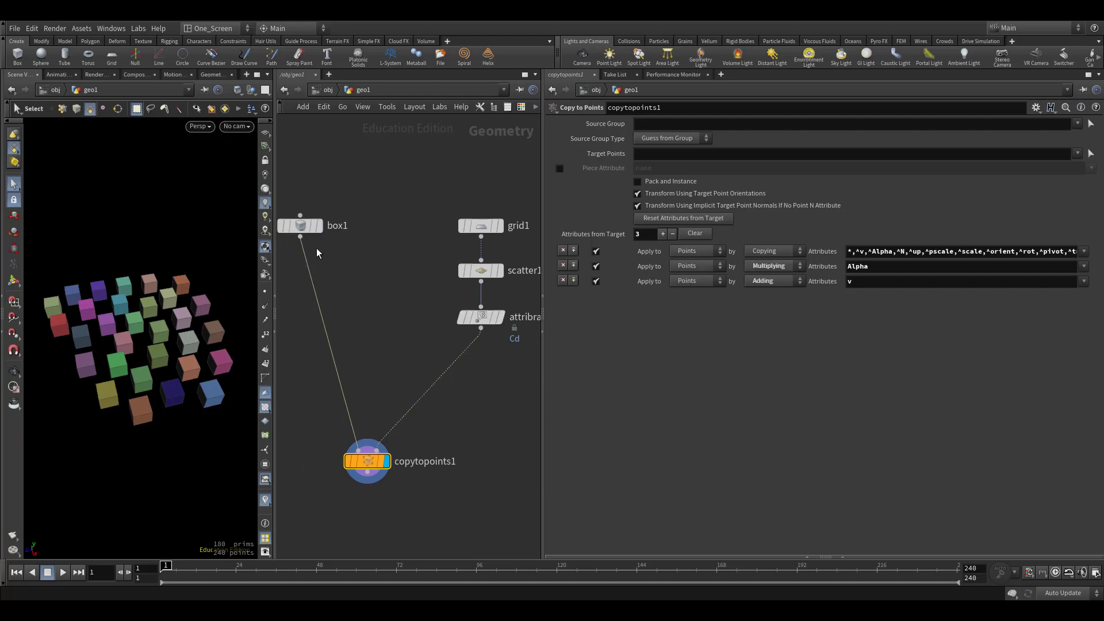
Try a single Cd transfer row, then undo back to the three default rows.
click(693, 233)
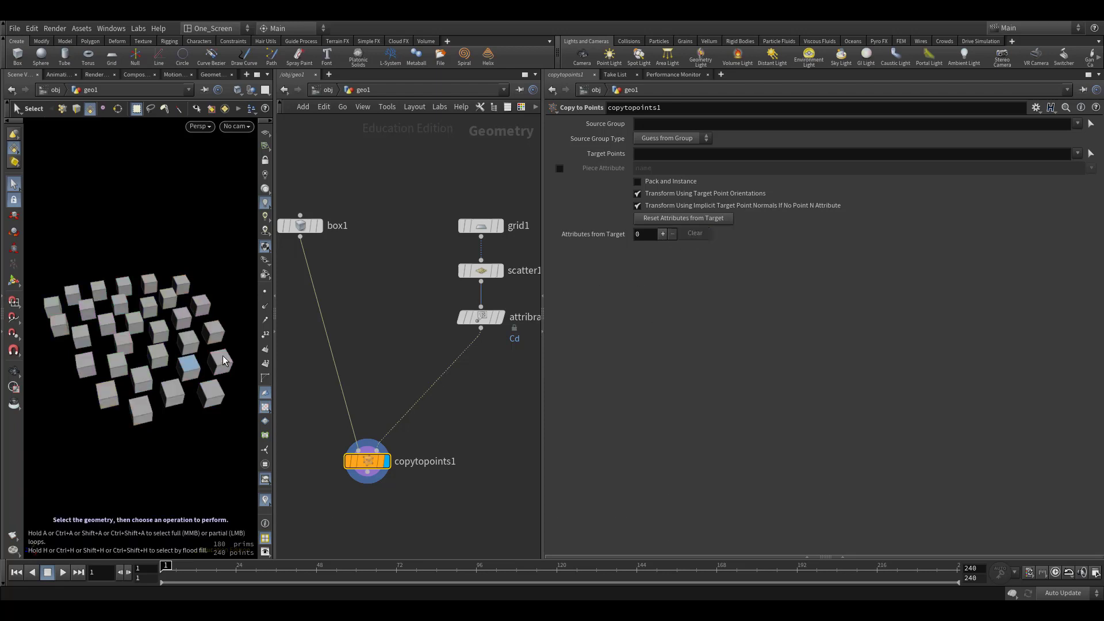
click(662, 234)
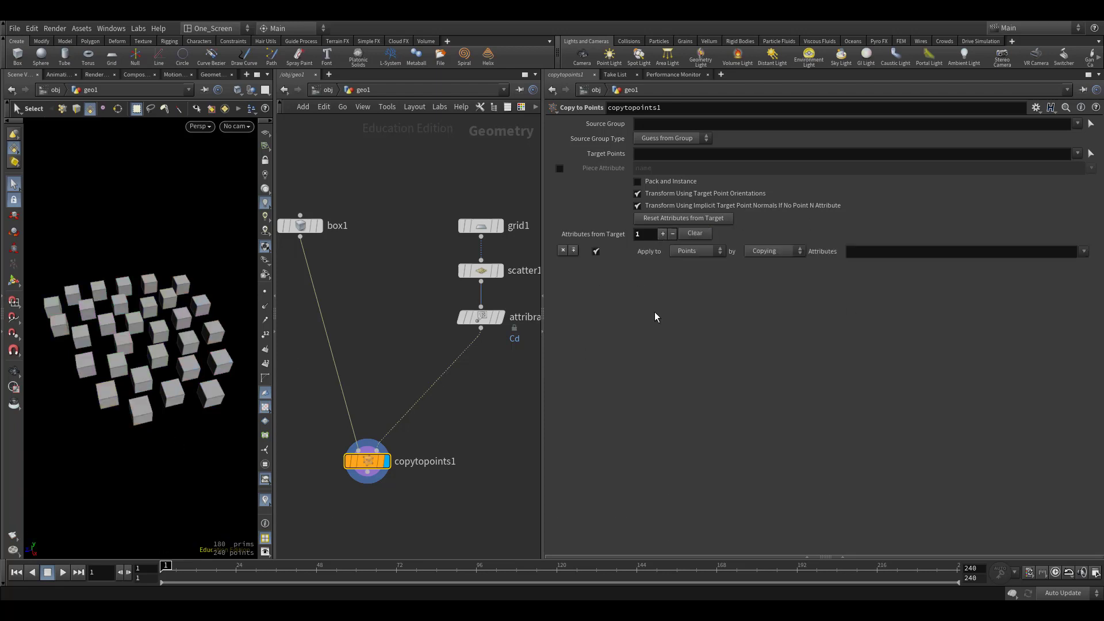
click(1085, 251)
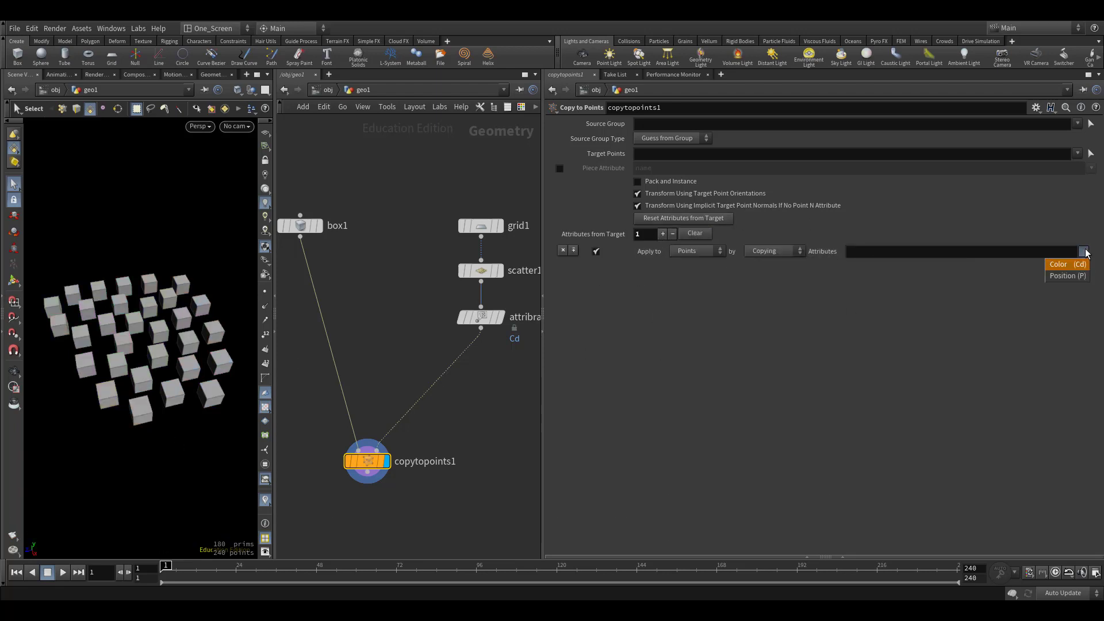
click(1075, 268)
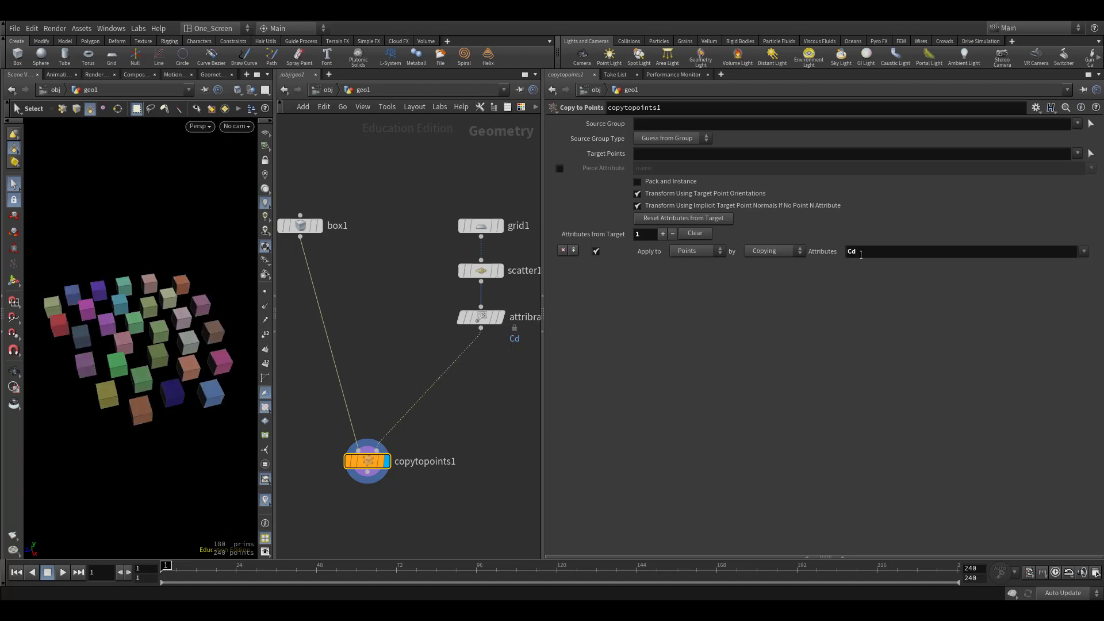
key(ctrl+z)
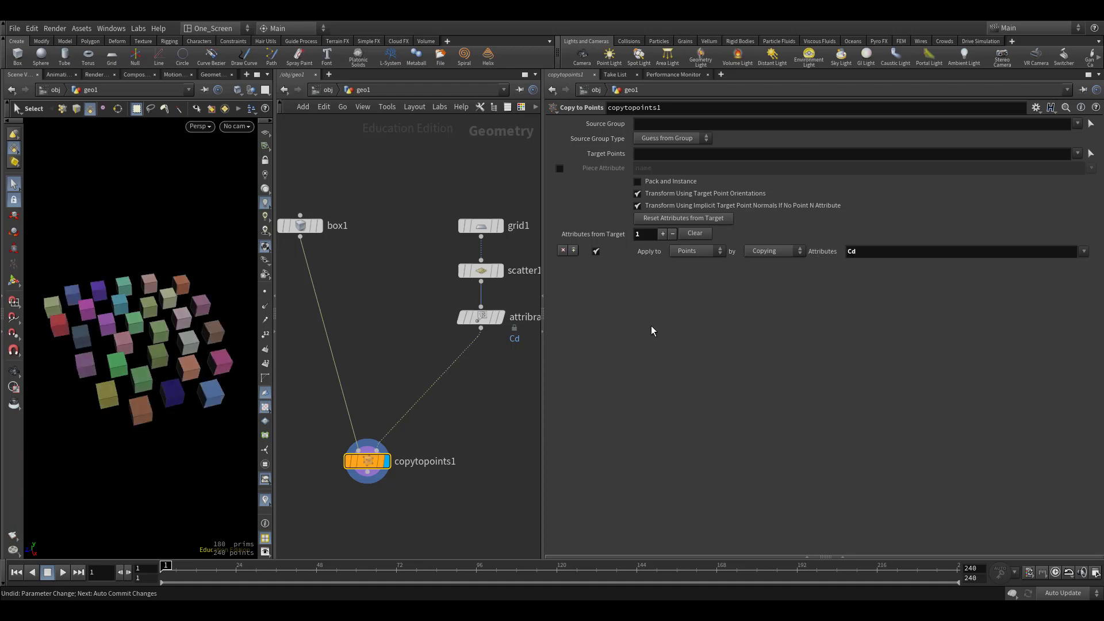
key(ctrl+z)
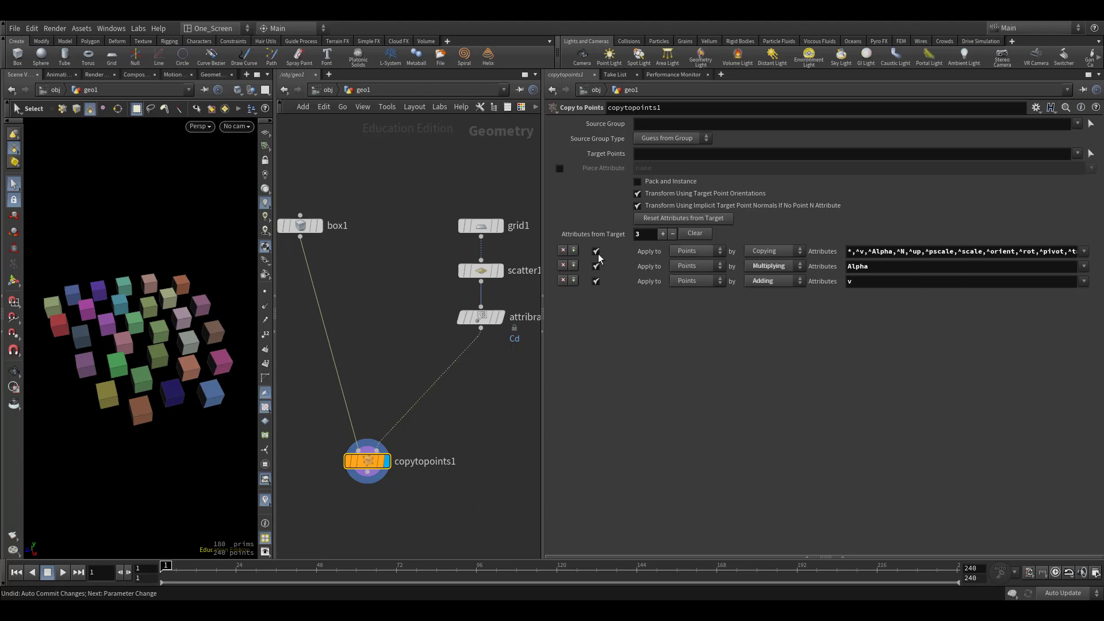
Replace the Attributes from Target rows with a single row copying only Cd.
click(850, 251)
drag(855, 254, 1040, 252)
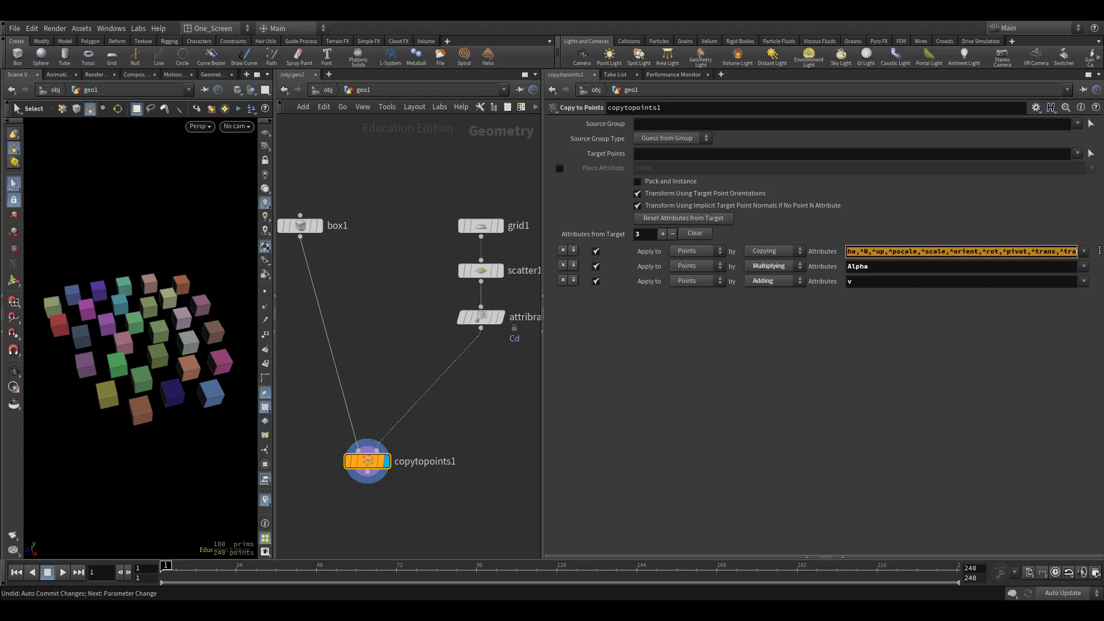
drag(1039, 252, 1099, 250)
click(1050, 253)
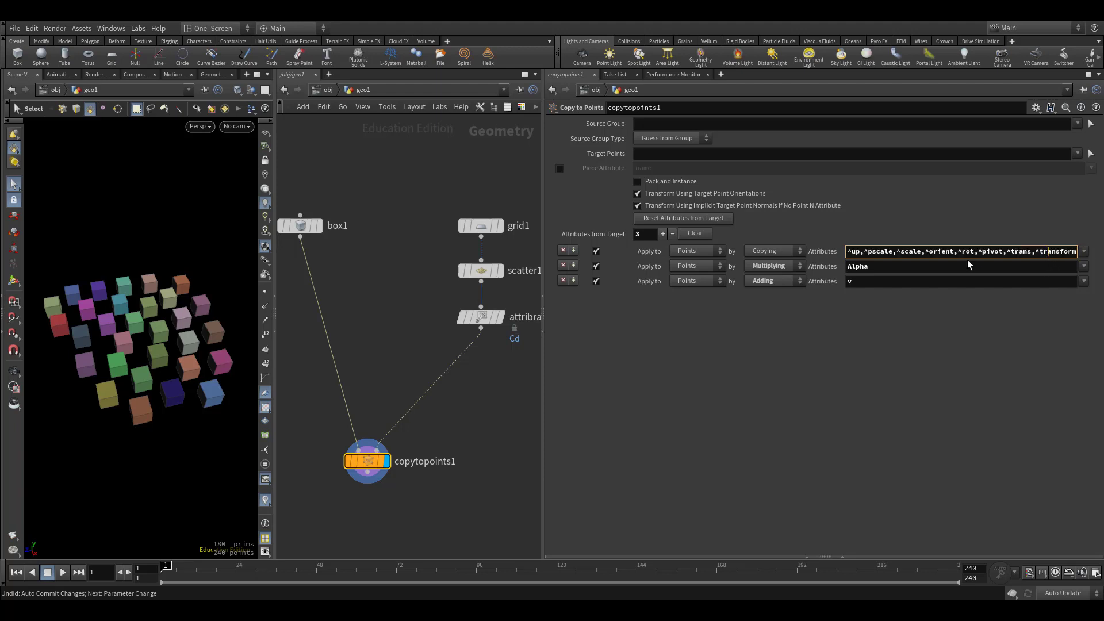
key(Return)
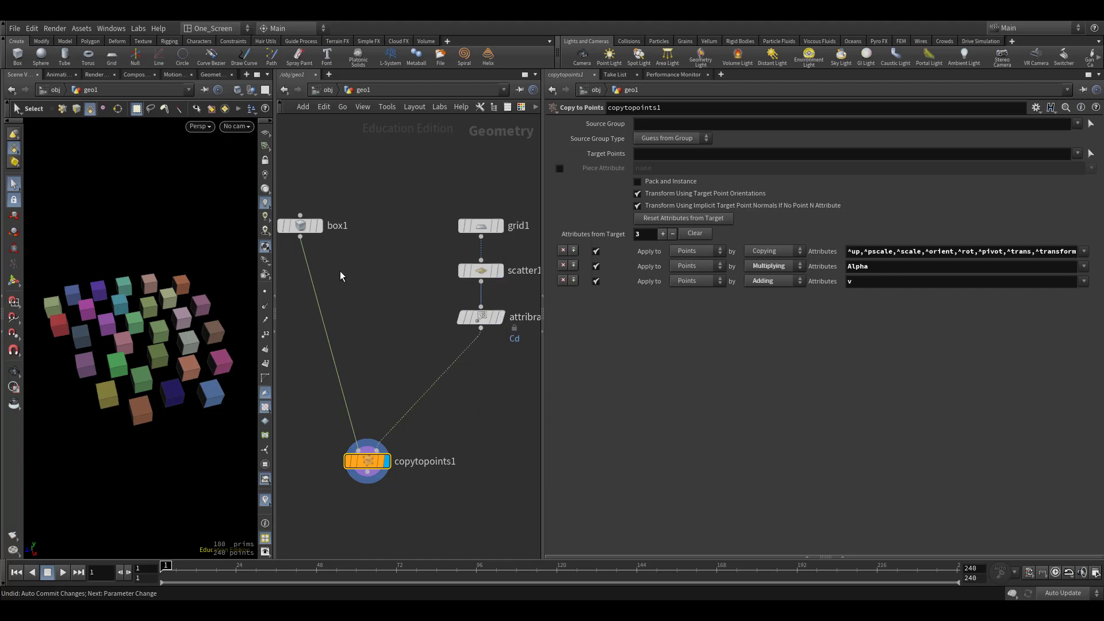
mouse_move(300, 226)
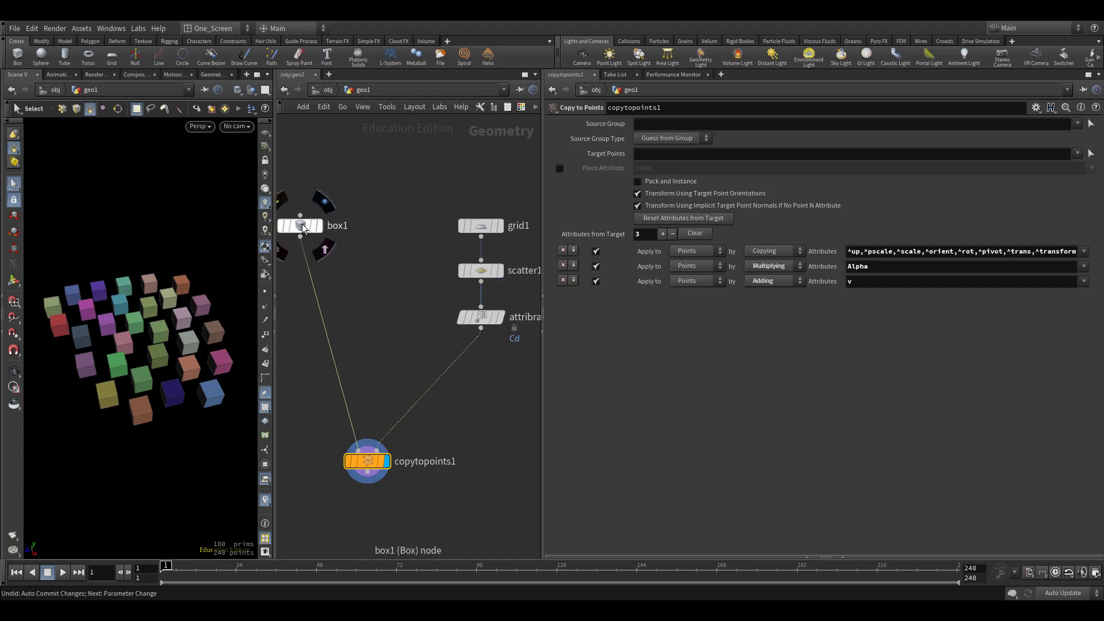
click(563, 250)
click(563, 250)
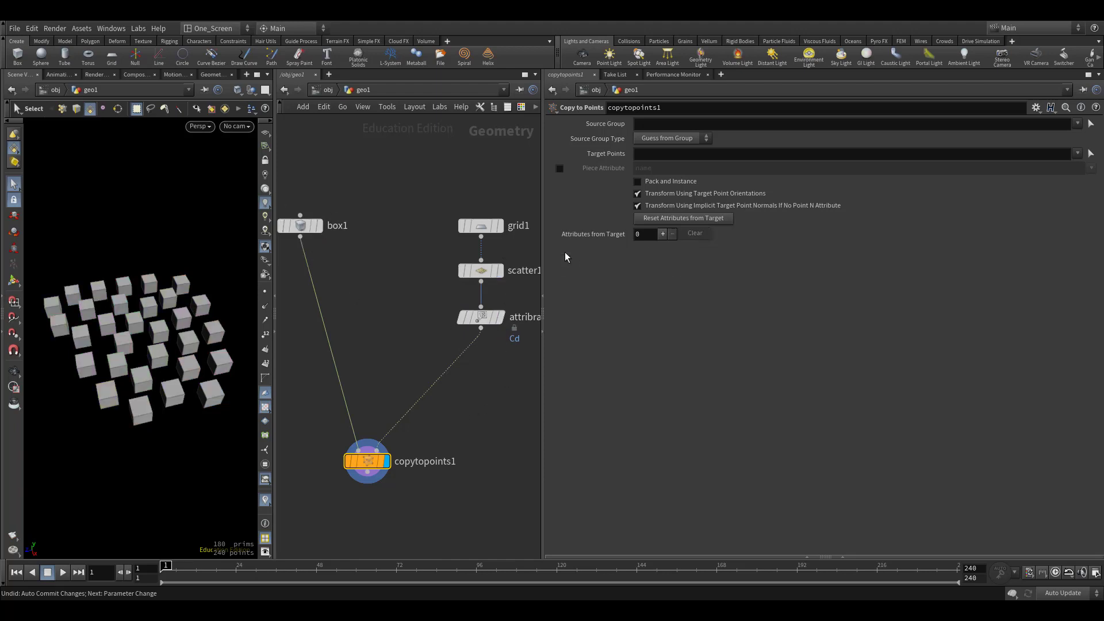
click(661, 234)
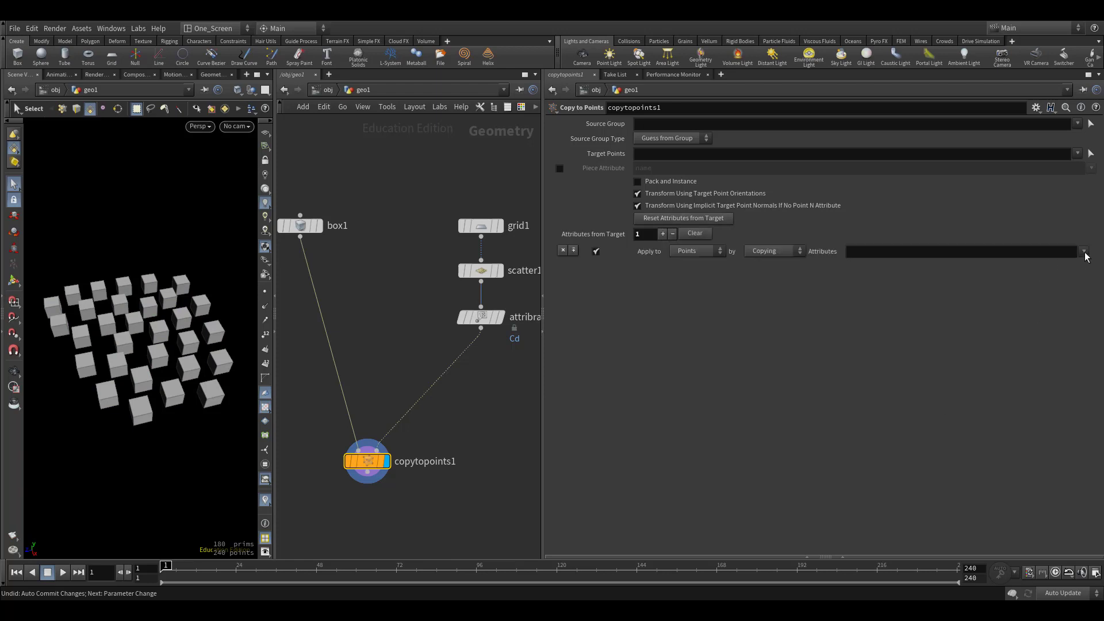
click(1084, 253)
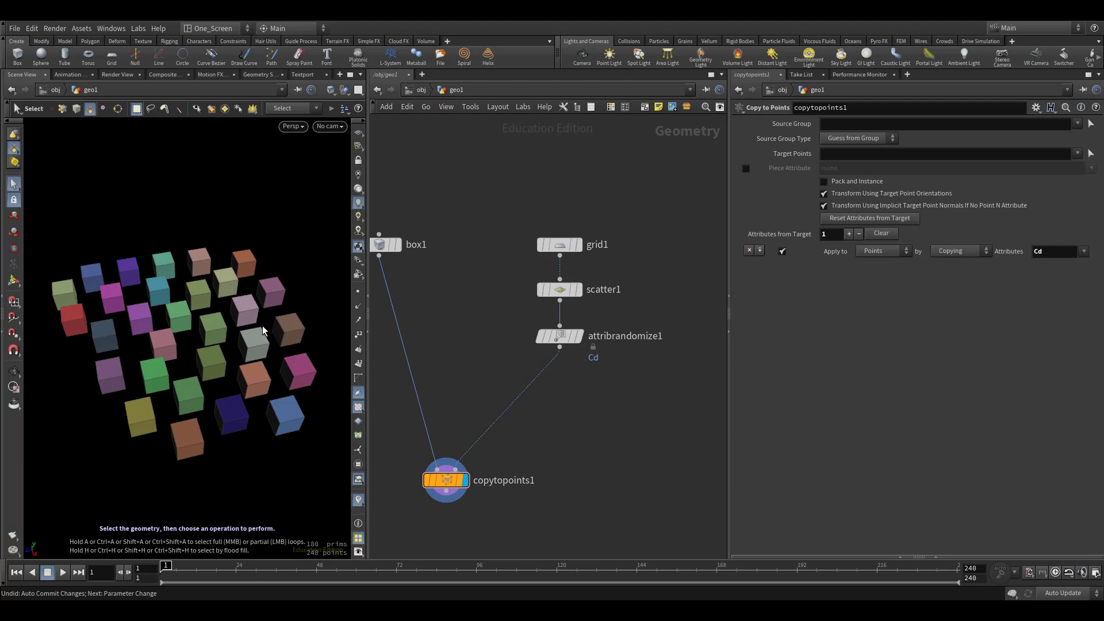
Add attribrandomize2 for pscale between attribrandomize1 and copytopoints1.
mouse_move(588, 417)
middle_down()
mouse_move(598, 423)
mouse_move(585, 378)
middle_up()
key(Tab)
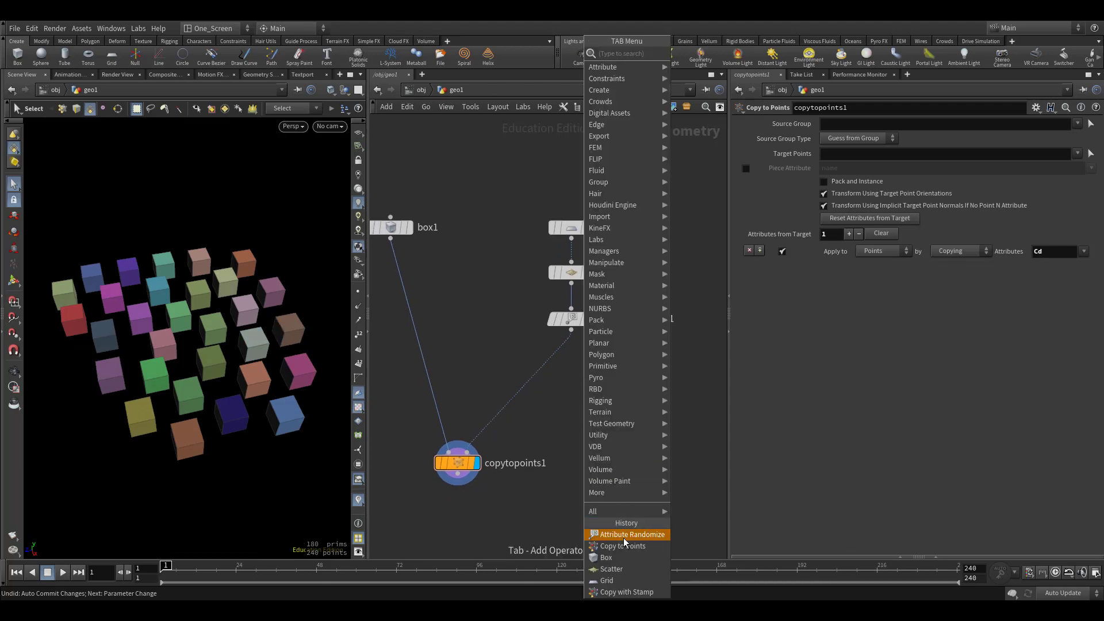
click(623, 537)
click(575, 397)
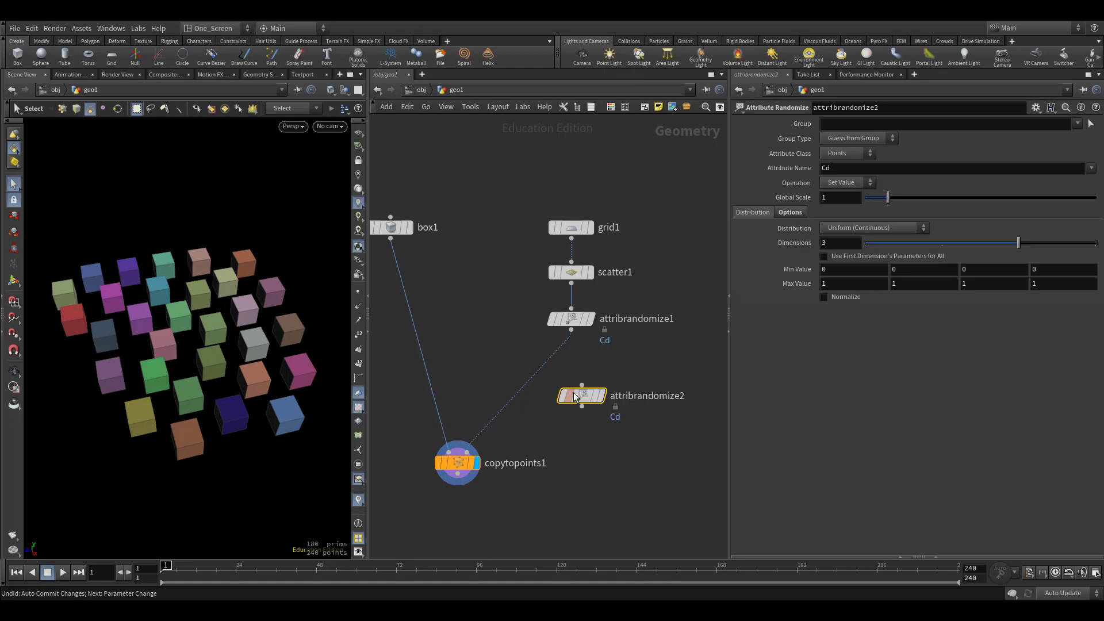
click(874, 169)
text(pscale)
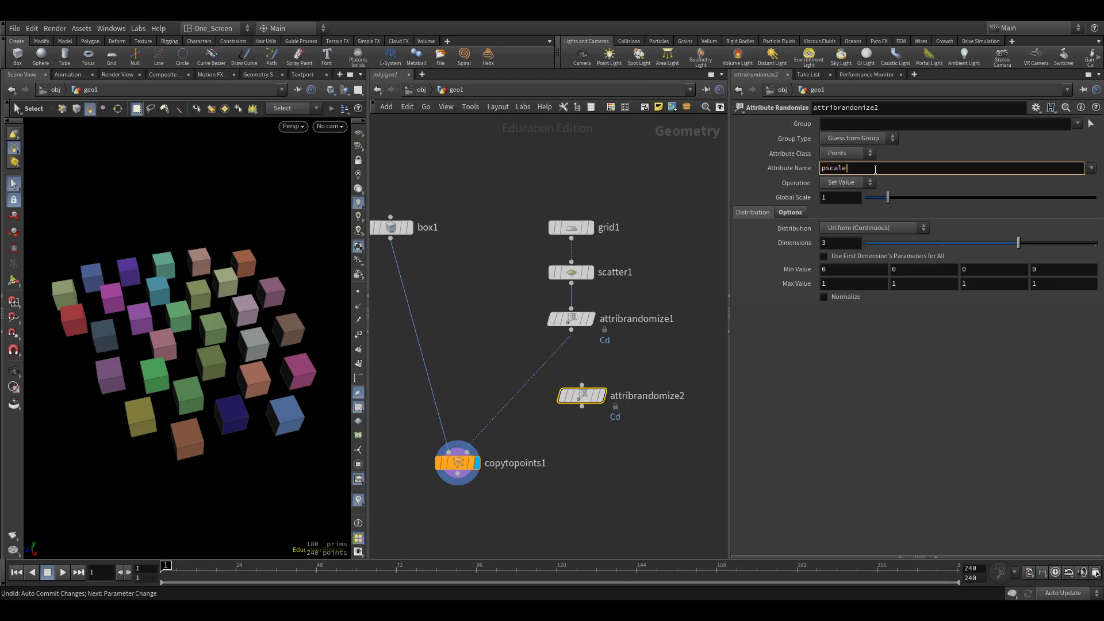
key(Return)
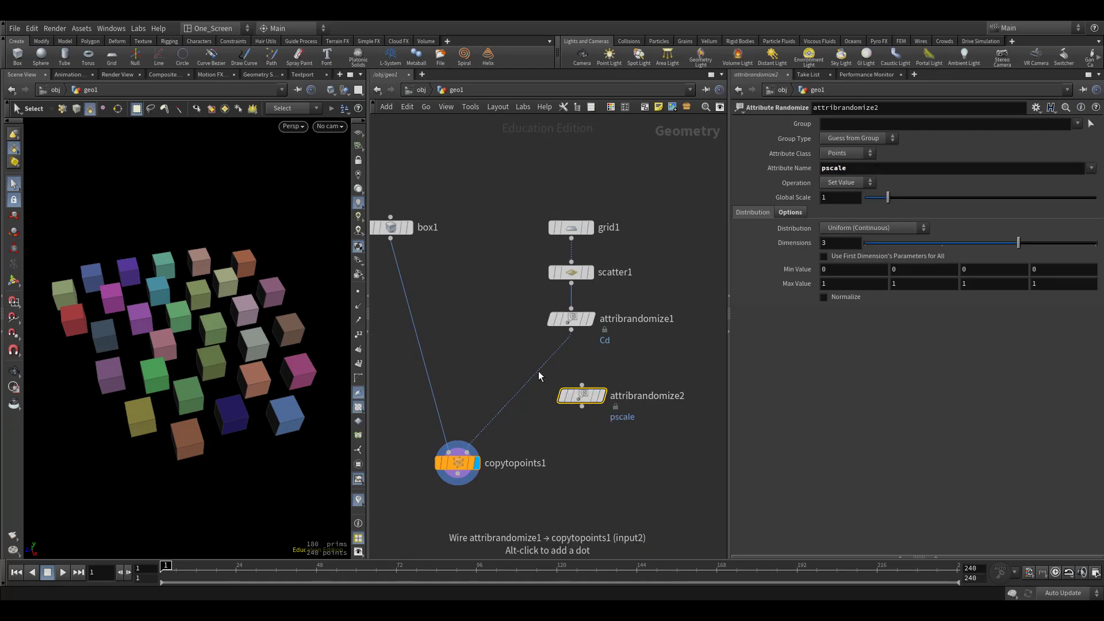
drag(538, 370, 582, 396)
drag(647, 460, 567, 180)
Set attribrandomize2 to 1 dimension with a 0.2 minimum value.
key(l)
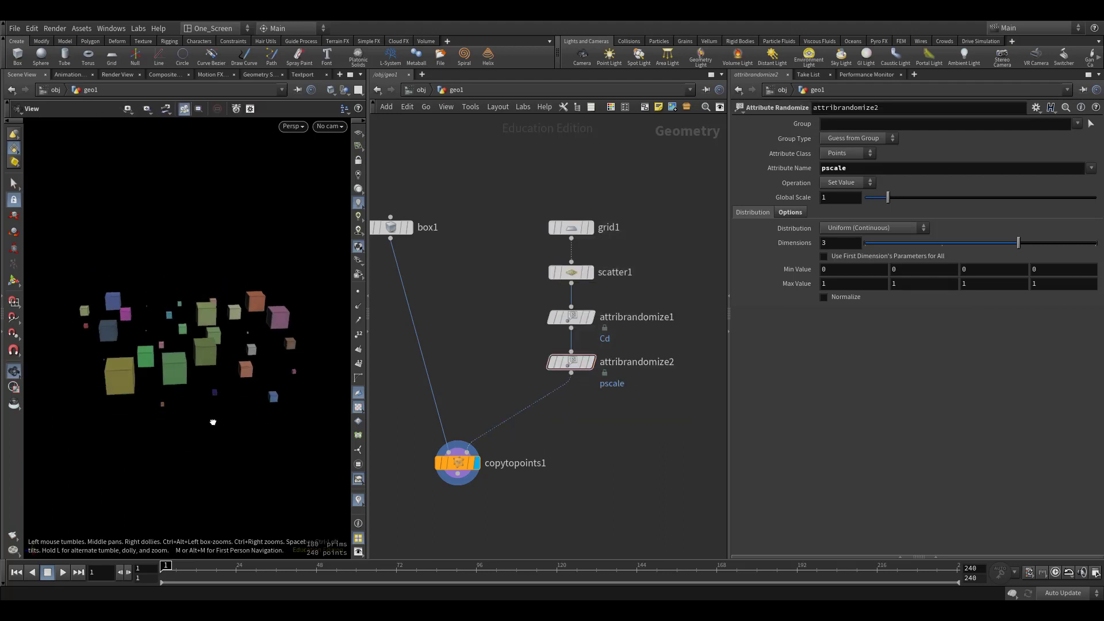
mouse_move(219, 356)
mouse_down()
mouse_move(179, 376)
mouse_move(192, 371)
mouse_up()
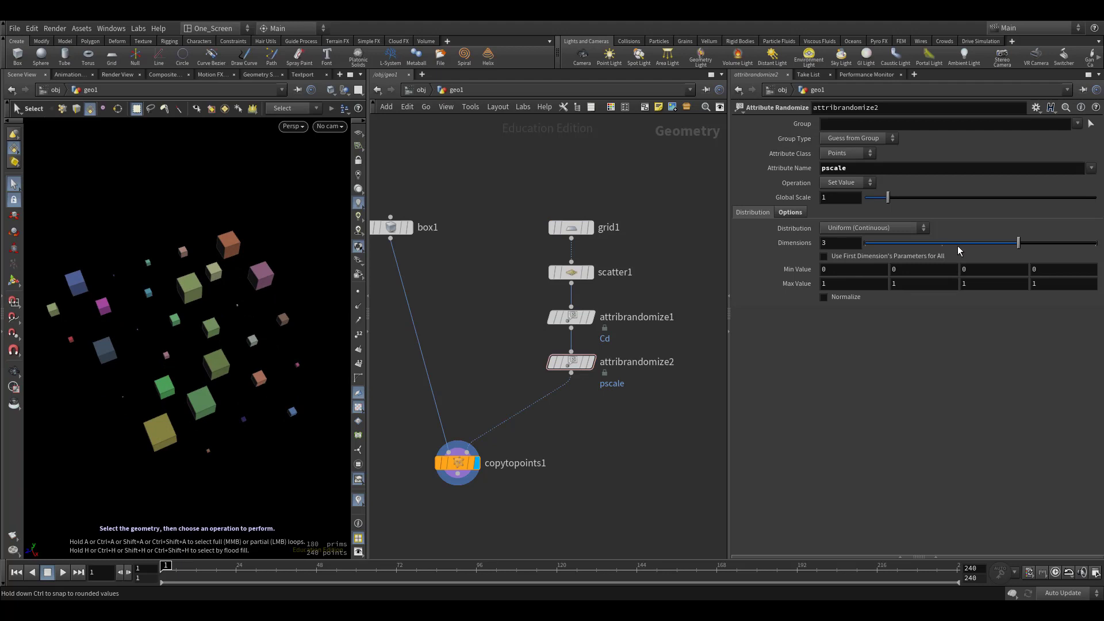
drag(958, 244, 871, 244)
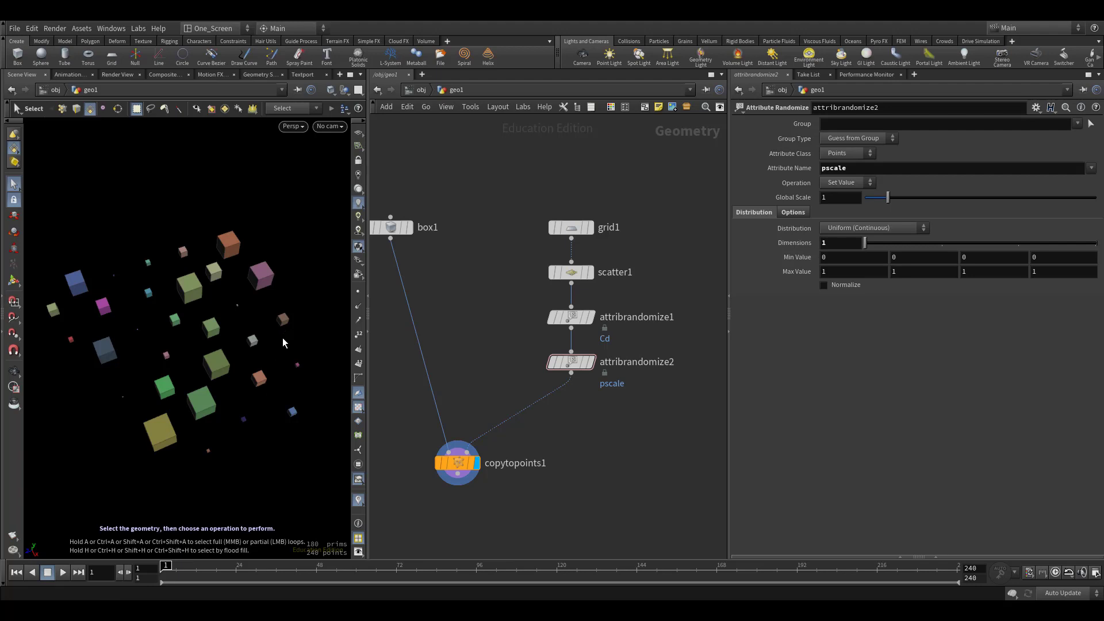
alt+drag(258, 380, 171, 382)
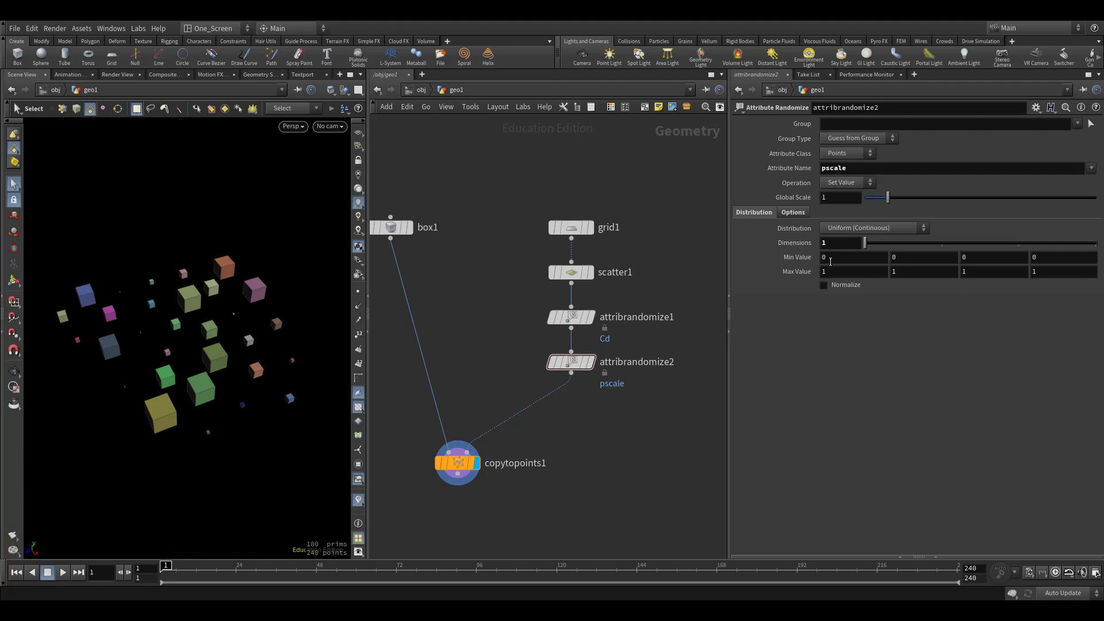
click(837, 257)
scroll(837, 257, up, 1)
text(.2)
key(Return)
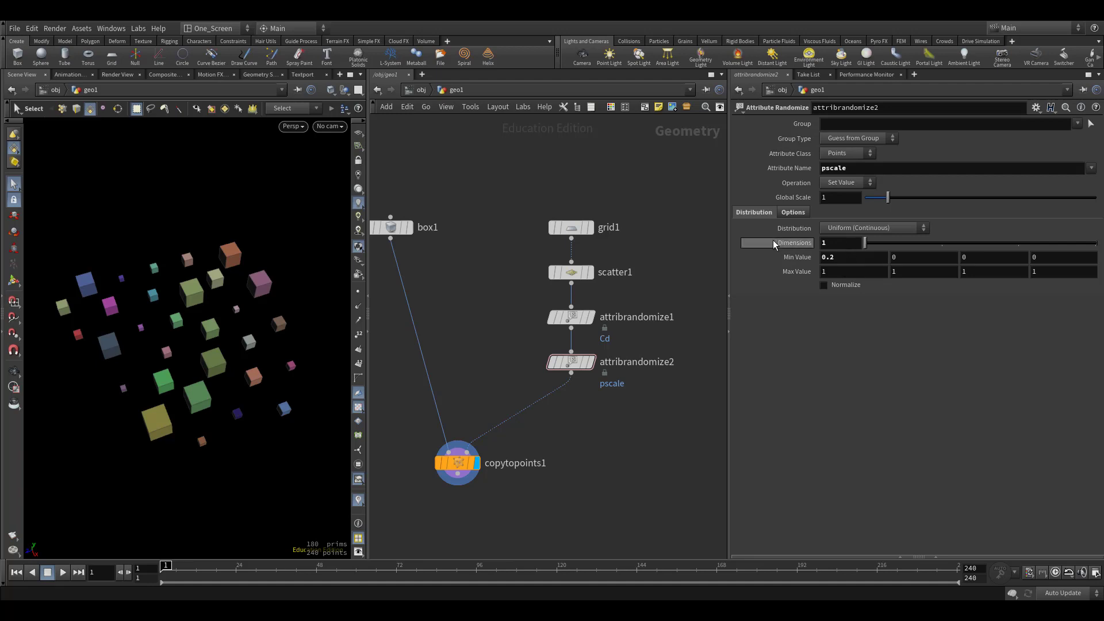
Give pscale a custom ramp rising to full value near 0.2, and enable Fit Value 0 To.
click(853, 229)
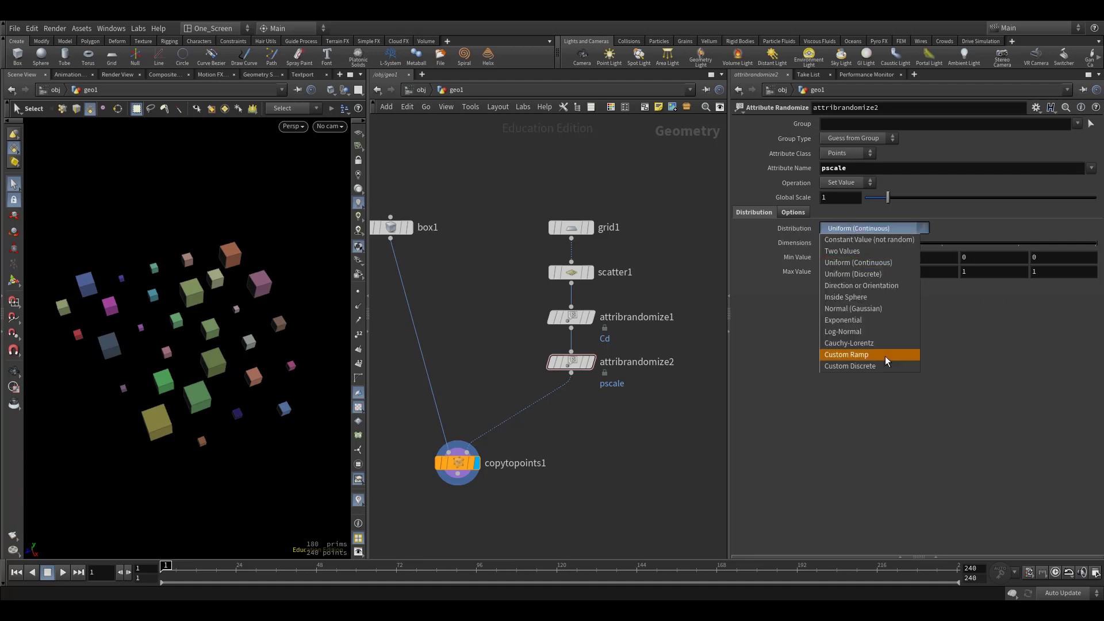
click(863, 355)
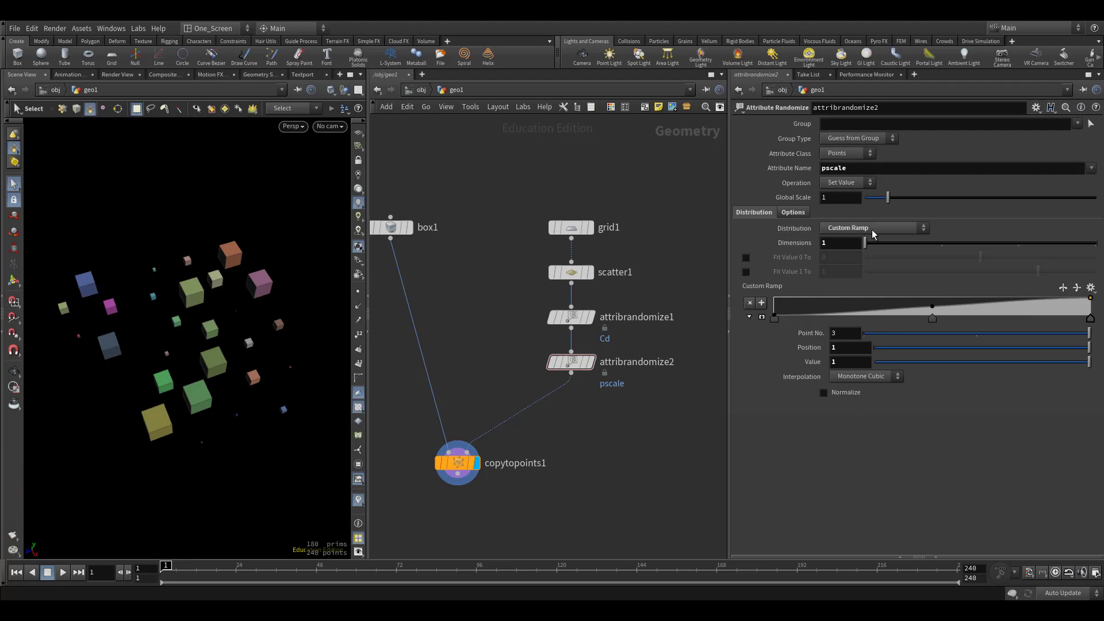
click(751, 317)
key(Delete)
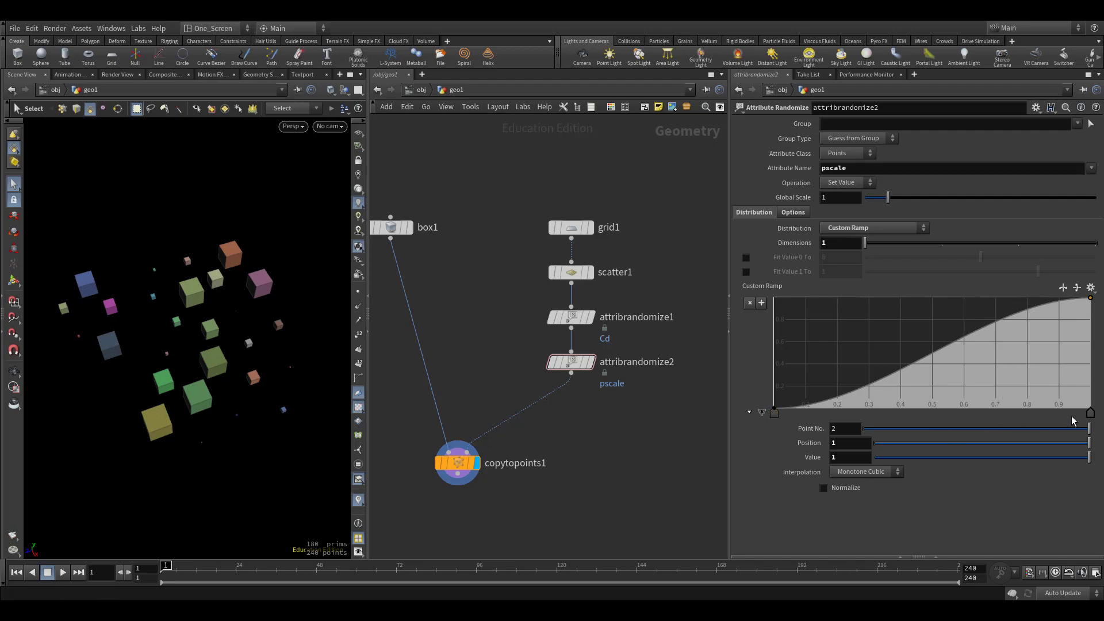
drag(1090, 413, 929, 412)
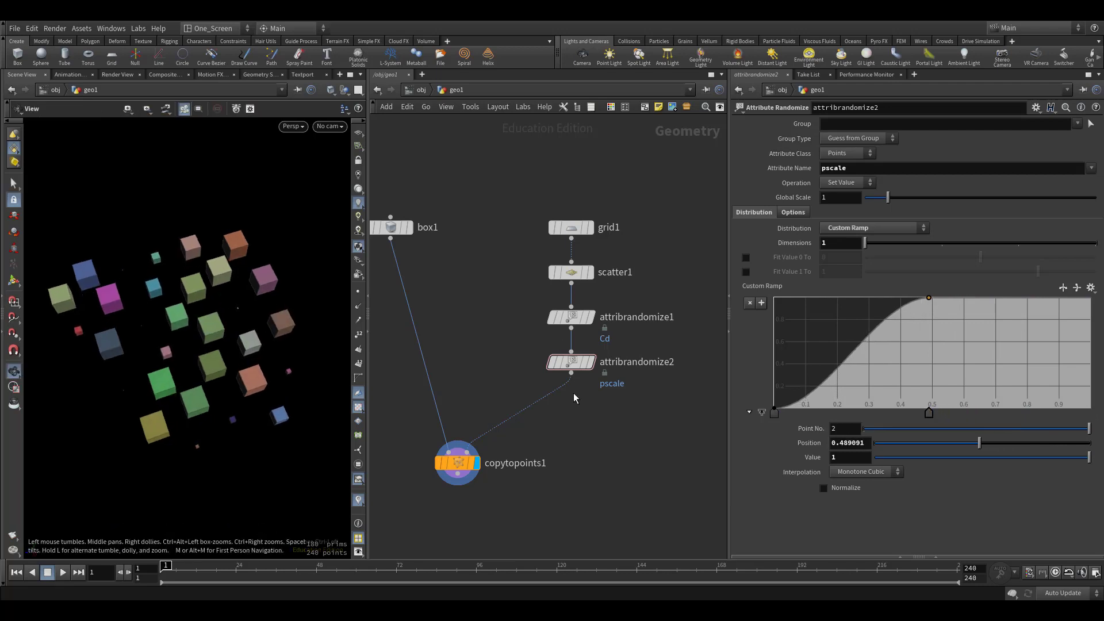
mouse_move(929, 412)
mouse_down()
mouse_move(1015, 411)
mouse_move(942, 402)
mouse_move(836, 416)
mouse_up()
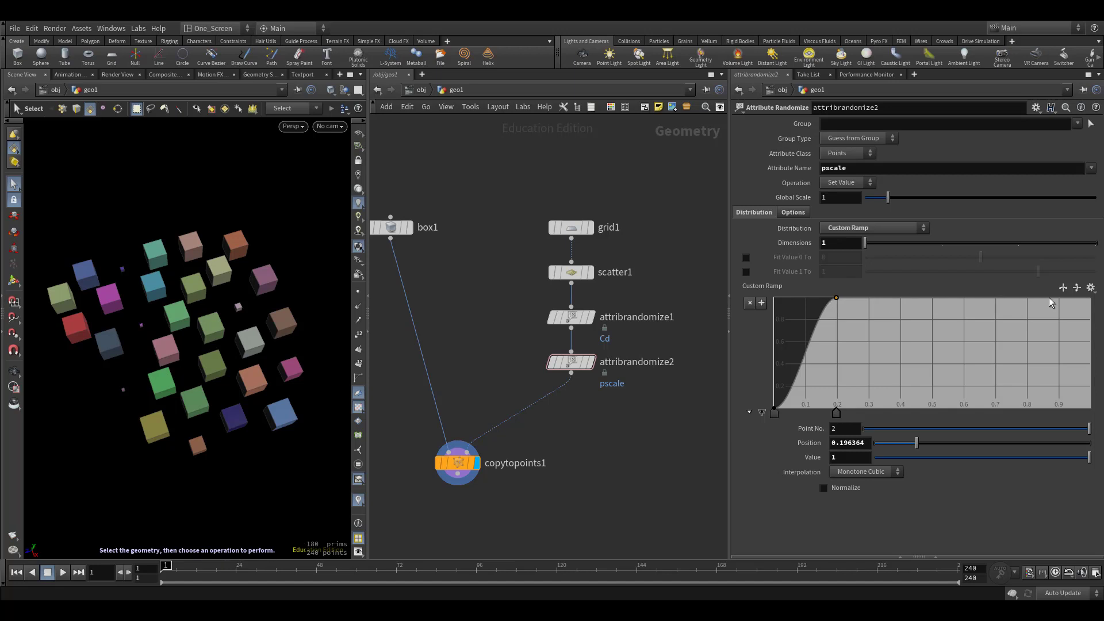
right_click(780, 414)
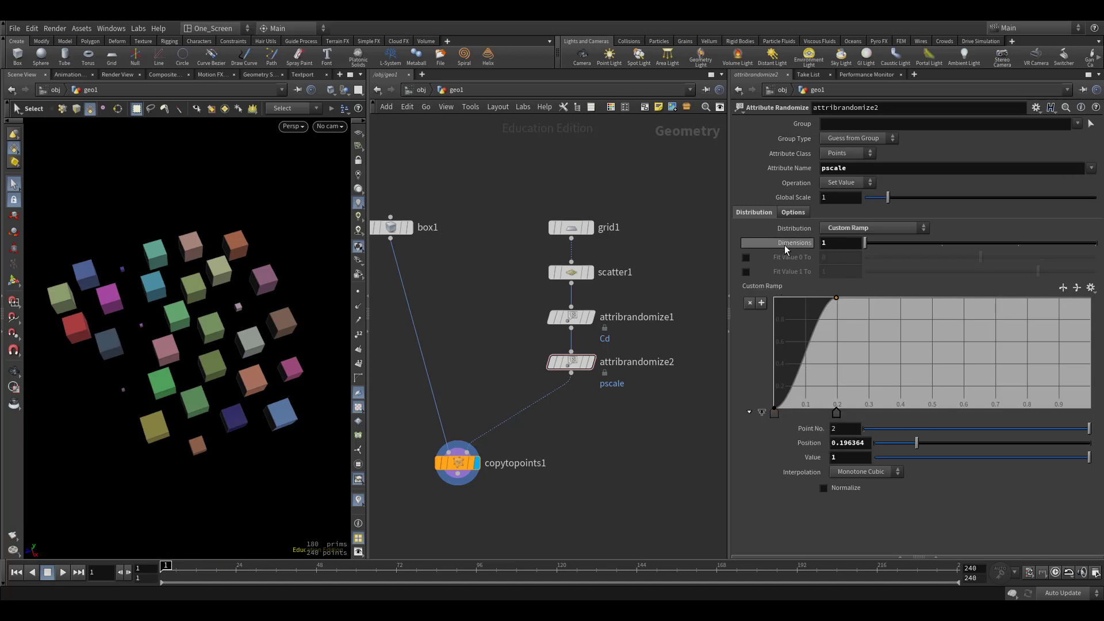
click(747, 257)
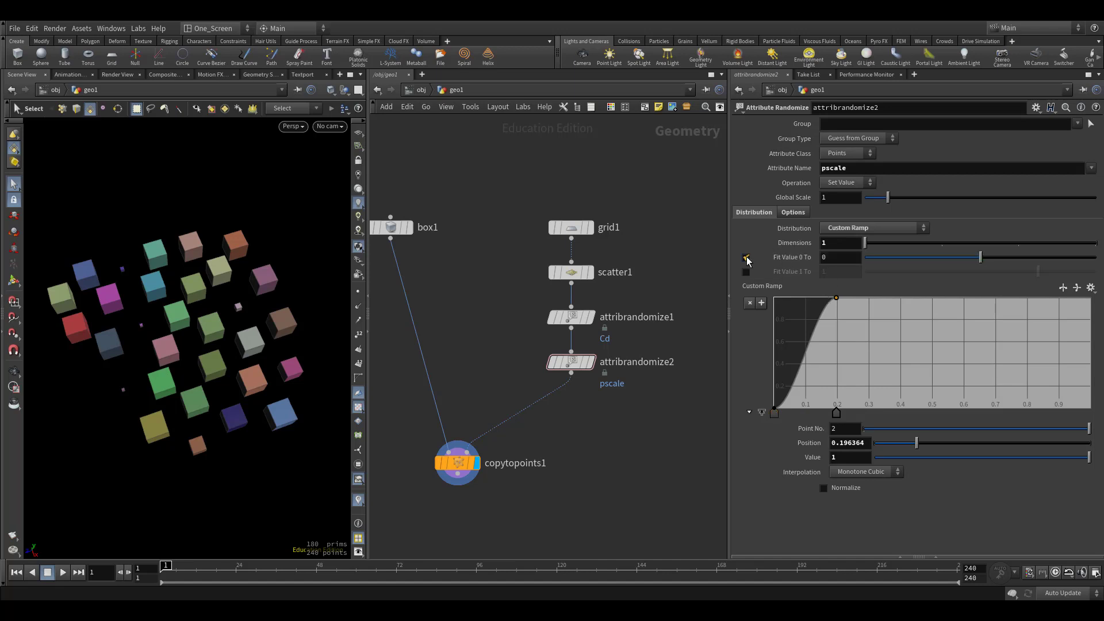
Enable both fit ranges, remapping the ramp's 0 to 3 and 1 to 5.
click(833, 257)
scroll(835, 257, up, 1)
scroll(837, 257, up, 1)
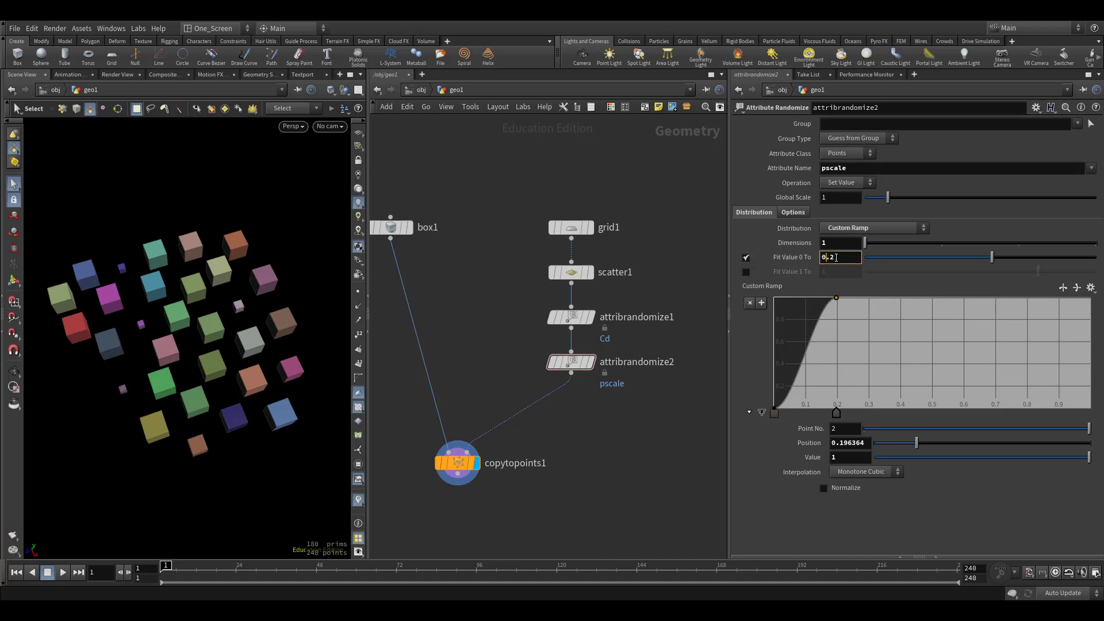
scroll(840, 257, up, 1)
double_click(840, 257)
text(3)
key(Return)
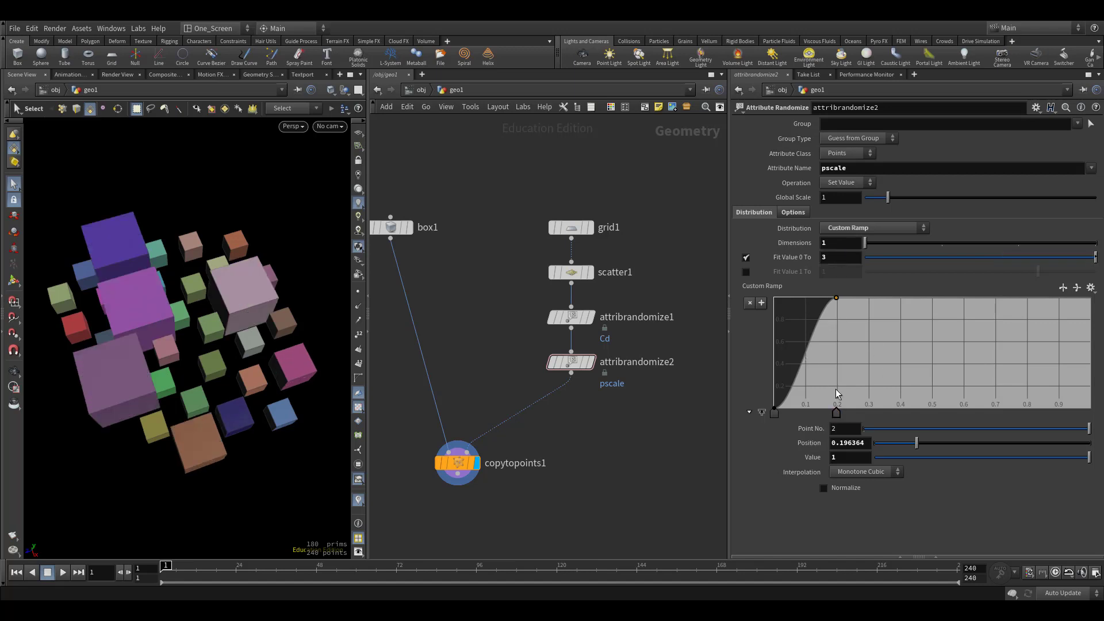
click(746, 272)
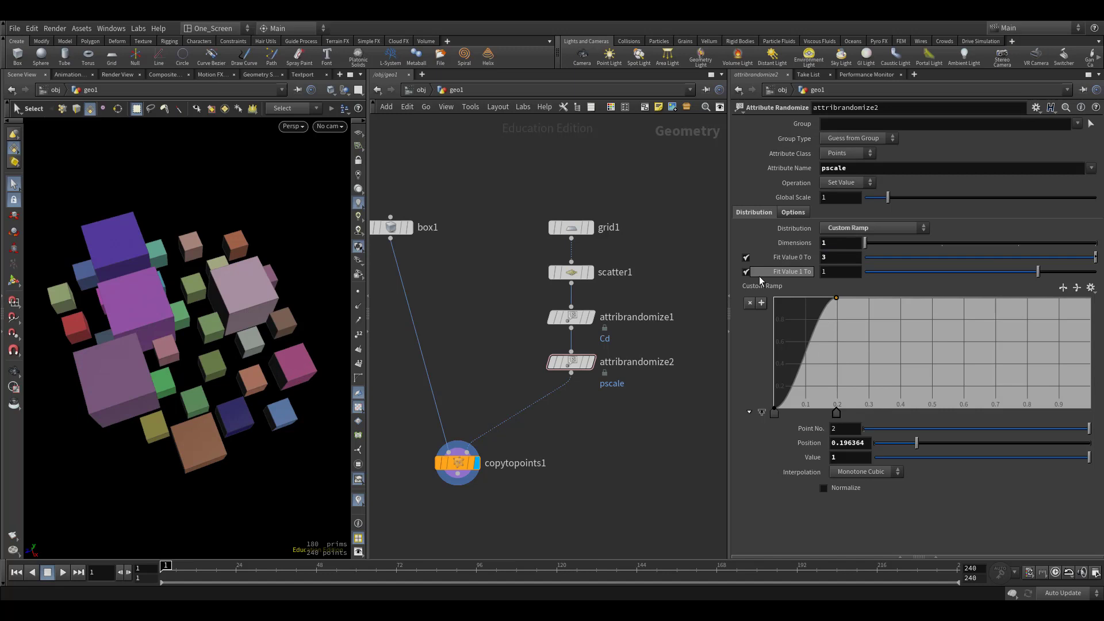
double_click(836, 278)
text(5)
key(Return)
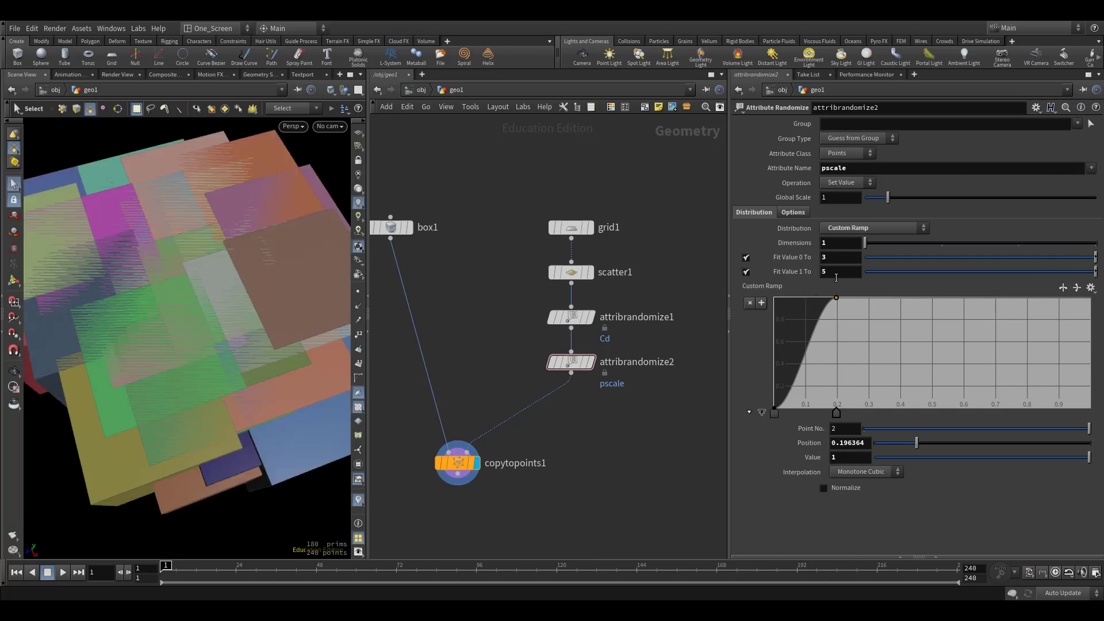
Enlarge grid1 so the boxes spread apart, and zoom out to see the whole grid.
click(578, 227)
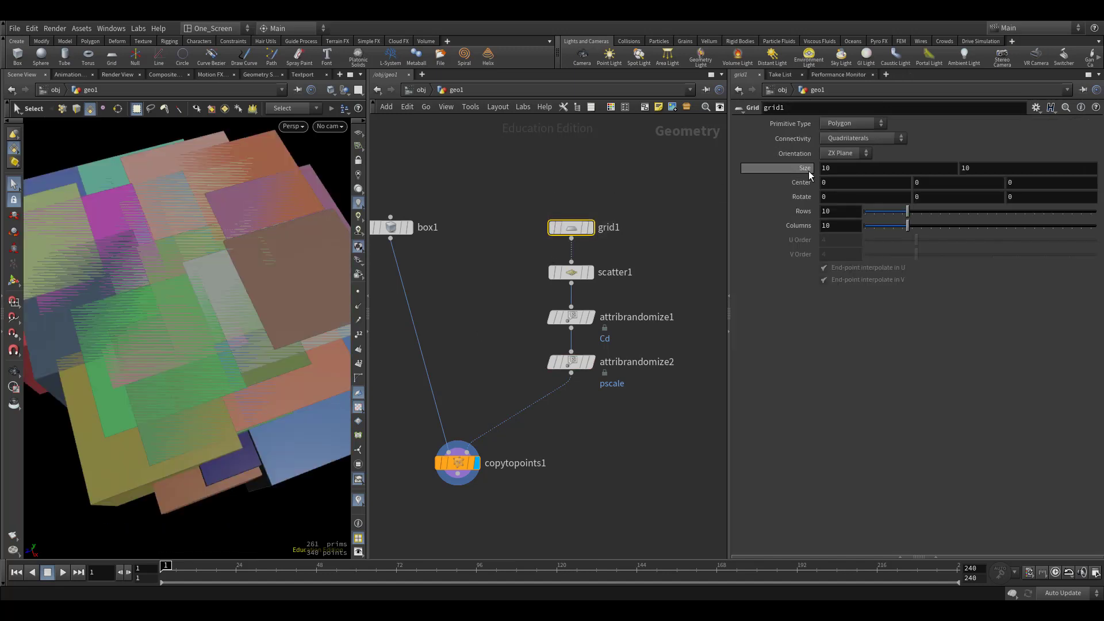
middle_drag(809, 171, 1081, 151)
scroll(190, 322, down, 5)
drag(230, 345, 264, 387)
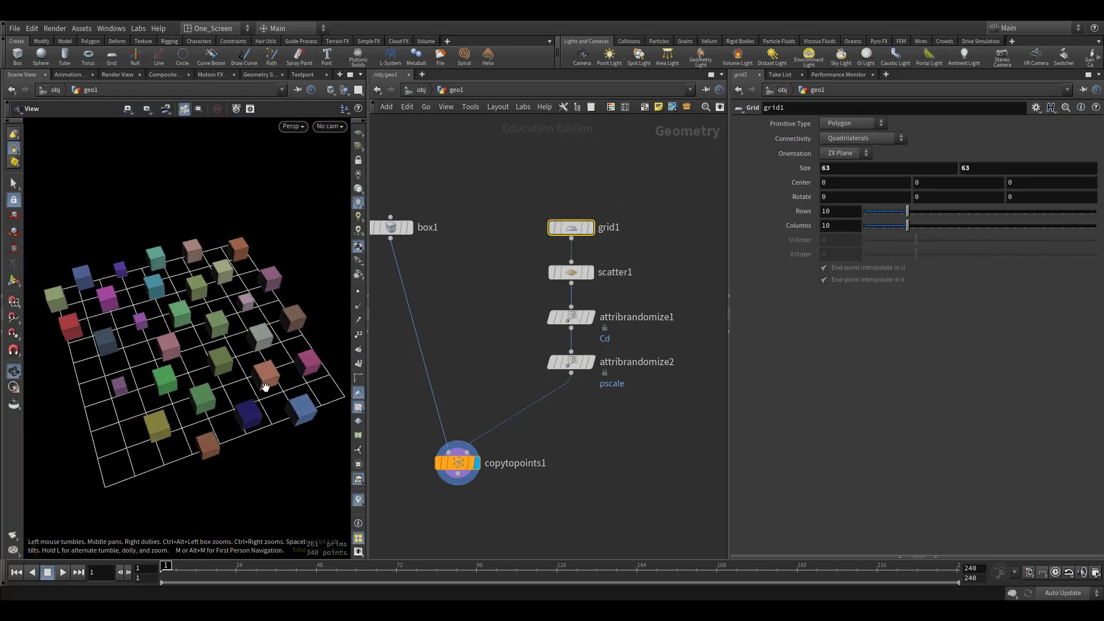
key(s)
click(594, 416)
In attribrandomize2, set the top ramp key value to 3, then the ramp point value to 1.
click(572, 362)
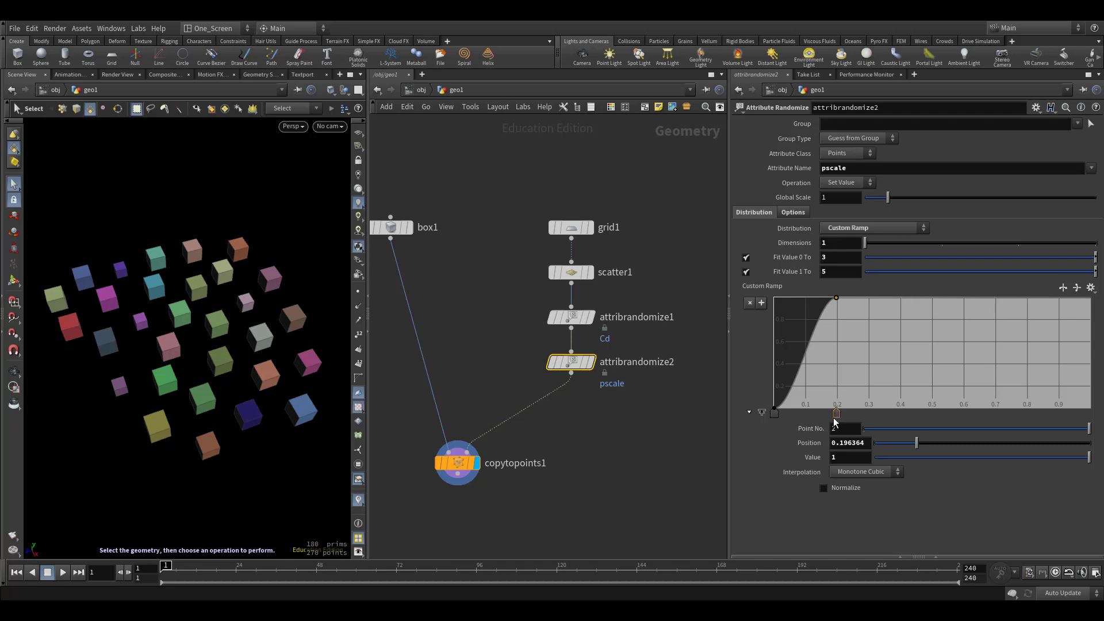
click(857, 460)
text(3)
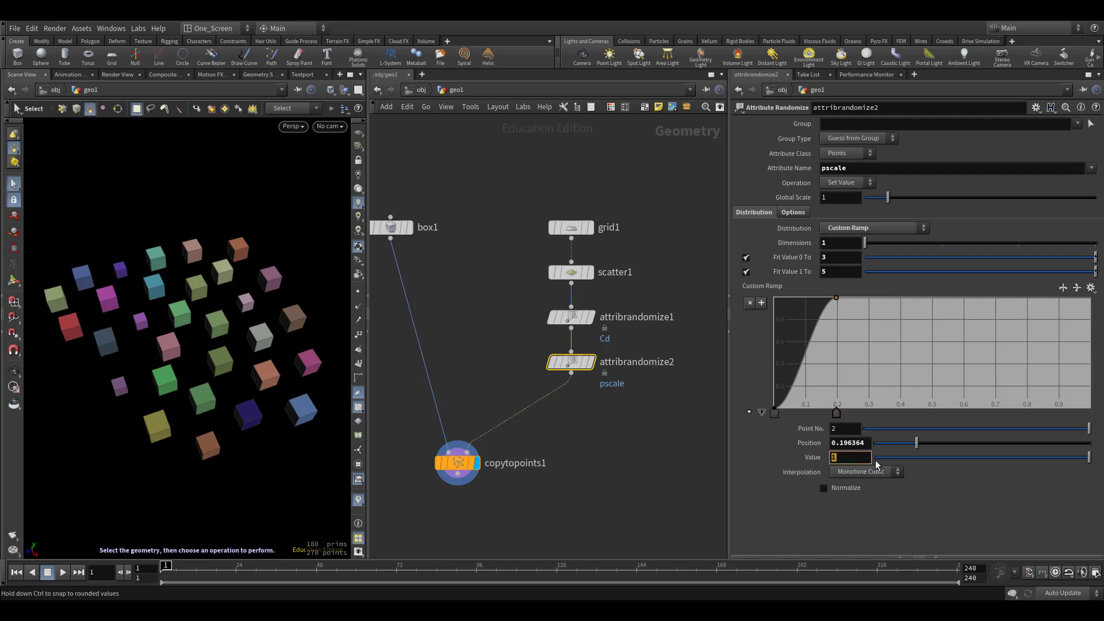
key(Return)
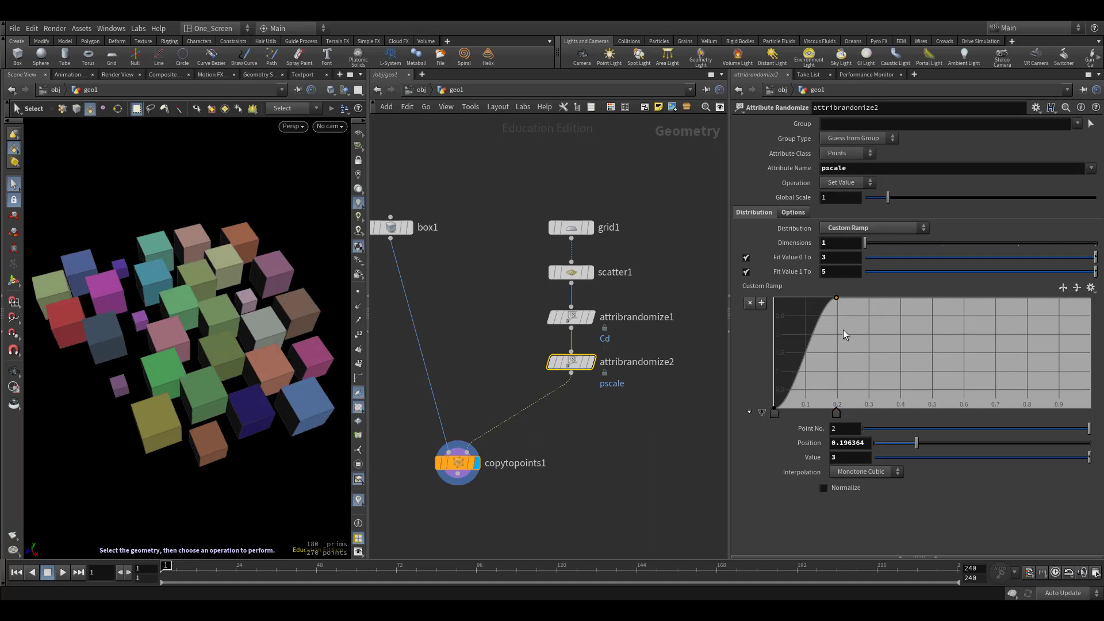
click(854, 458)
text(1)
key(Return)
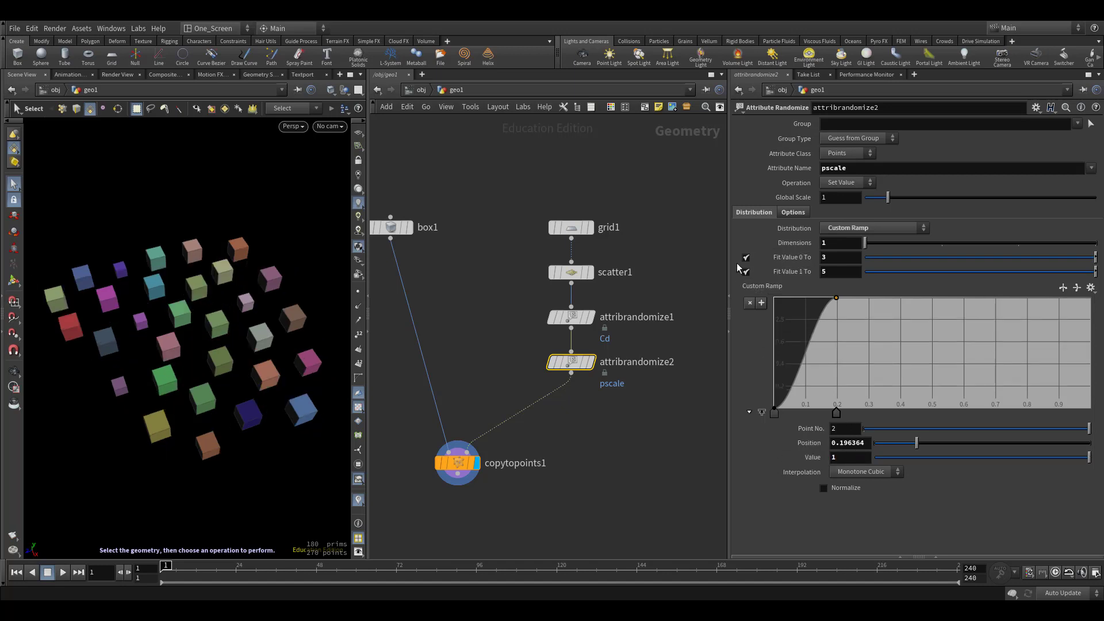
Lower Fit Value 0 To to 1, then undo to turn the fit ranges off.
click(831, 261)
text(1)
key(Return)
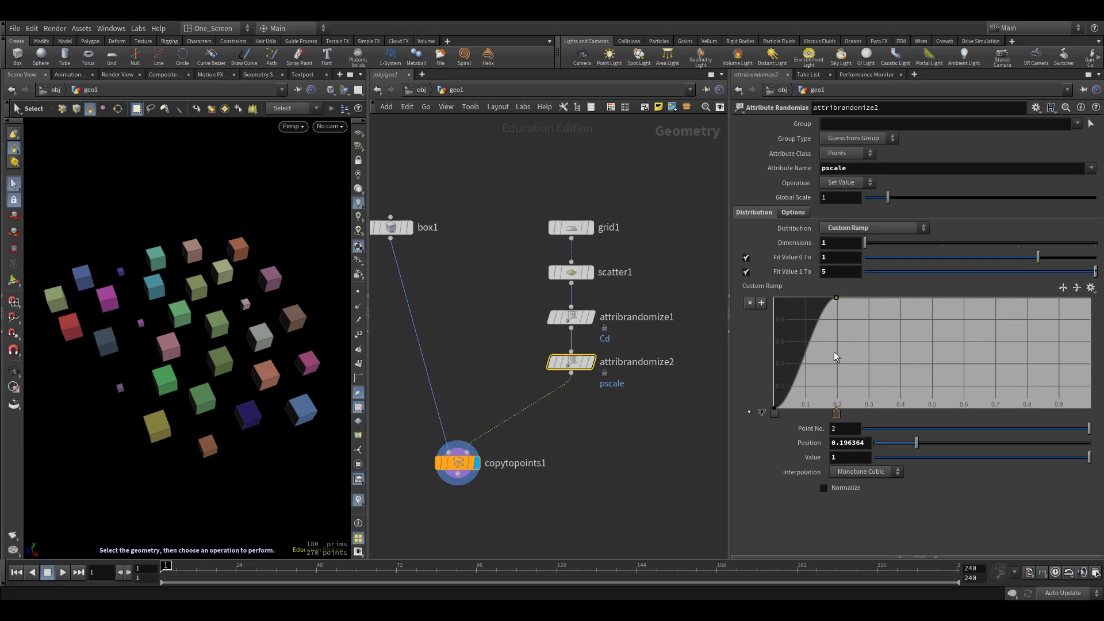
key(ctrl+z)
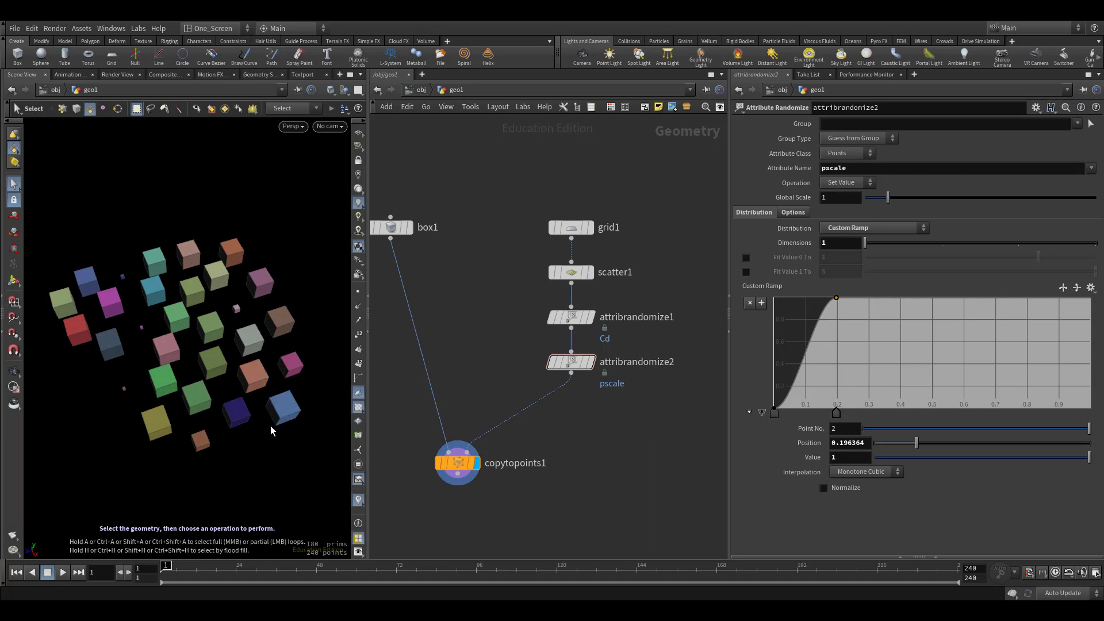
Insert attribrandomize3 before copytopoints1, bypass attribrandomize2, and select its Cd attribute name.
middle_drag(613, 430, 616, 393)
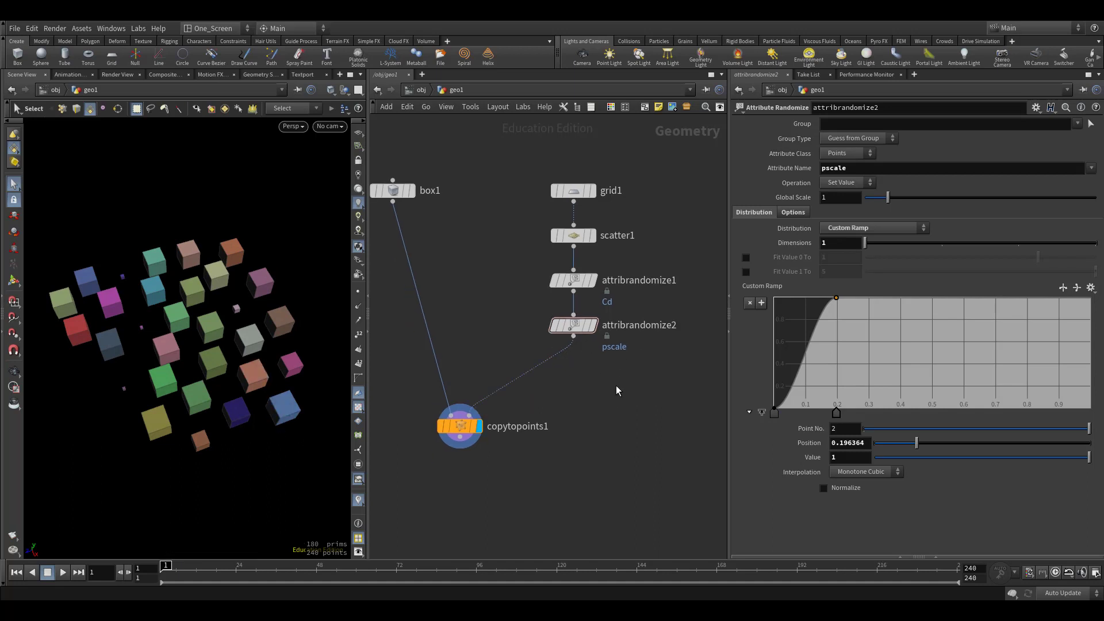
key(Tab)
click(638, 533)
click(619, 397)
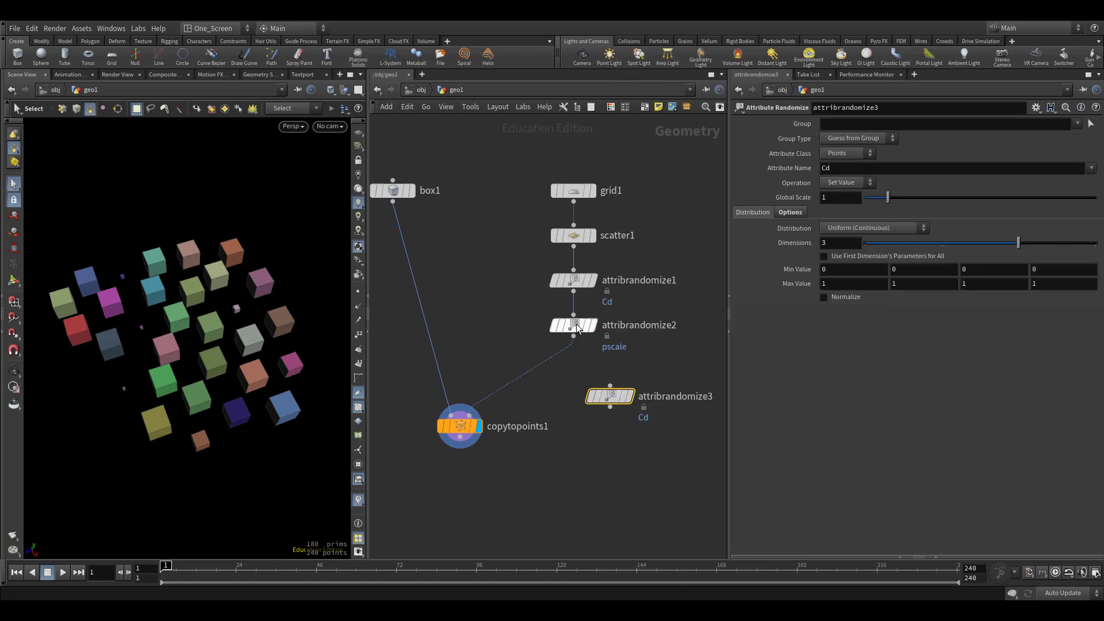
click(549, 305)
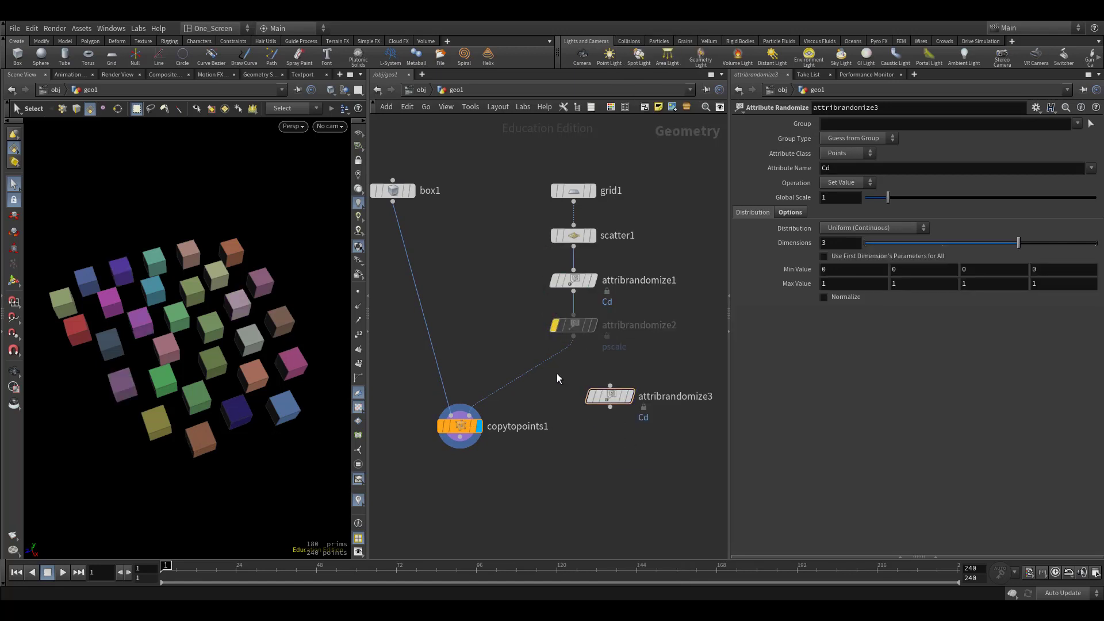
drag(598, 394, 561, 370)
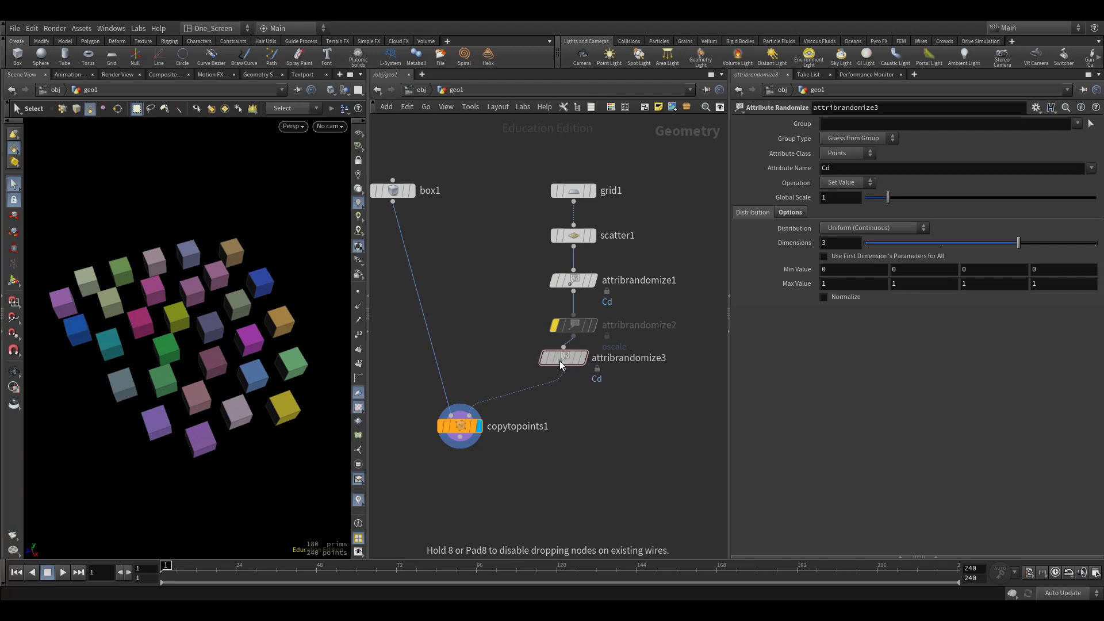
click(852, 173)
double_click(852, 172)
text(scale)
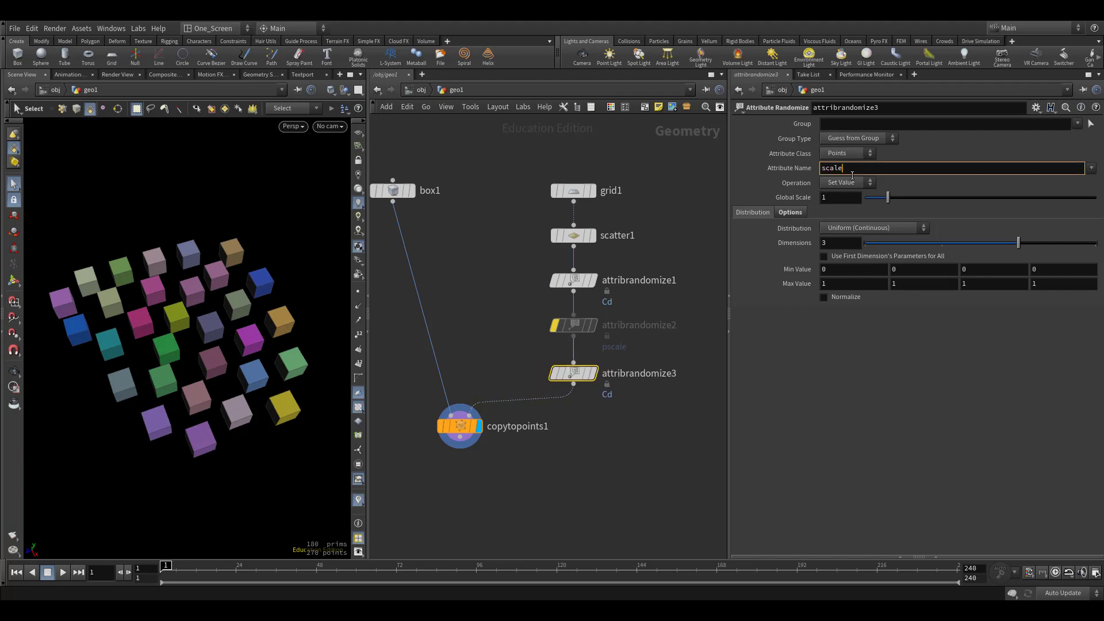
Confirm 'scale' as the attribute name and orbit around the randomly scaled boxes.
key(Return)
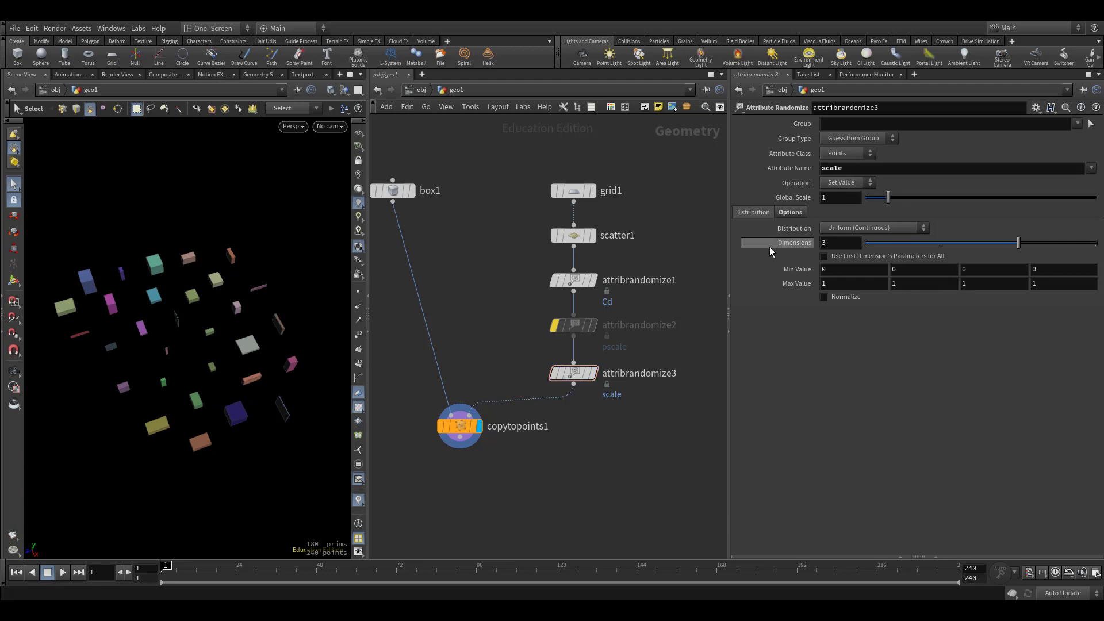
key(Escape)
mouse_move(238, 411)
mouse_down()
mouse_move(229, 406)
mouse_move(259, 441)
mouse_up()
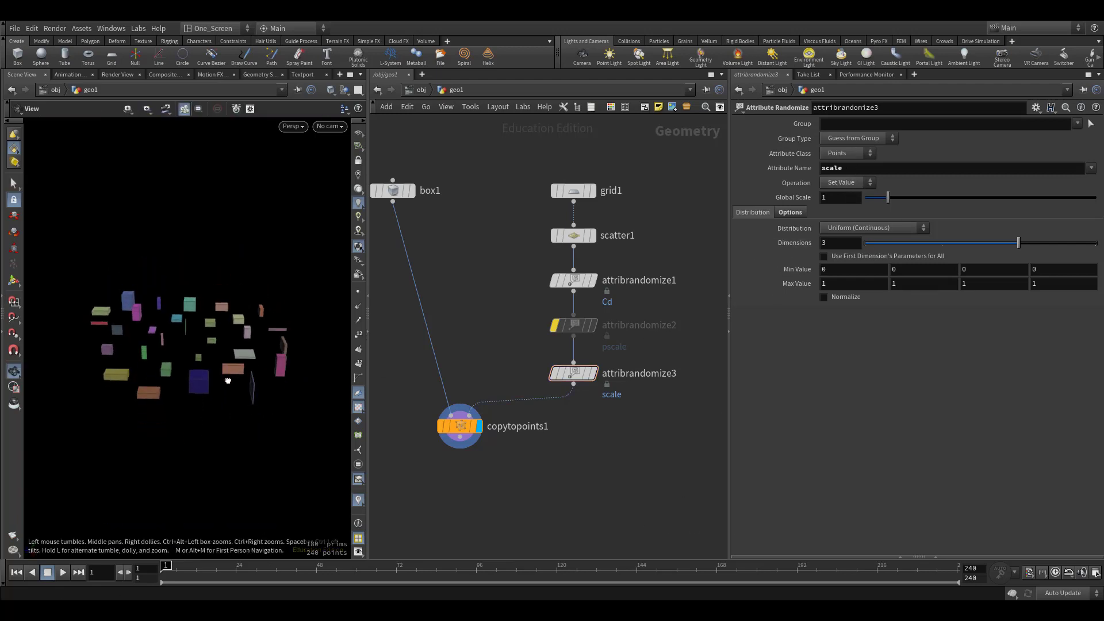
key(s)
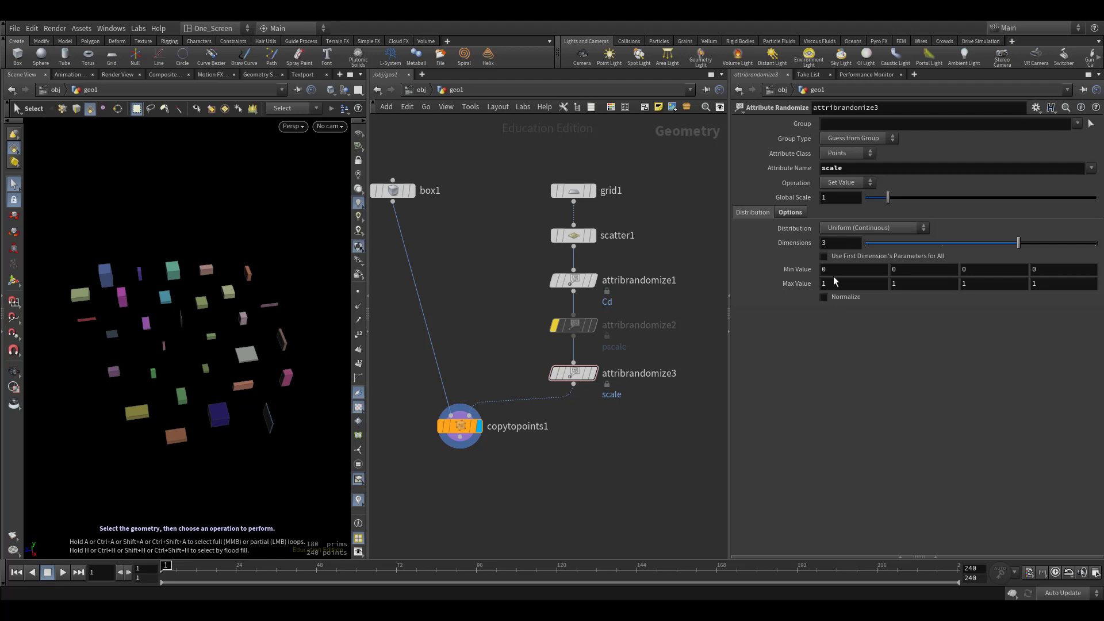
key(Escape)
mouse_move(172, 345)
mouse_down()
mouse_move(195, 445)
mouse_move(224, 409)
mouse_move(229, 419)
mouse_move(257, 411)
mouse_up()
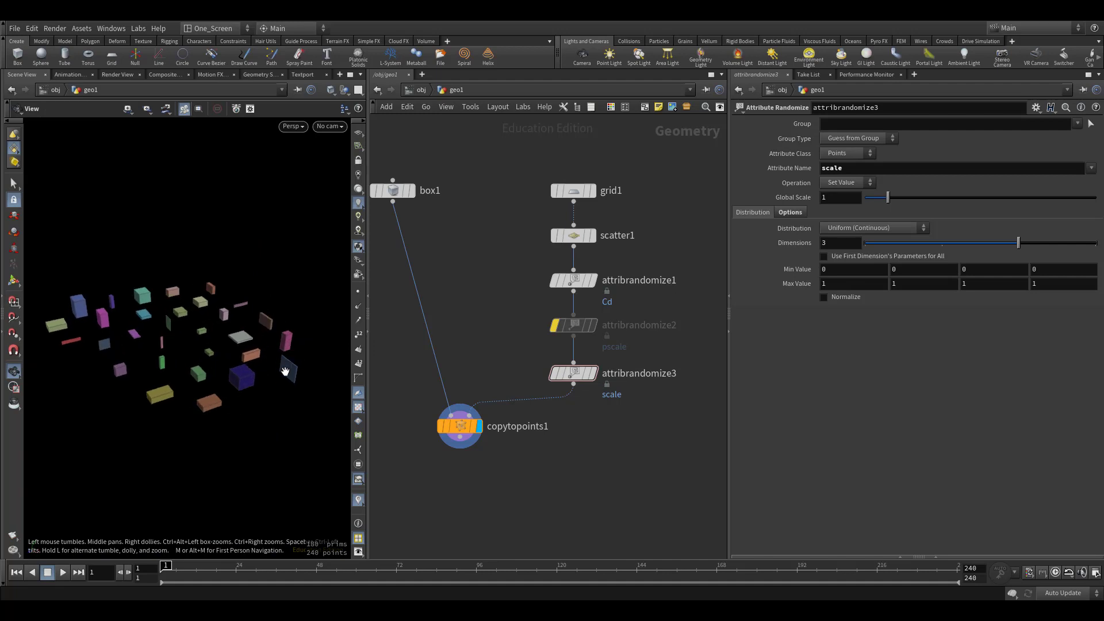
mouse_move(283, 369)
mouse_down()
mouse_move(296, 382)
mouse_move(271, 375)
mouse_up()
key(s)
key(Escape)
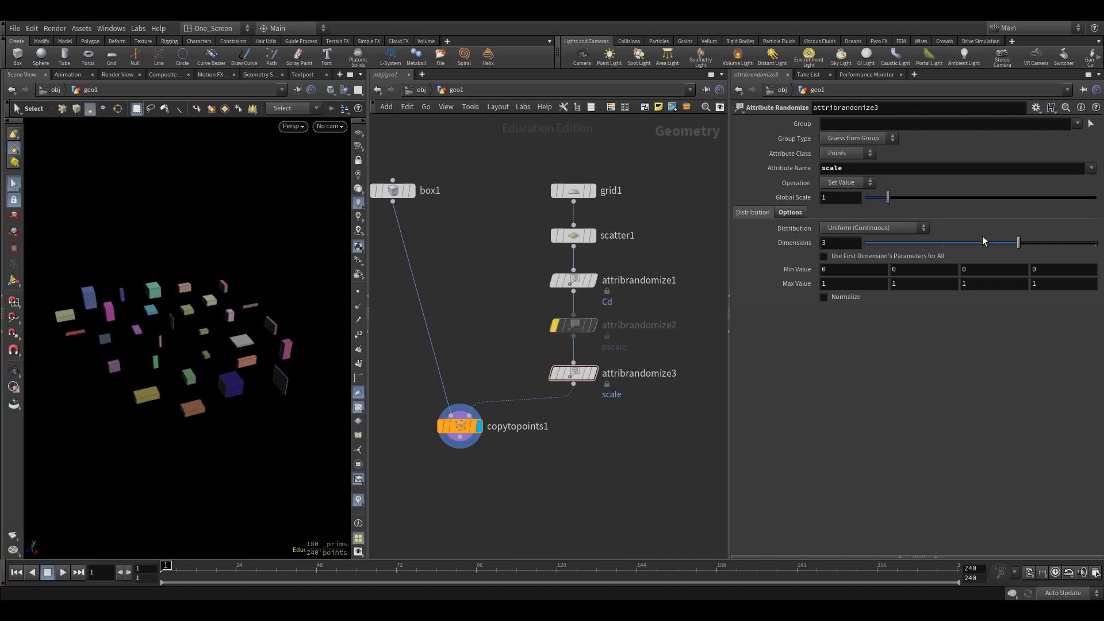
mouse_move(242, 448)
mouse_down()
mouse_move(185, 358)
mouse_move(219, 397)
mouse_up()
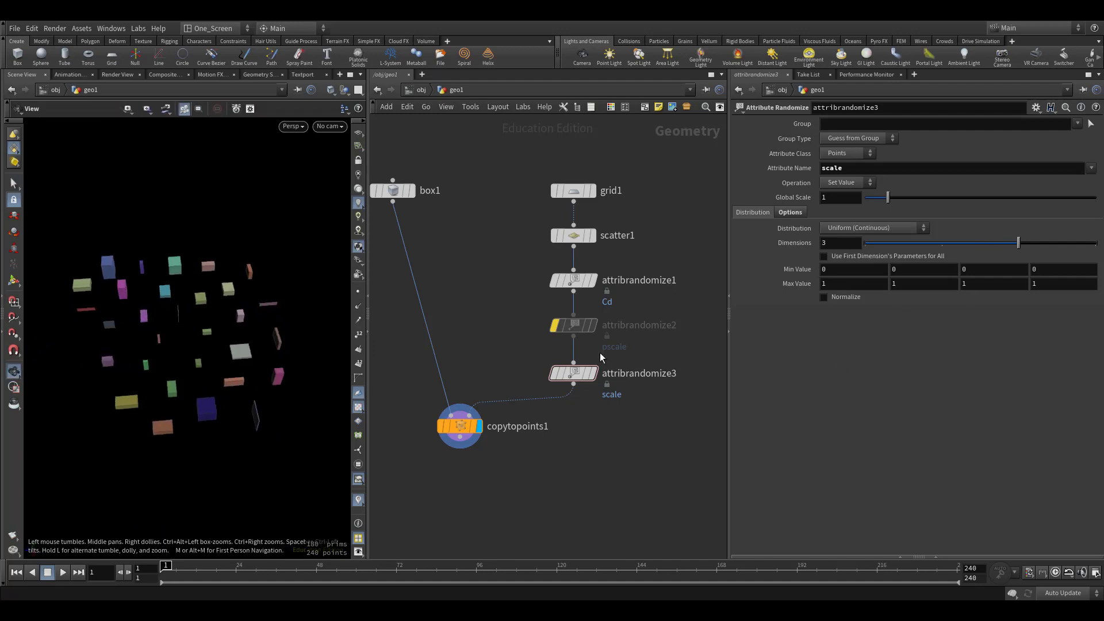
key(s)
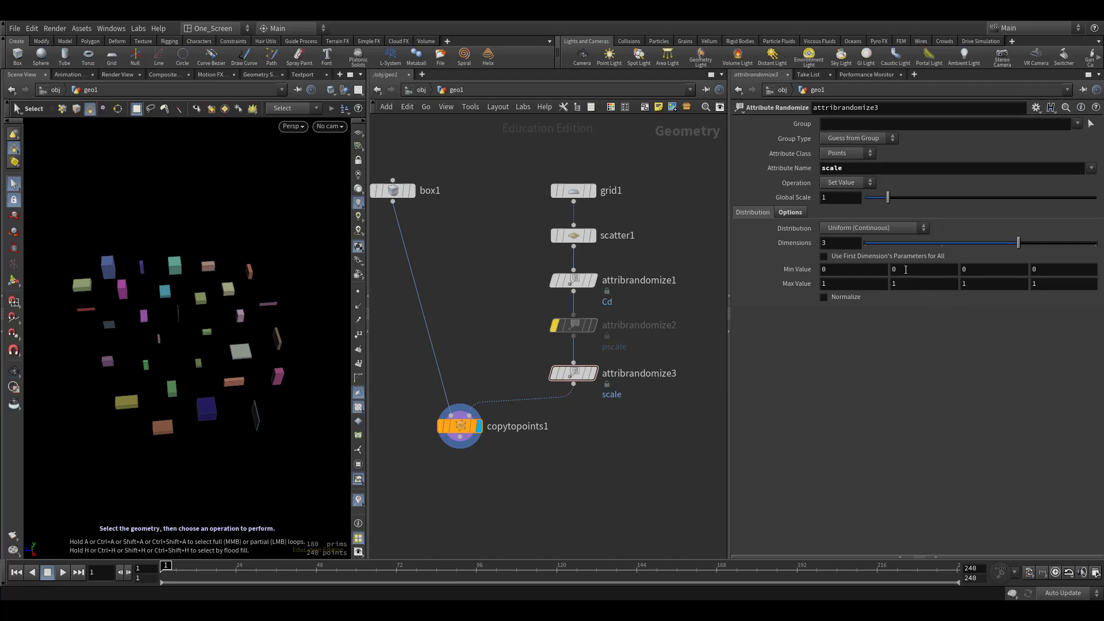
key(Escape)
drag(200, 387, 163, 342)
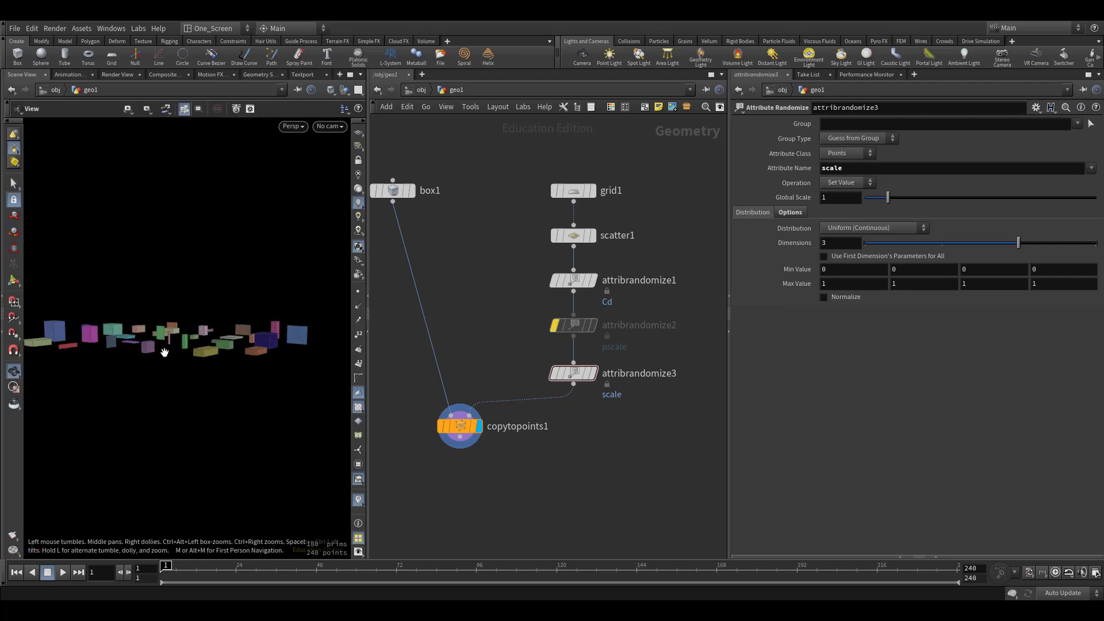
drag(163, 342, 224, 383)
key(s)
Set the second Min Value to 0.5 and inspect the stretched boxes, keeping Dimensions at 3.
double_click(920, 270)
text(0.5)
key(Return)
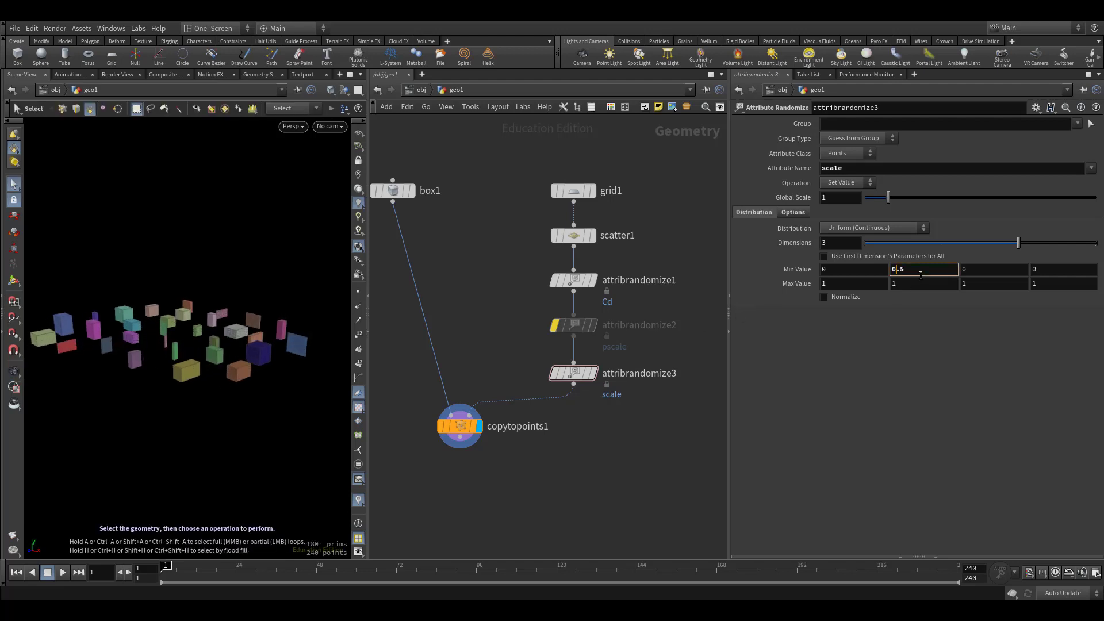
key(Escape)
drag(241, 373, 221, 364)
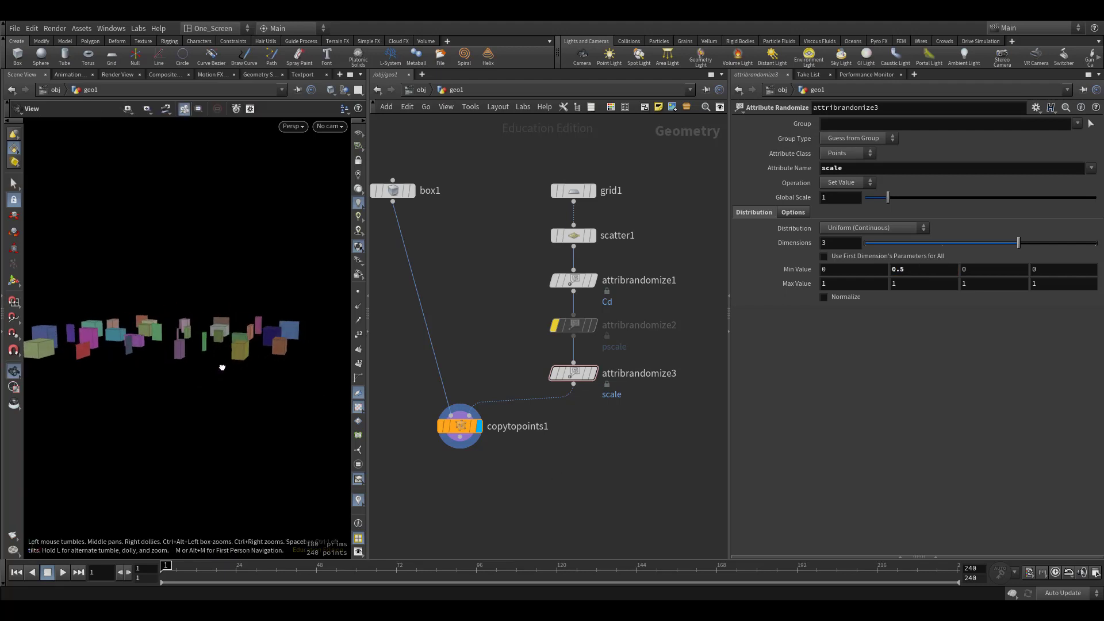
key(s)
alt+drag(261, 402, 270, 420)
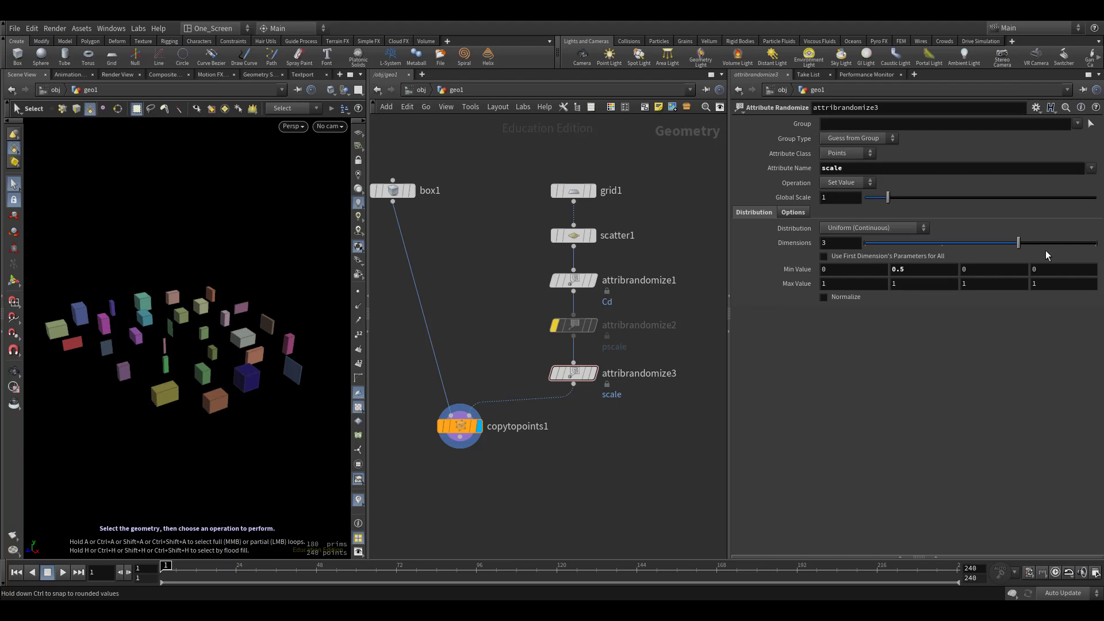
drag(1052, 244, 1073, 245)
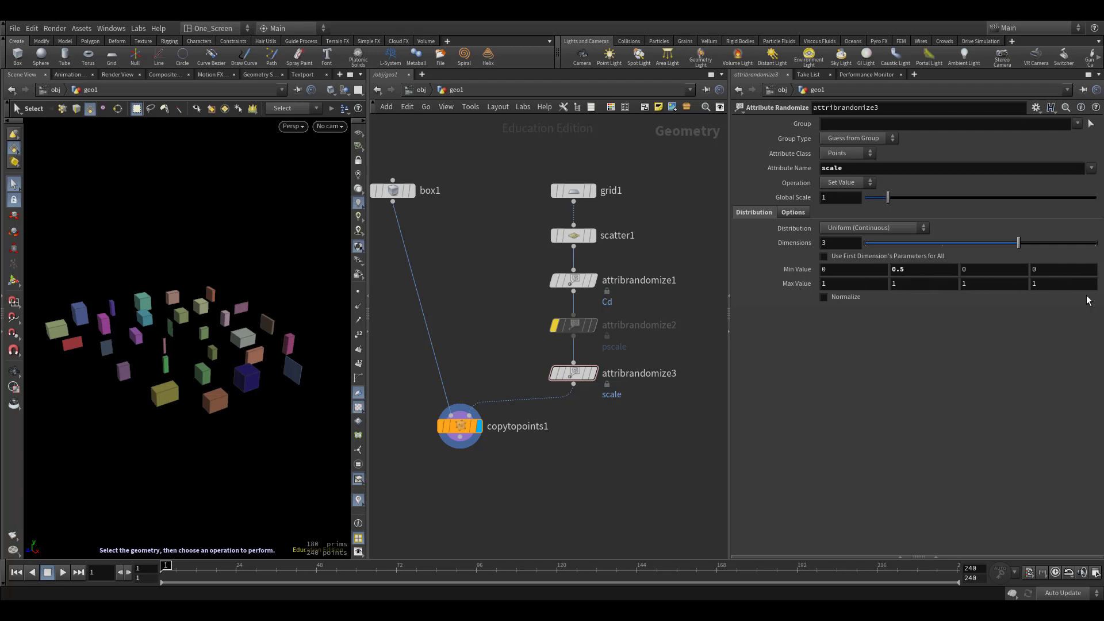
mouse_move(1015, 244)
mouse_down()
mouse_move(1006, 247)
mouse_move(1017, 244)
mouse_up()
Re-enable attribrandomize2, orbit the boxes, and review the three attribute randomize nodes.
key(Escape)
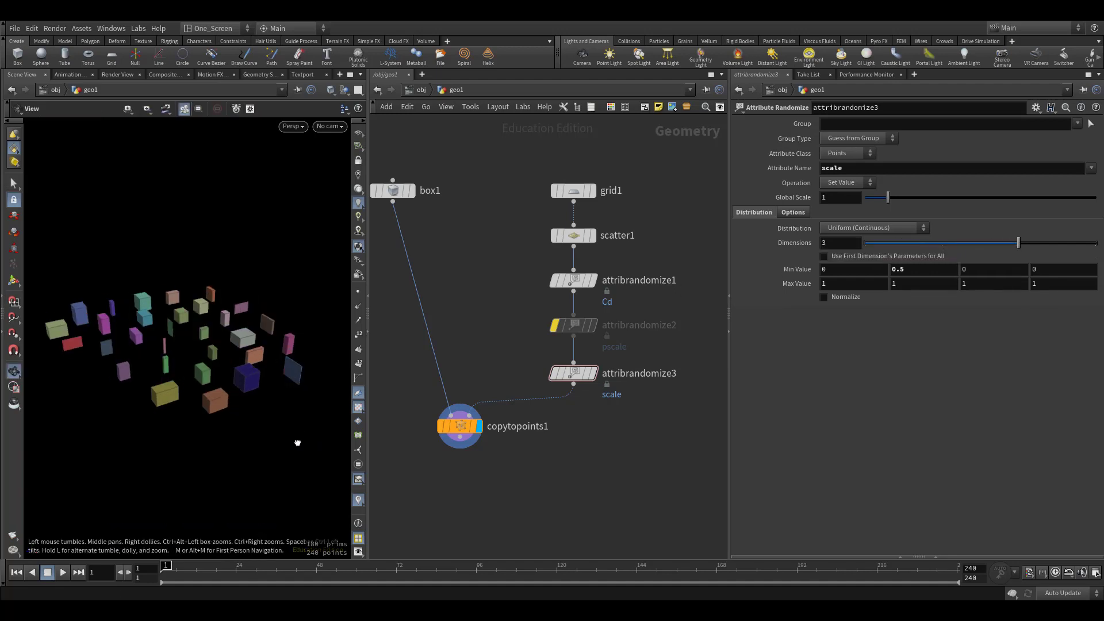
click(555, 326)
drag(190, 345, 142, 371)
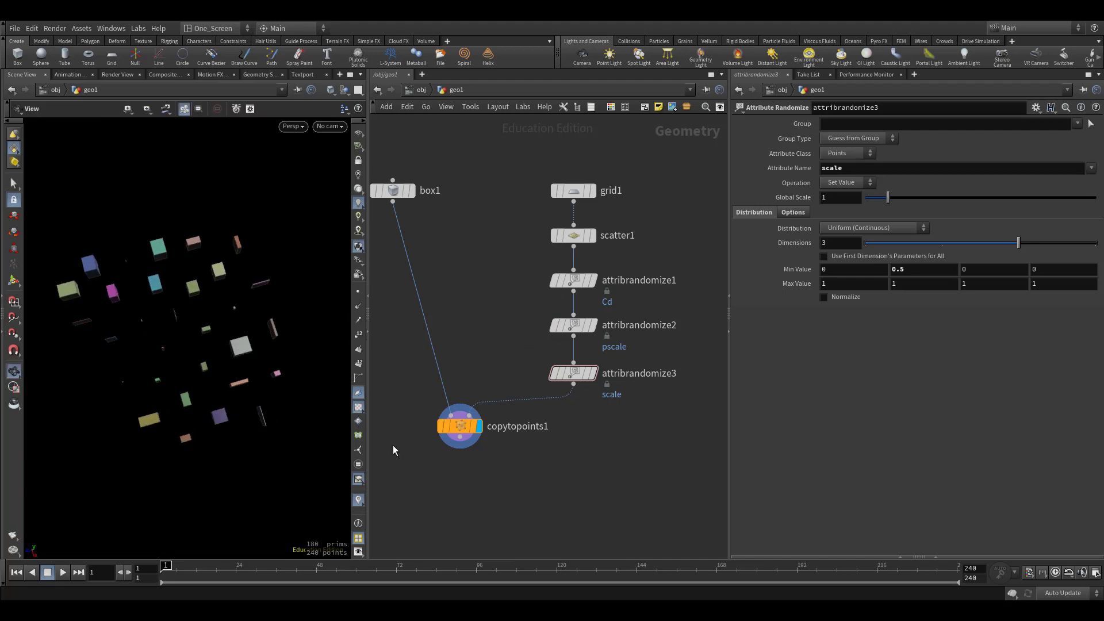
drag(290, 423, 294, 437)
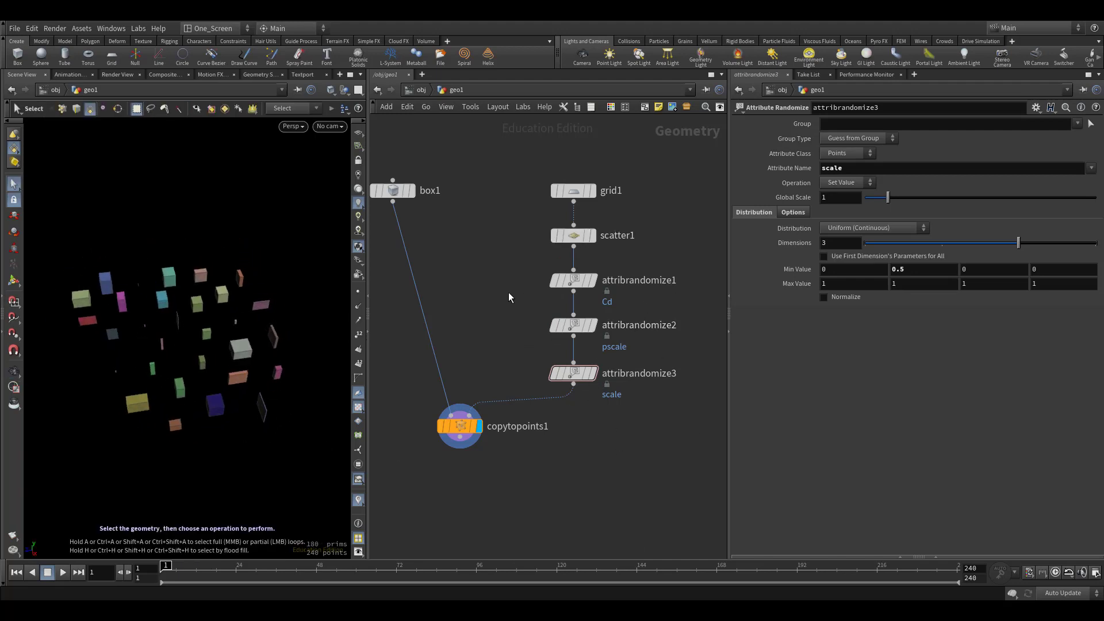
drag(509, 292, 598, 271)
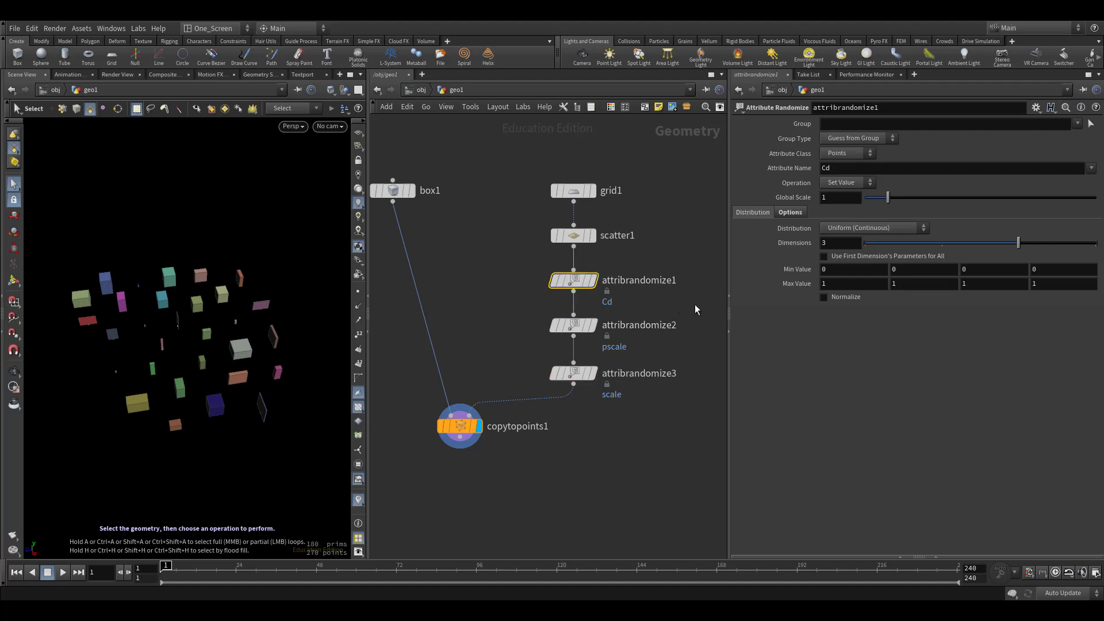
drag(695, 306, 530, 334)
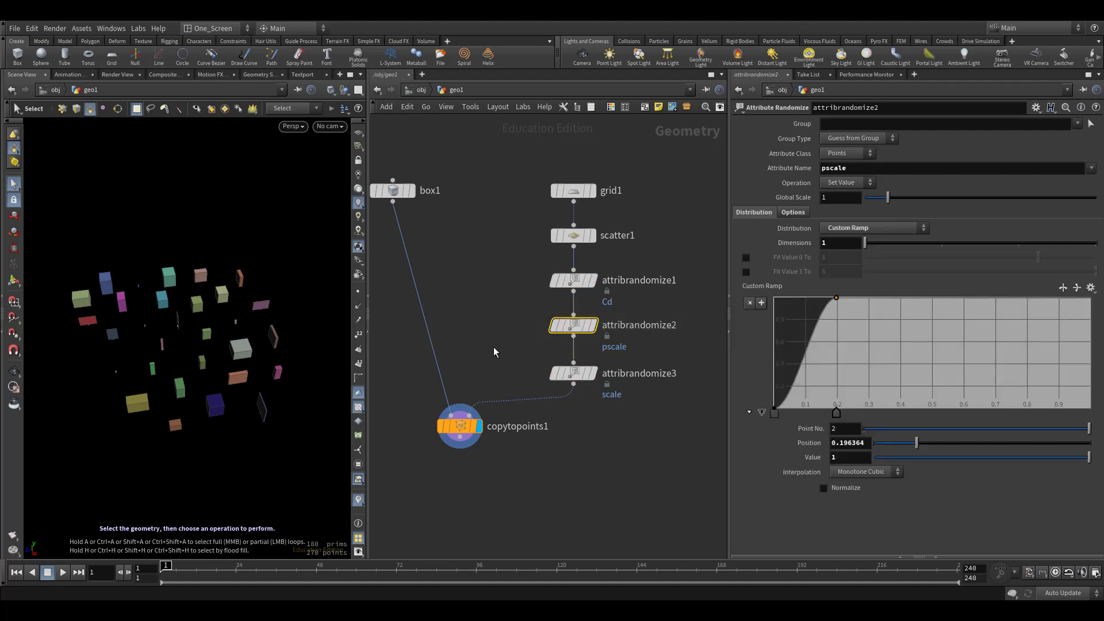
drag(493, 347, 625, 396)
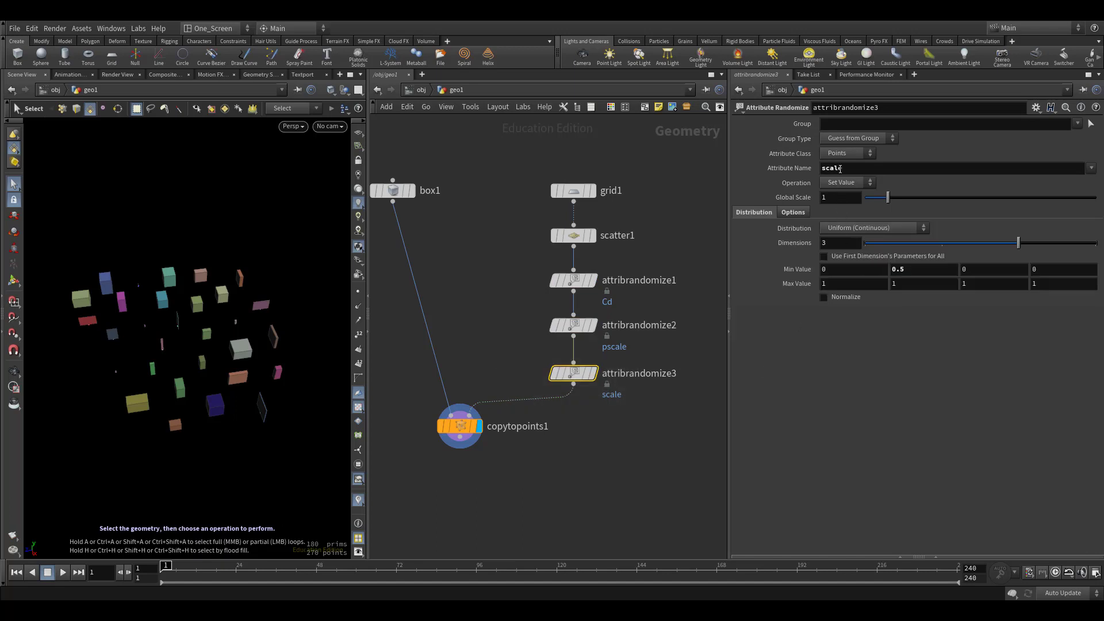
click(575, 444)
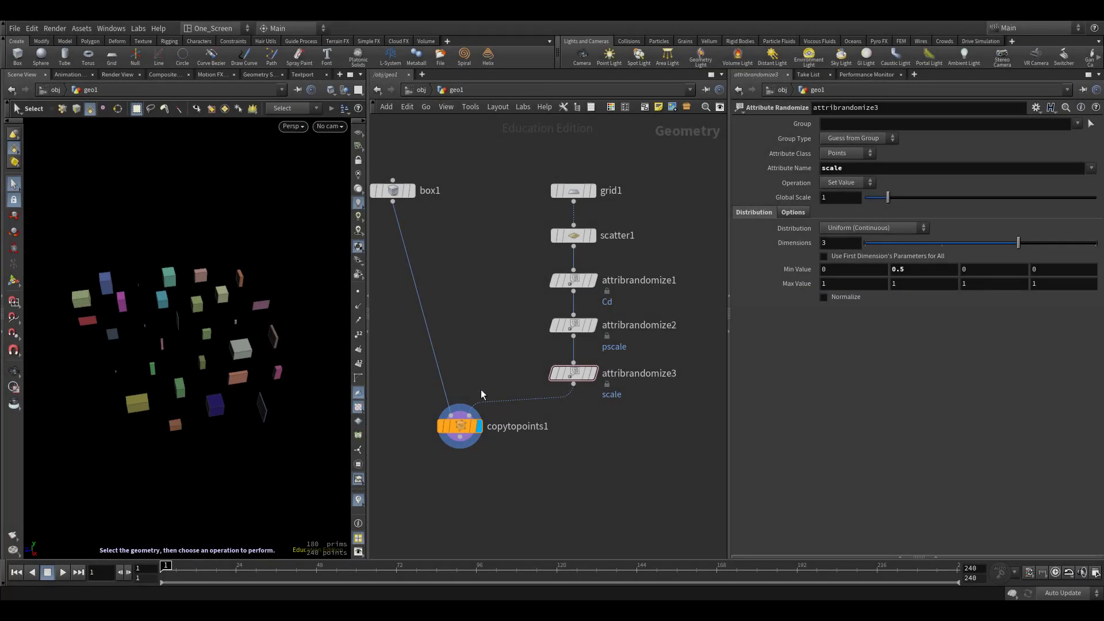
middle_drag(471, 291, 536, 334)
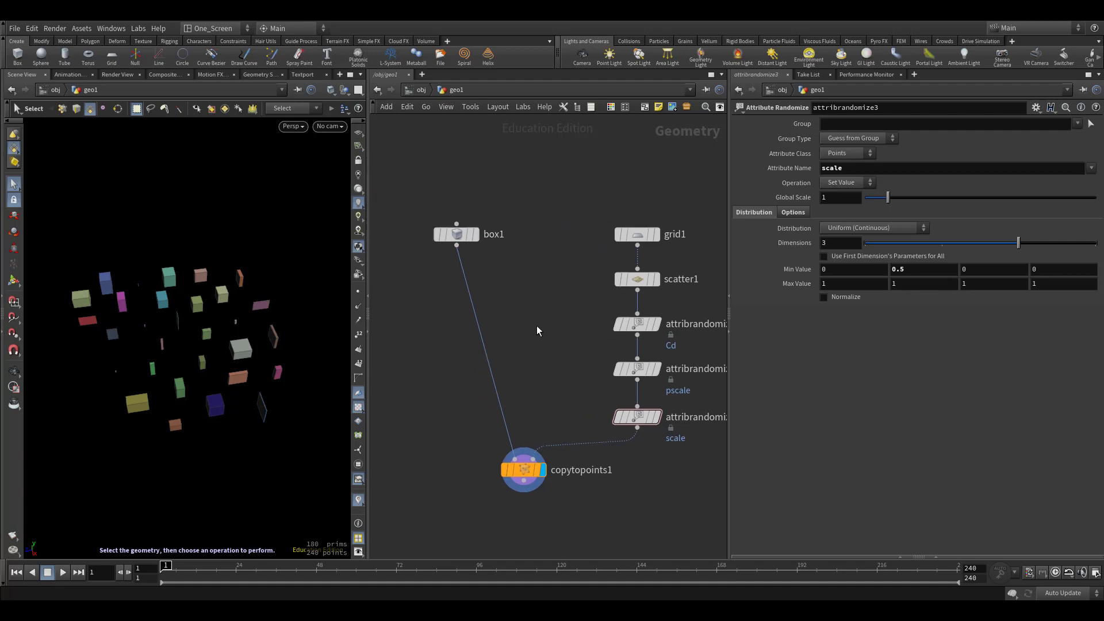
Bypass attribrandomize1, attribrandomize2 and attribrandomize3 together, and reposition box1.
middle_drag(544, 340, 508, 331)
drag(684, 491, 588, 323)
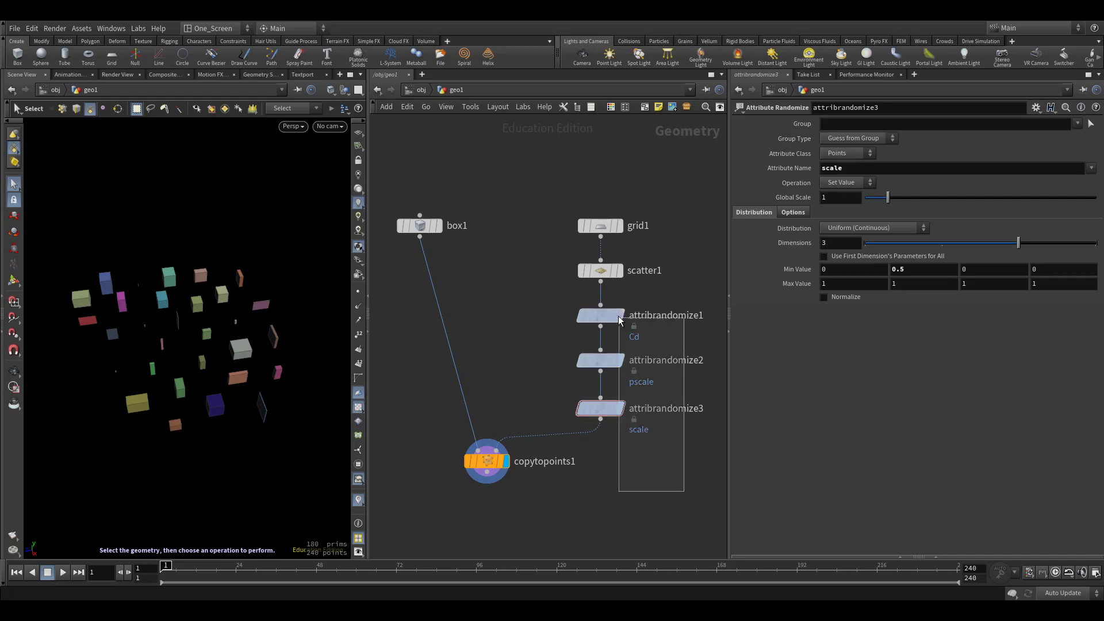
click(589, 322)
scroll(589, 323, down, 2)
drag(510, 278, 429, 264)
Display box1 and add a sphere1 node set to Primitive type.
click(439, 262)
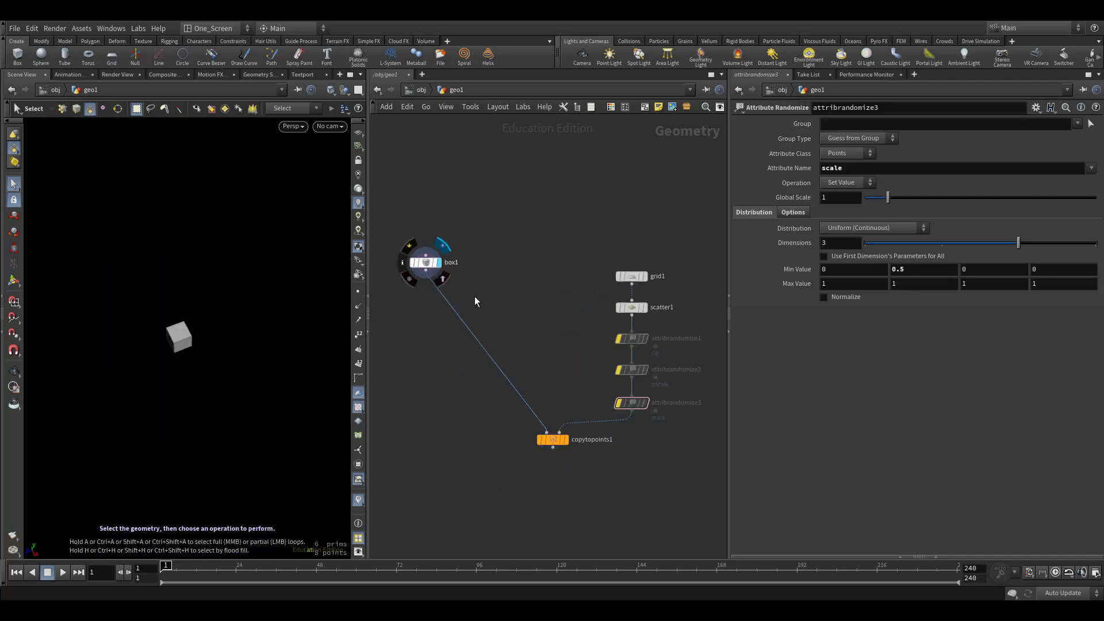
key(Tab)
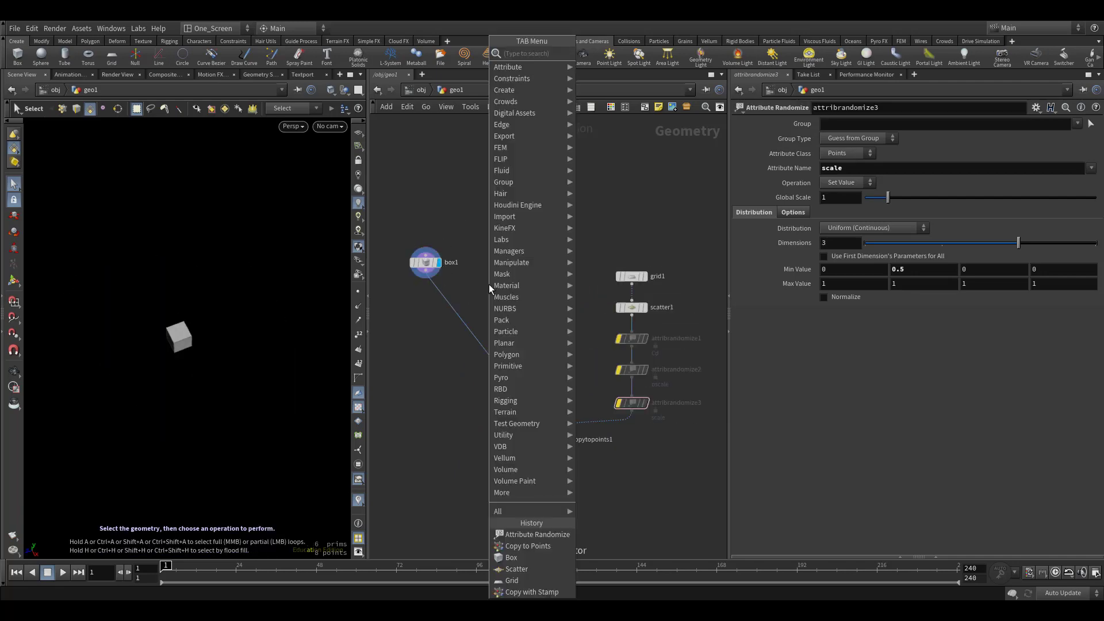
text(null)
key(Return)
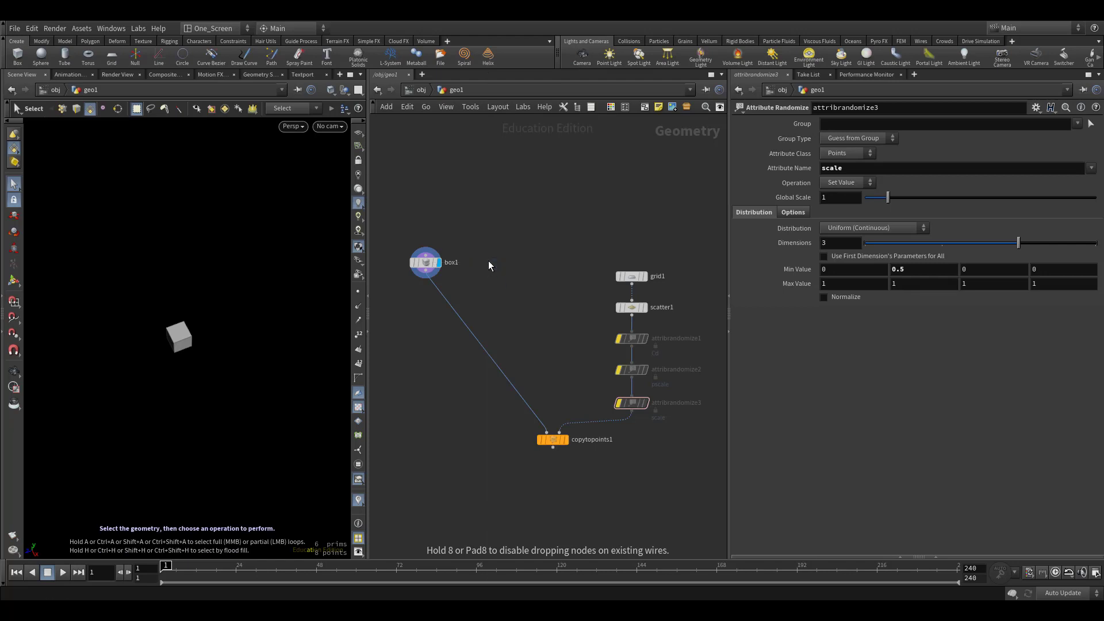
click(488, 261)
scroll(534, 298, up, 1)
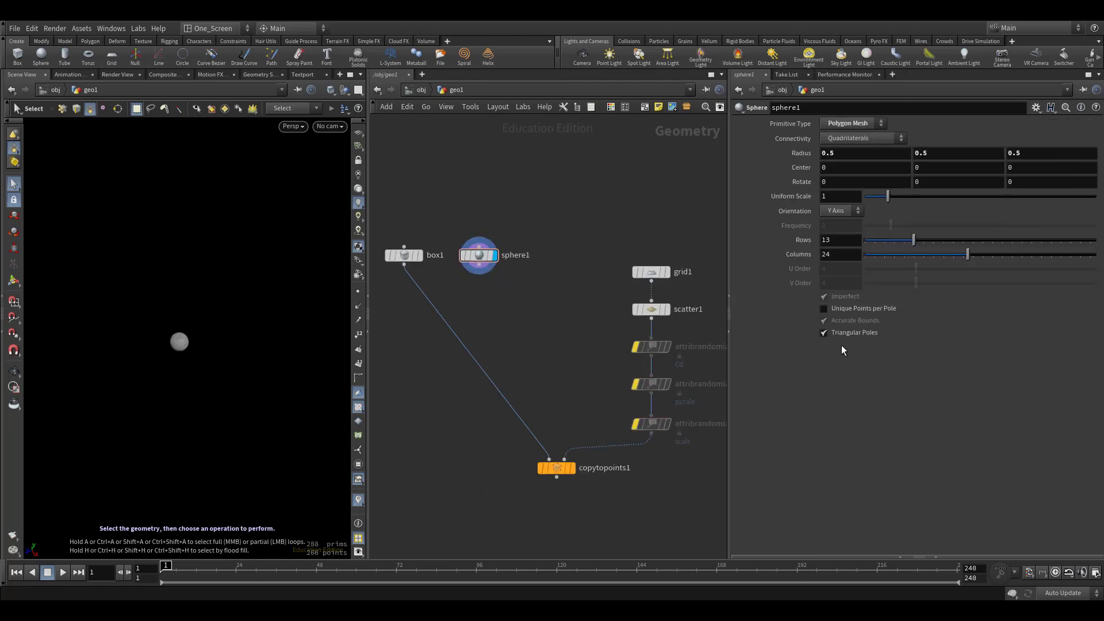
click(851, 123)
click(853, 132)
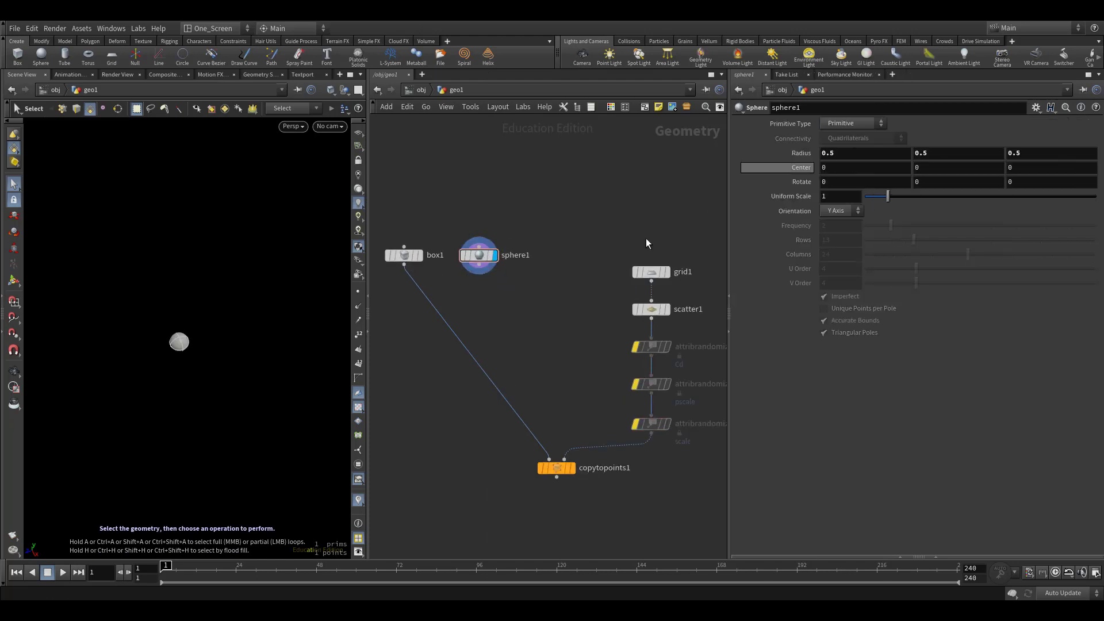
Add a Platonic Solids node (platonic1) beside sphere1.
scroll(537, 301, up, 1)
key(Tab)
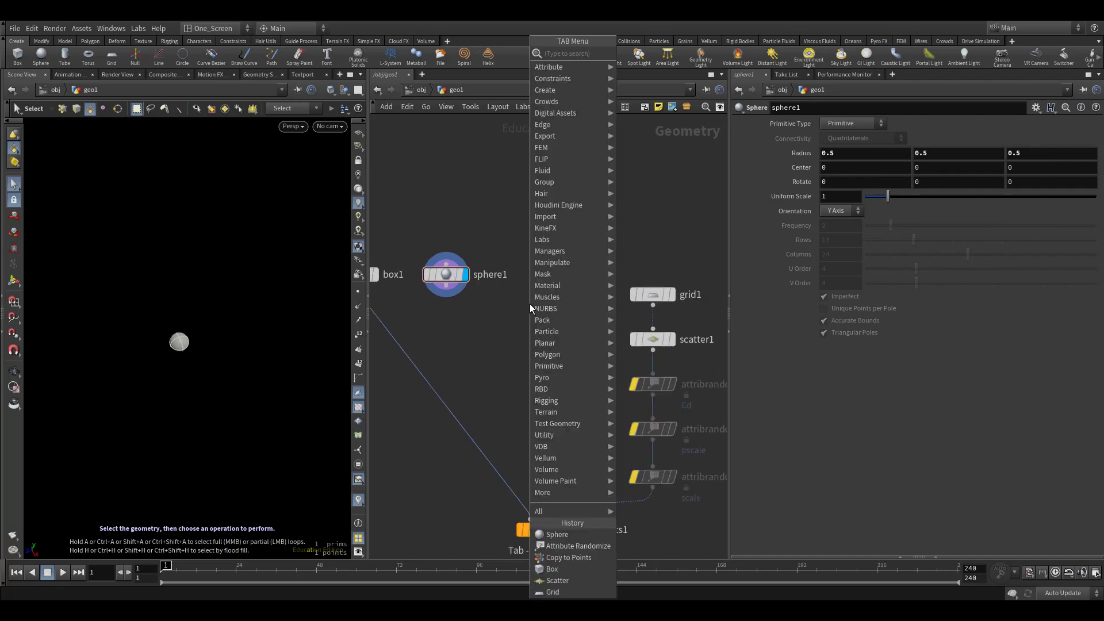
text(plat)
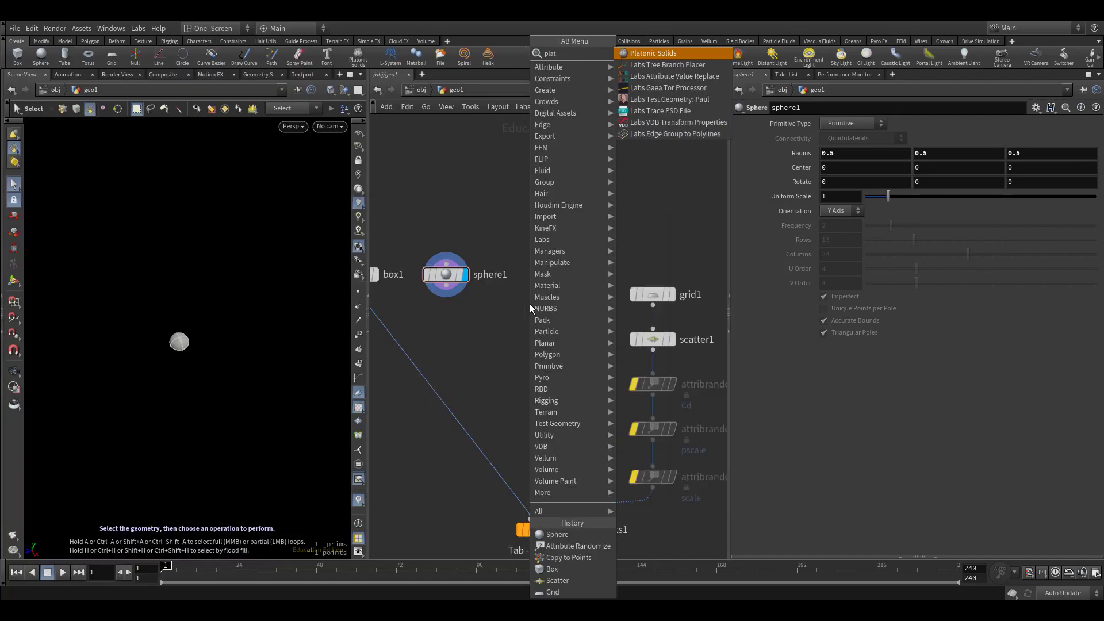
key(Return)
click(537, 274)
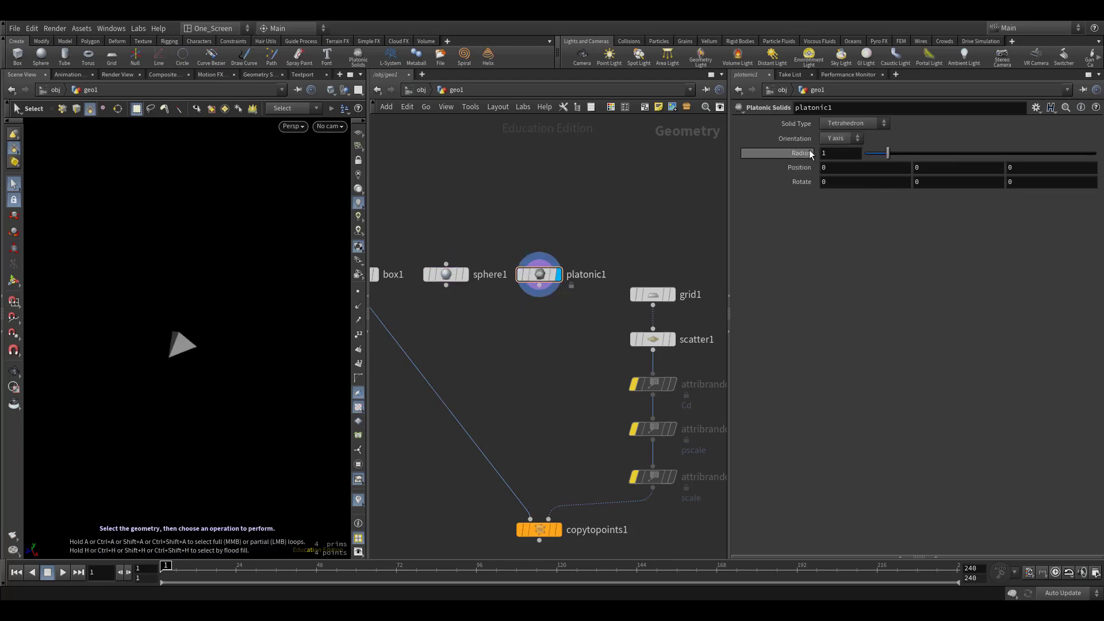
Select box1, sphere1 and platonic1 and drag wires out from all three.
middle_drag(616, 327, 703, 327)
scroll(626, 335, down, 2)
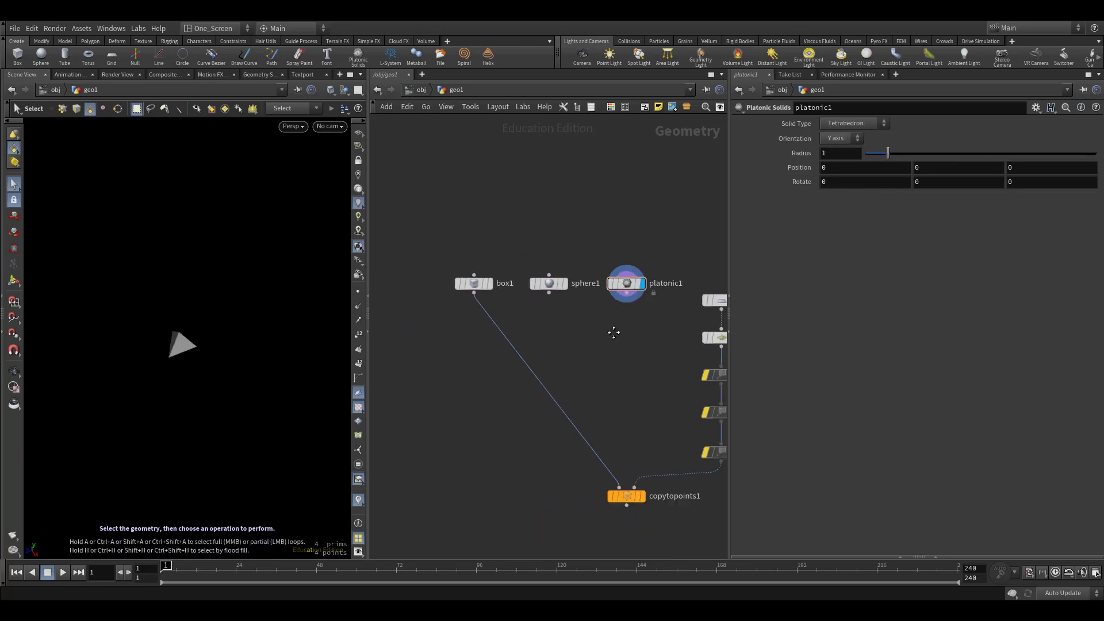
scroll(575, 310, down, 1)
drag(633, 258, 454, 324)
mouse_move(554, 293)
mouse_down()
mouse_move(513, 288)
mouse_move(506, 317)
mouse_up()
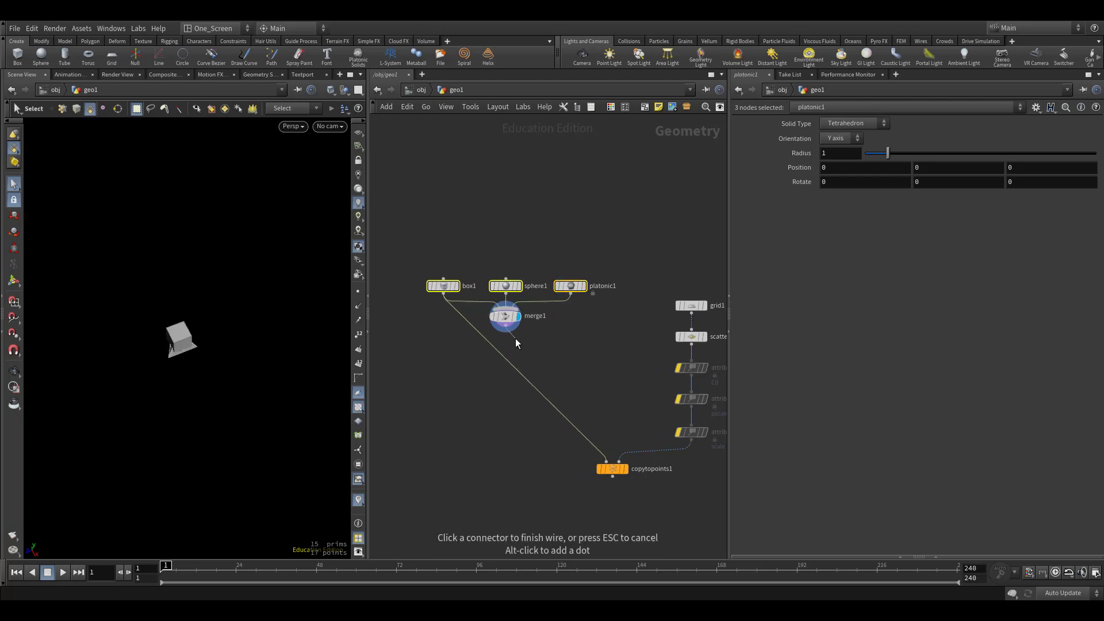
Merge box1, sphere1 and platonic1 into merge1, frame the view, and select copytopoints1.
click(468, 319)
key(Escape)
key(h)
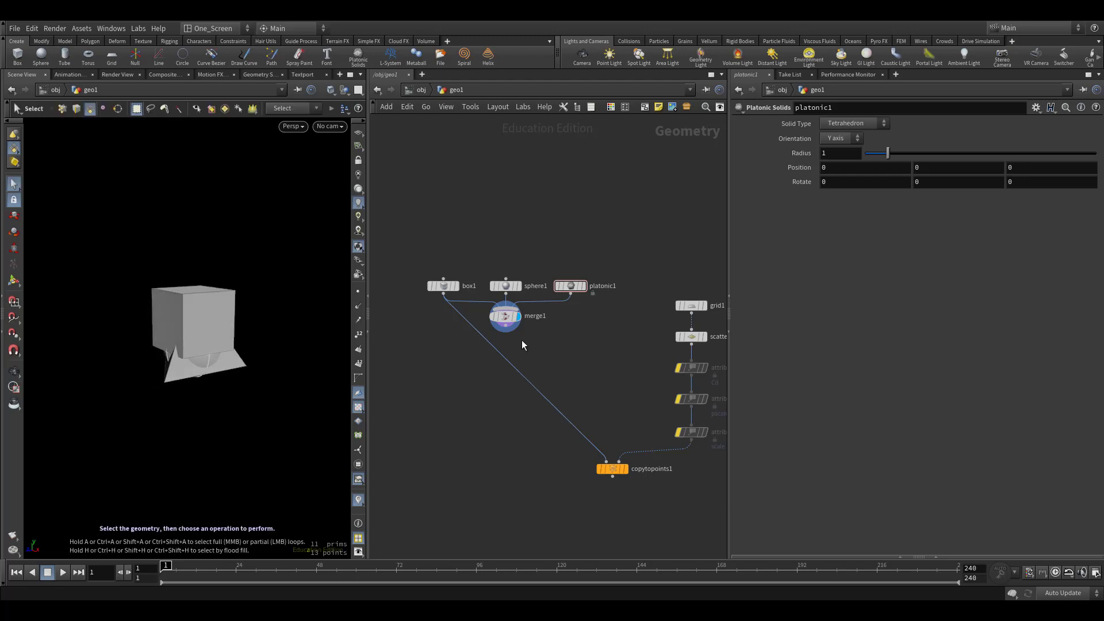
click(621, 469)
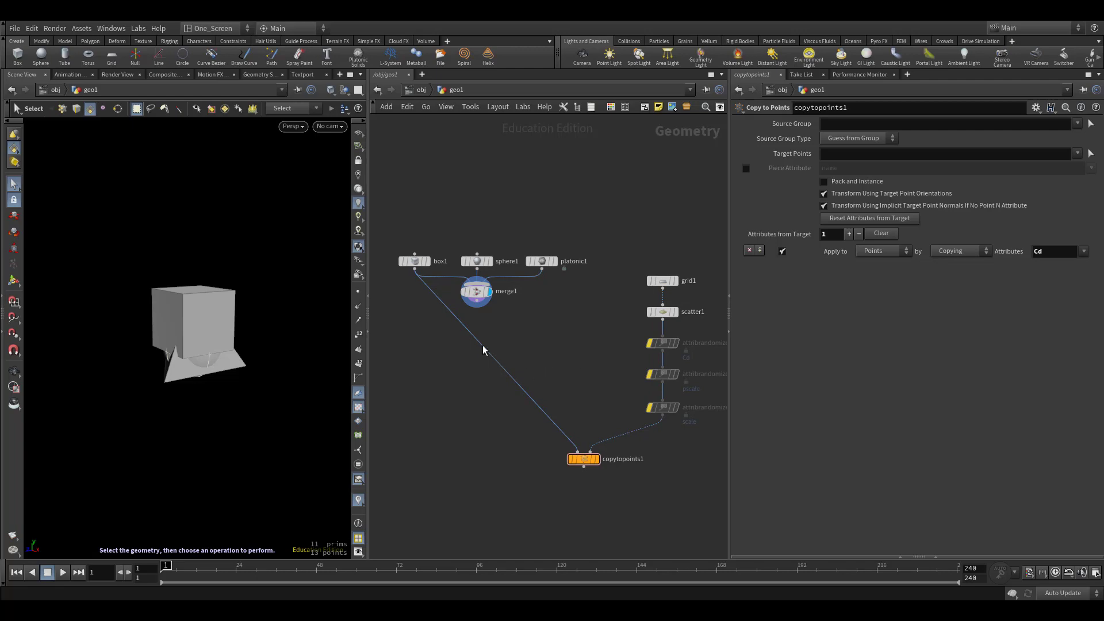
Add and display connectivity1 after merge1, show the spreadsheet, and delete box1's wire to copytopoints1.
click(477, 306)
key(Tab)
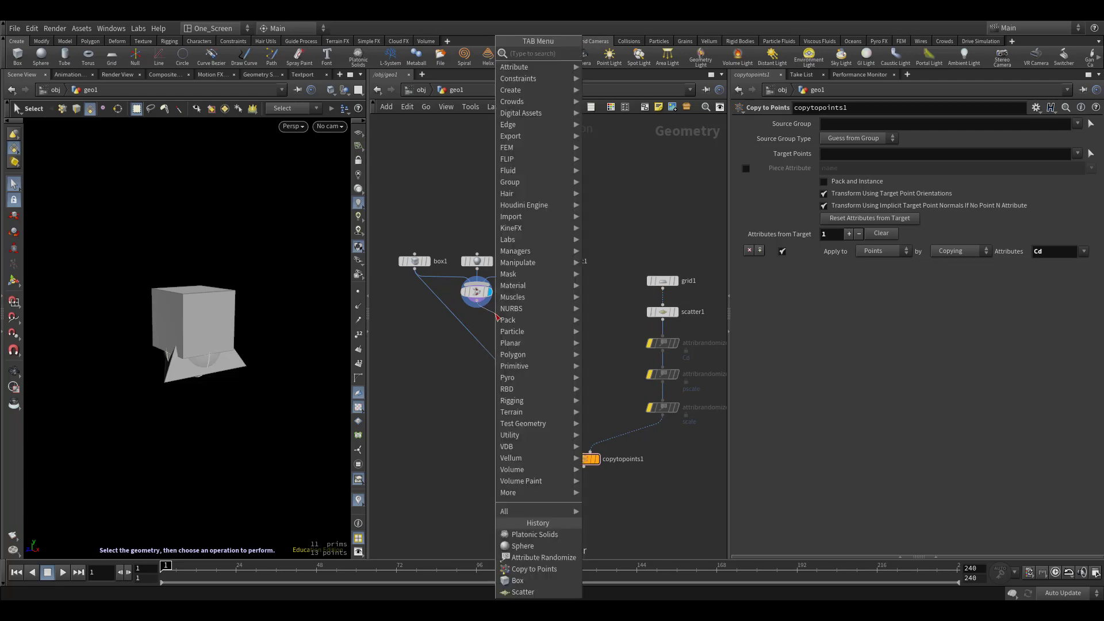
text(conne)
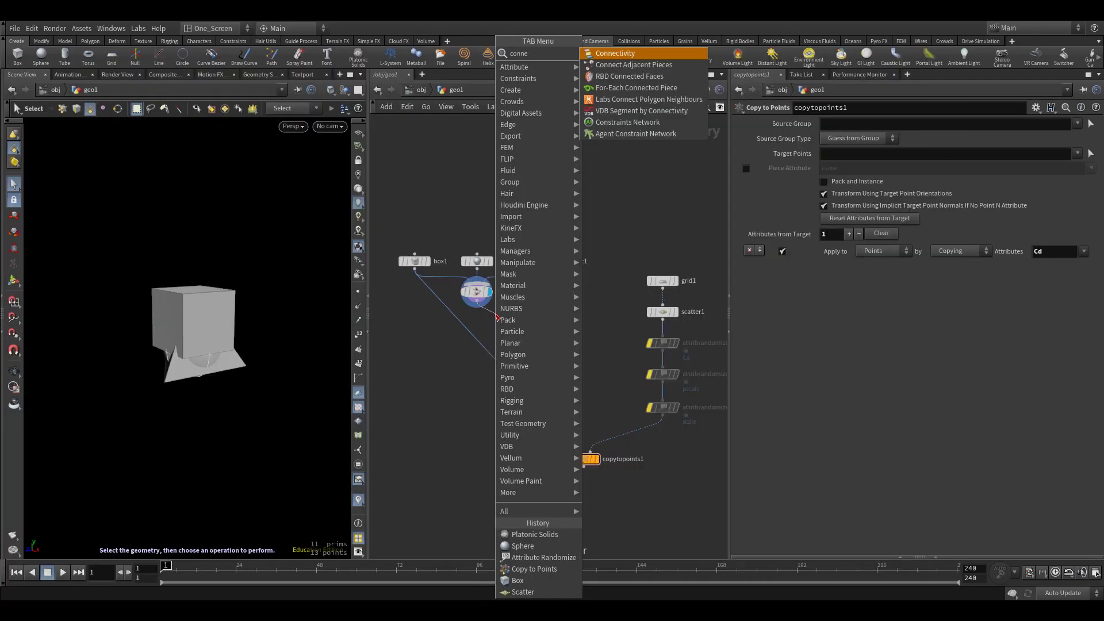
key(Return)
click(508, 324)
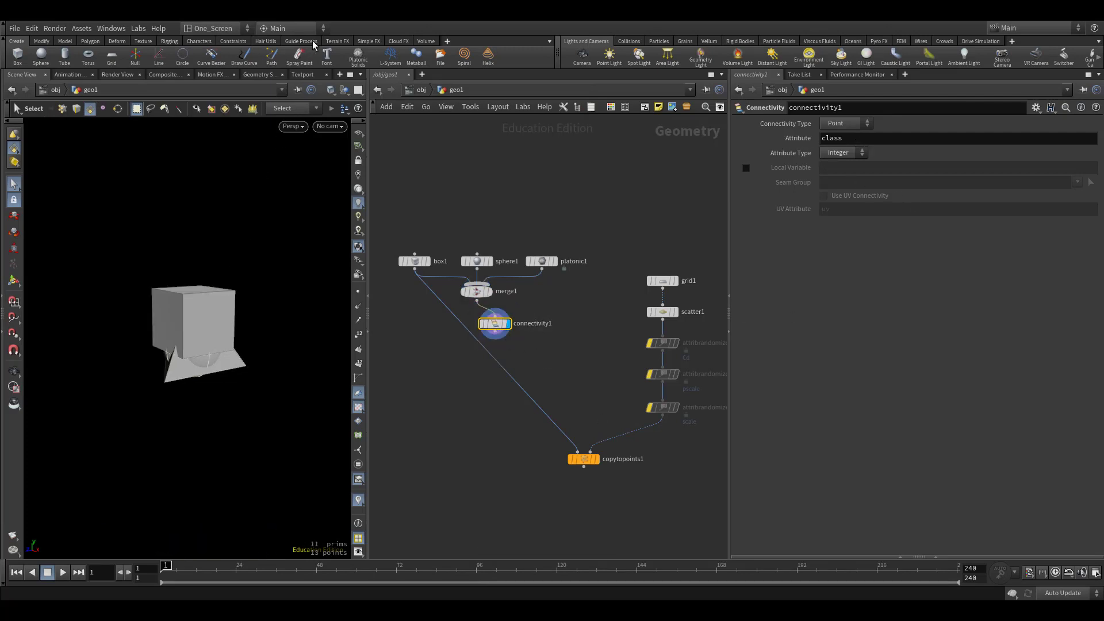
click(261, 76)
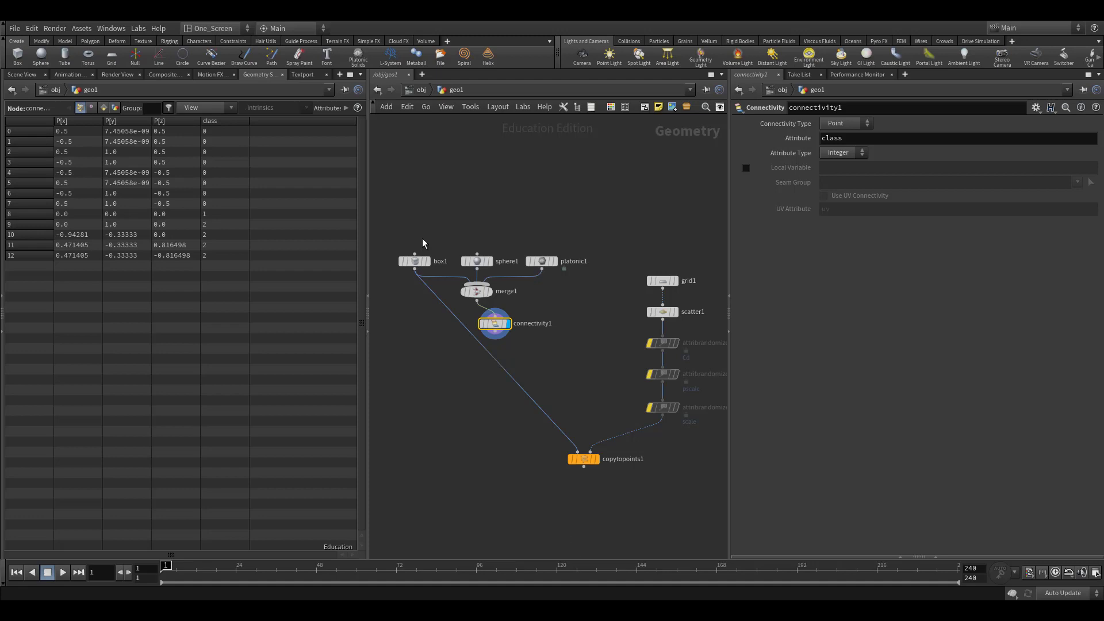
mouse_move(414, 260)
click(541, 409)
key(Delete)
Check the class values in the spreadsheet: box 0, sphere 1, tetrahedron 2.
drag(219, 203, 217, 133)
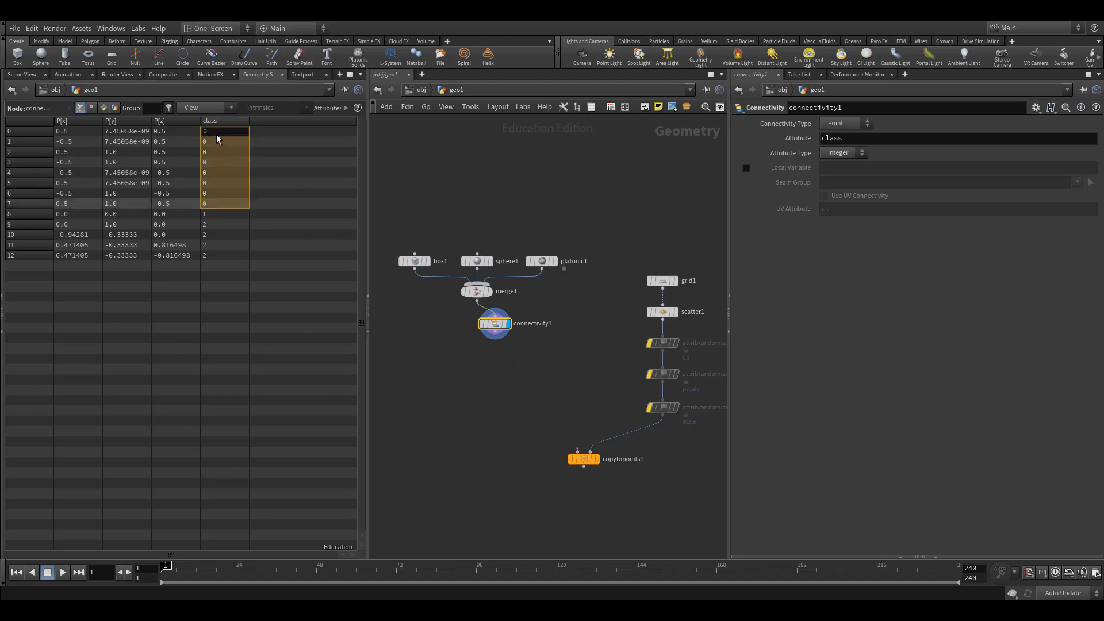
click(213, 214)
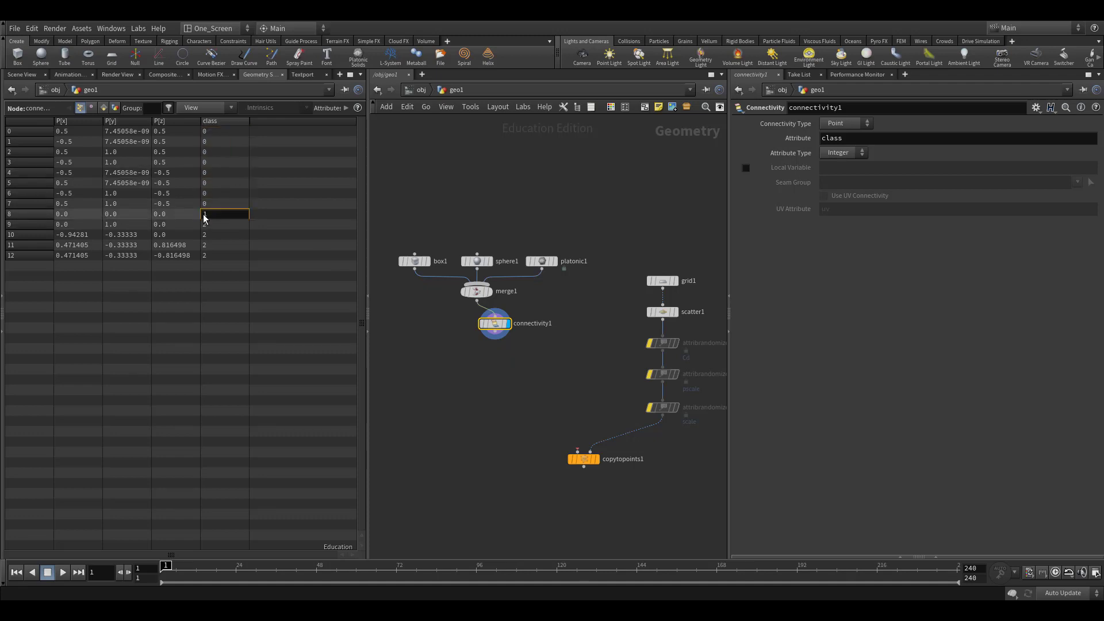
click(487, 265)
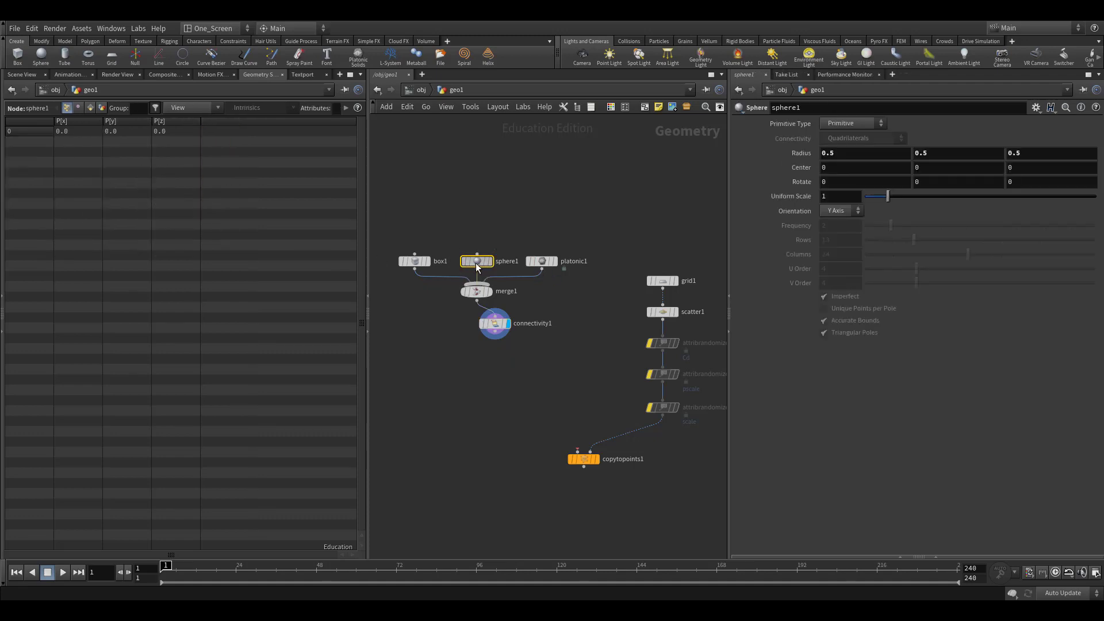
middle_click(480, 264)
click(483, 325)
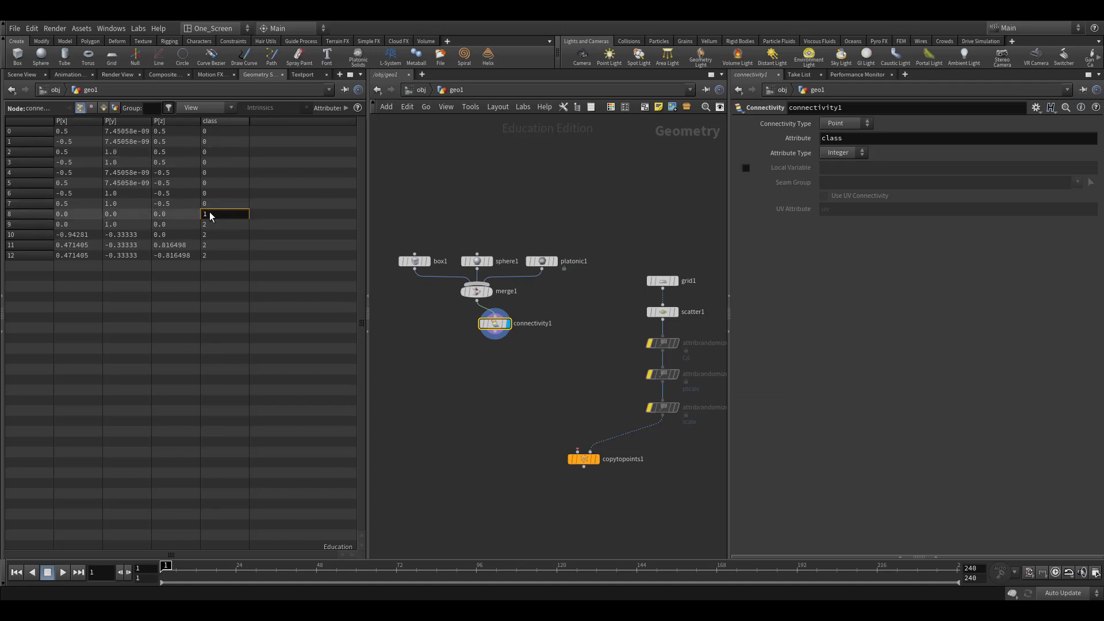
drag(208, 224, 217, 258)
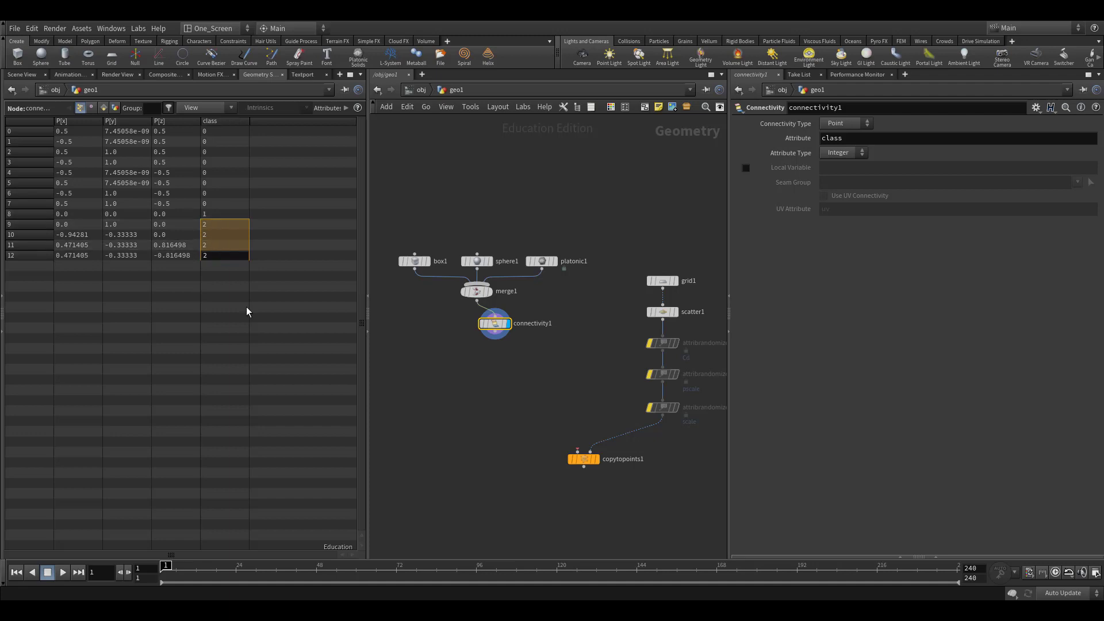
click(547, 262)
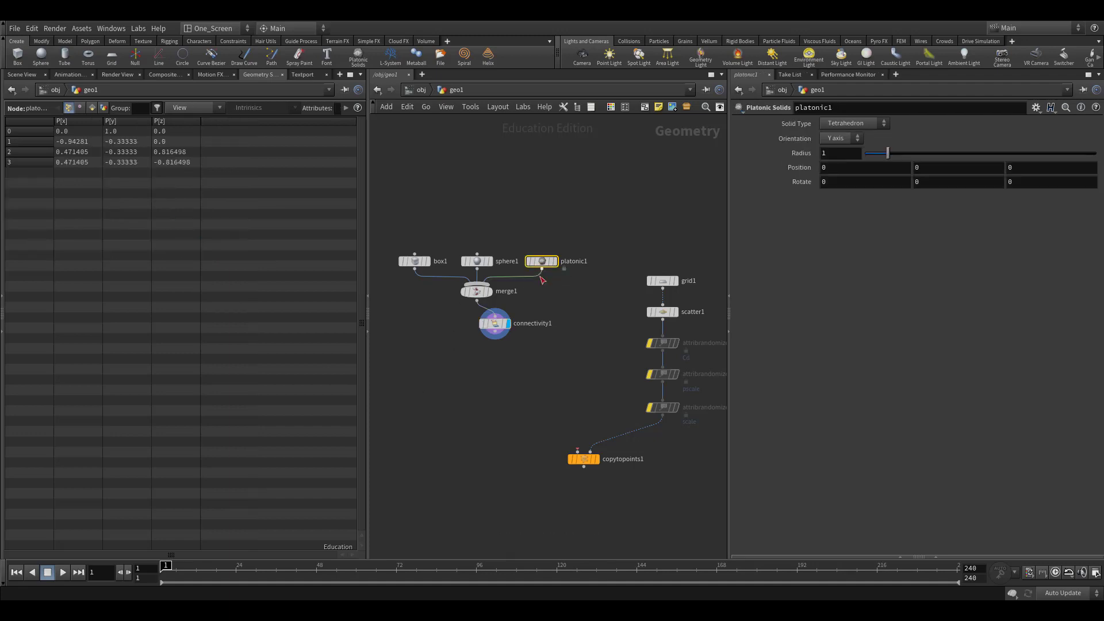
click(495, 323)
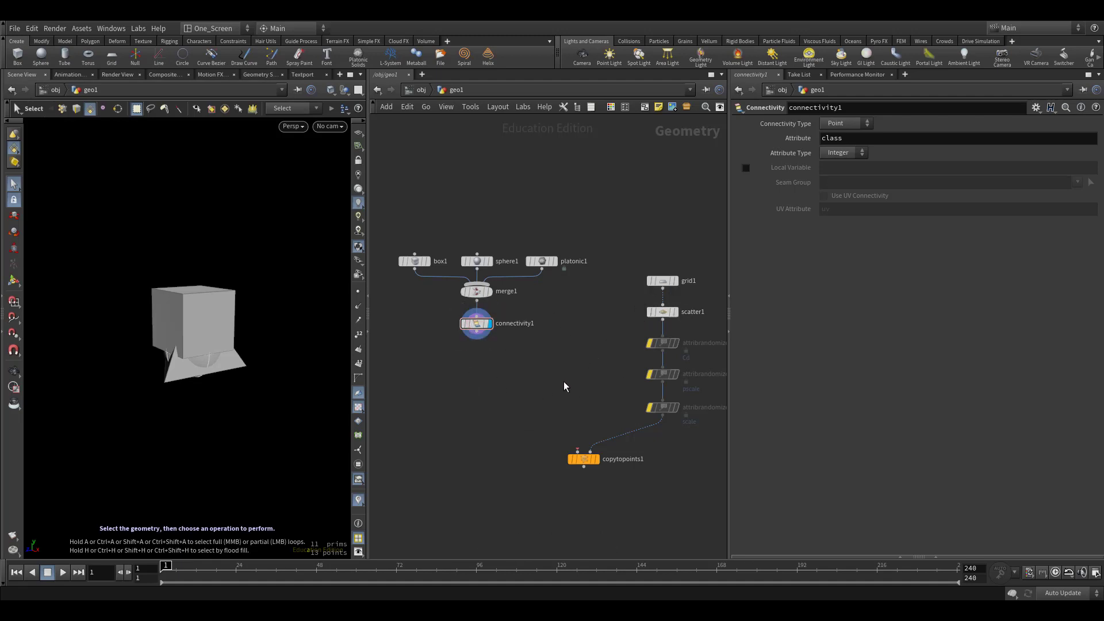
Add attribfrompieces1 fed by scatter1's points and connectivity1.
key(Tab)
text(a)
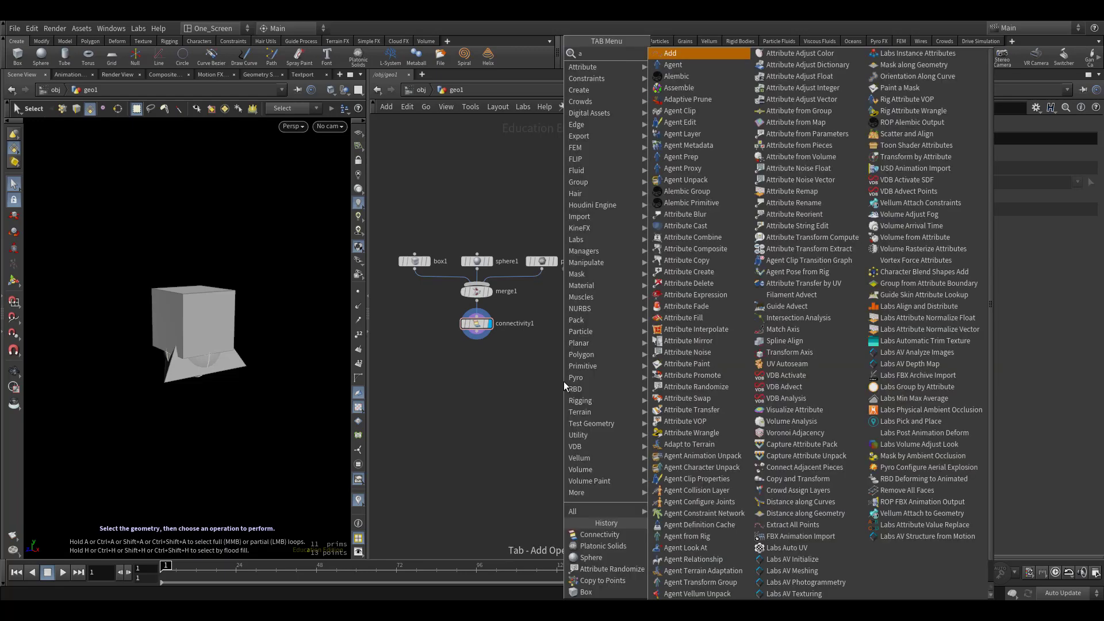
text(tt from p)
click(695, 92)
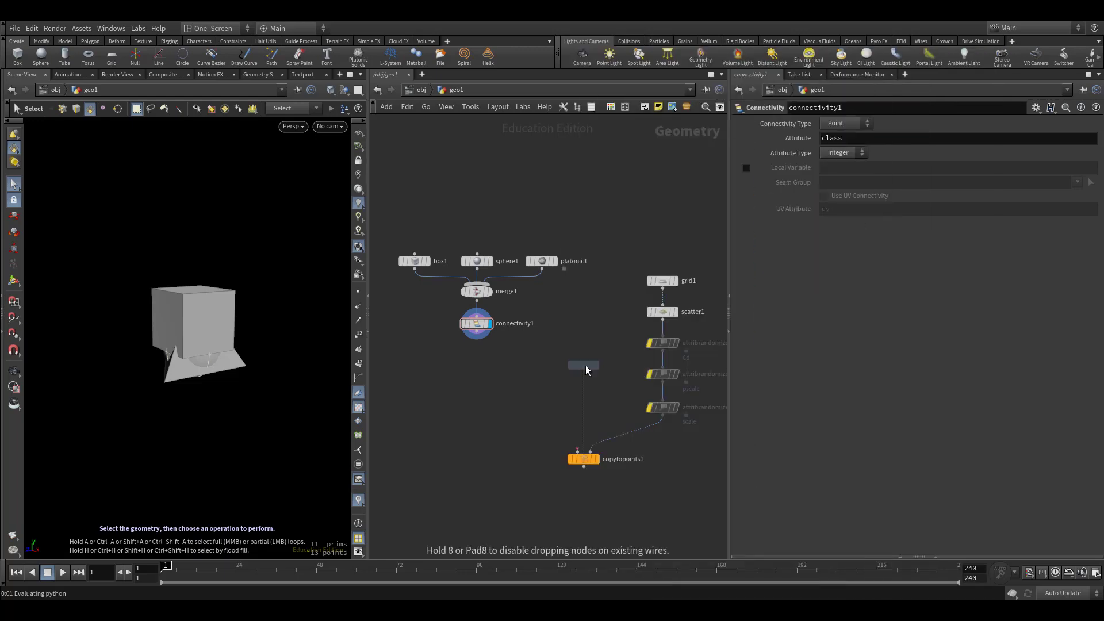
click(582, 365)
click(578, 356)
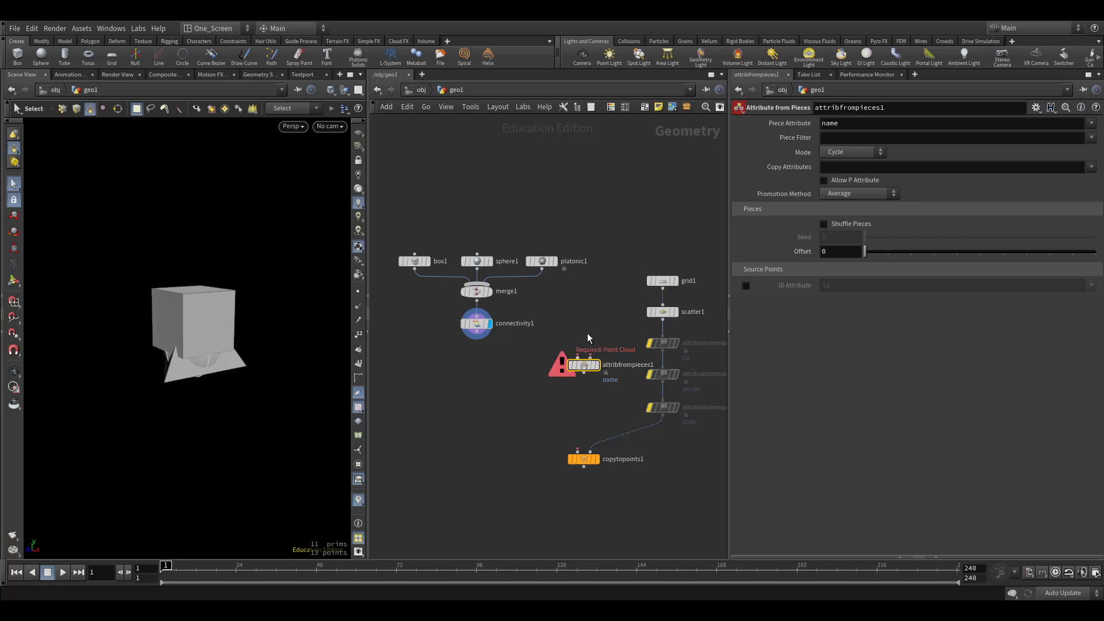
click(661, 316)
drag(477, 340, 578, 357)
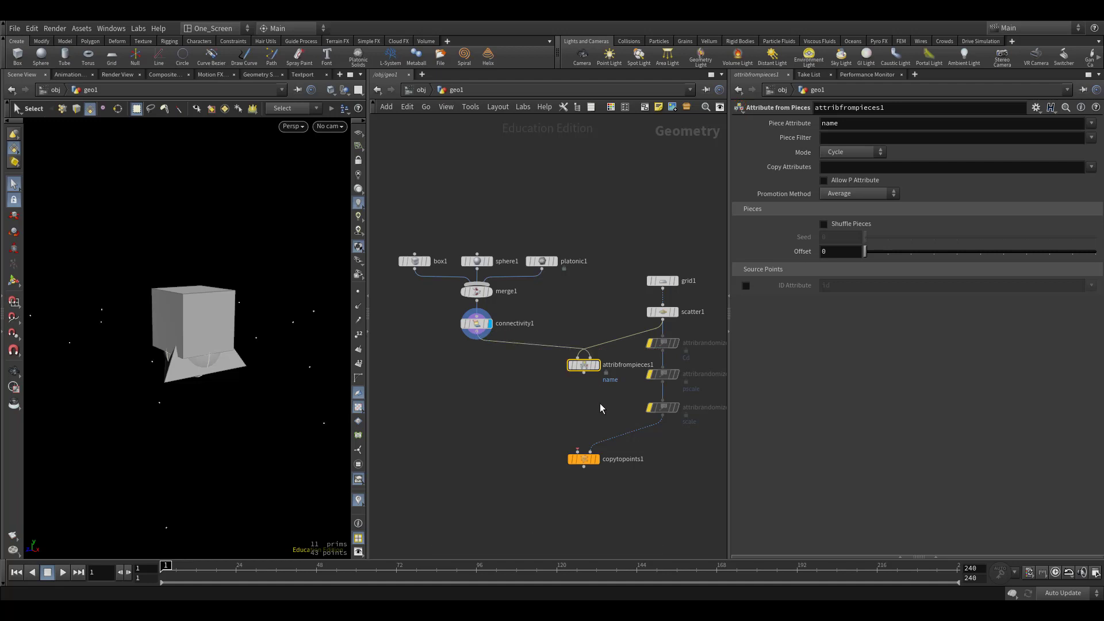
Display attribfrompieces1 and set its piece attribute to class.
scroll(600, 398, up, 3)
click(597, 354)
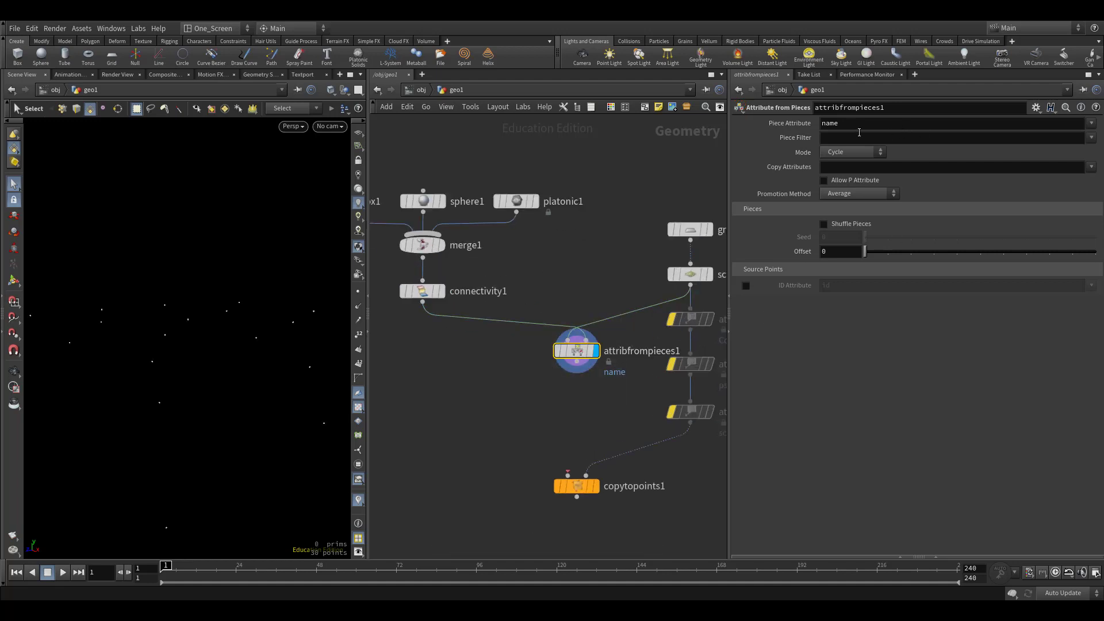
click(1031, 126)
key(BackSpace)
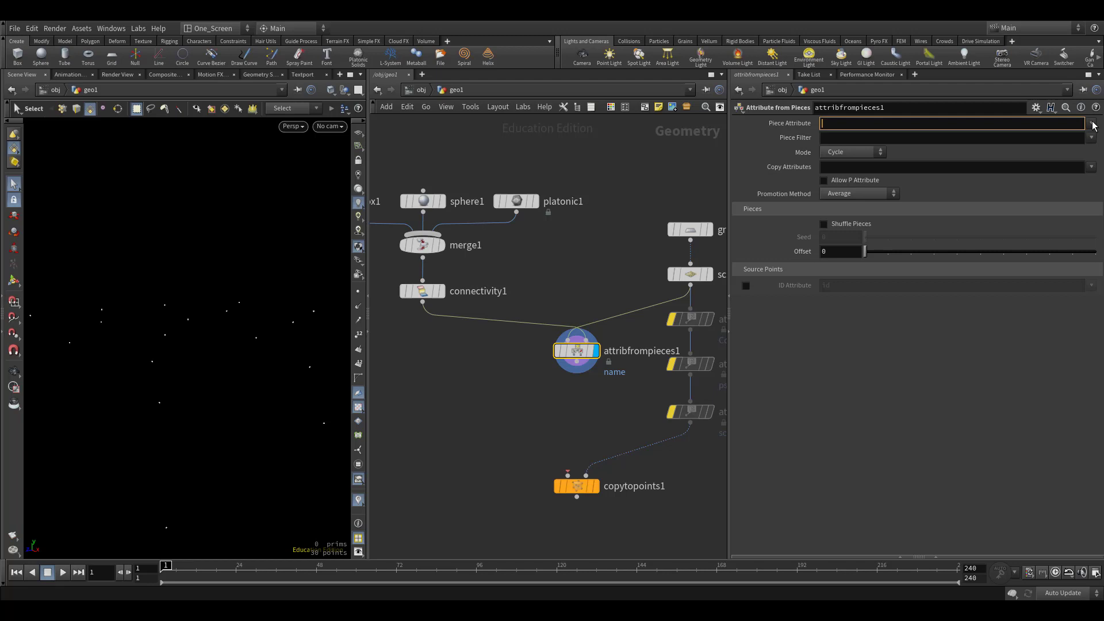
click(1092, 125)
click(1092, 140)
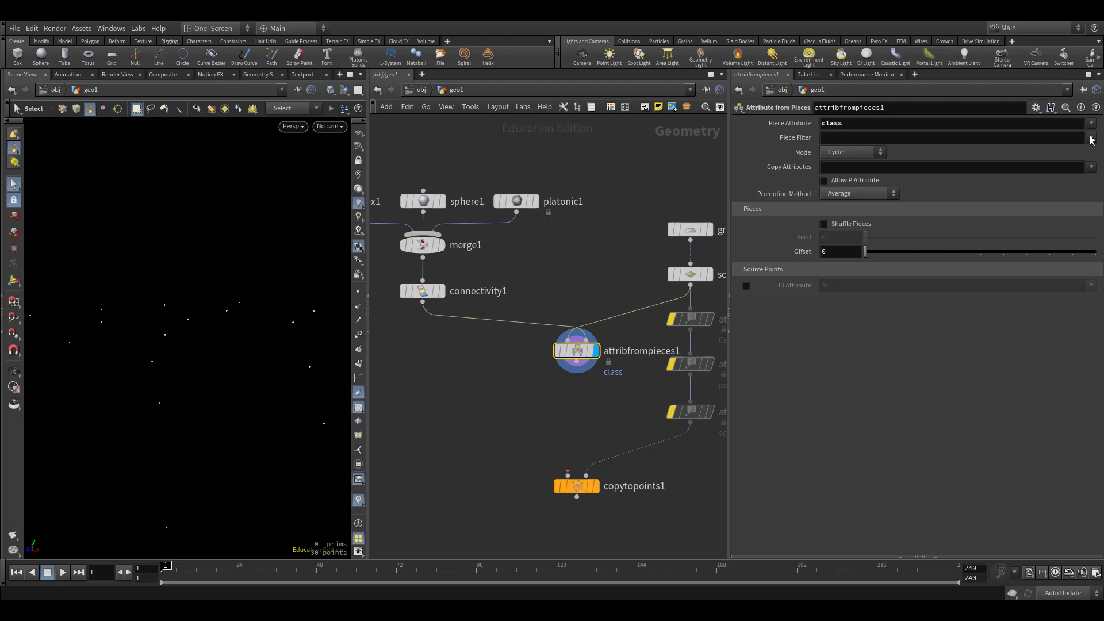
scroll(479, 326, down, 2)
Wire attribfrompieces1 into copytopoints1's points input and view the class values in the spreadsheet.
click(562, 366)
click(569, 450)
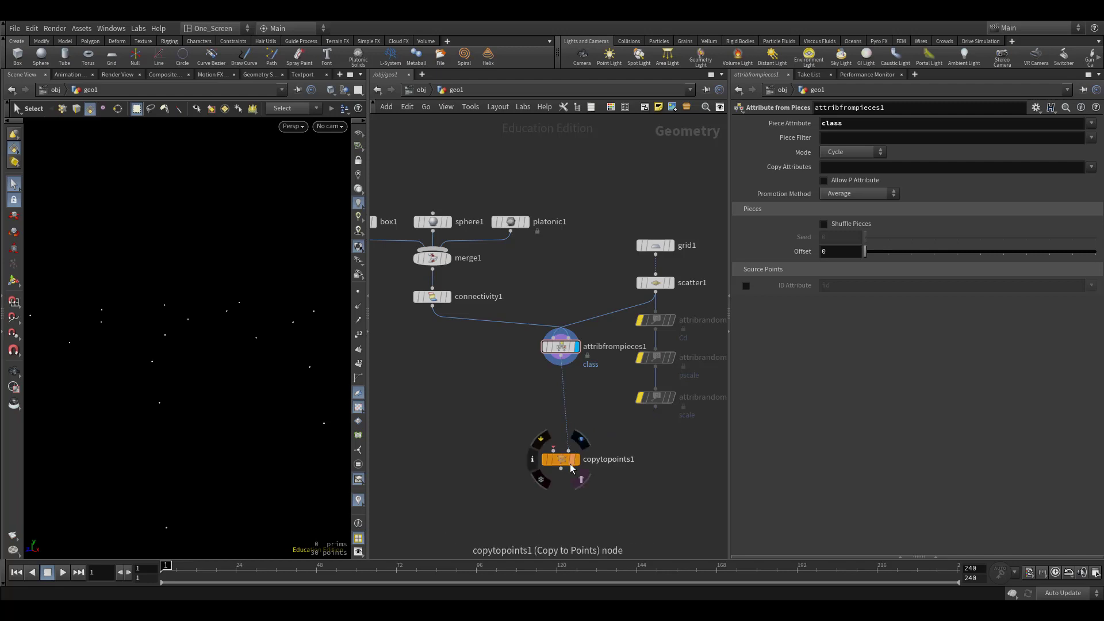
drag(560, 459, 546, 458)
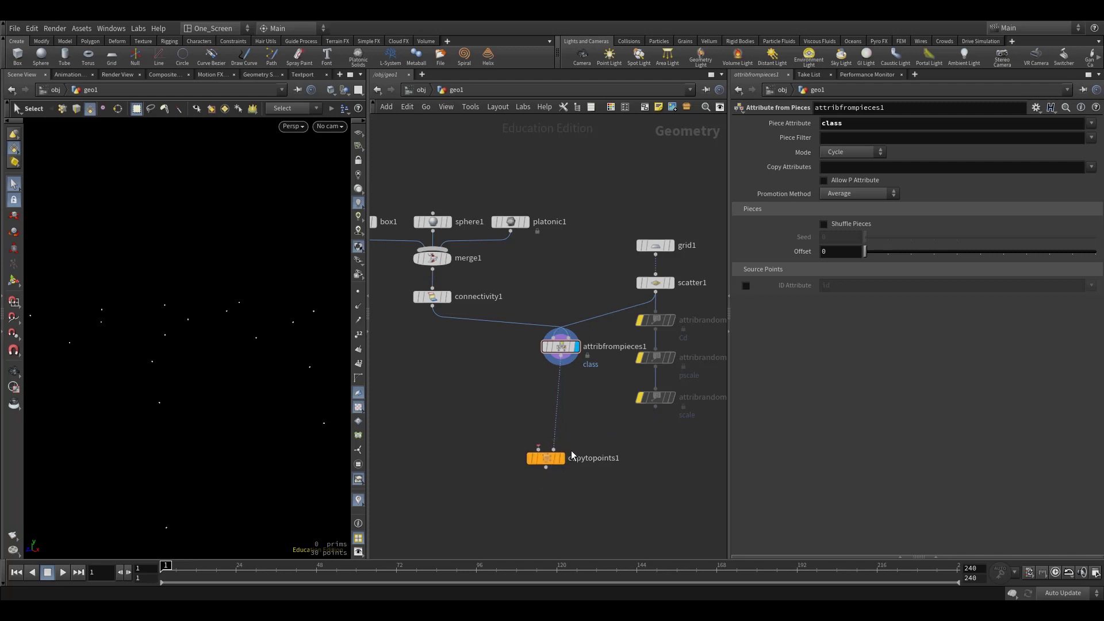
click(563, 349)
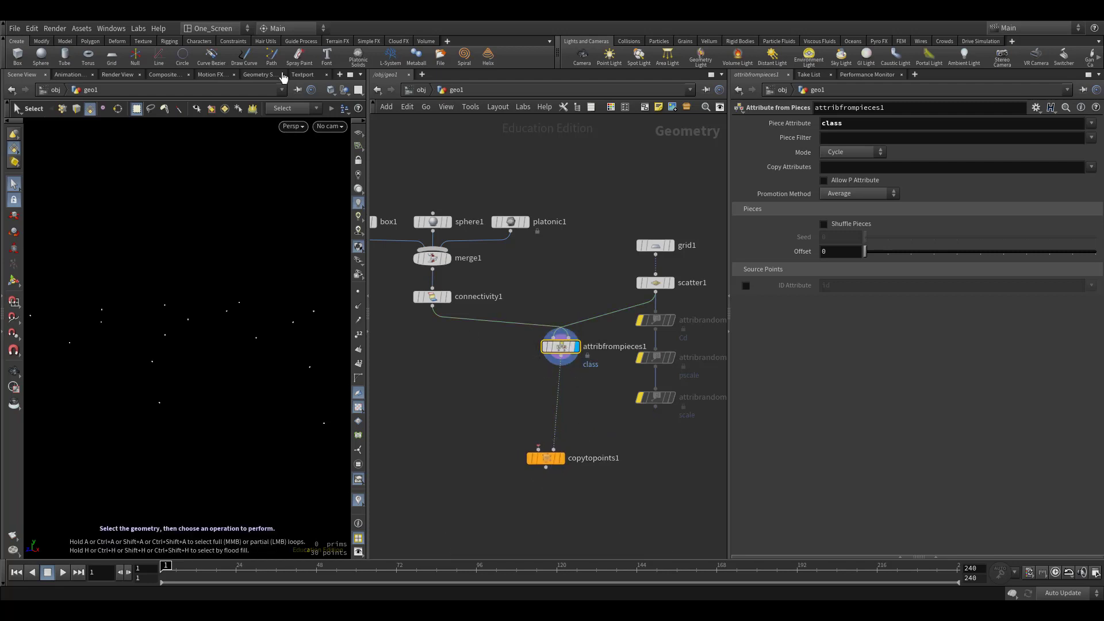
click(262, 73)
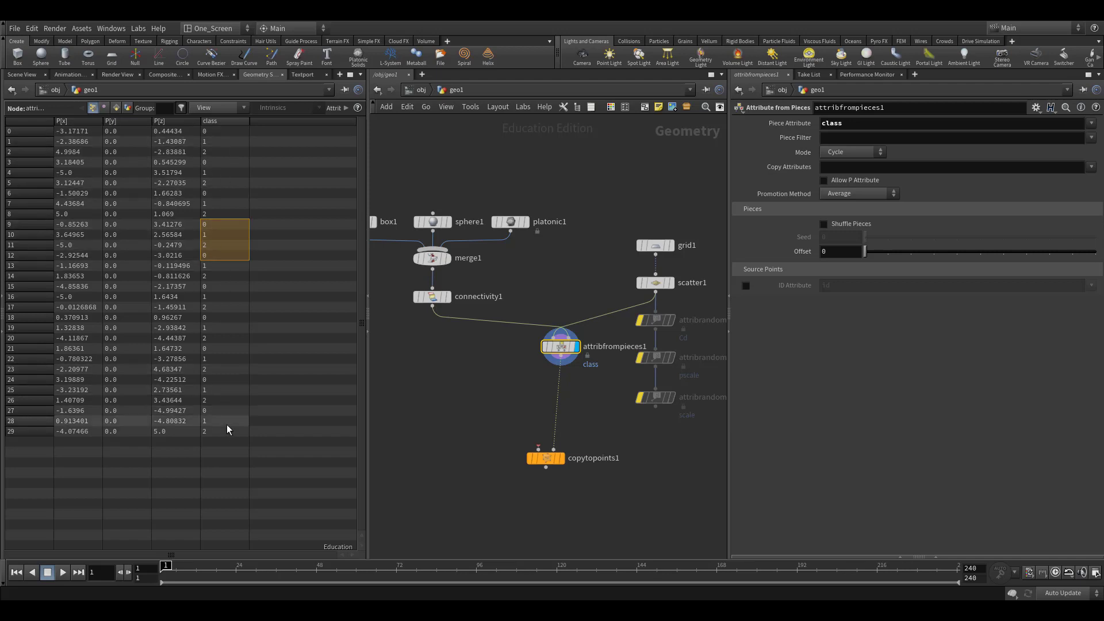
Switch attribfrompieces1's Mode to Random so points get irregular class values 0–2.
click(24, 75)
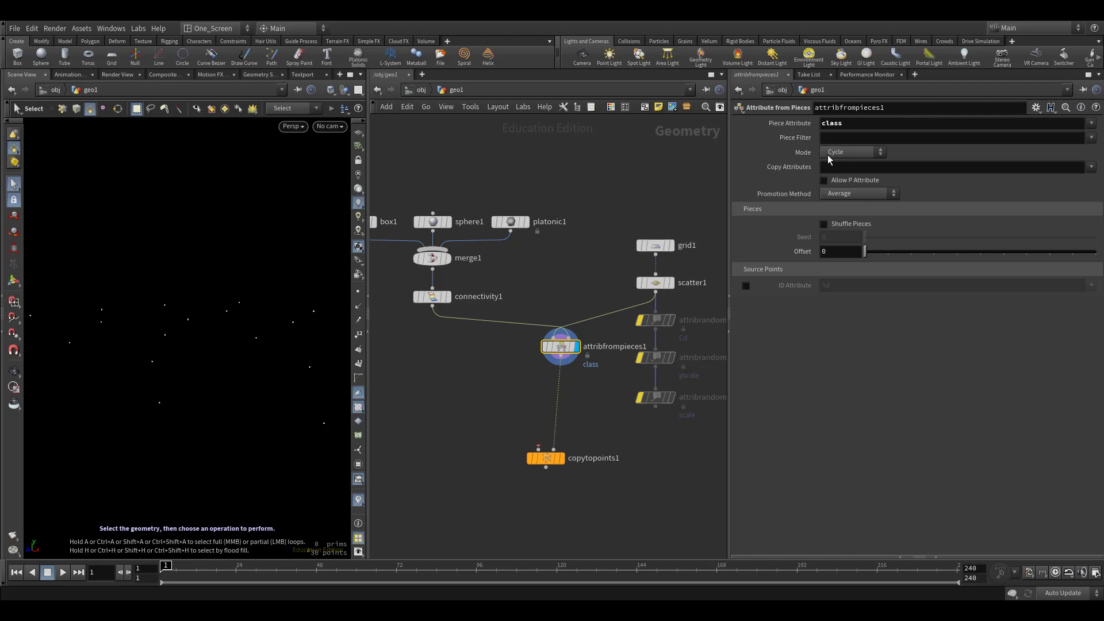
click(849, 151)
click(849, 152)
click(262, 76)
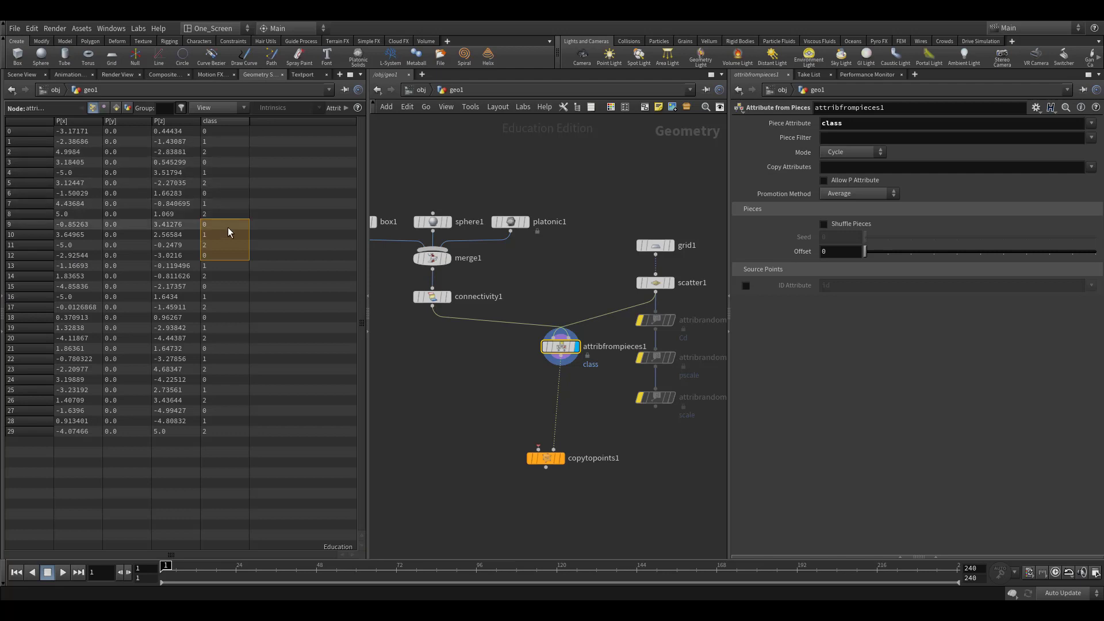
click(851, 152)
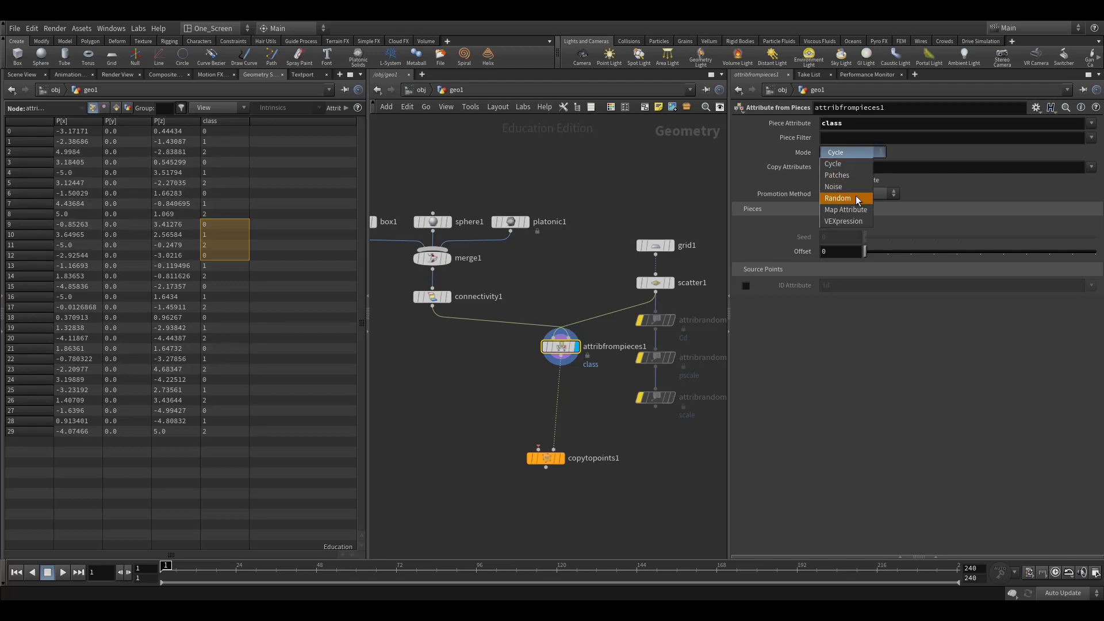
click(857, 198)
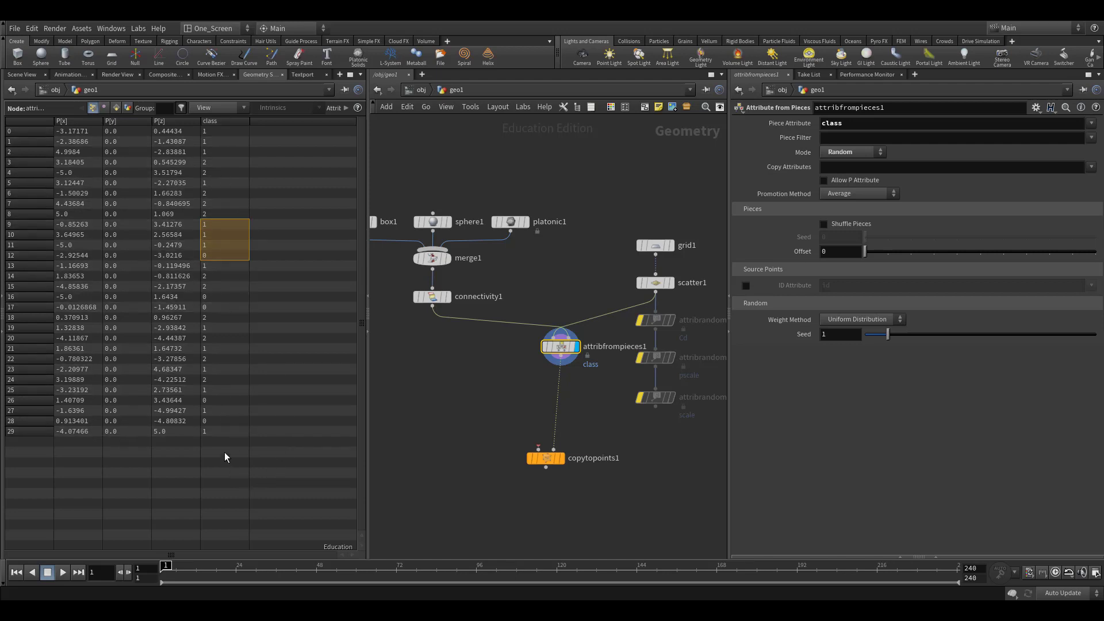
Raise attribfrompieces1's random Seed from 1 to 2.4 by scrolling the field.
click(216, 431)
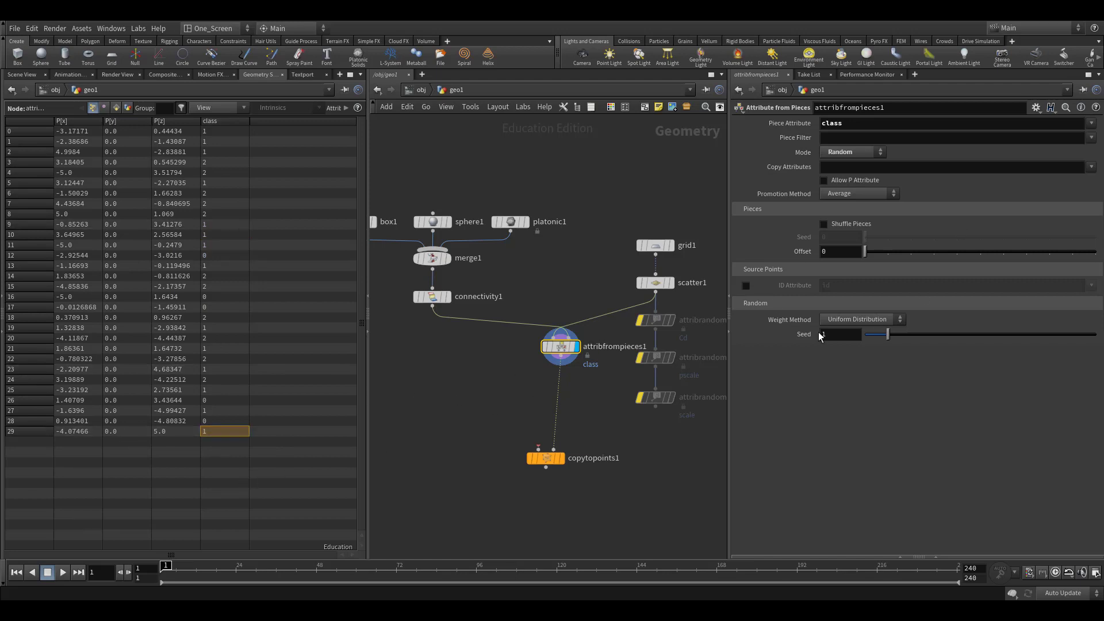
click(847, 334)
scroll(848, 334, up, 1)
scroll(847, 335, up, 2)
scroll(847, 334, up, 3)
scroll(847, 334, up, 3)
scroll(847, 334, up, 2)
scroll(848, 335, up, 3)
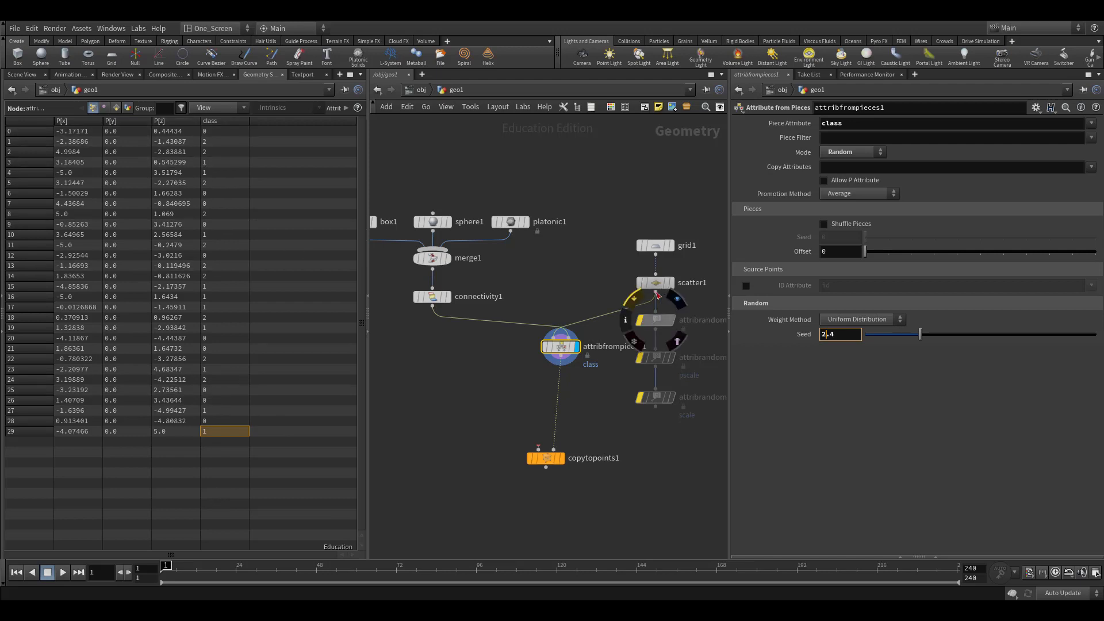
middle_drag(653, 309, 681, 315)
Inspect the box1, sphere1 and platonic1 nodes' points and settings.
click(387, 227)
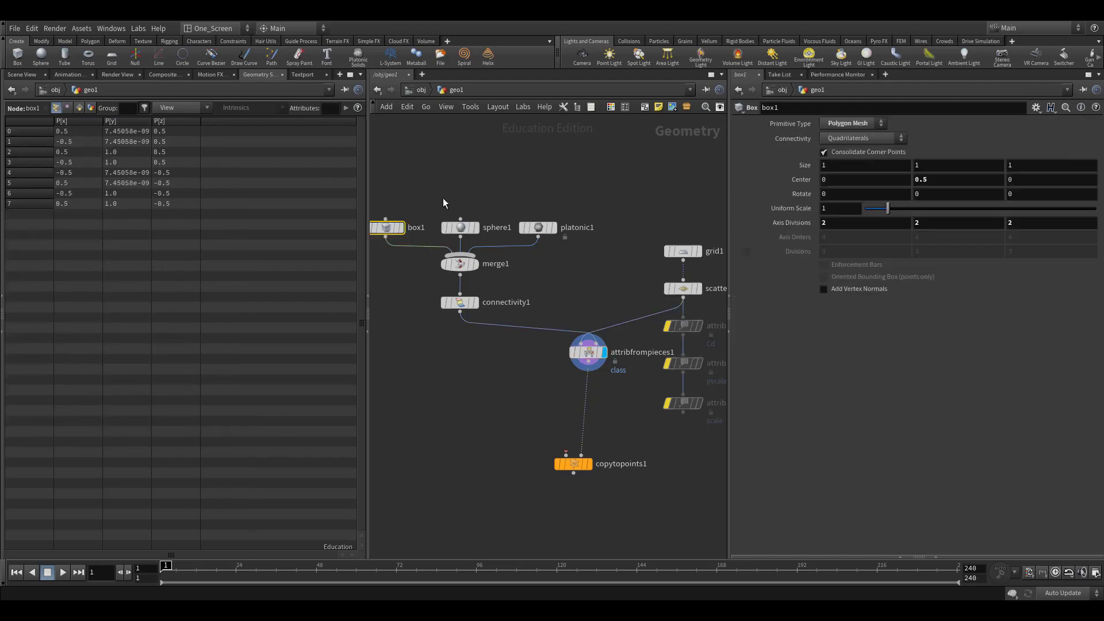
click(460, 228)
click(538, 227)
middle_drag(509, 430, 492, 425)
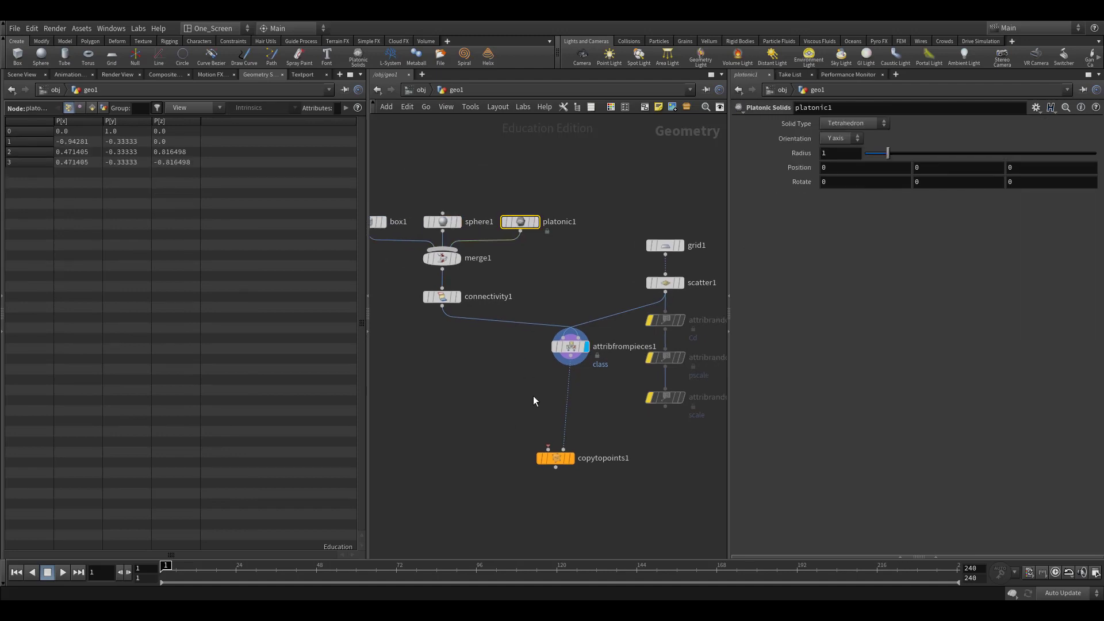
key(Left)
key(Left)
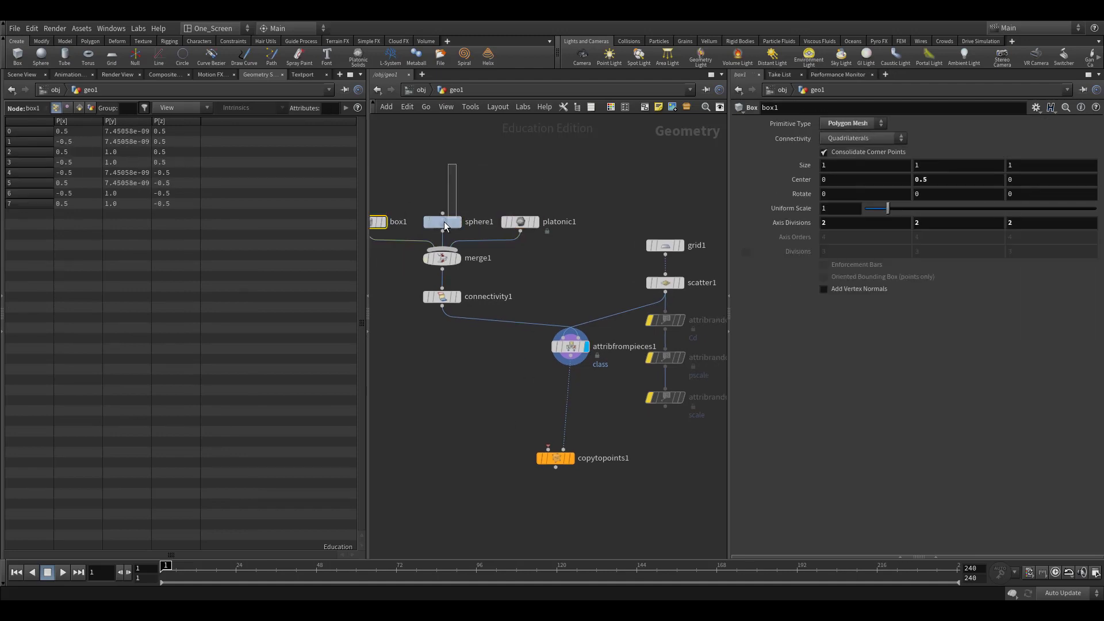
key(Right)
key(Right)
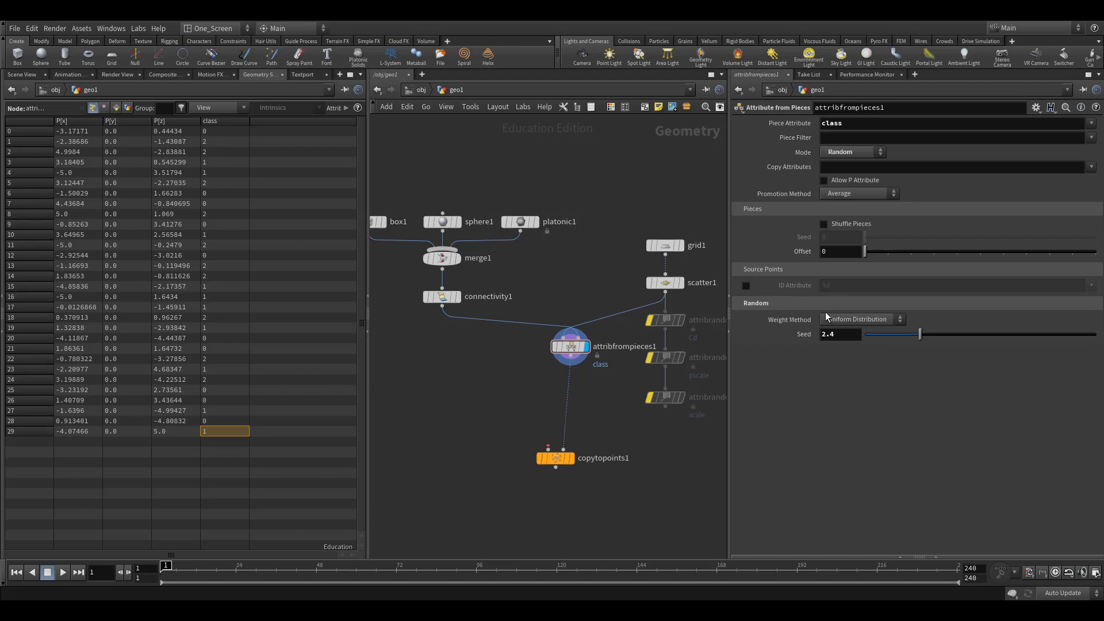
Set Weight Method to Piece Weights and autofill entries for the three pieces.
click(856, 319)
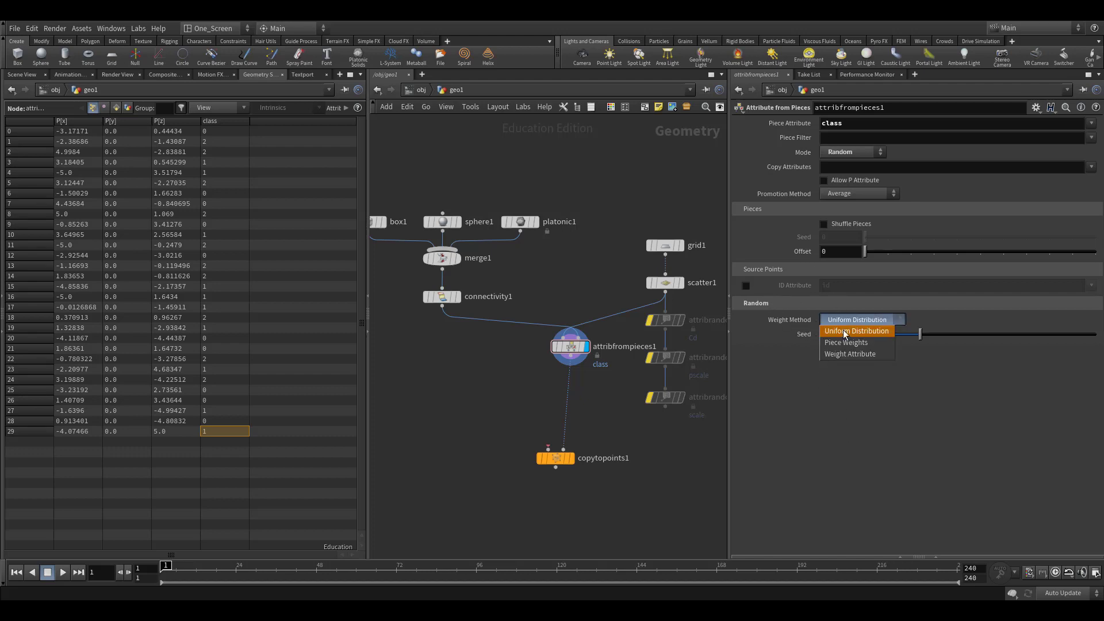
click(856, 343)
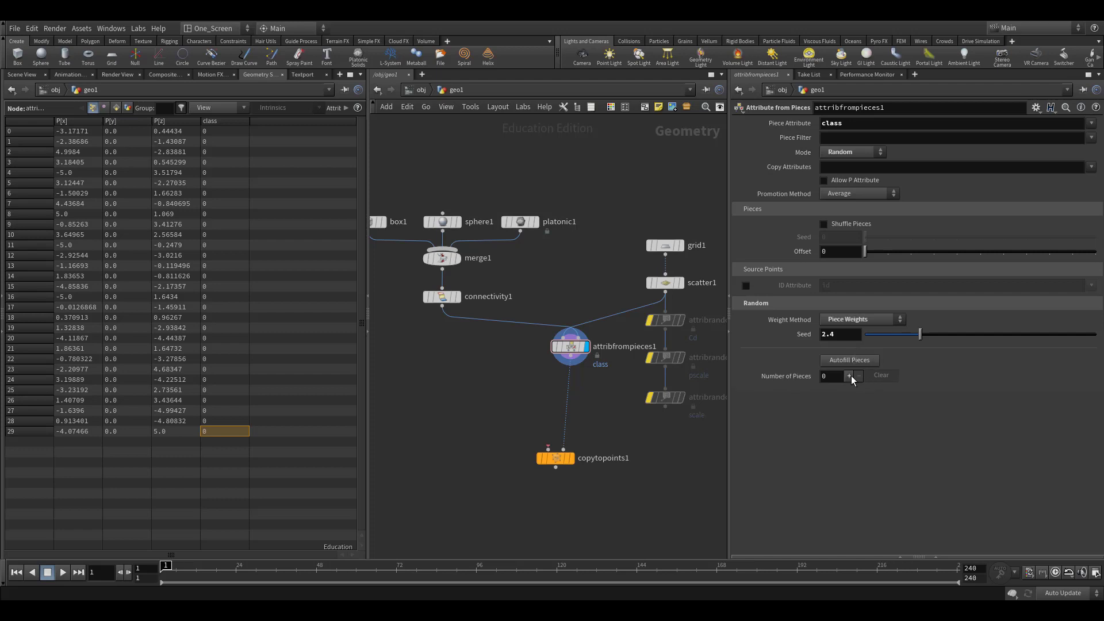
click(835, 363)
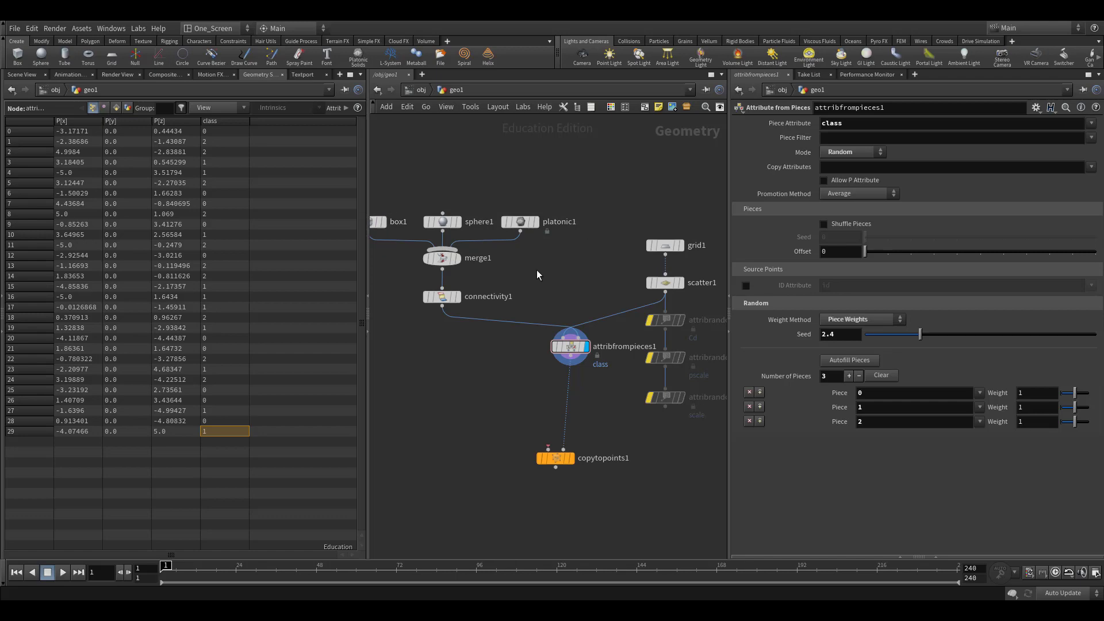
scroll(535, 271, down, 1)
scroll(623, 248, down, 2)
scroll(567, 257, up, 1)
Add a trial tube1 node into merge1 and refill piece weights for four pieces.
key(Tab)
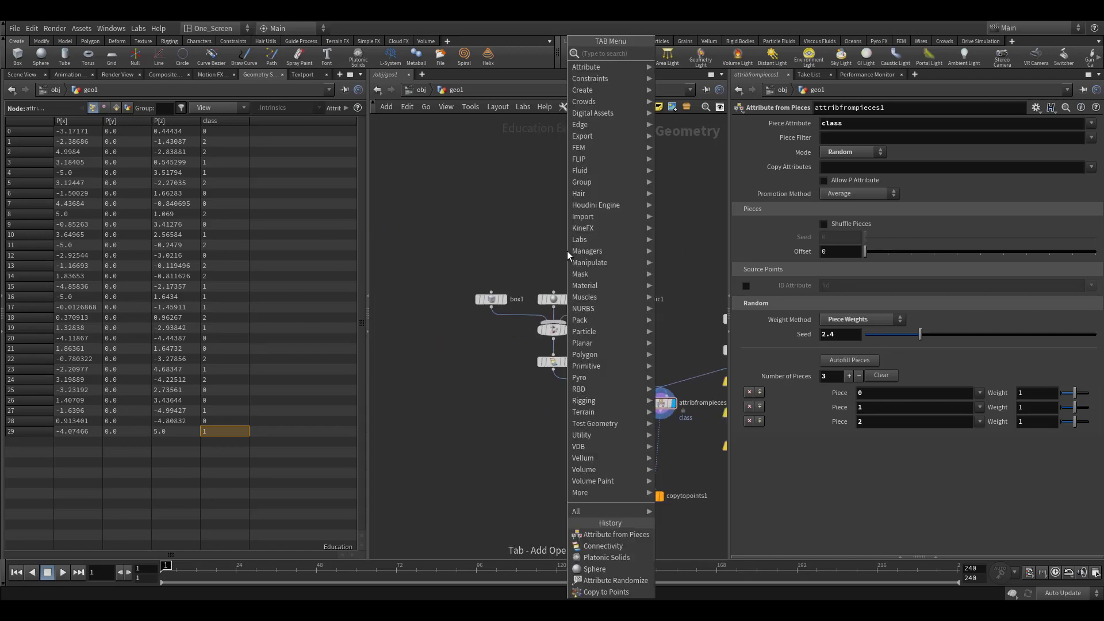
key(Return)
click(571, 236)
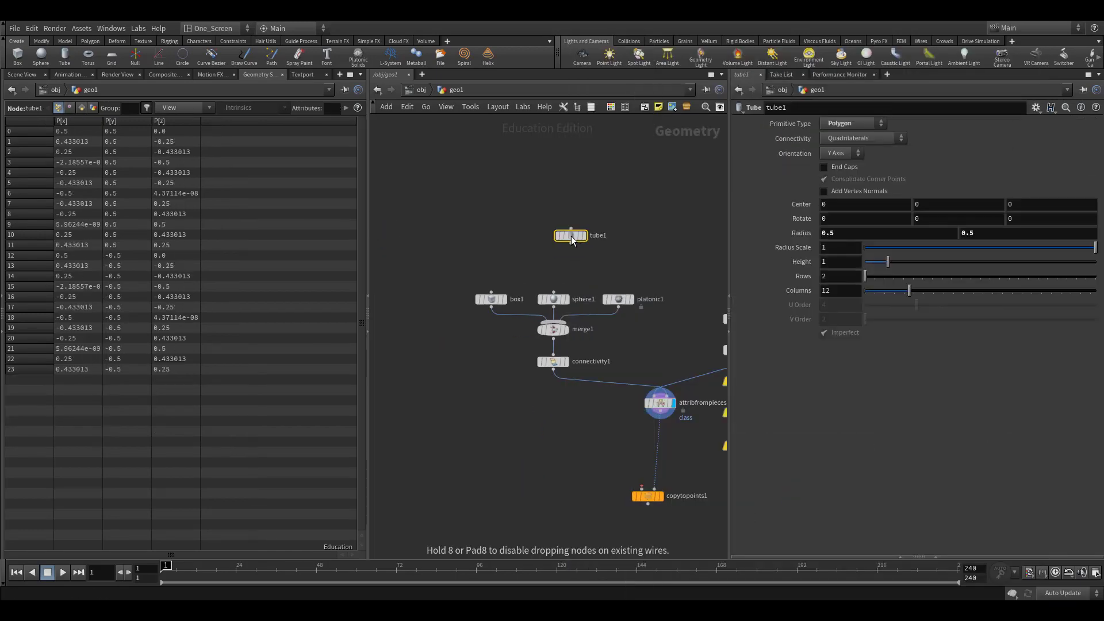
drag(571, 242, 554, 321)
middle_drag(629, 356, 550, 344)
click(579, 396)
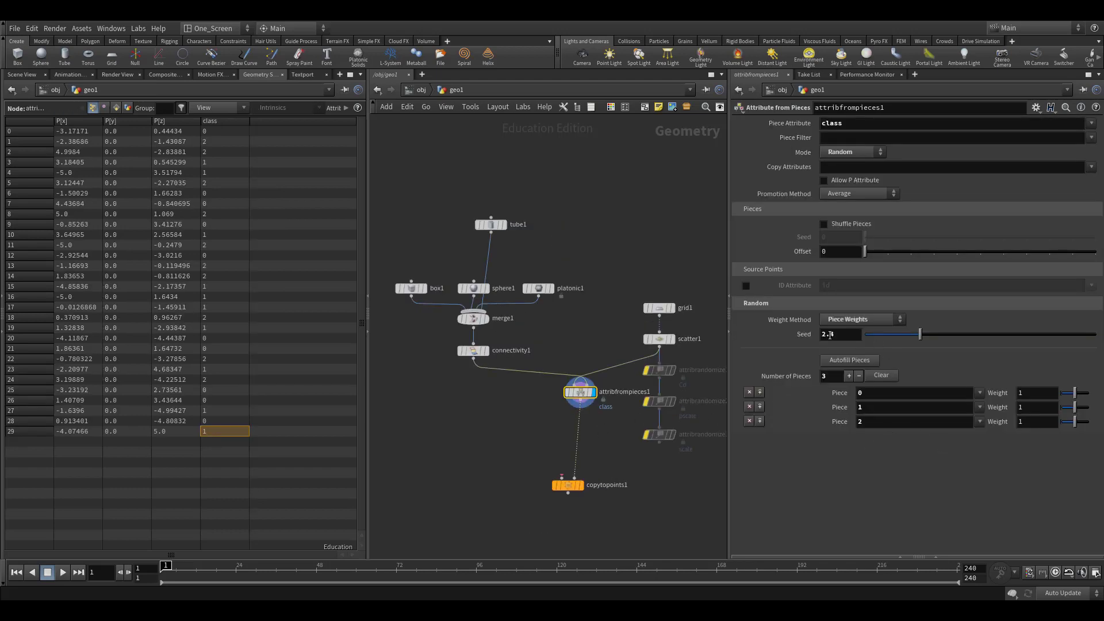
click(881, 376)
click(847, 360)
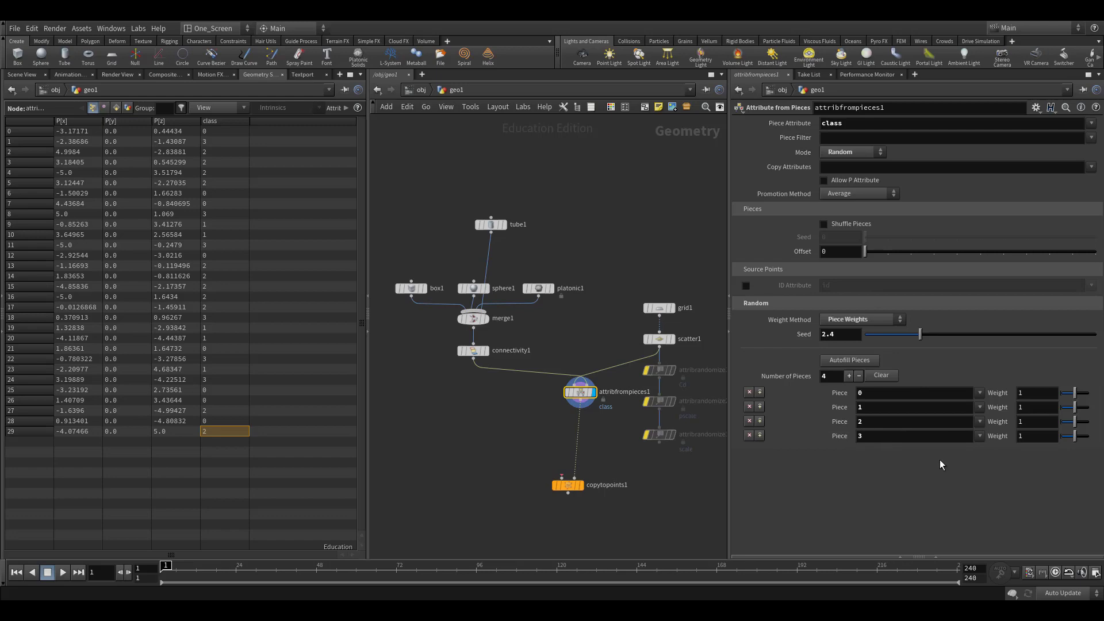
Delete tube1 and remove the weight entry for piece 3.
click(491, 224)
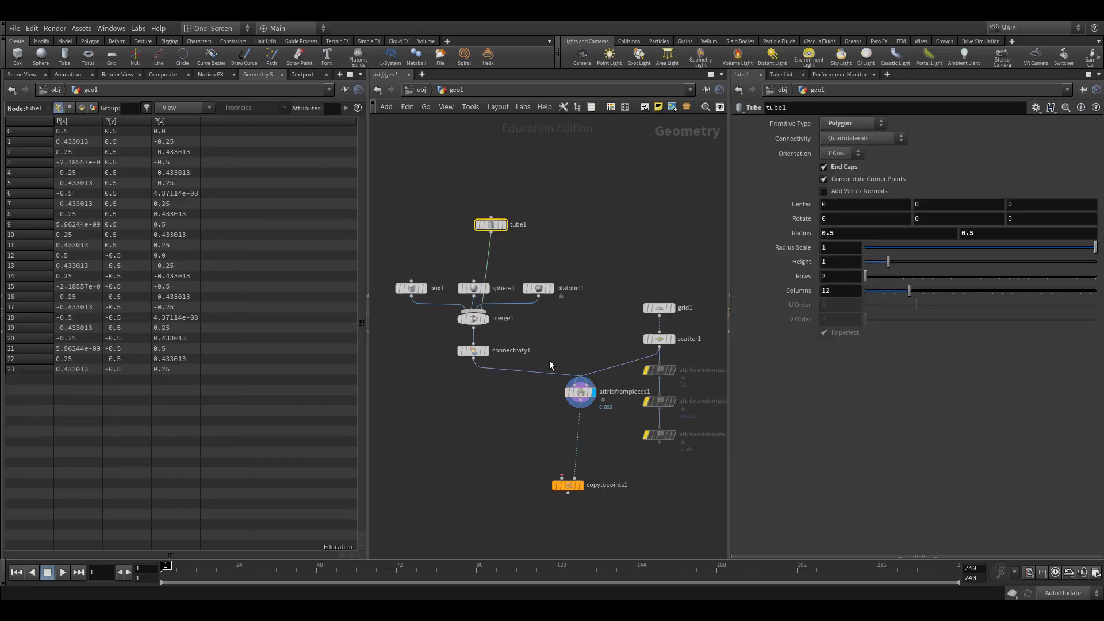
key(Delete)
click(586, 392)
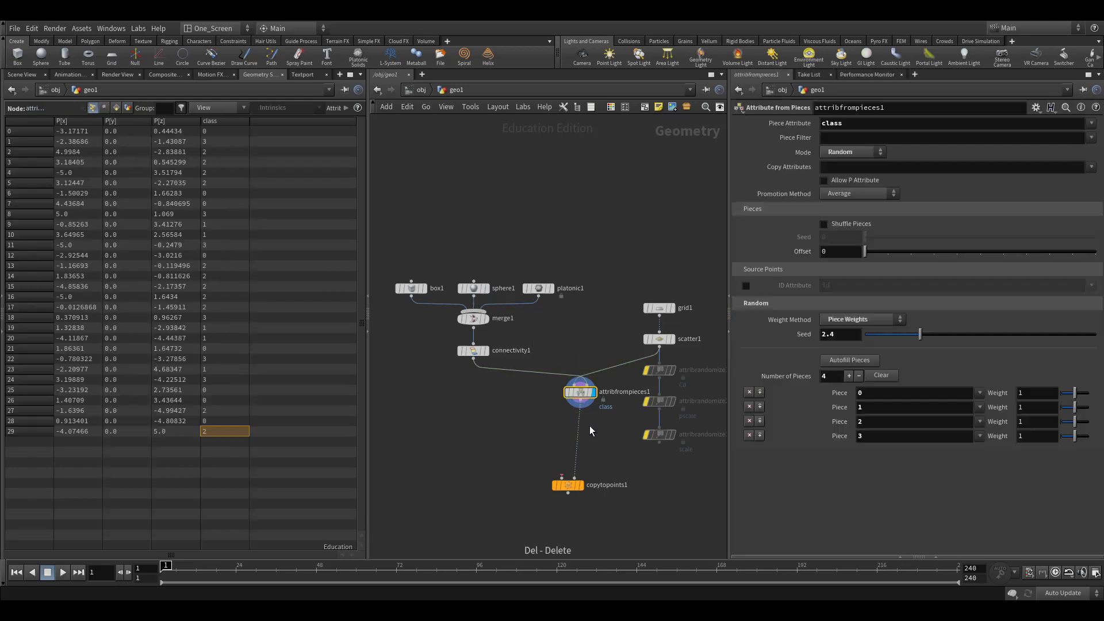
click(749, 435)
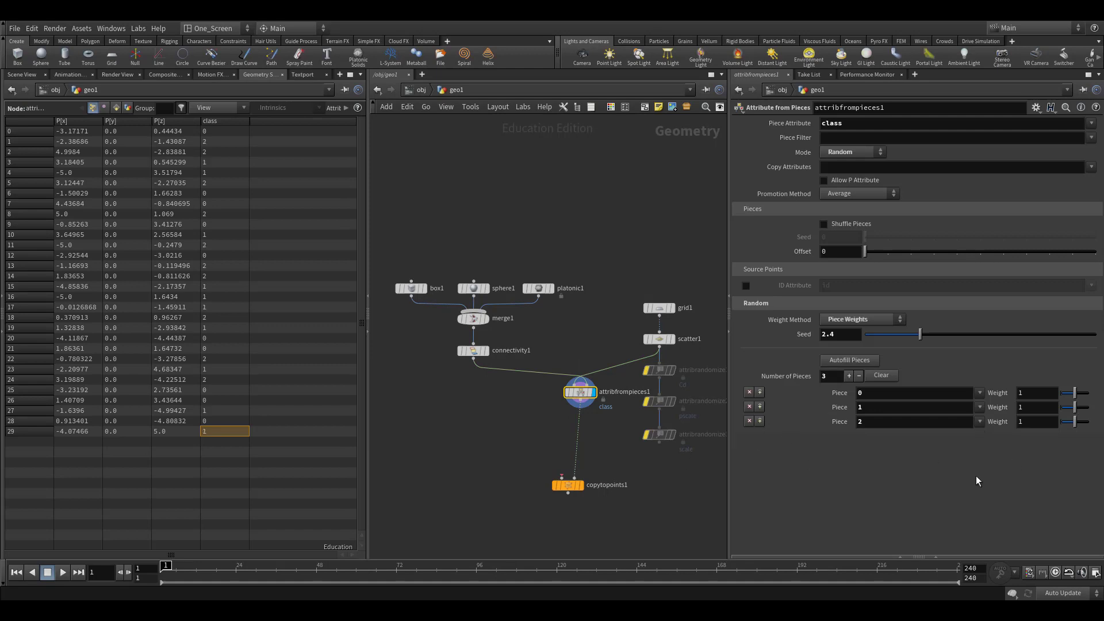
Give piece 0 a weight of 5 and sort the spreadsheet by class to check.
click(1030, 394)
text(5)
key(Return)
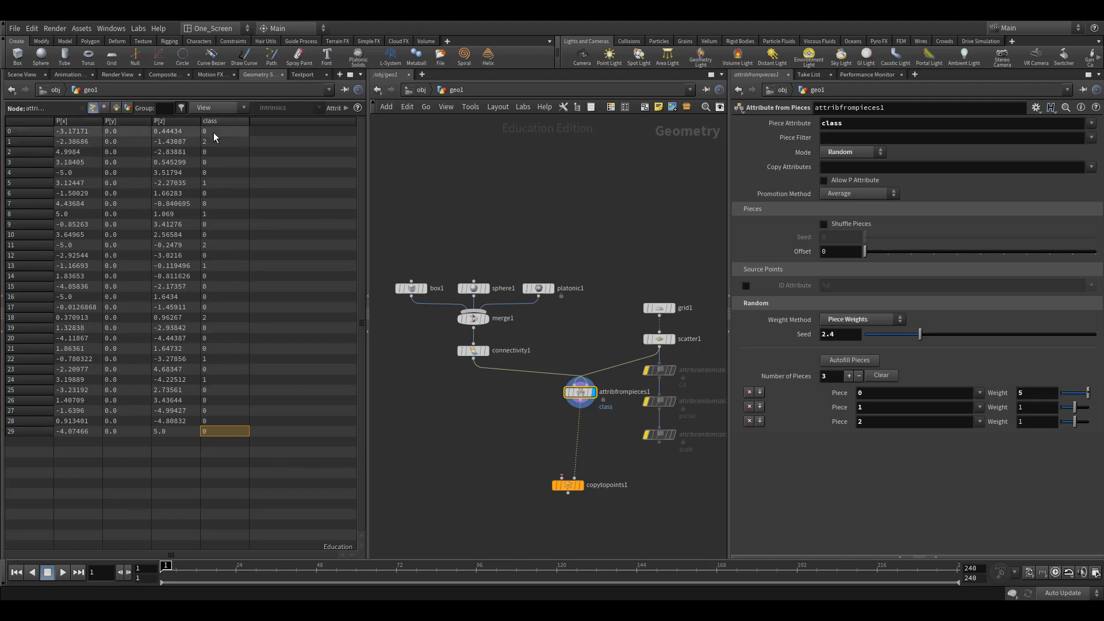
click(213, 123)
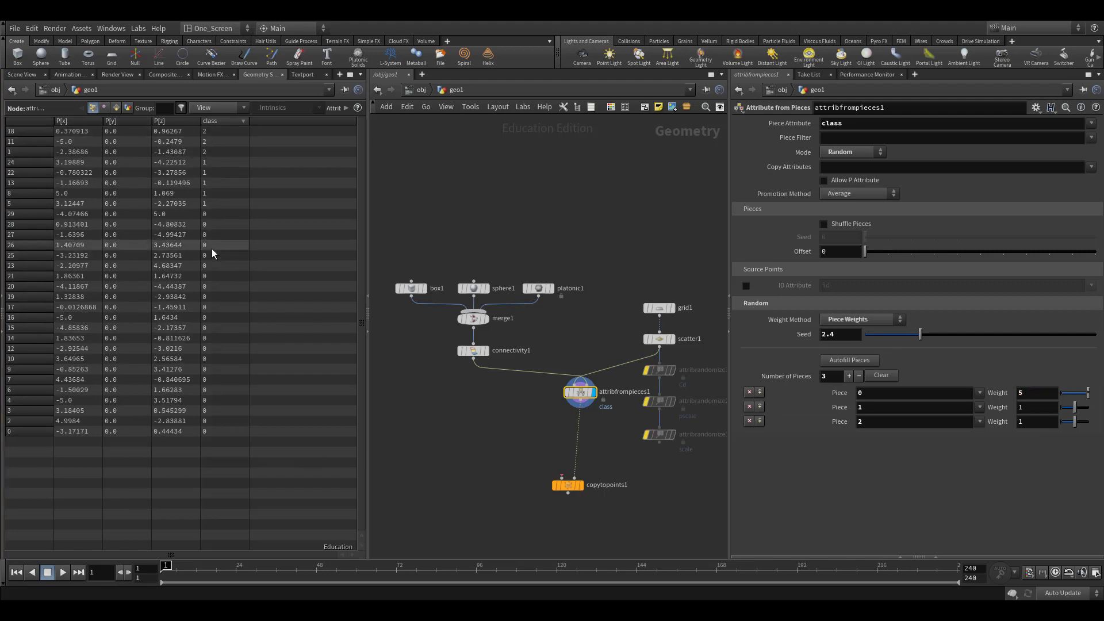
drag(212, 224, 224, 430)
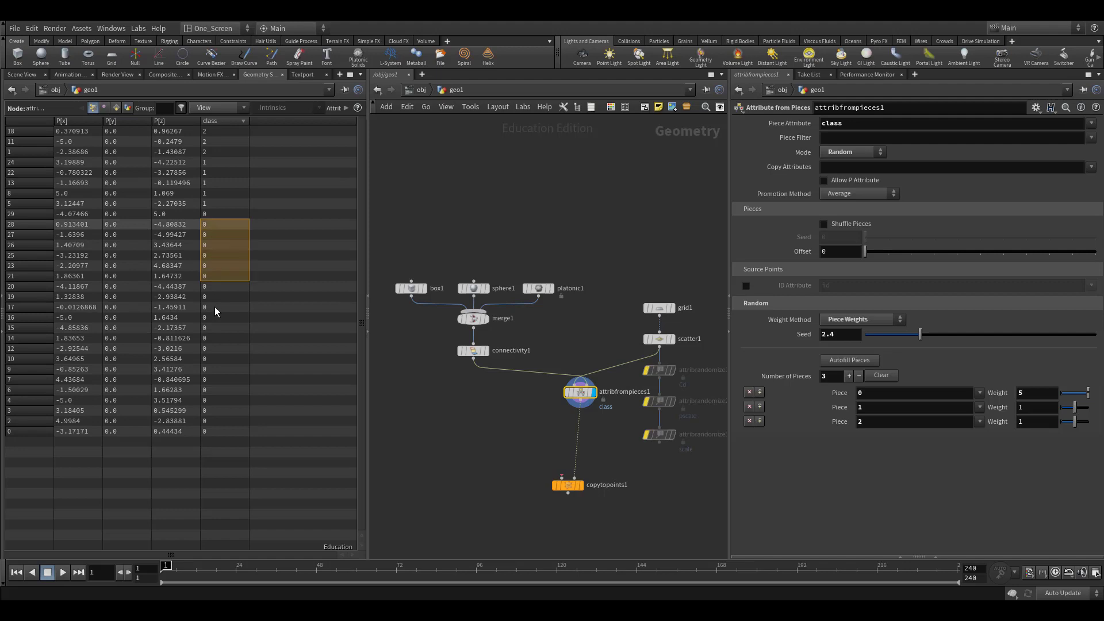
Leave piece 1's weight at 1 and return to the Scene View.
click(1029, 410)
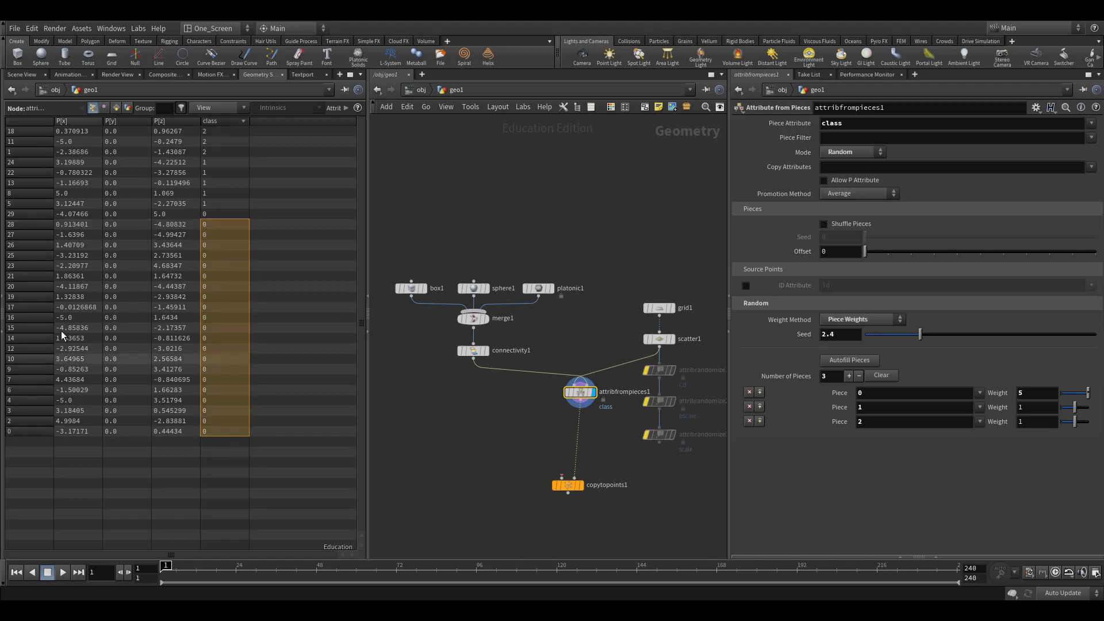
click(220, 215)
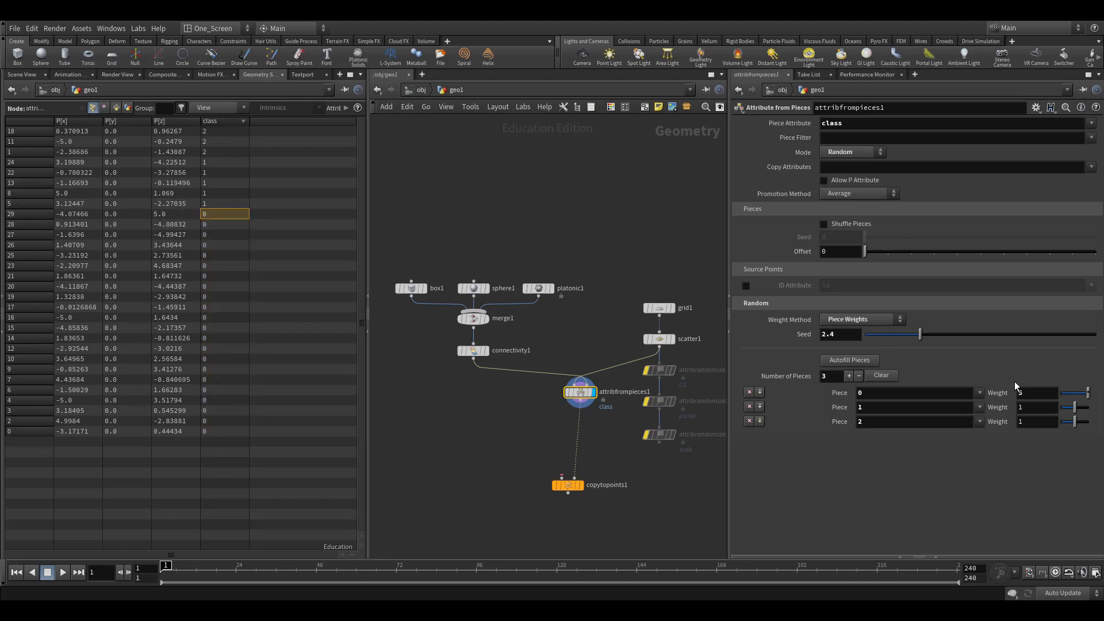
click(1032, 393)
key(Tab)
click(22, 75)
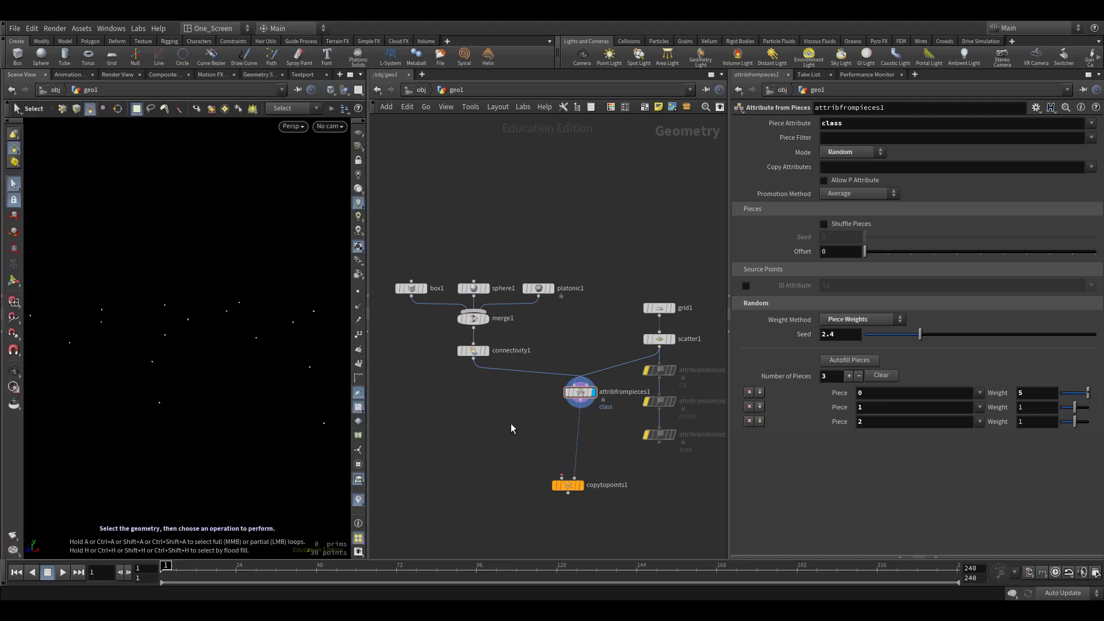
Wire the shape pieces into copytopoints1 and display its copied boxes.
click(561, 478)
click(473, 360)
click(581, 485)
key(Escape)
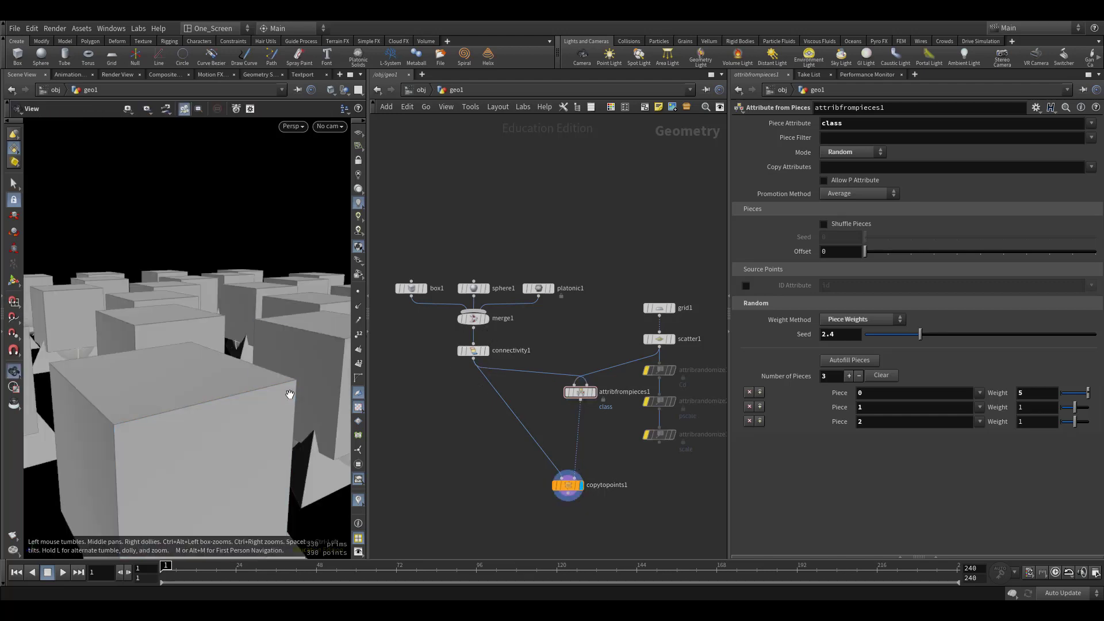
scroll(230, 374, down, 5)
drag(230, 373, 275, 386)
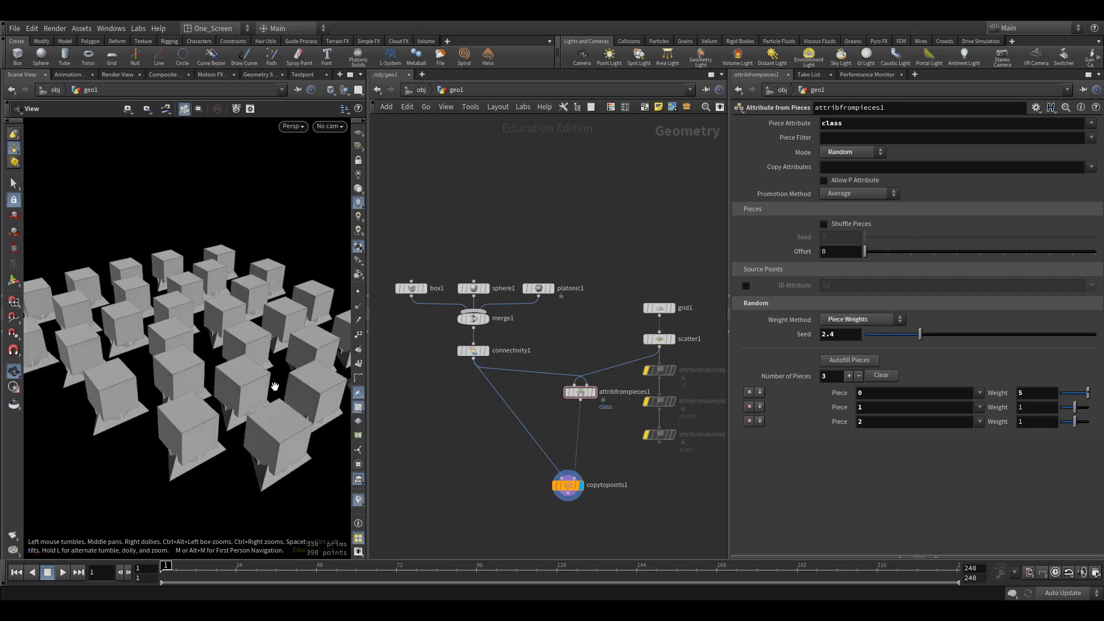
key(s)
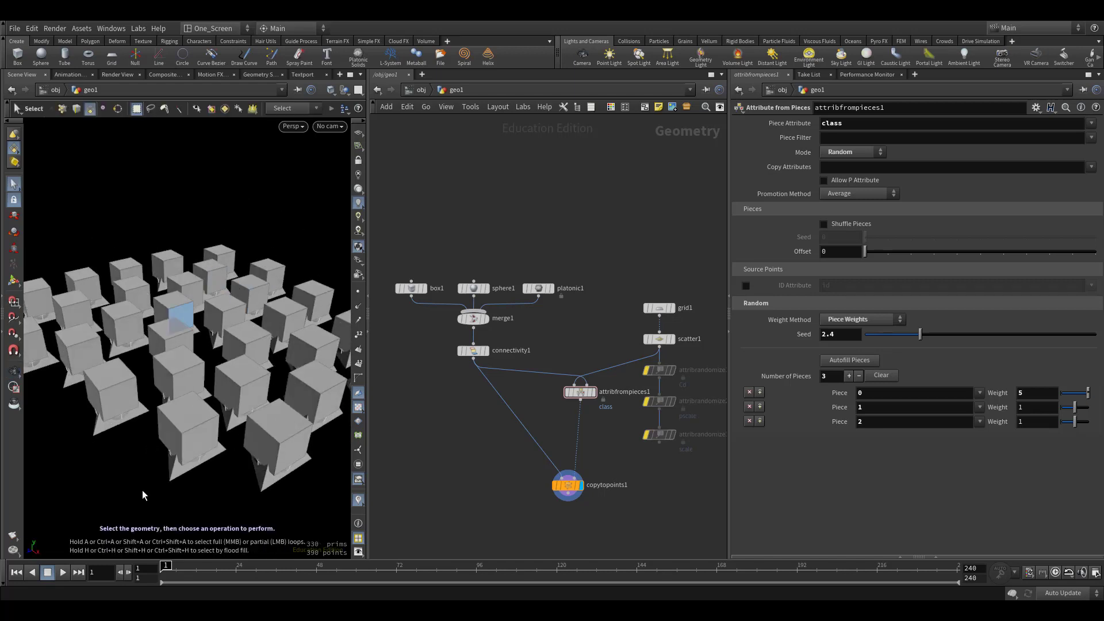
Enable copytopoints1's Piece Attribute set to 'class' and inspect the mixed shapes.
click(580, 487)
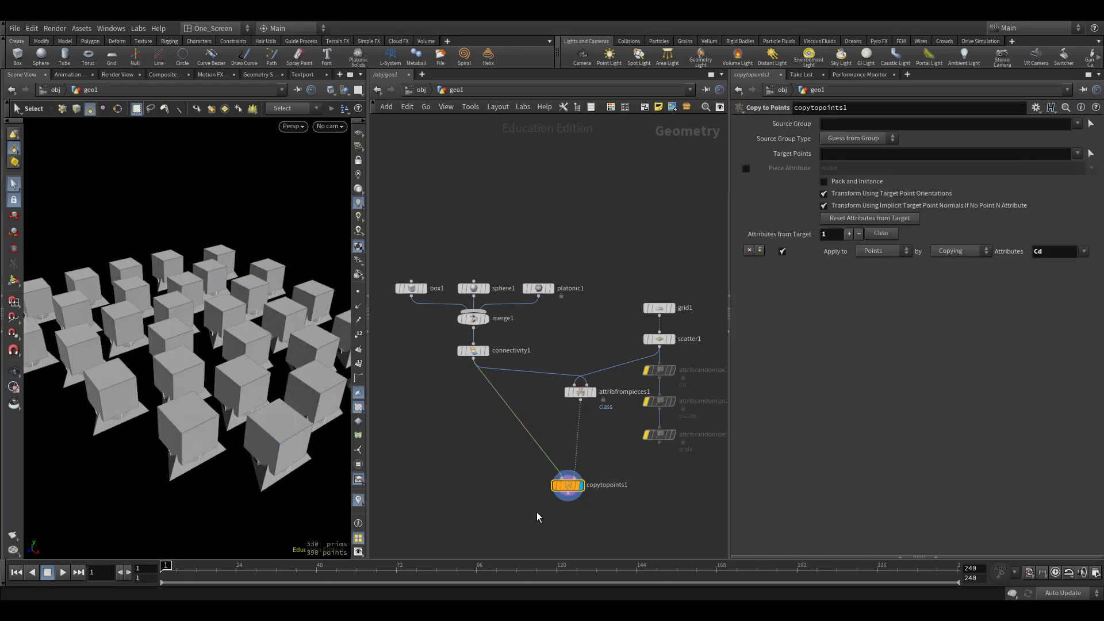
click(746, 168)
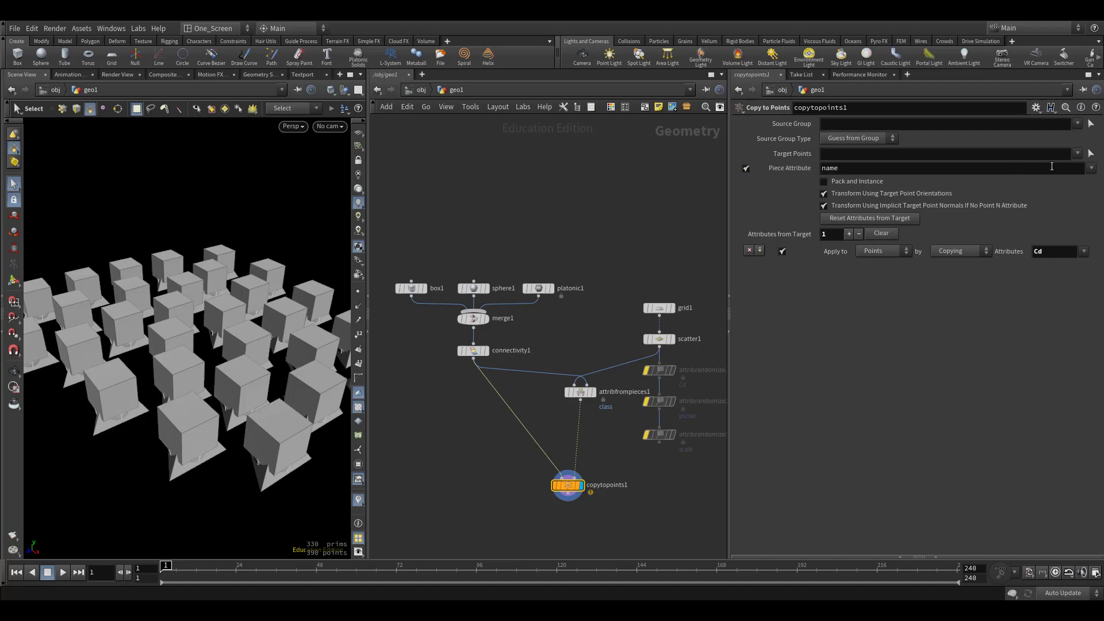
click(1081, 168)
key(BackSpace)
click(1090, 168)
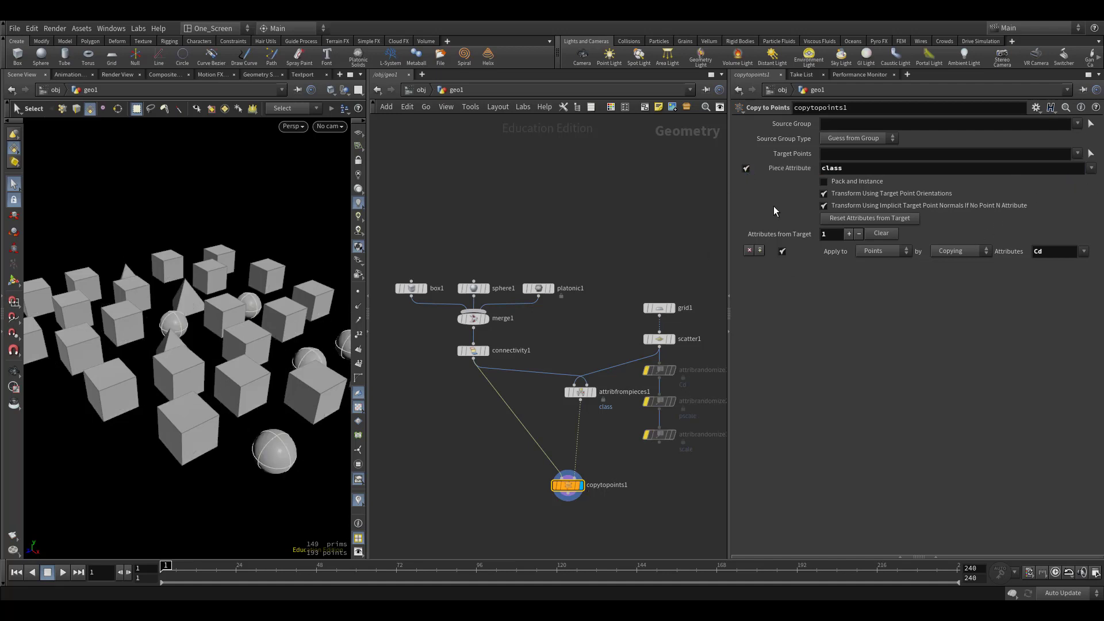
key(Escape)
mouse_move(279, 316)
mouse_down()
mouse_move(222, 359)
mouse_move(253, 311)
mouse_up()
key(s)
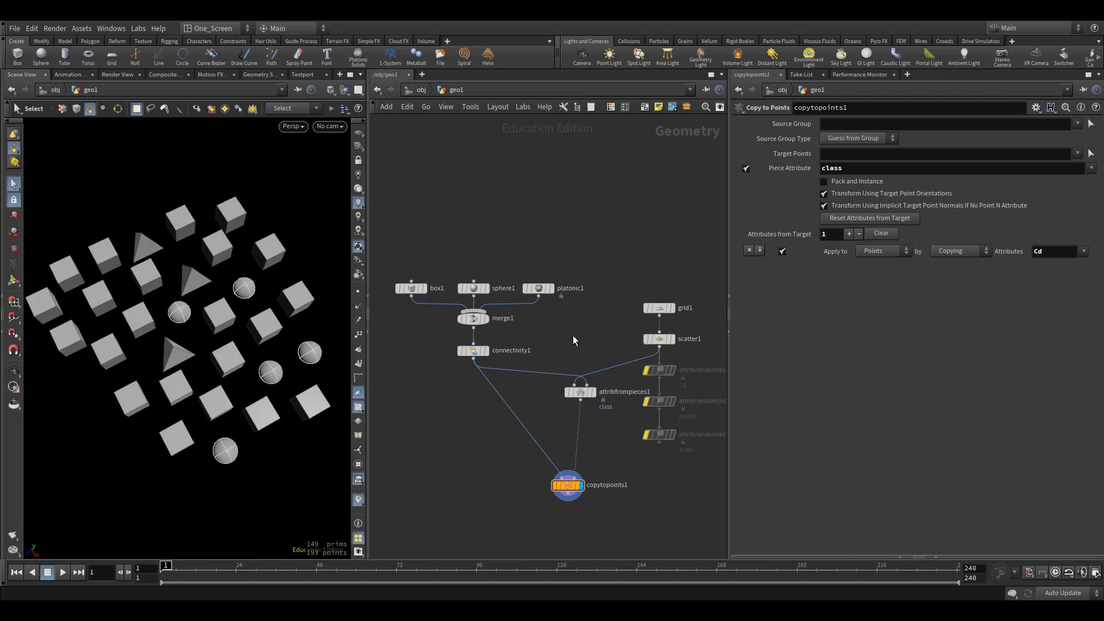
click(580, 392)
Reset piece 0's weight from 5 to 1, keep Mode on Random, and frame the network.
click(1037, 392)
text(5)
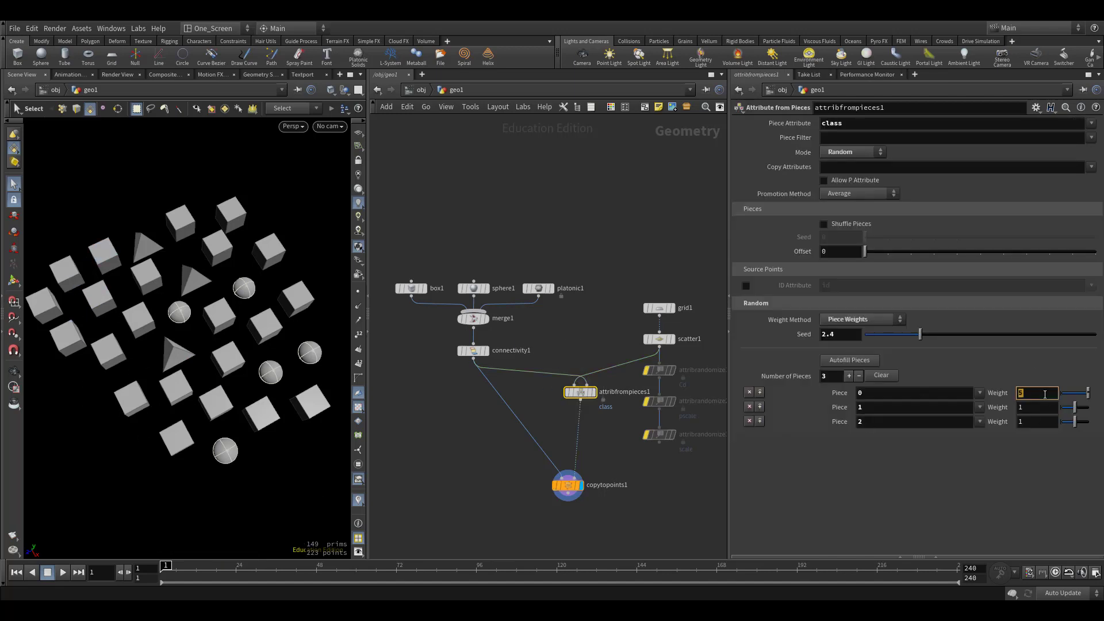
text(1)
key(Return)
alt+drag(207, 356, 169, 437)
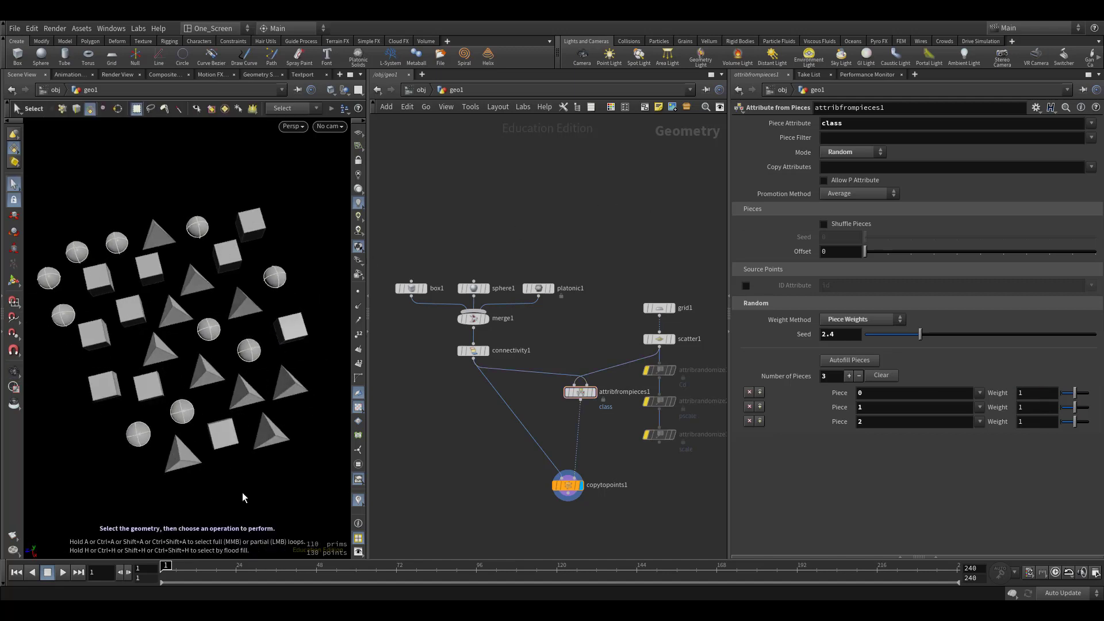
click(849, 153)
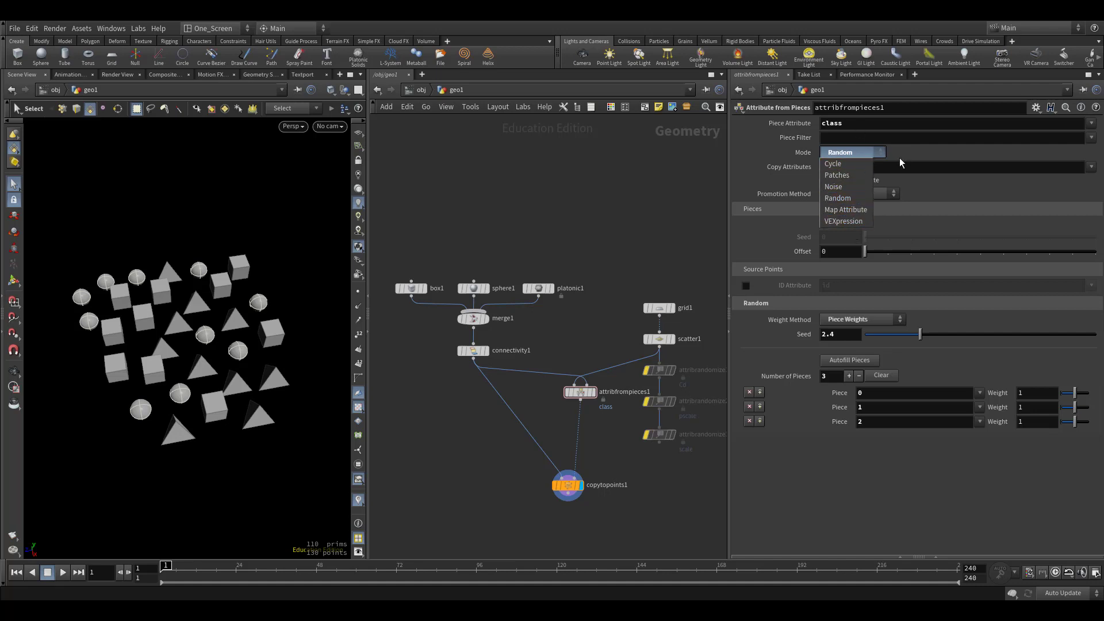
click(854, 157)
key(h)
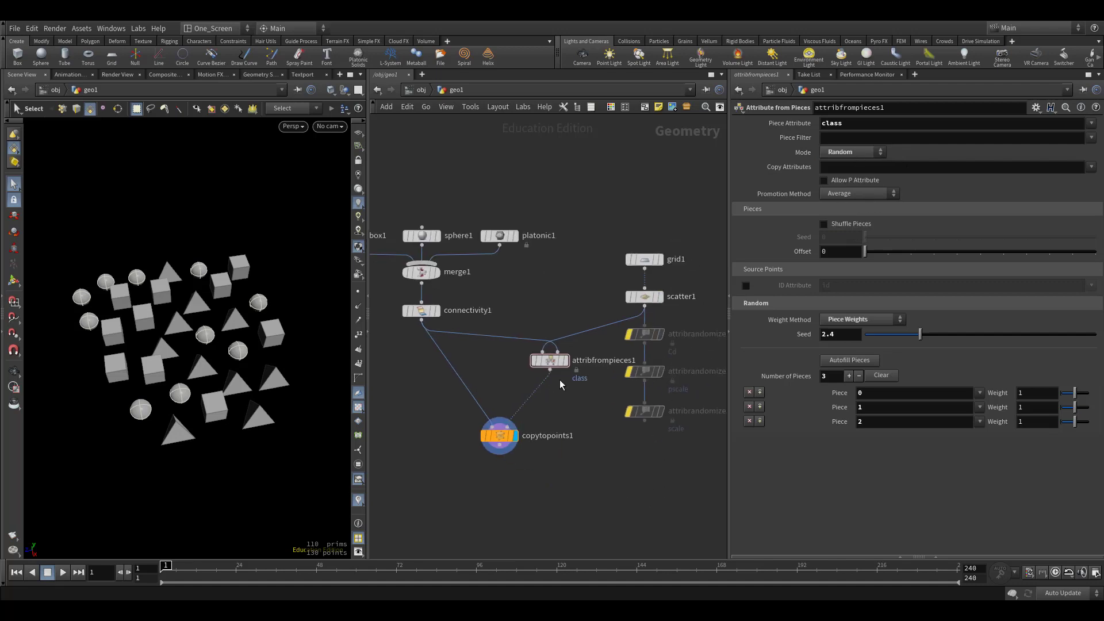
Wire attribrandomize3 into attribfrompieces1, tidy the nodes, and bypass attribrandomize3.
drag(549, 360, 563, 400)
click(644, 420)
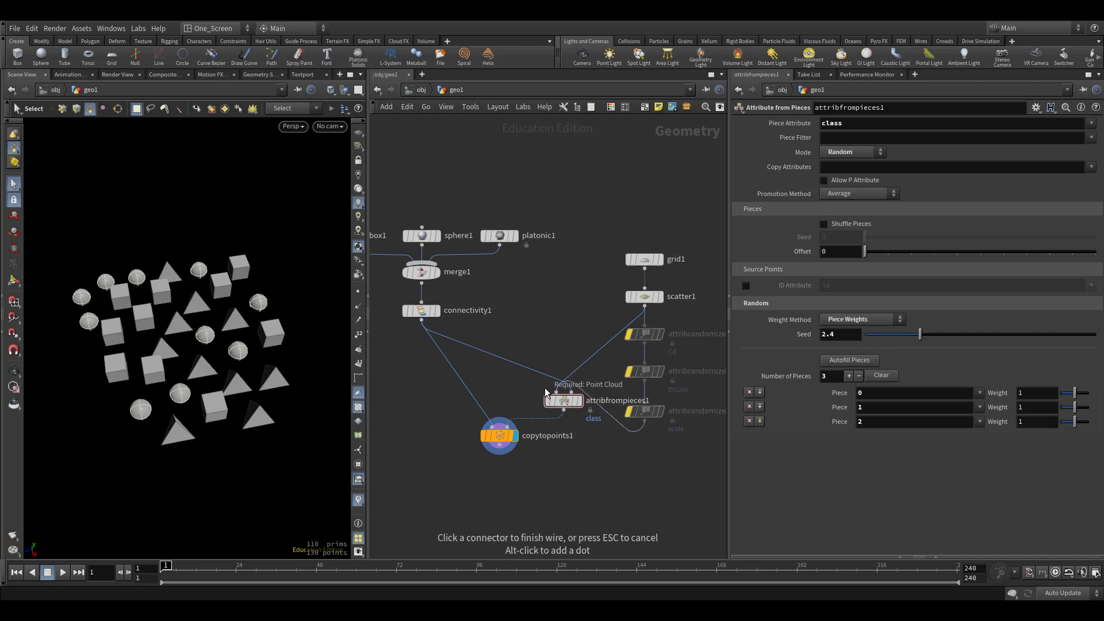
click(545, 391)
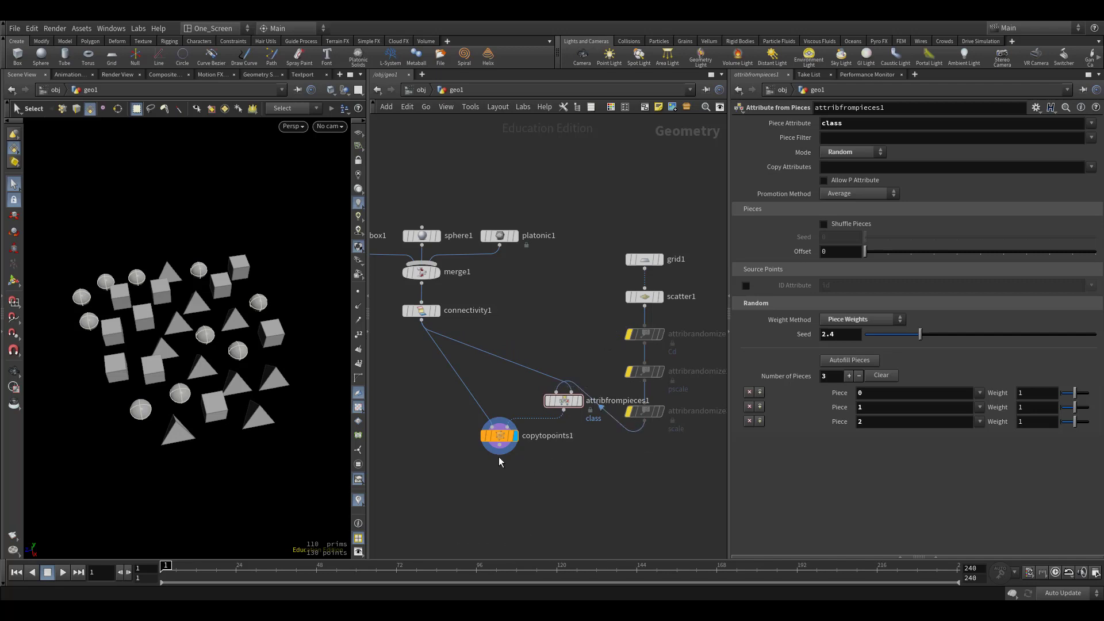
drag(502, 452, 509, 508)
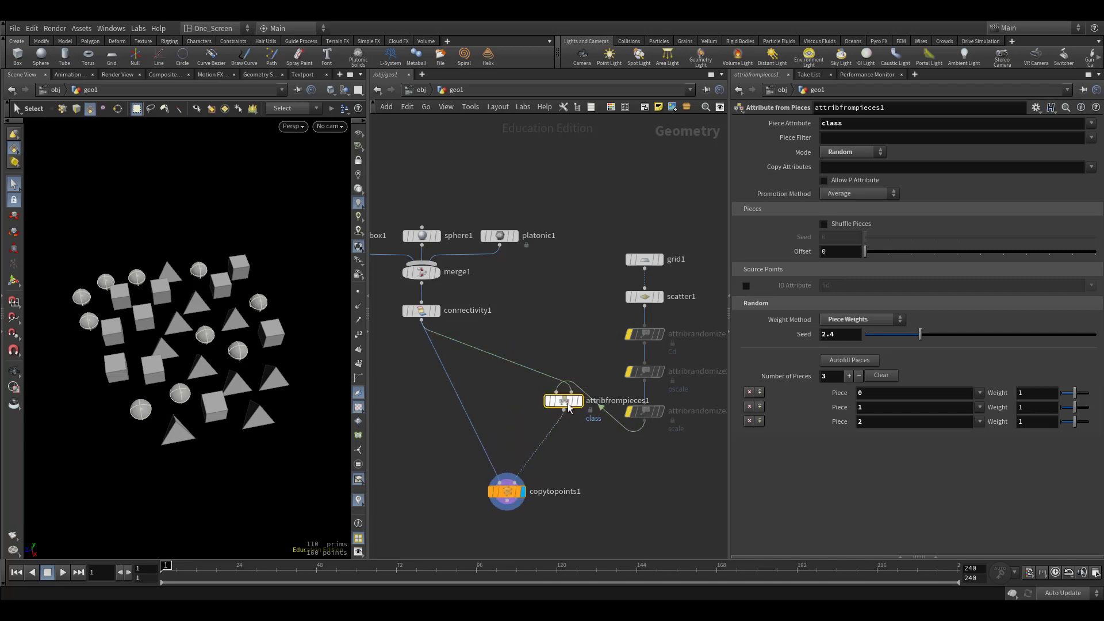
drag(564, 401, 529, 445)
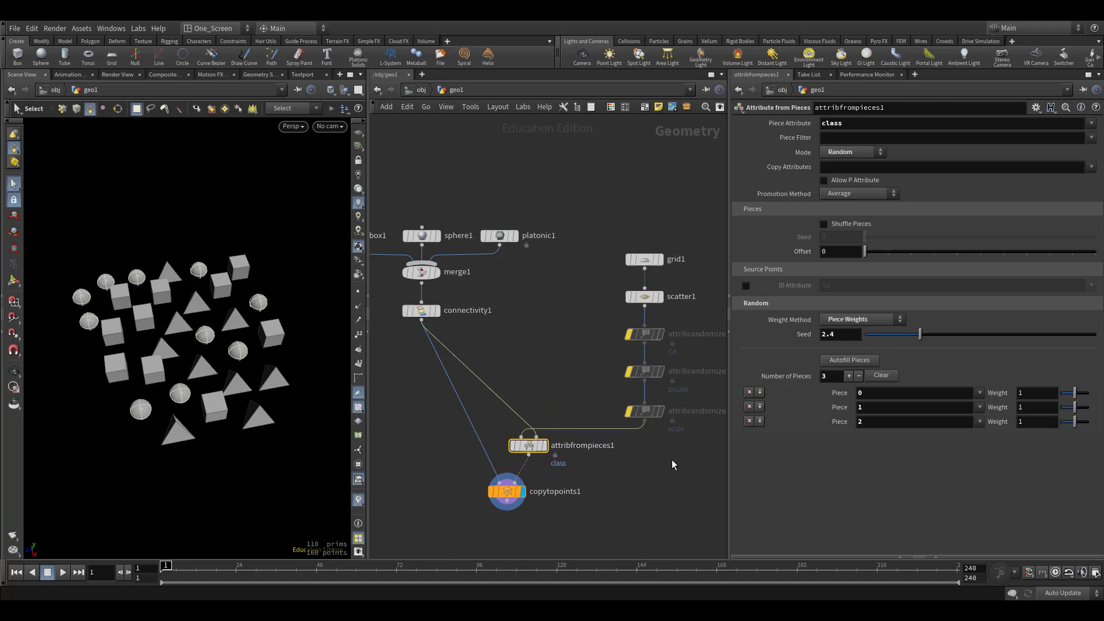
drag(684, 463, 630, 329)
click(560, 374)
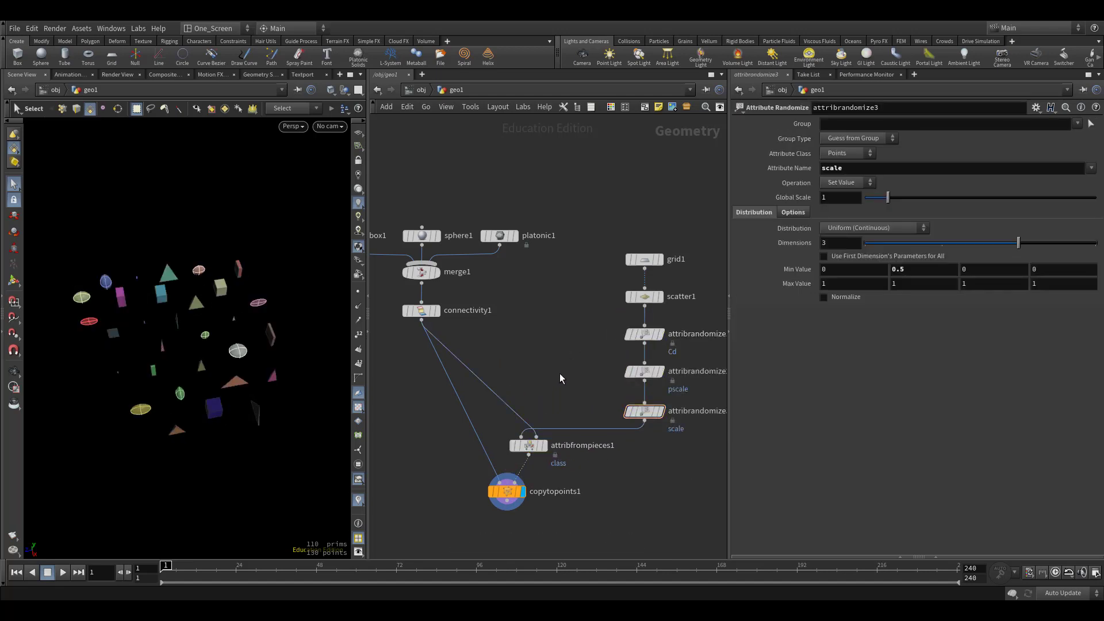
middle_drag(643, 372, 596, 376)
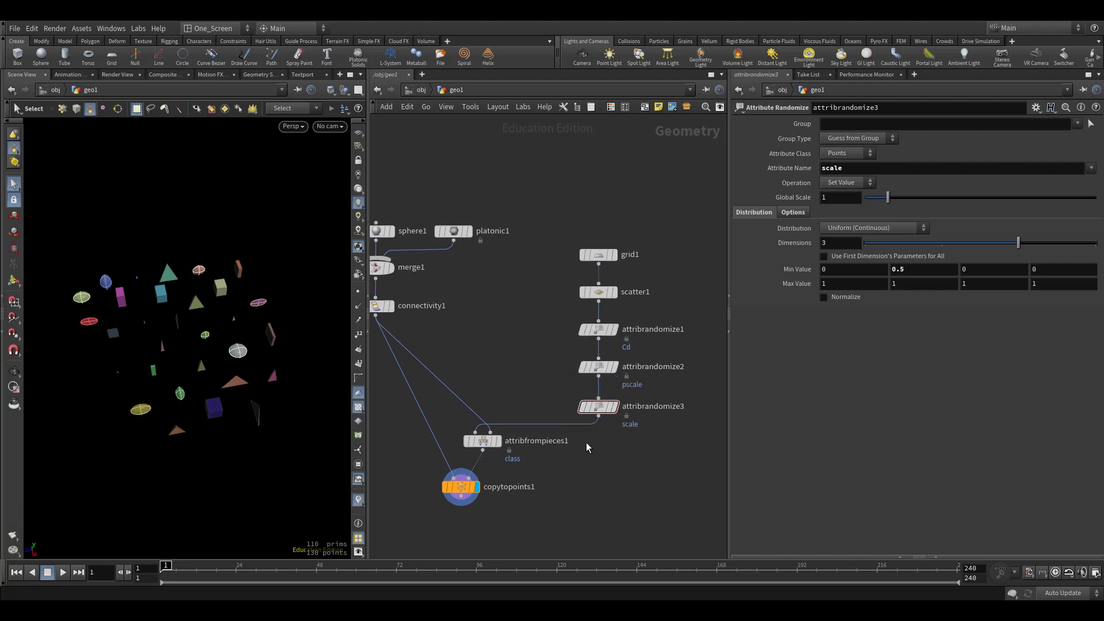
click(582, 407)
alt+drag(256, 424, 276, 451)
middle_drag(571, 474, 606, 474)
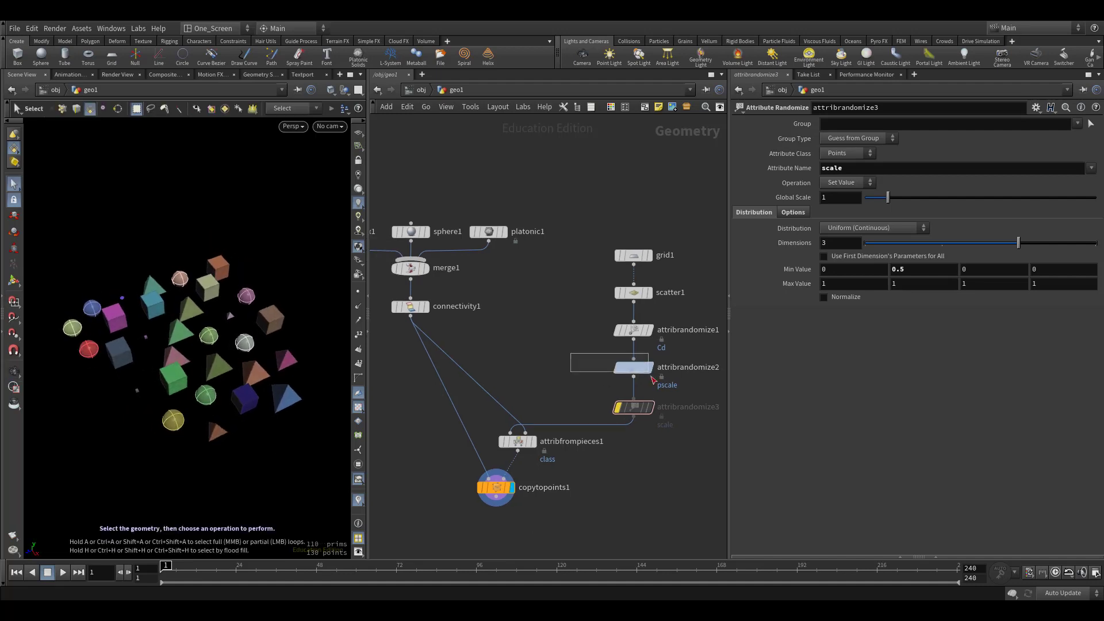
Enable Fit Value 0 To on attribrandomize2 with 0.2 as the minimum pscale.
click(633, 367)
click(746, 257)
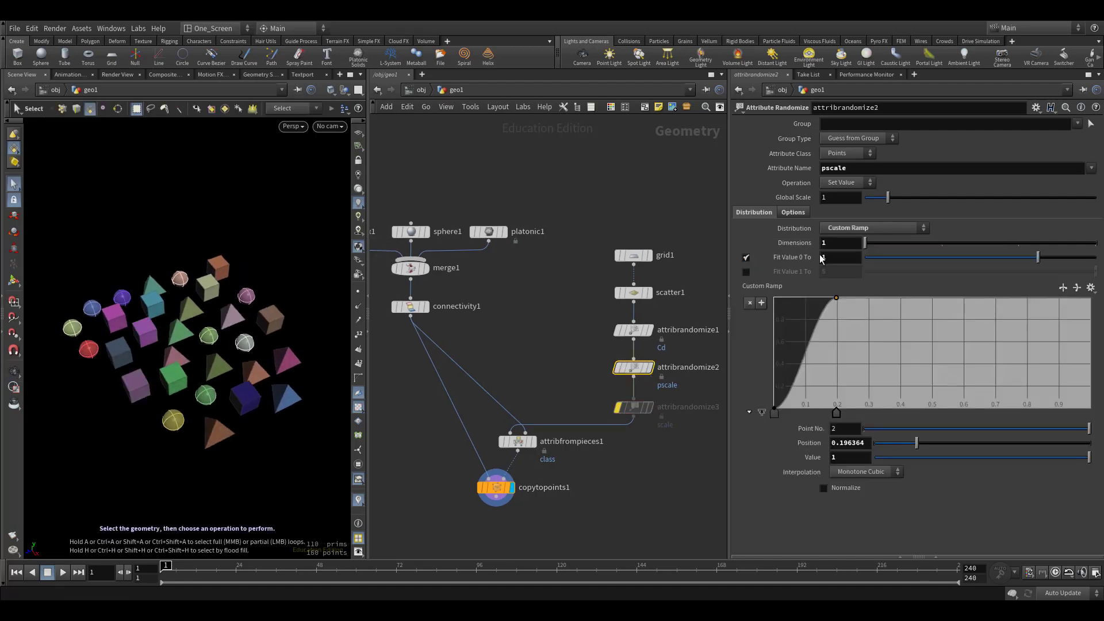
click(834, 257)
text(0.)
text(2)
key(Return)
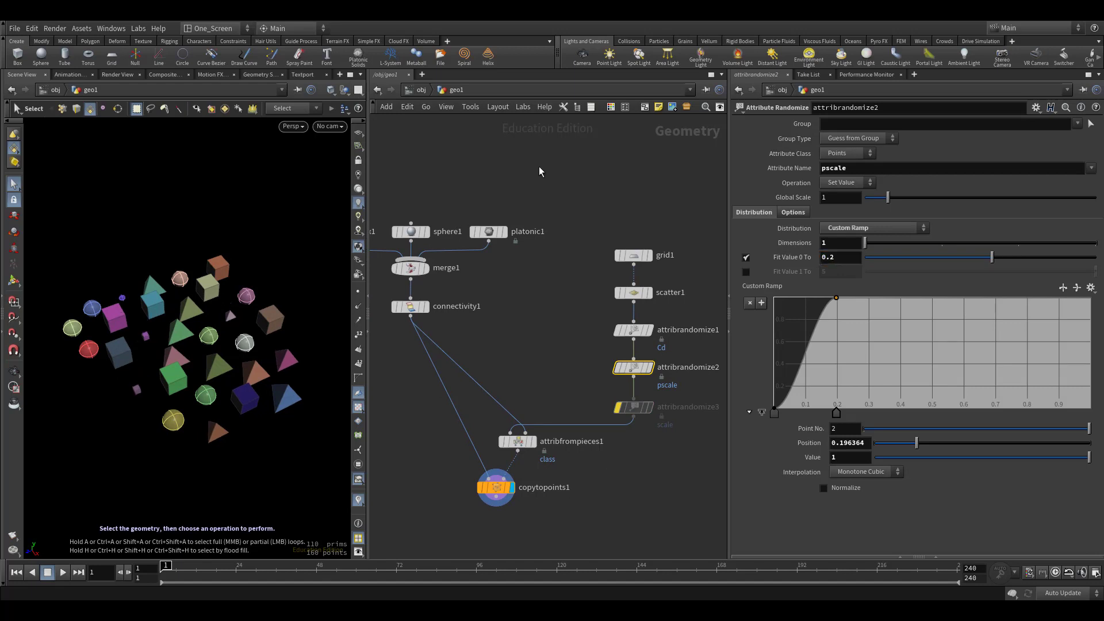
key(Escape)
drag(240, 319, 242, 330)
middle_drag(403, 322, 564, 403)
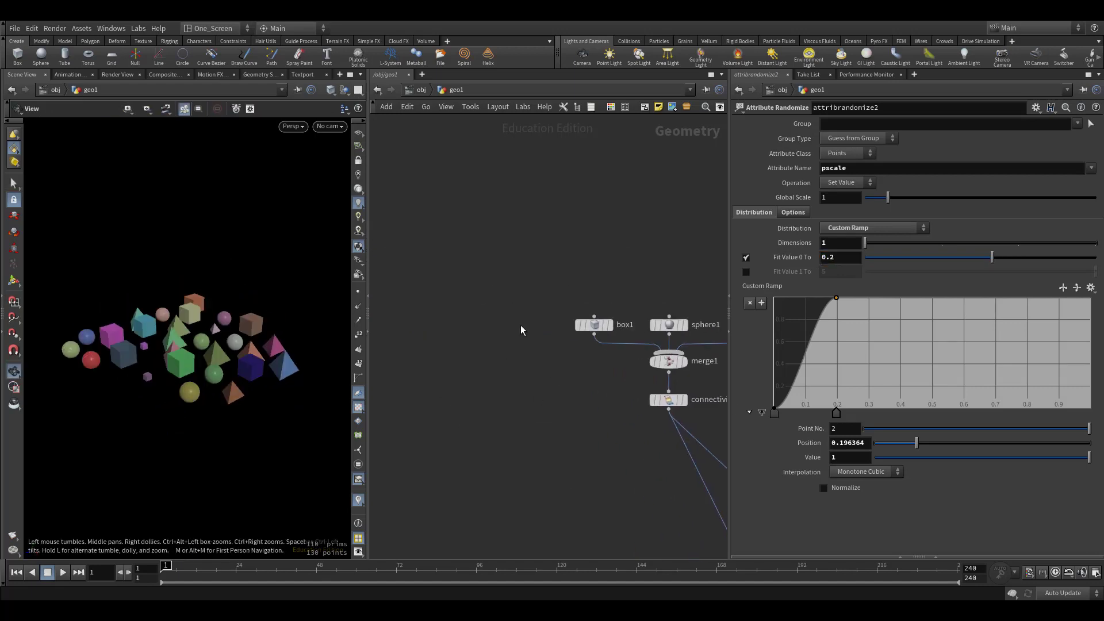
key(Tab)
Add a grid2 node with 2 rows and 2 columns, shown in wireframe.
click(630, 55)
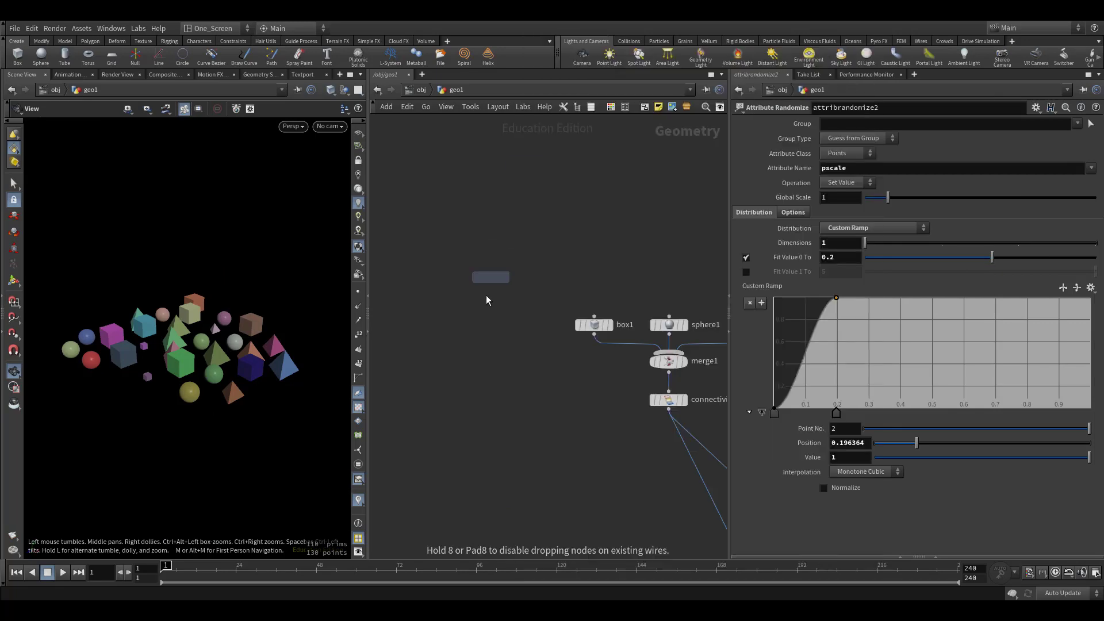
click(483, 326)
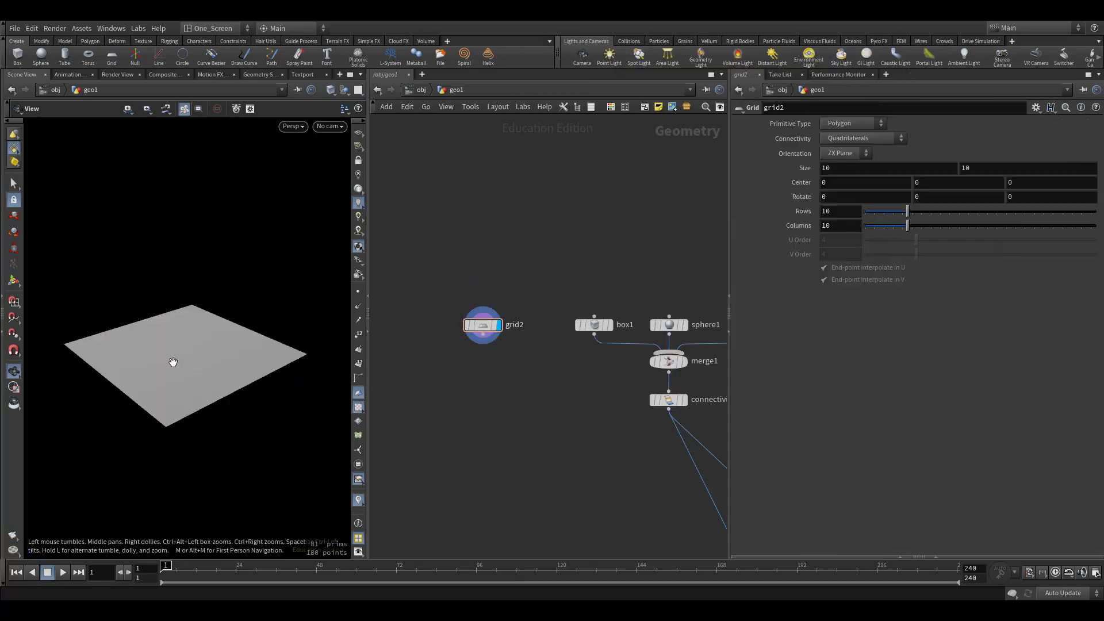
key(shift+w)
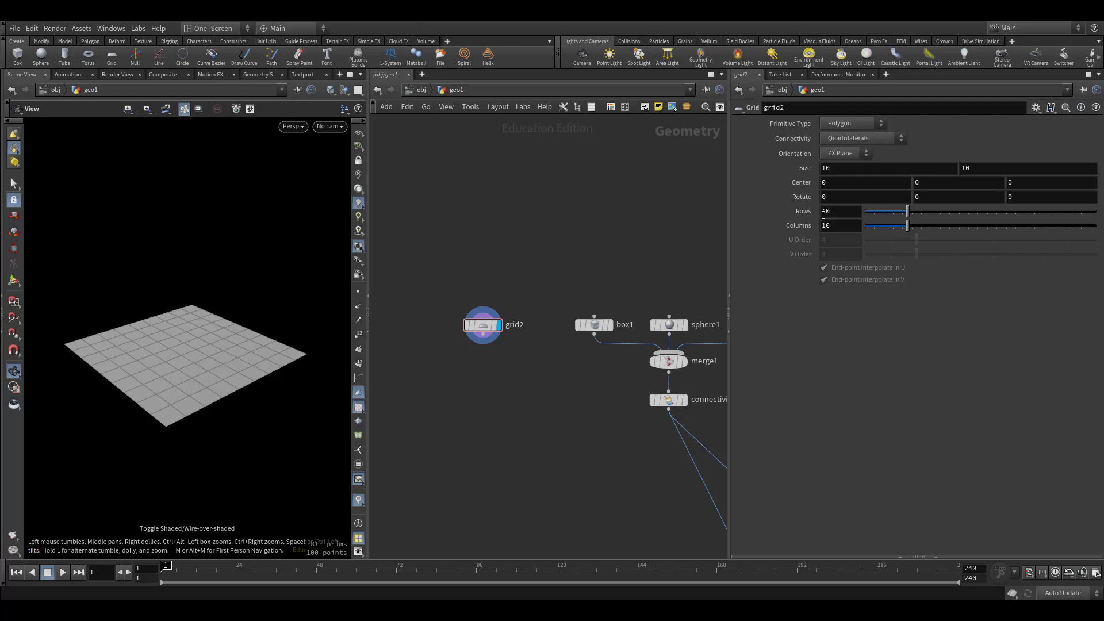
double_click(823, 214)
text(2)
key(Tab)
text(2)
key(Return)
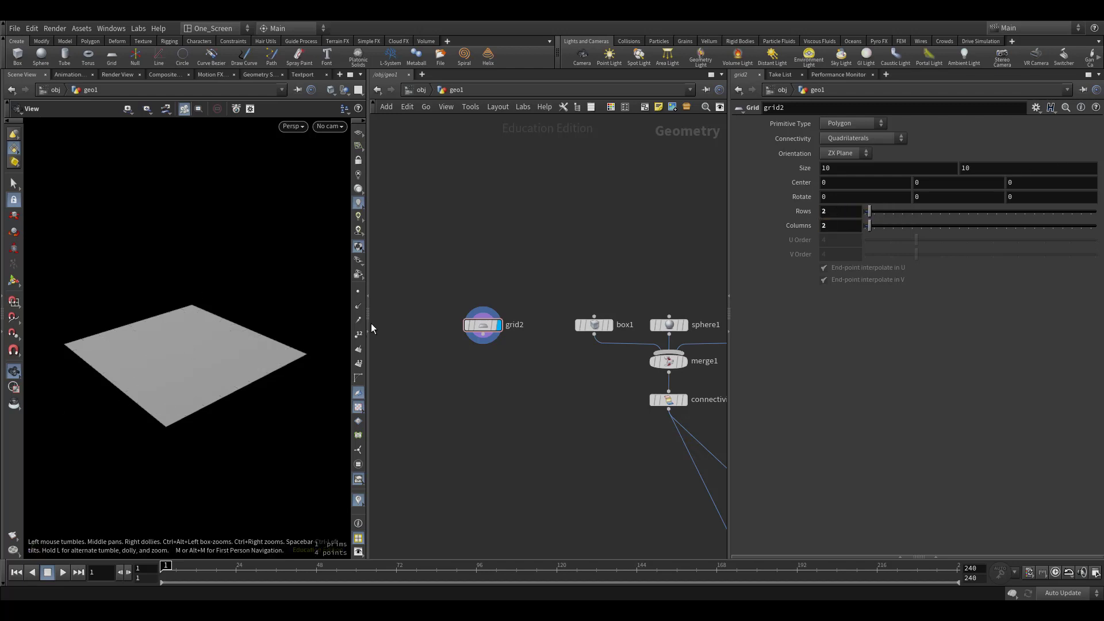
Size grid2 to 1 by 1 and display box1 to compare sizes.
double_click(843, 168)
text(1)
key(Tab)
text(1)
key(Return)
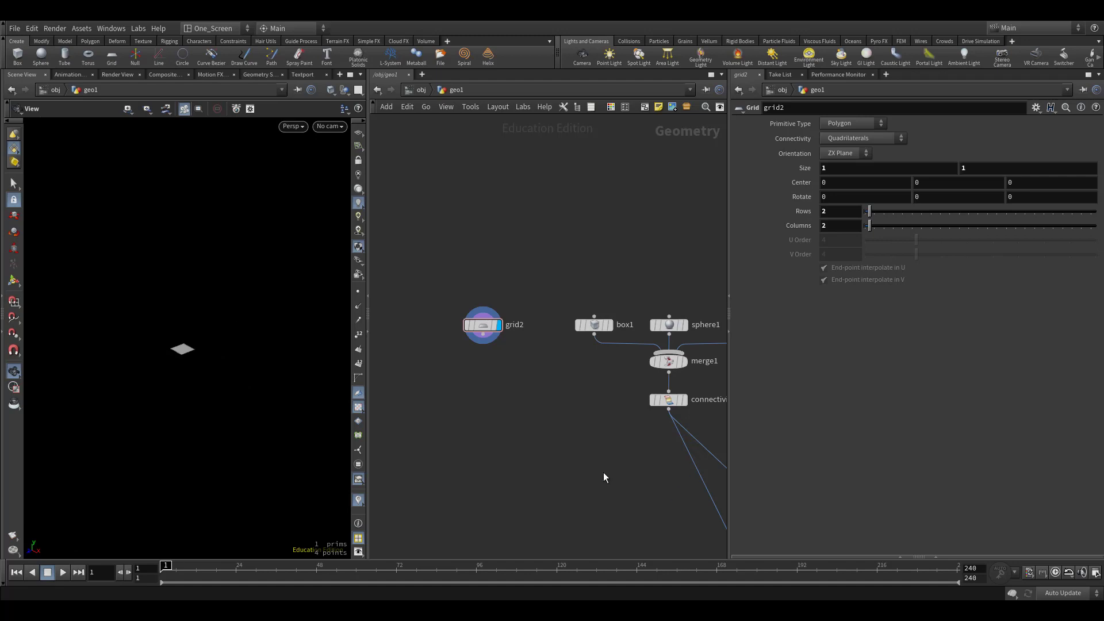
scroll(555, 361, up, 2)
click(578, 318)
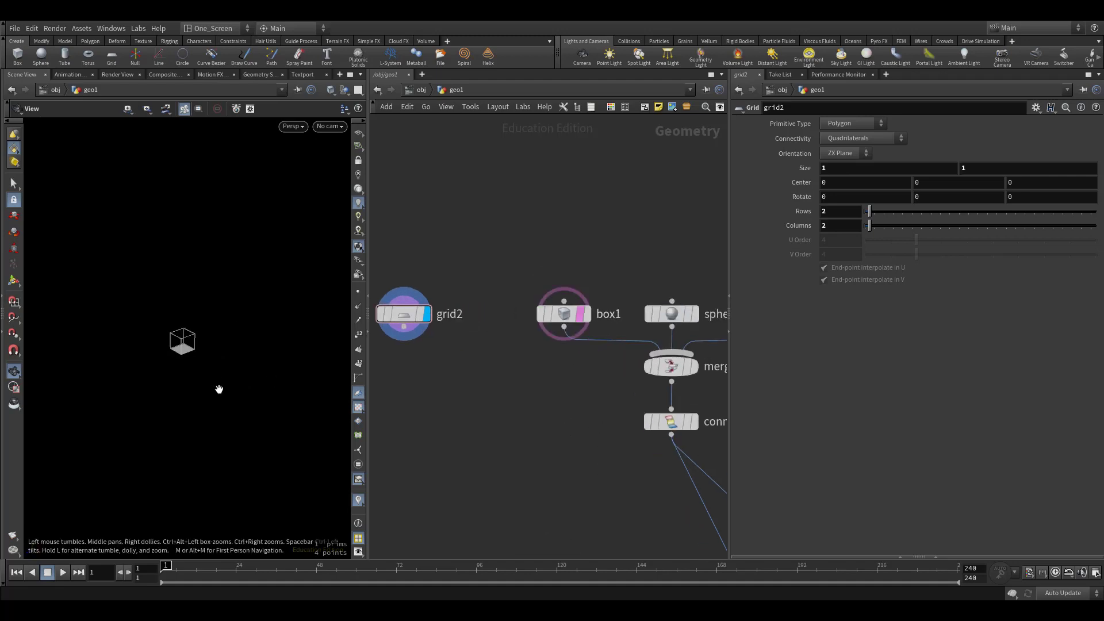
Extrude grid2 with a new polyextrude1 into a 4-unit tall column with back faces on.
click(607, 318)
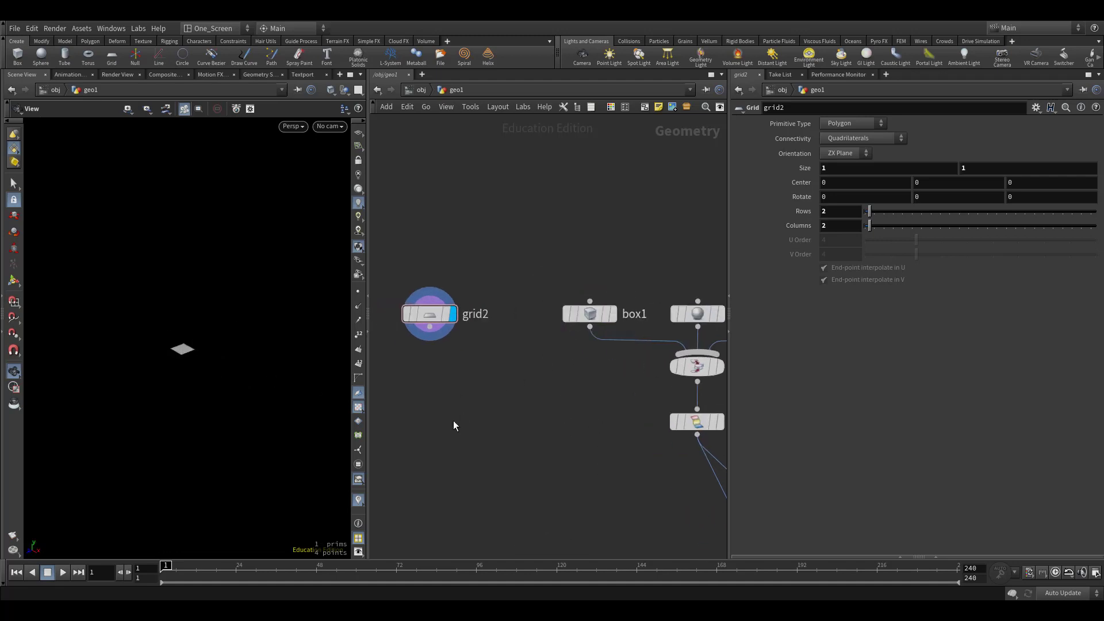
key(Tab)
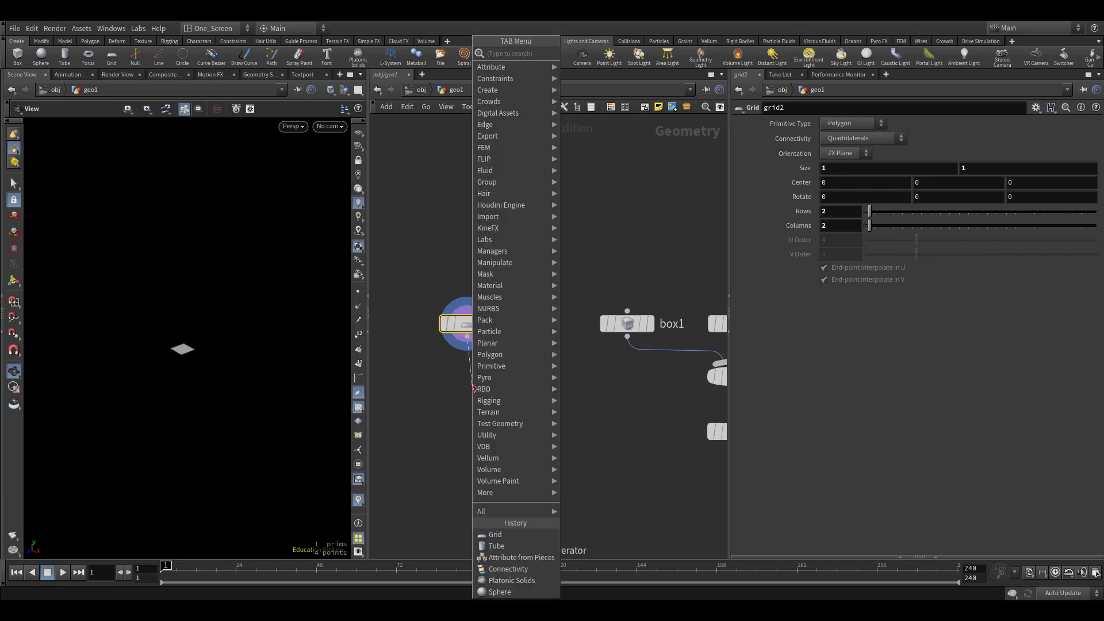
text(extr)
click(602, 147)
click(490, 377)
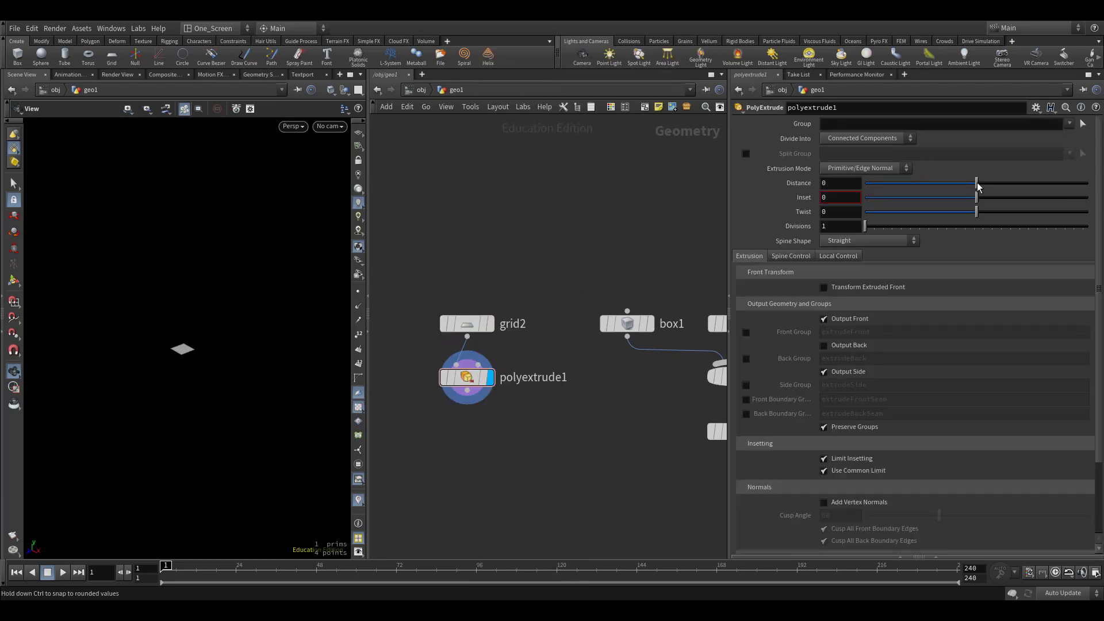
drag(976, 183, 1090, 184)
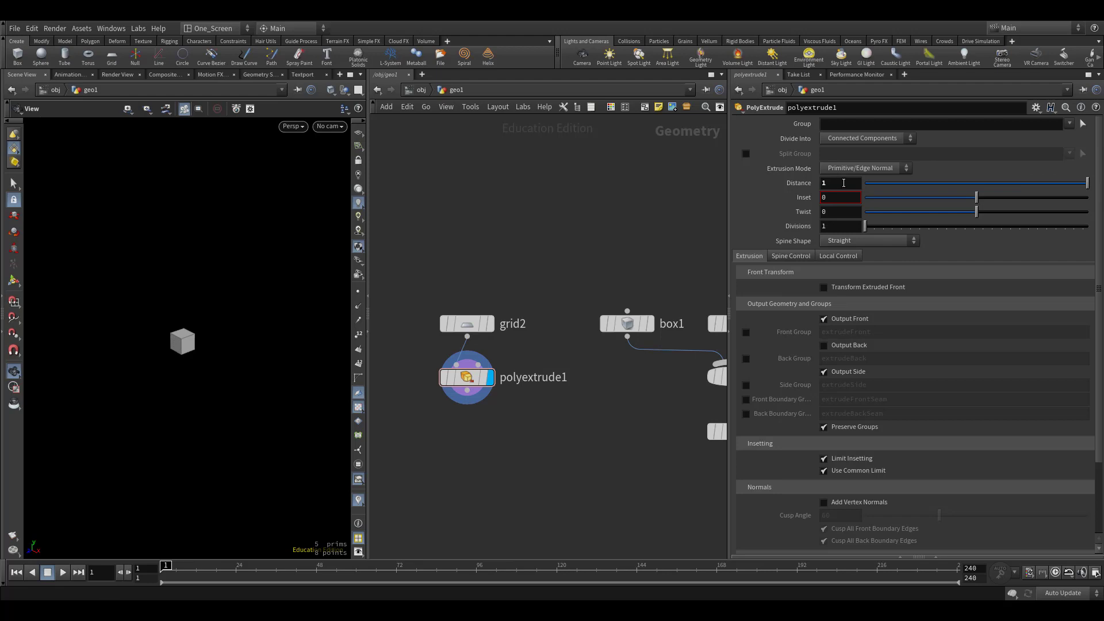
middle_drag(844, 183, 864, 192)
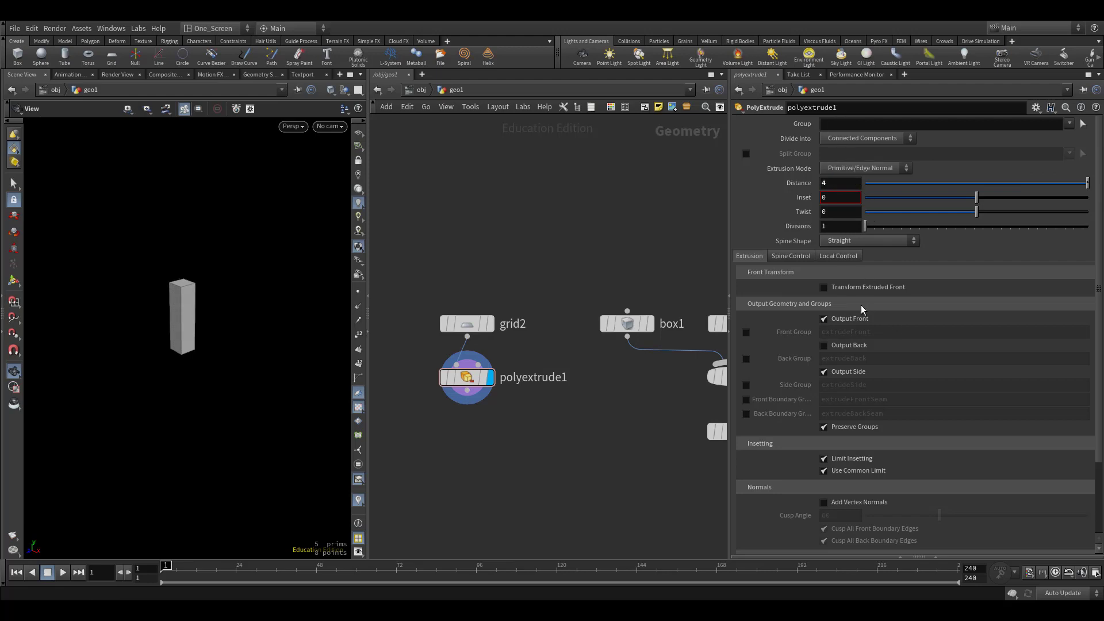
mouse_move(244, 336)
mouse_down()
mouse_move(249, 363)
mouse_move(252, 322)
mouse_move(181, 328)
mouse_up()
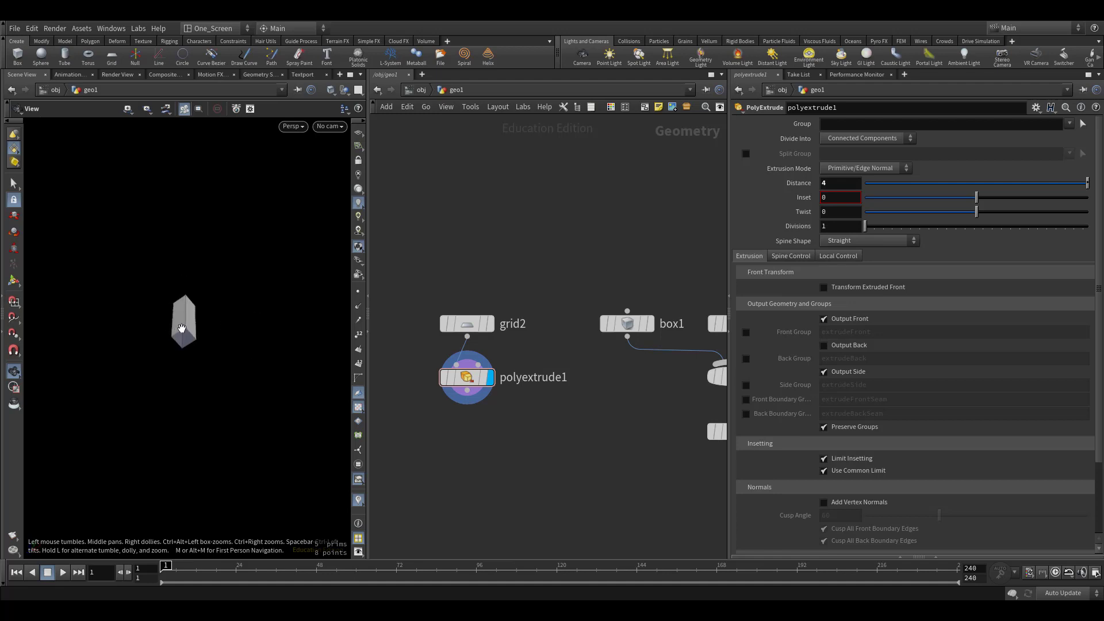
click(844, 345)
mouse_move(199, 291)
mouse_down()
mouse_move(197, 366)
mouse_move(305, 360)
mouse_up()
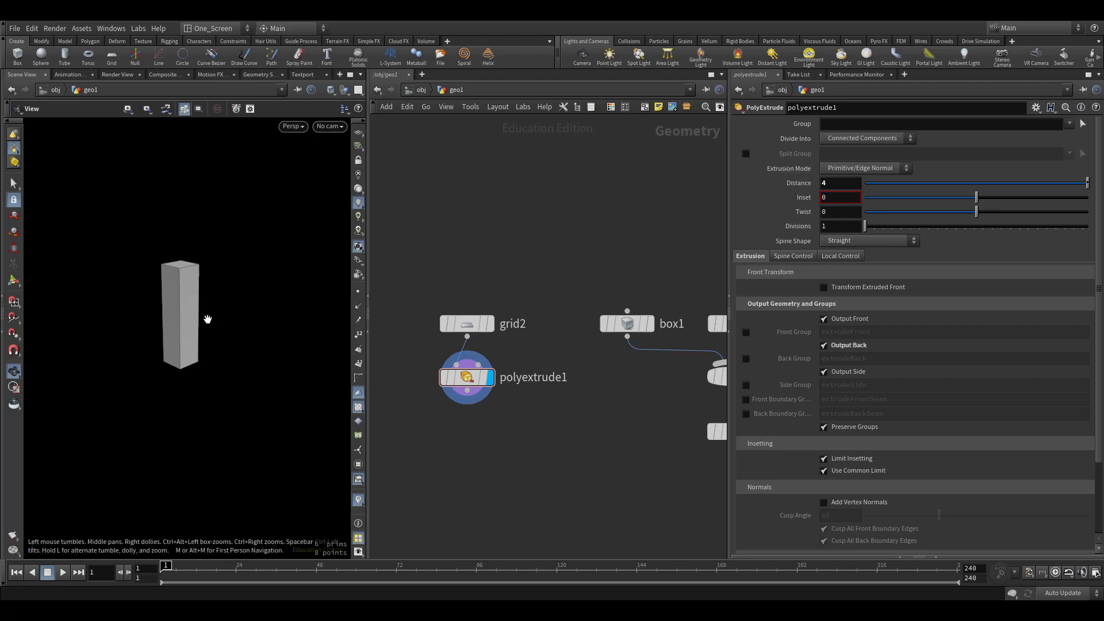
scroll(621, 414, down, 3)
scroll(568, 412, down, 3)
Select grid2 and polyextrude1 and check polyextrude1's Distance value.
drag(500, 443, 418, 243)
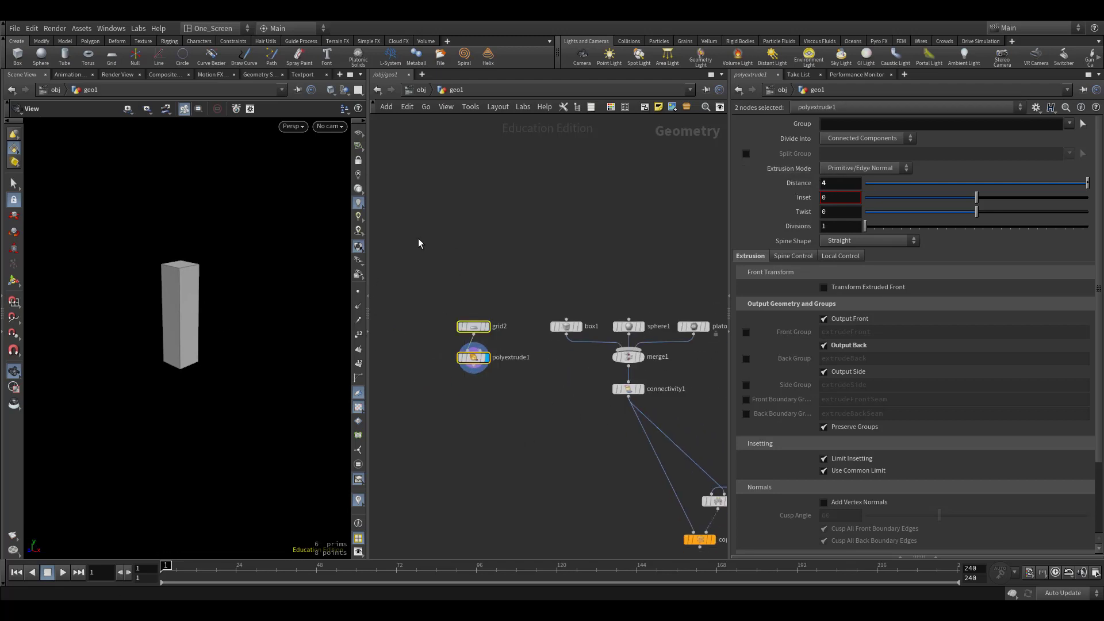
middle_drag(676, 498, 583, 469)
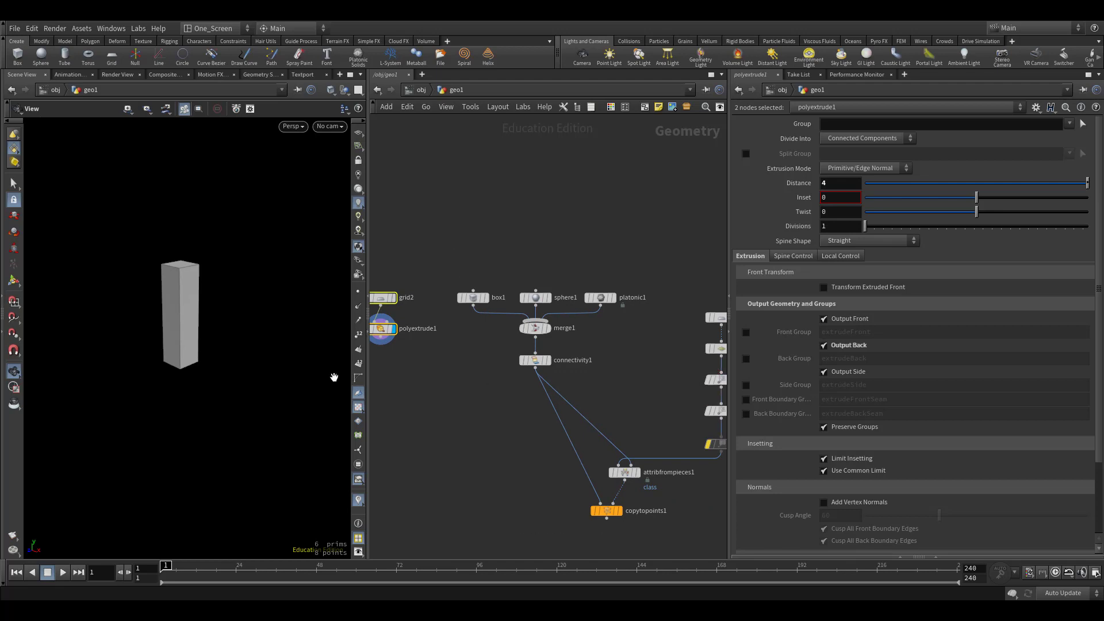
middle_drag(541, 418, 571, 424)
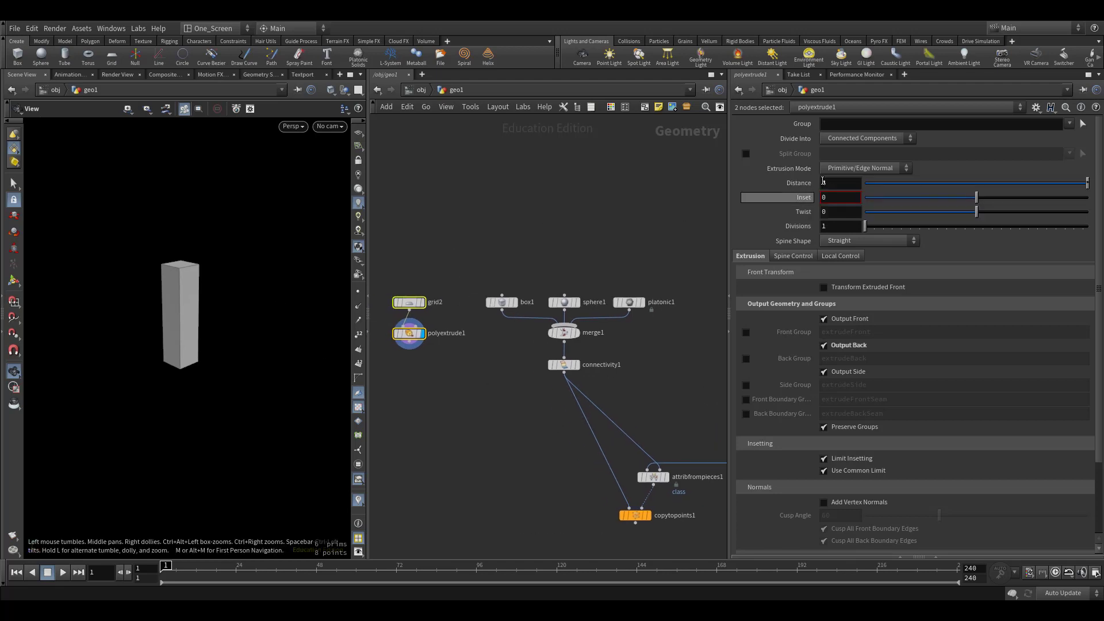
click(831, 186)
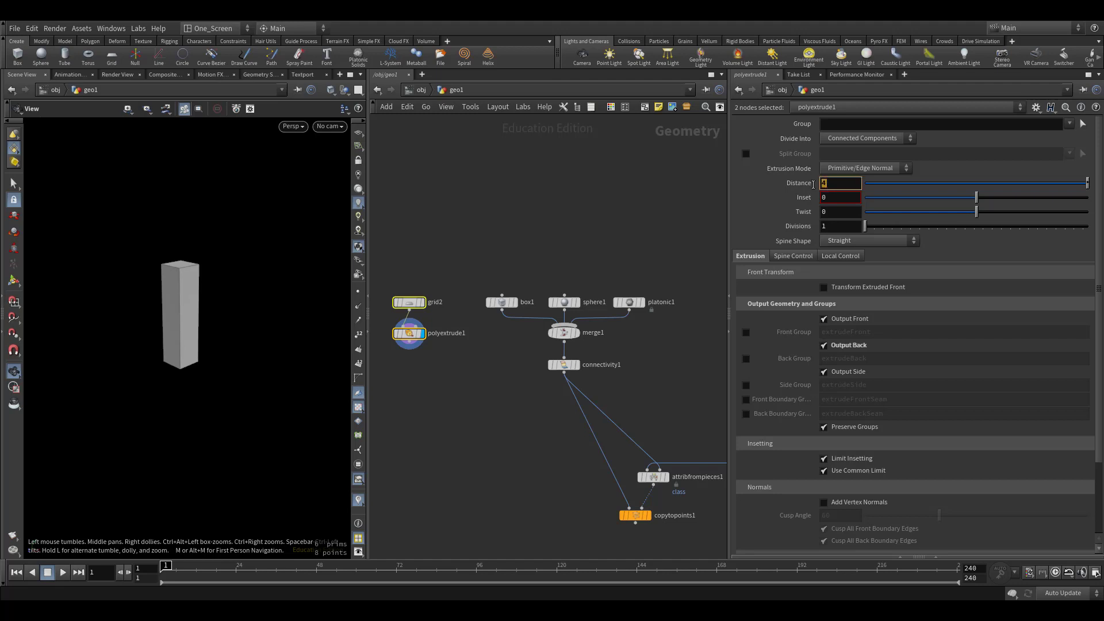
click(538, 235)
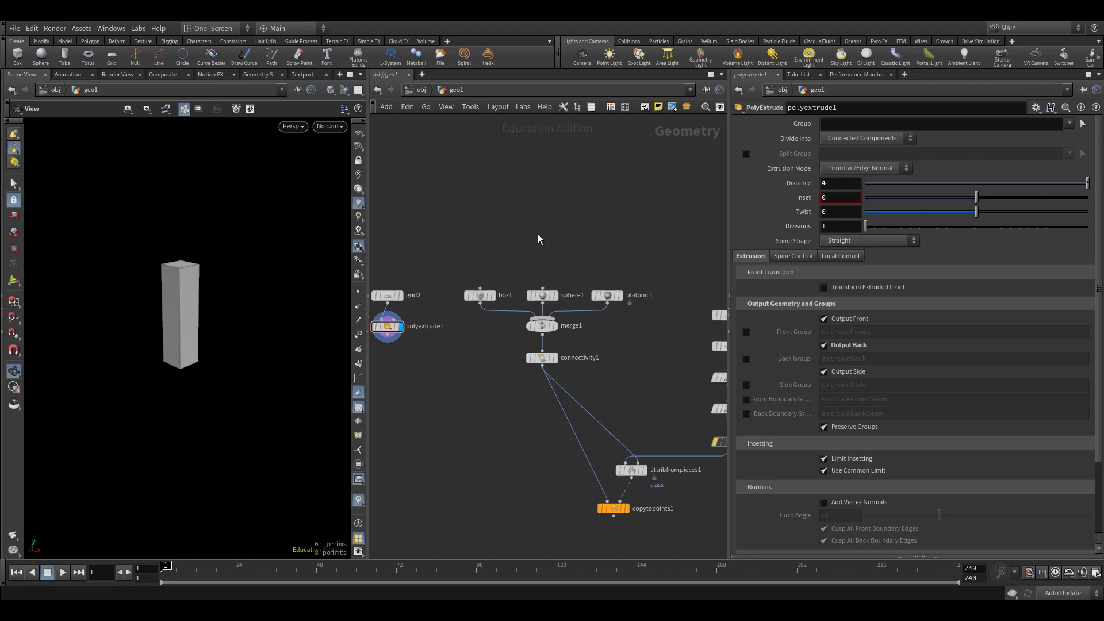
scroll(538, 239, right, 3)
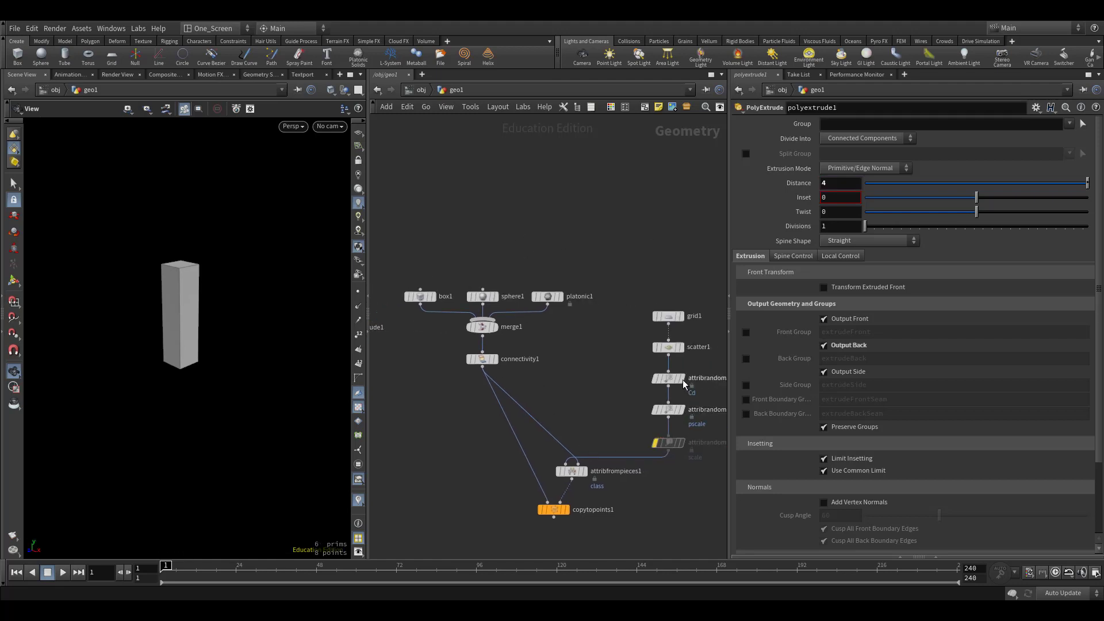
scroll(630, 407, left, 1)
middle_drag(629, 407, 676, 390)
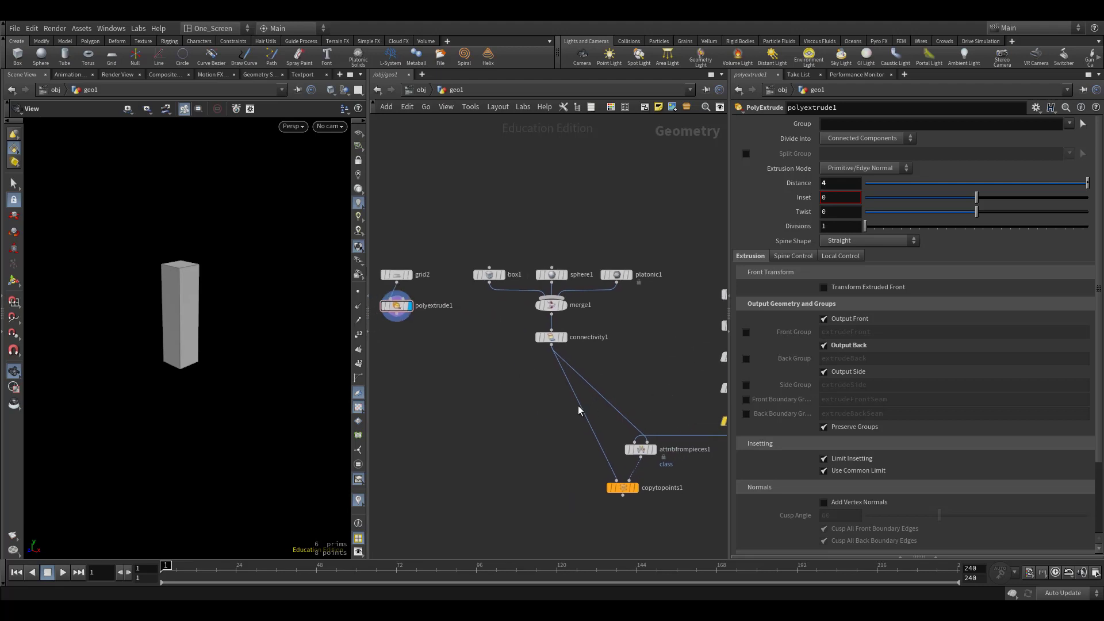
middle_drag(465, 391, 469, 390)
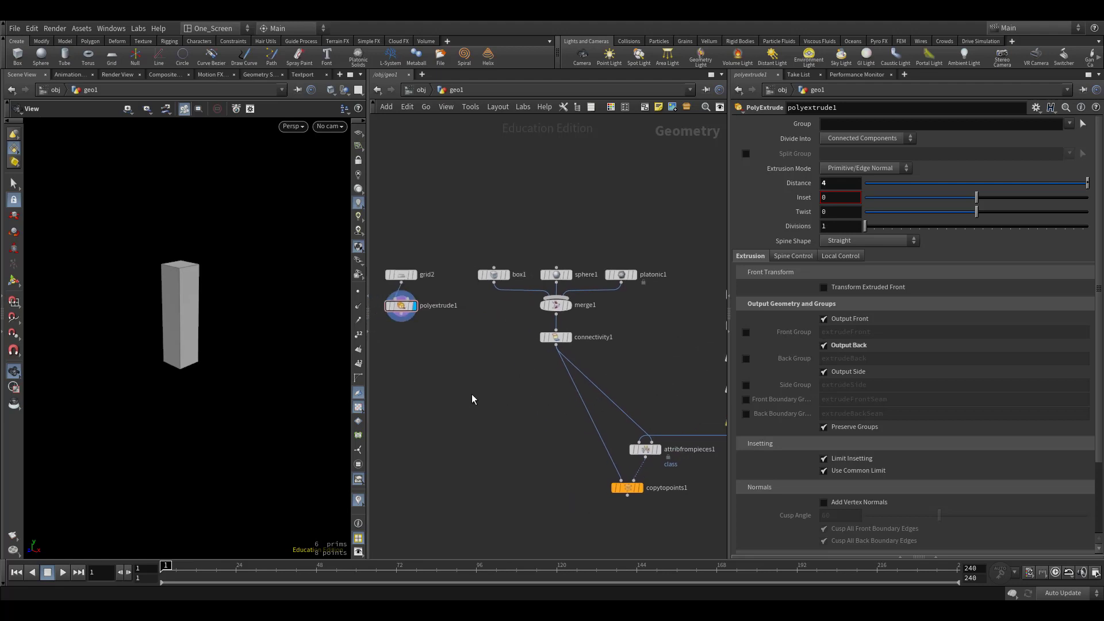
Connect polyextrude1 into merge1, move grid2 and polyextrude1 beside platonic1, and select connectivity1.
drag(406, 320, 516, 309)
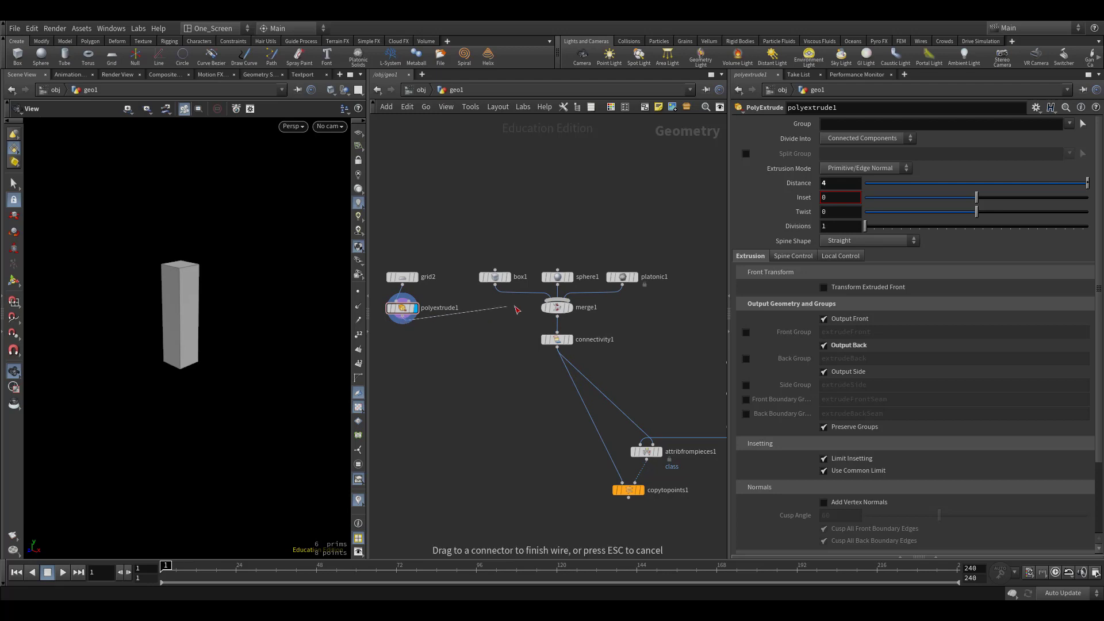
click(557, 299)
drag(393, 314, 683, 287)
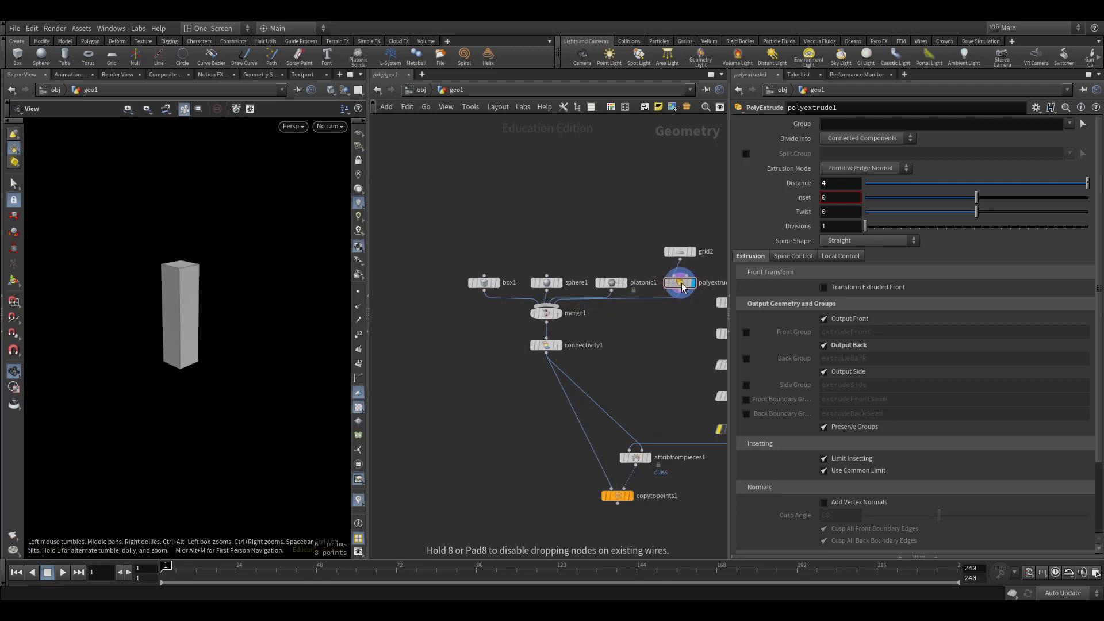
drag(432, 380, 480, 323)
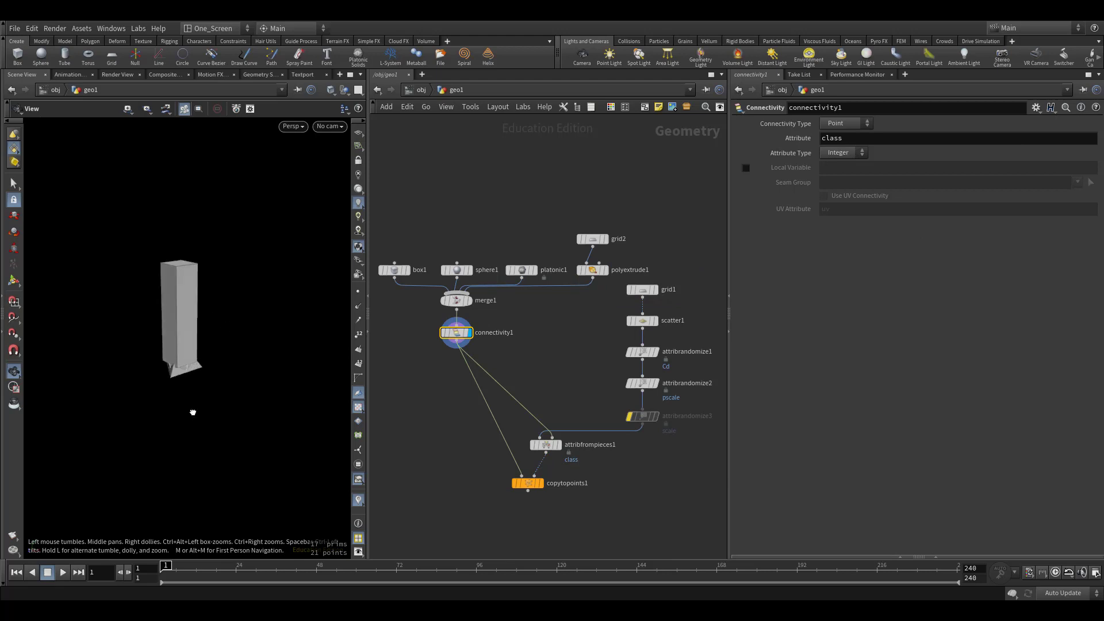
Check the per-point class values in the Geometry Spreadsheet, then return to the Scene View.
key(alt+8)
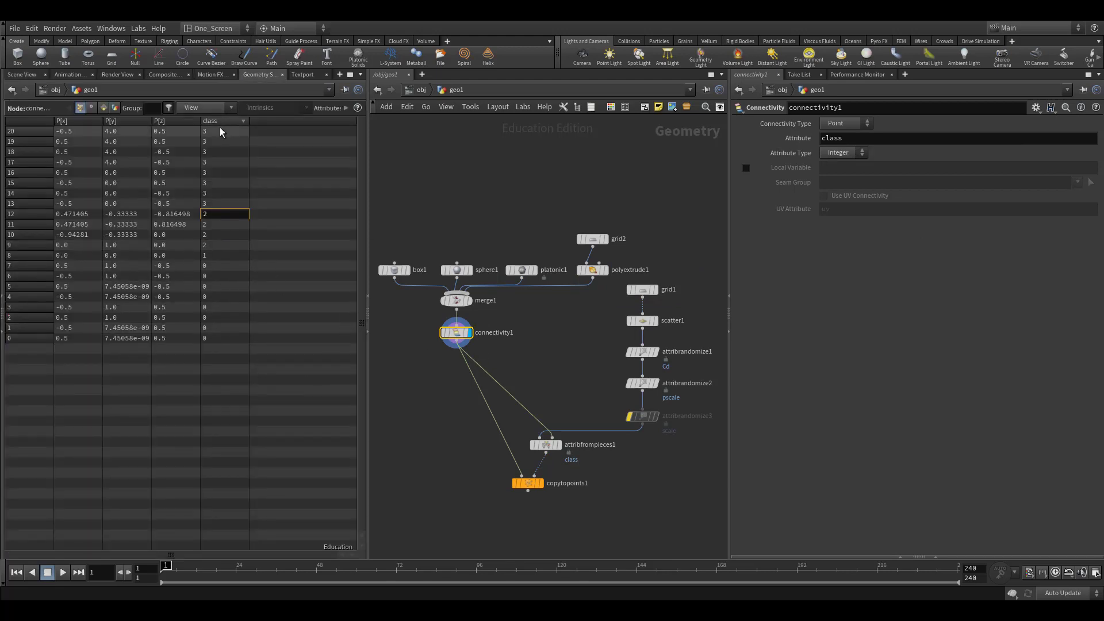
click(21, 77)
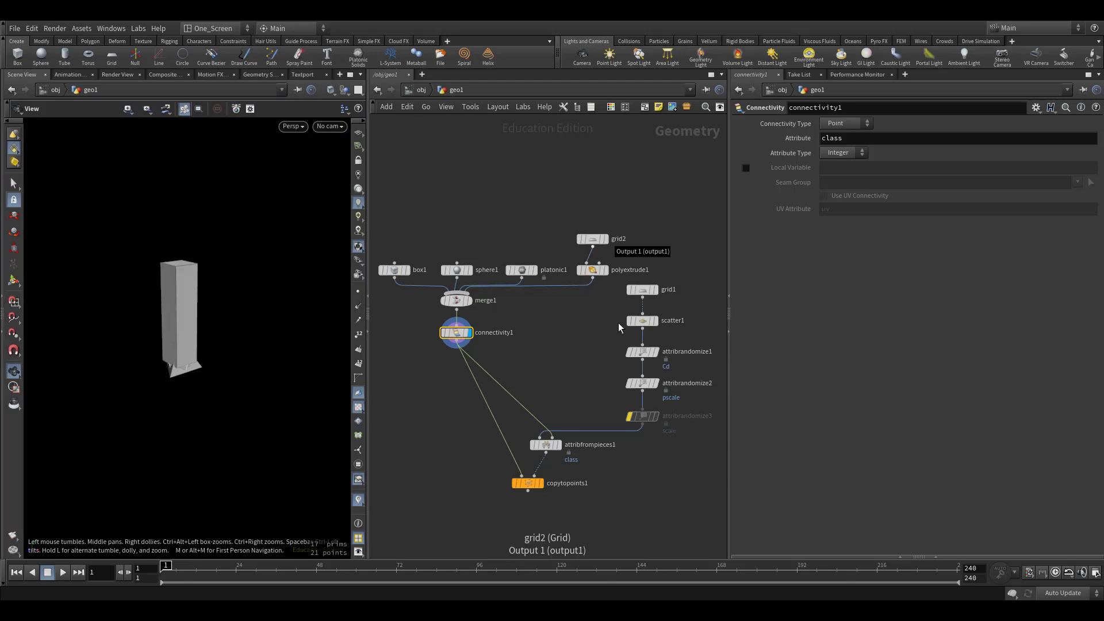
middle_drag(602, 248, 589, 194)
middle_drag(571, 410, 653, 426)
Show copytopoints1's scattered shapes in the viewport and select attribfrompieces1.
click(612, 446)
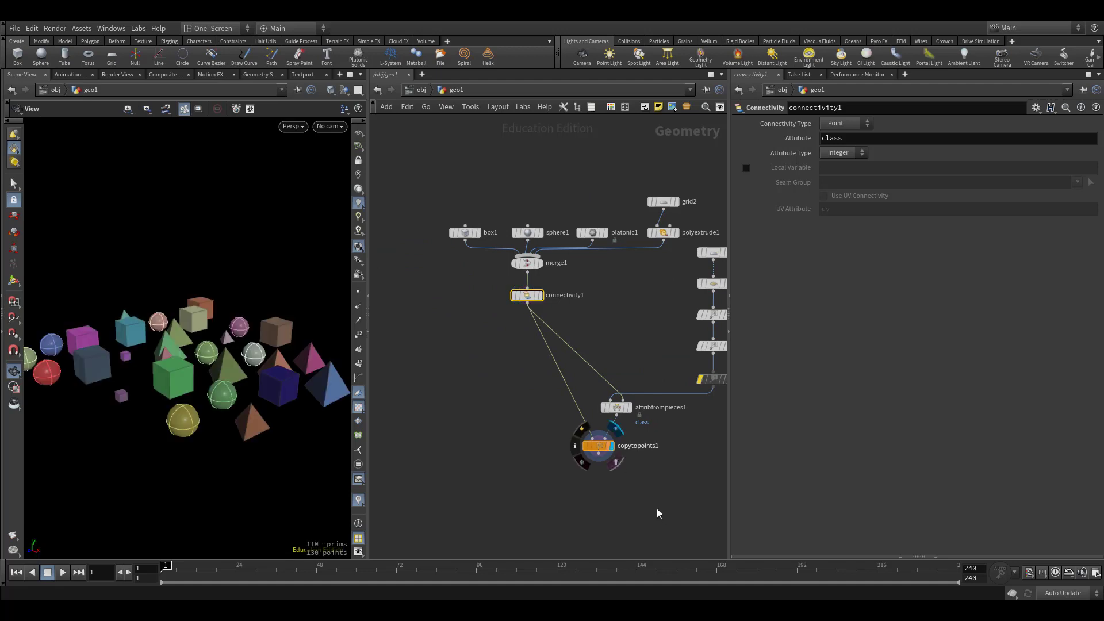
drag(256, 408, 270, 410)
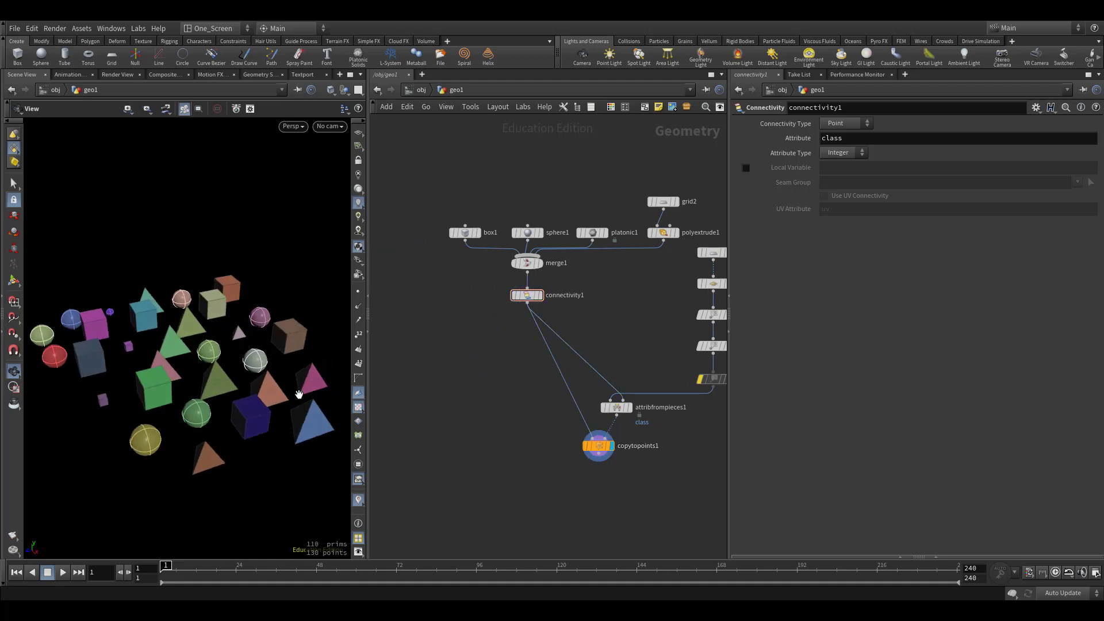
drag(310, 481, 270, 448)
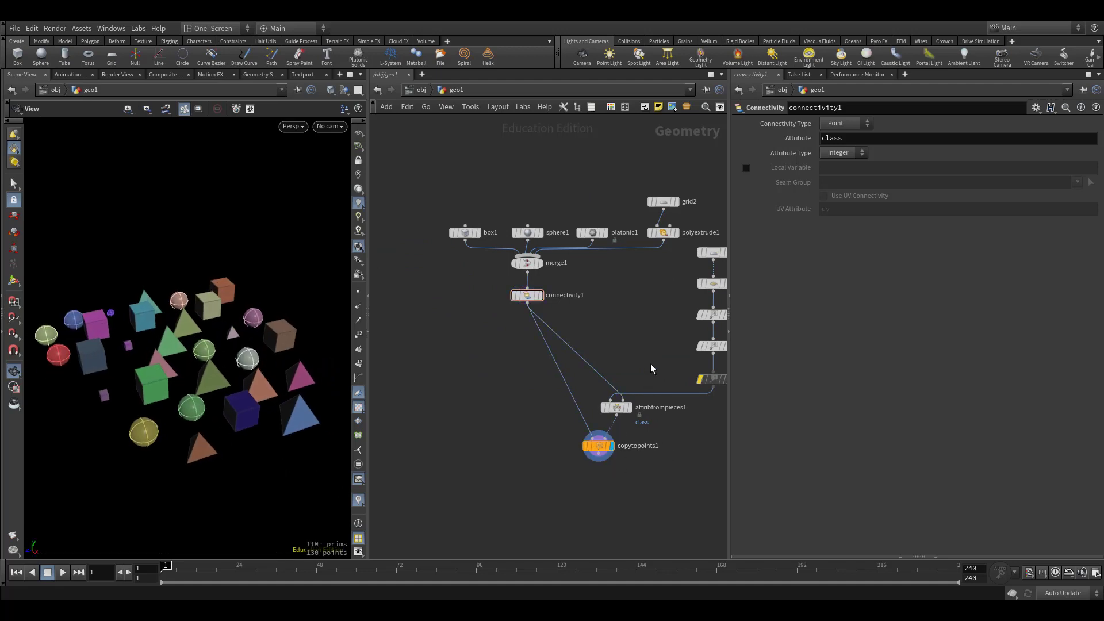
drag(654, 349, 600, 425)
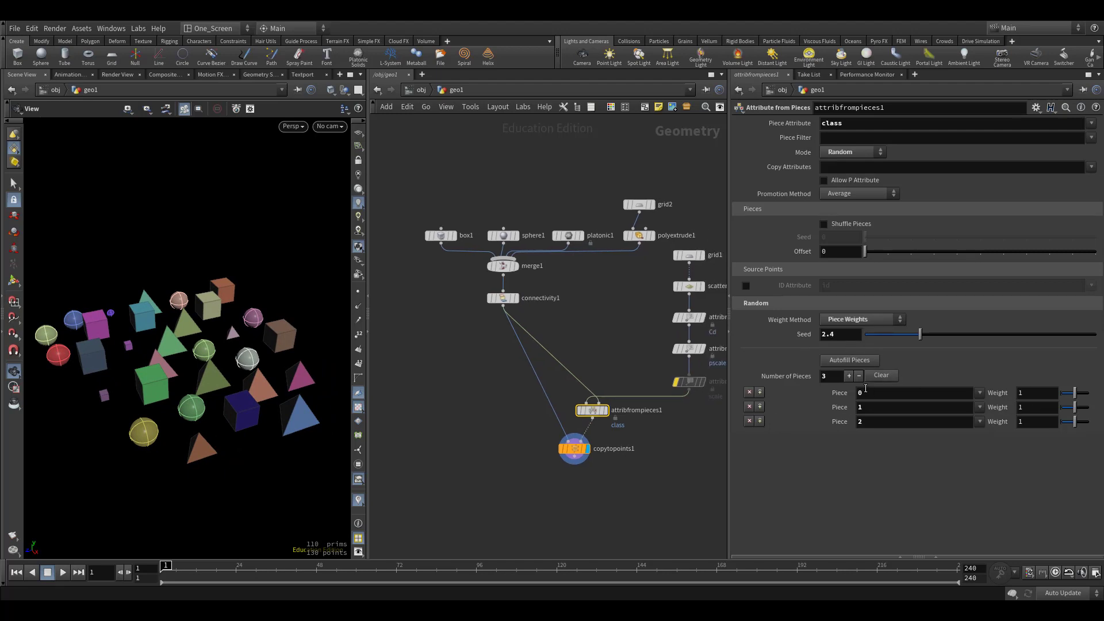
Give attribfrompieces1 four pieces with Uniform Distribution weighting so tall columns appear.
click(857, 361)
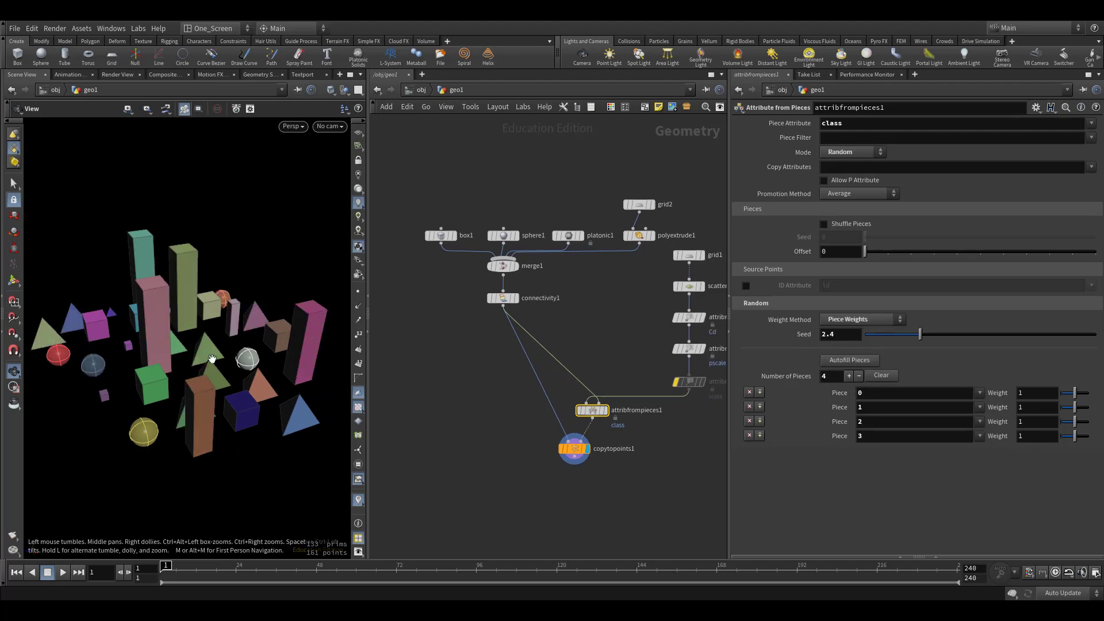
mouse_move(197, 419)
mouse_down()
mouse_move(212, 412)
mouse_move(322, 472)
mouse_up()
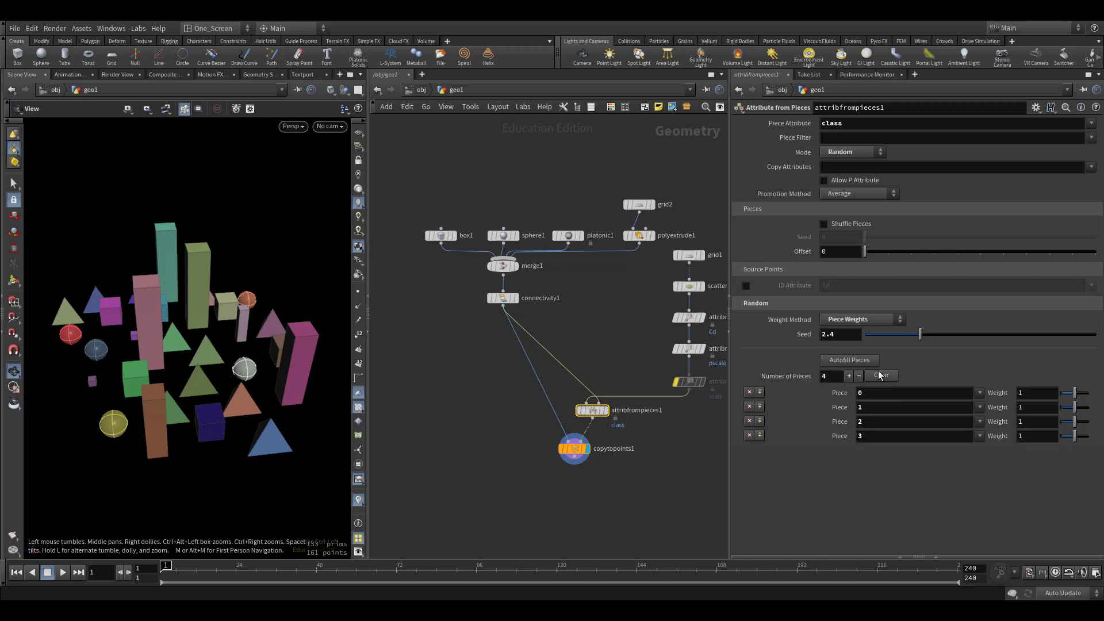
click(874, 322)
click(858, 335)
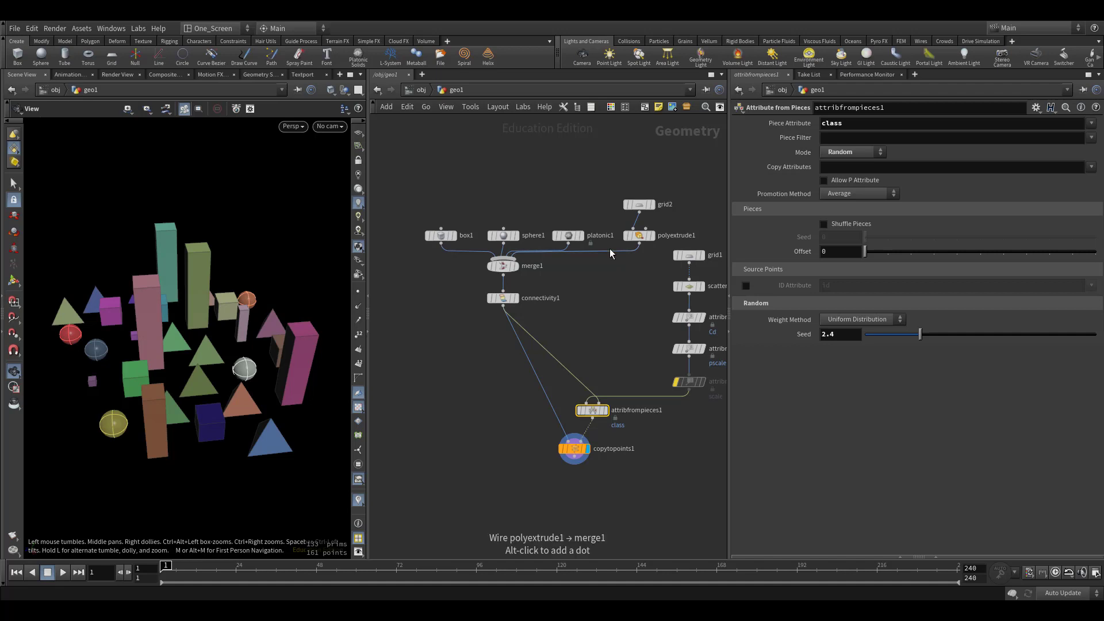
Briefly disconnect platonic1 from merge1, then undo to restore the connection.
drag(568, 235, 570, 182)
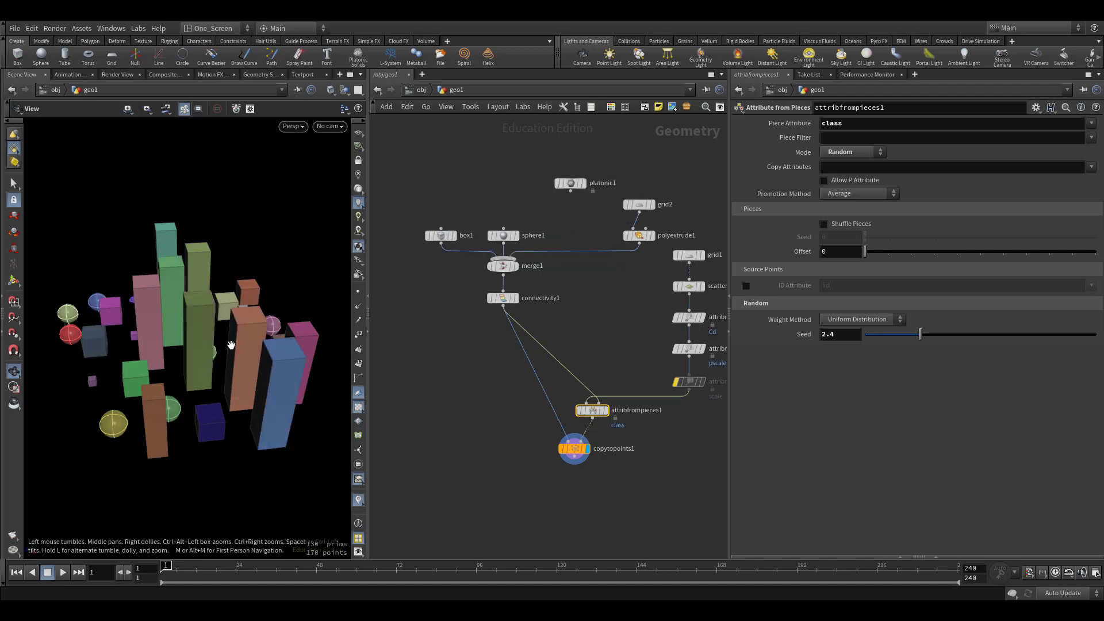
mouse_move(229, 339)
mouse_down()
mouse_move(215, 383)
mouse_move(241, 351)
mouse_up()
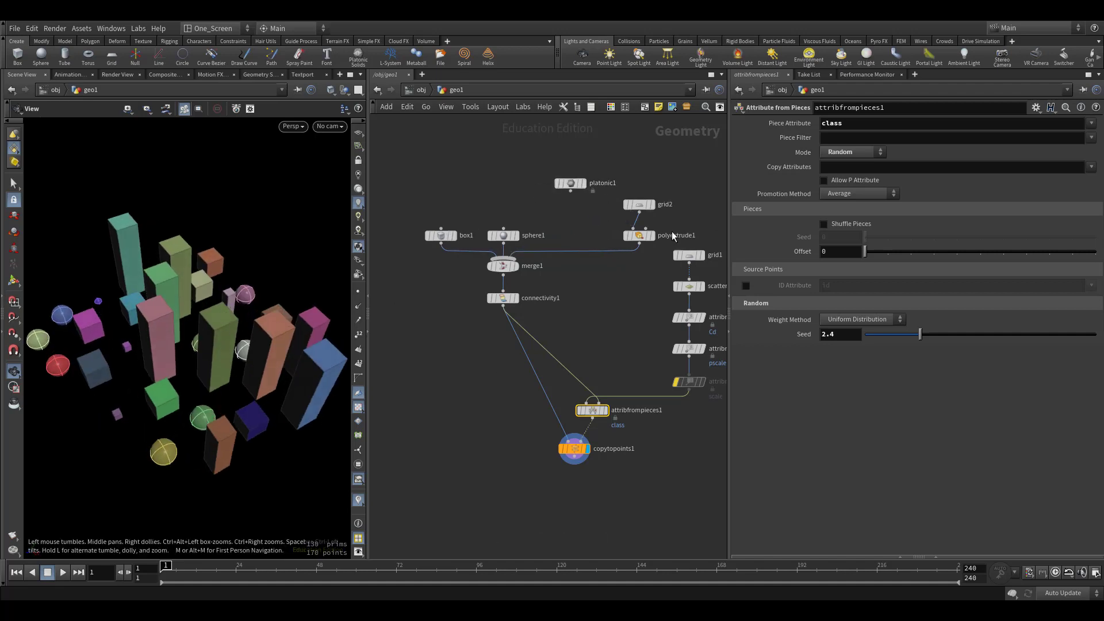
key(ctrl+z)
mouse_move(259, 345)
mouse_down()
mouse_move(289, 363)
mouse_move(314, 351)
mouse_up()
Reposition copytopoints1 beneath attribfrompieces1 in the network.
middle_drag(631, 232, 590, 245)
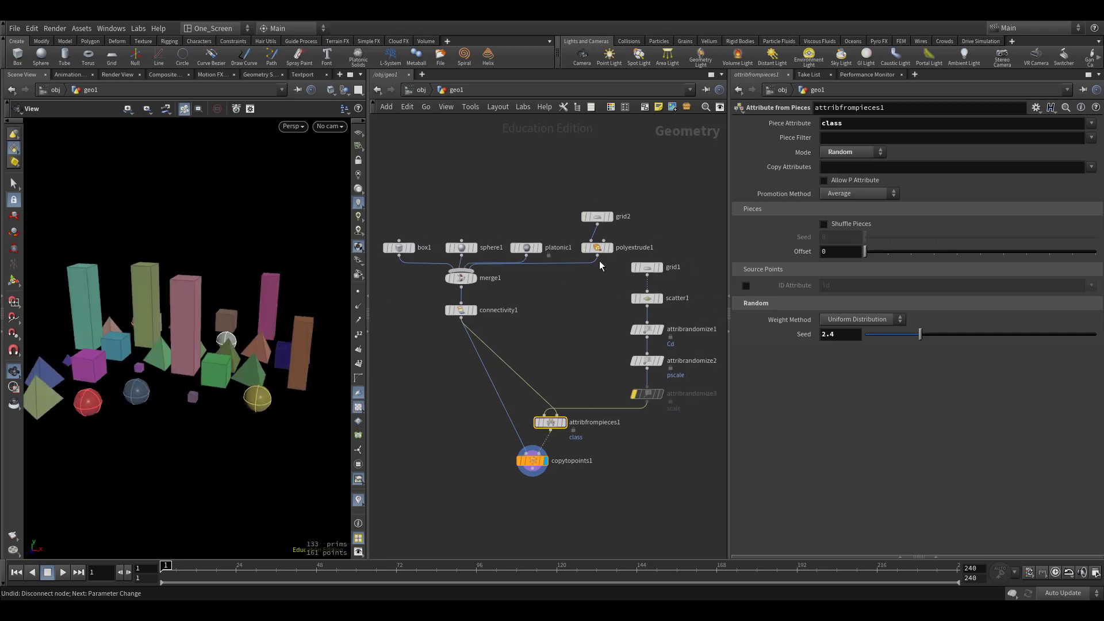
click(589, 244)
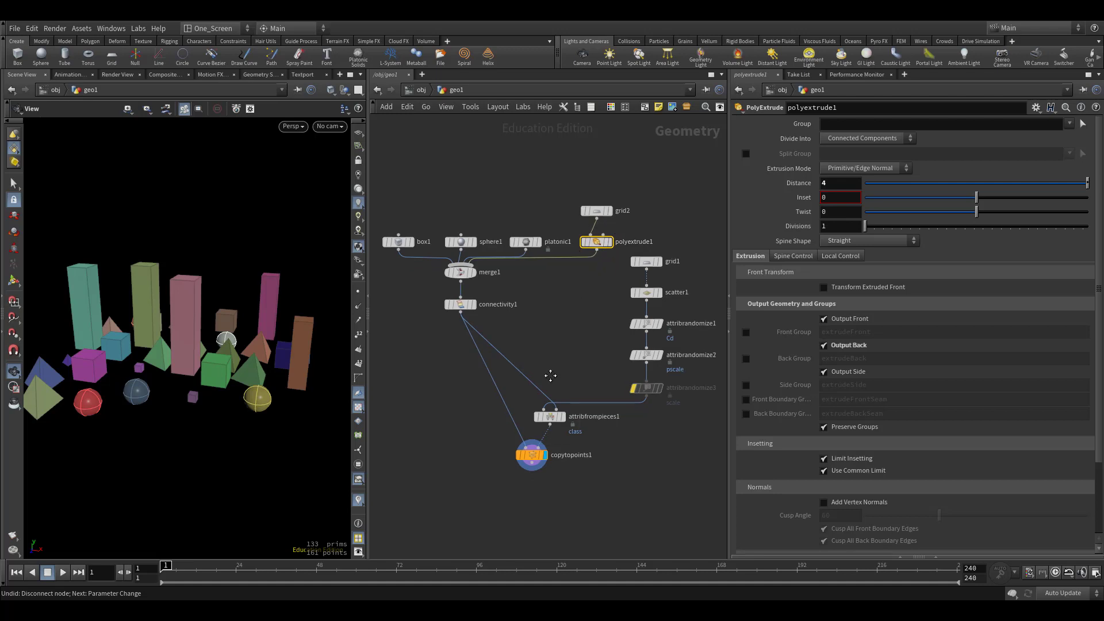
middle_drag(559, 428, 549, 394)
drag(521, 427, 538, 419)
mouse_move(566, 457)
mouse_down()
mouse_move(521, 378)
mouse_move(613, 390)
mouse_up()
click(539, 389)
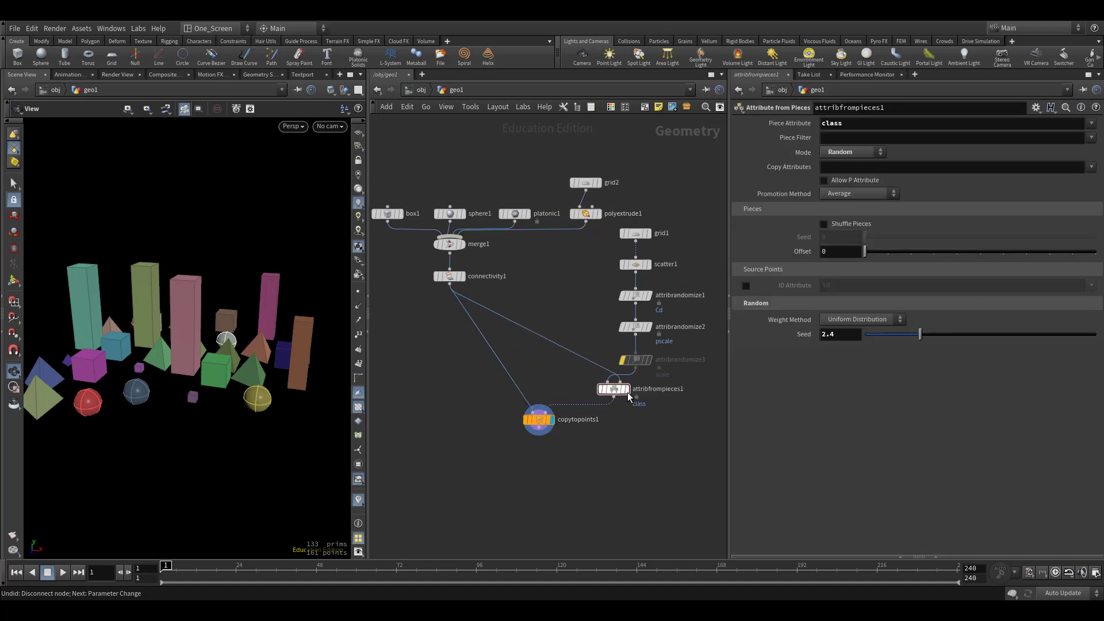
Move the grid1-to-attribfrompieces1 chain up and right, with copytopoints1 aligned below it.
mouse_move(701, 413)
mouse_down()
mouse_move(631, 276)
mouse_move(626, 229)
mouse_up()
scroll(632, 442, down, 2)
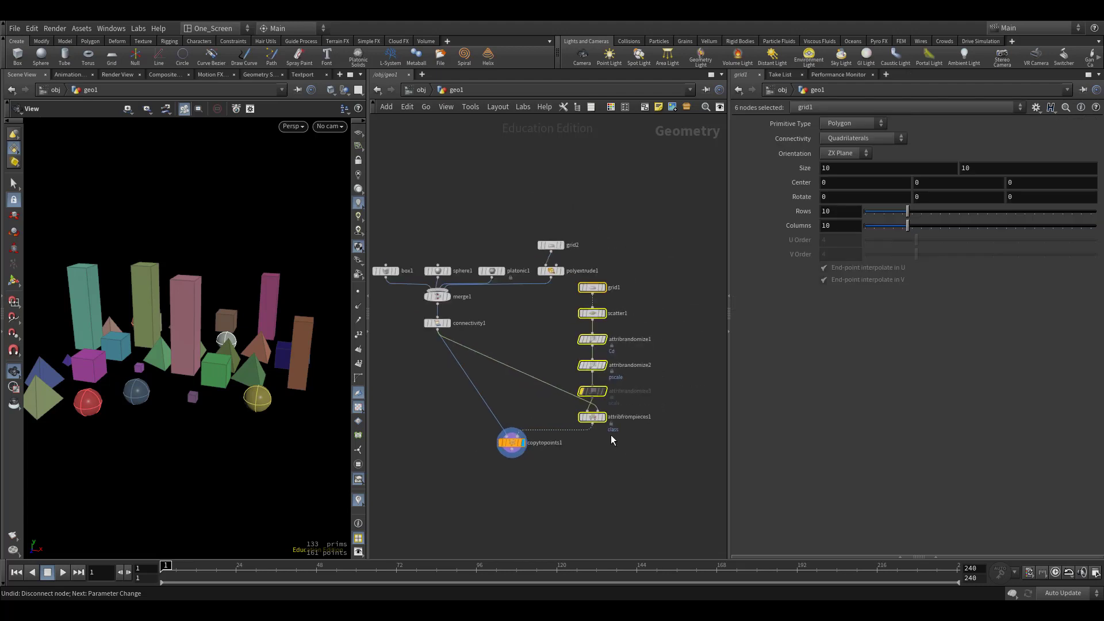
drag(594, 418, 663, 402)
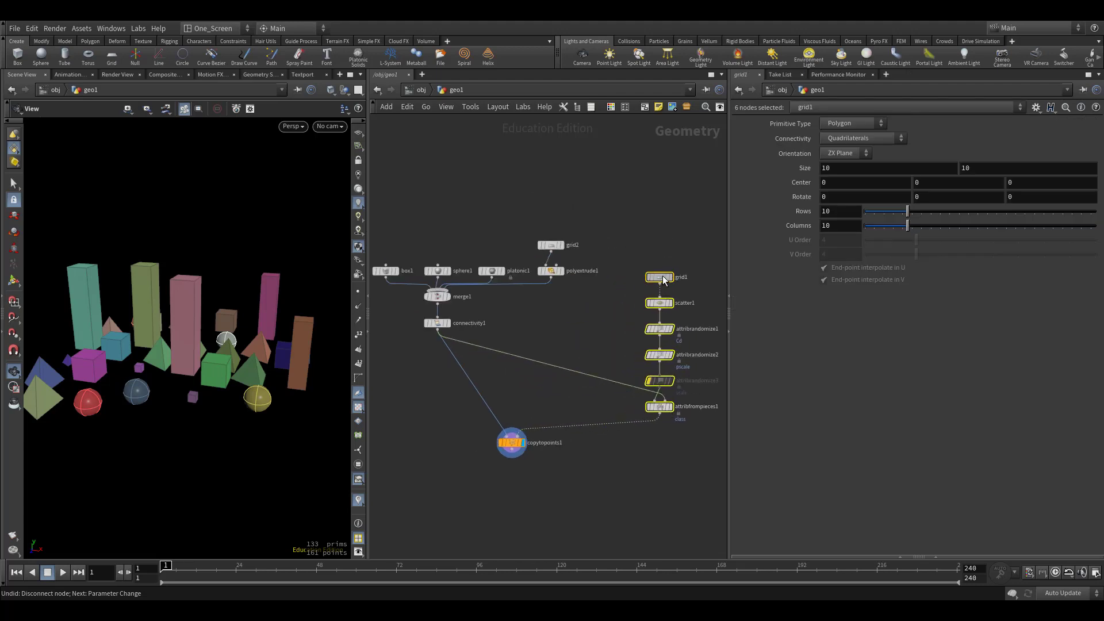
scroll(557, 414, up, 2)
scroll(503, 419, up, 2)
drag(500, 419, 608, 426)
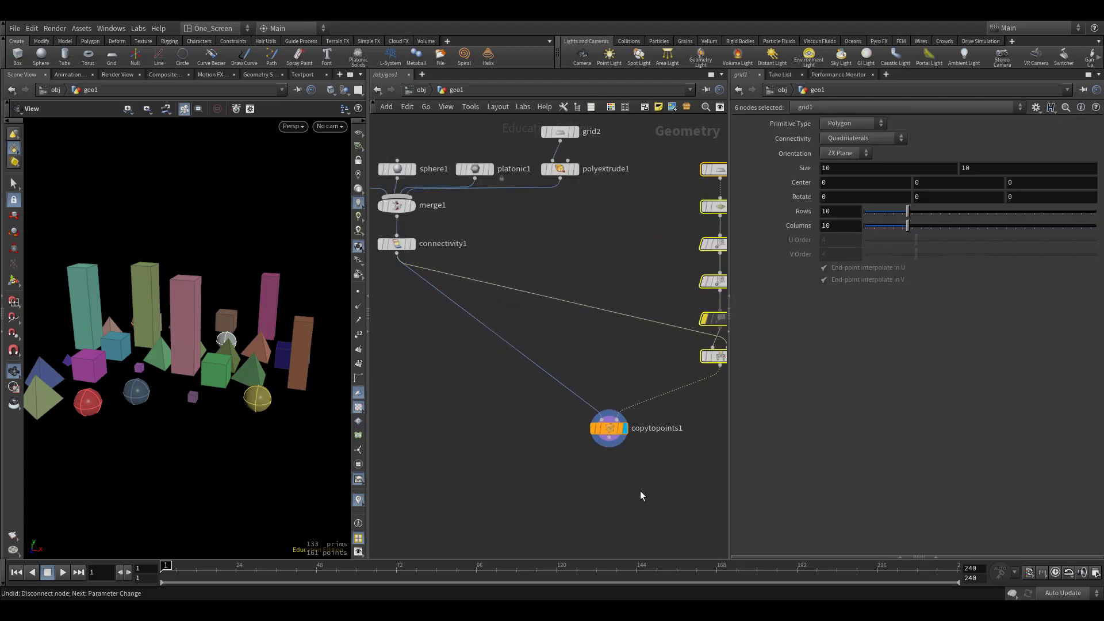
scroll(641, 493, up, 1)
click(631, 556)
scroll(531, 481, down, 2)
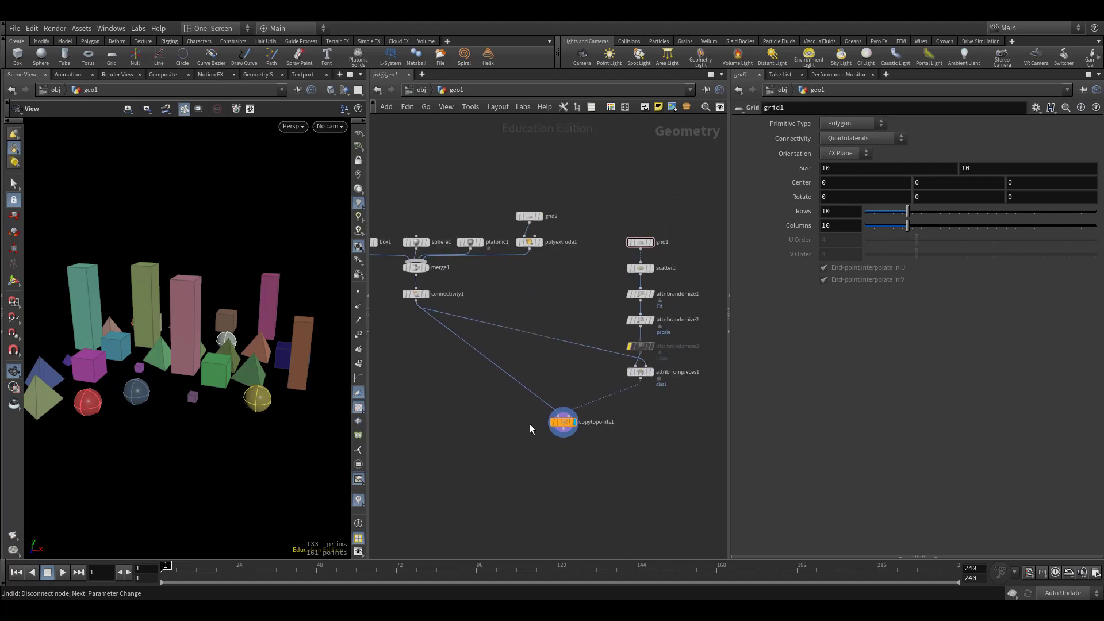
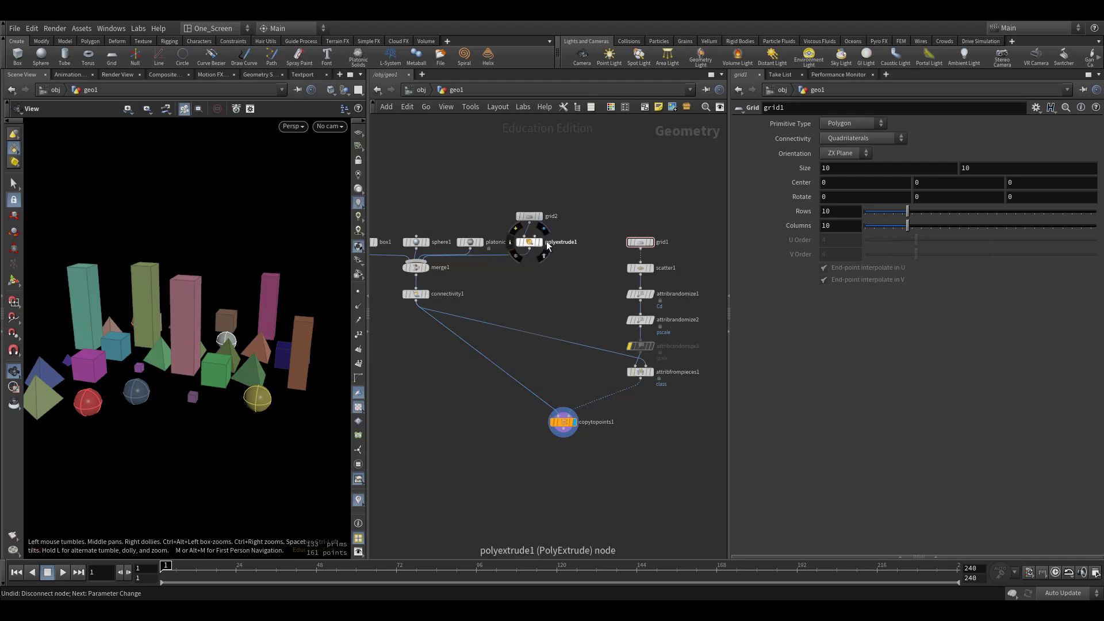
Add a For-Each Point loop and feed attribfrompieces1's points into foreach_begin1.
key(Tab)
text(fo)
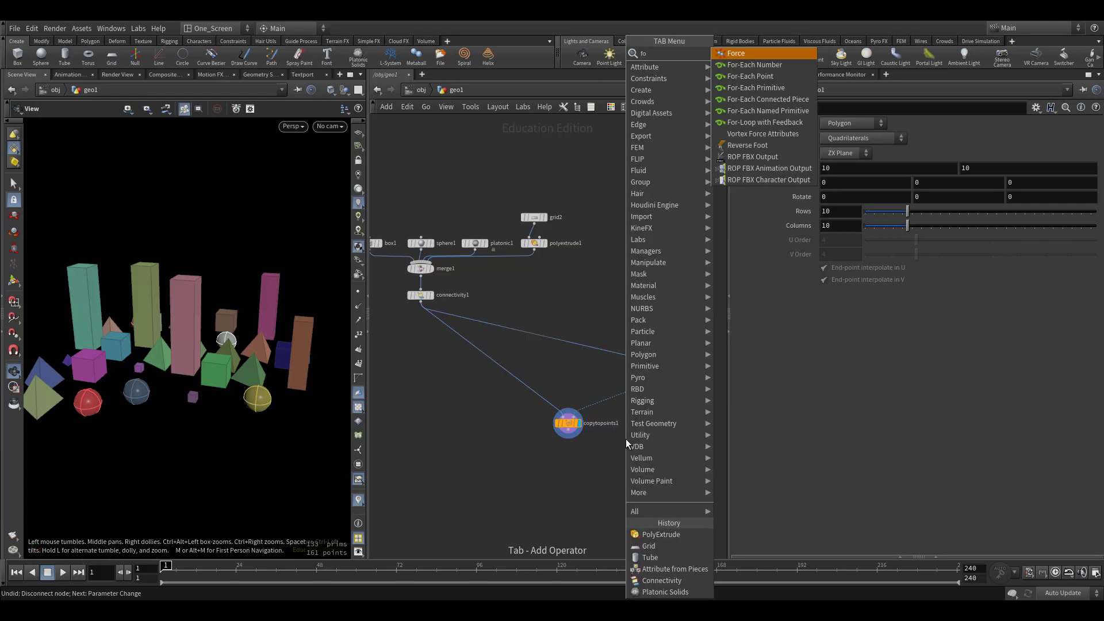
text(r e)
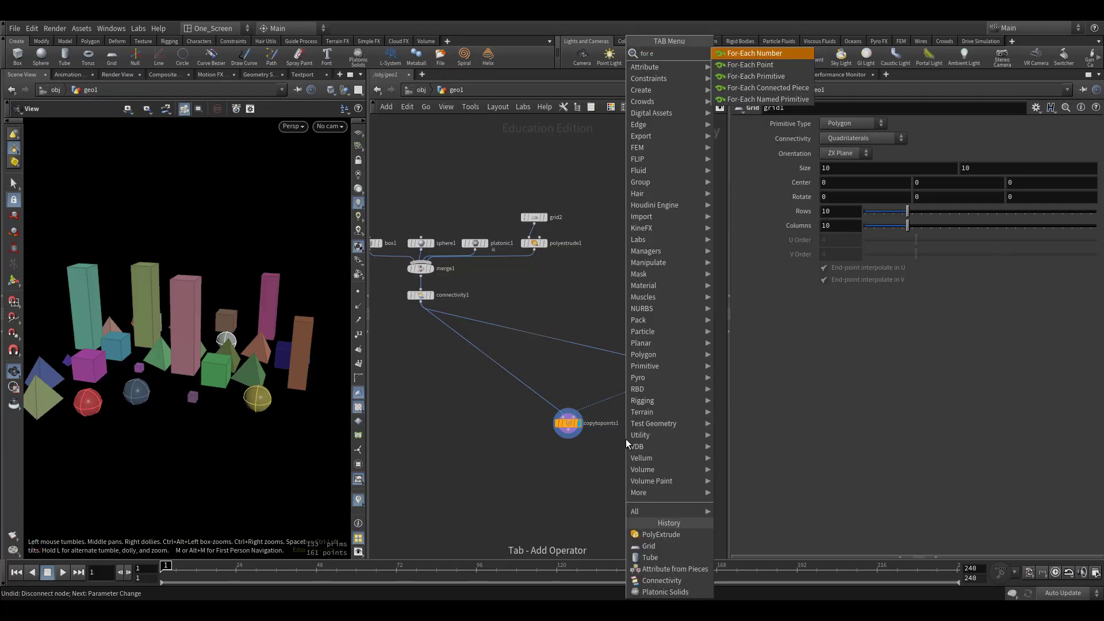
key(Return)
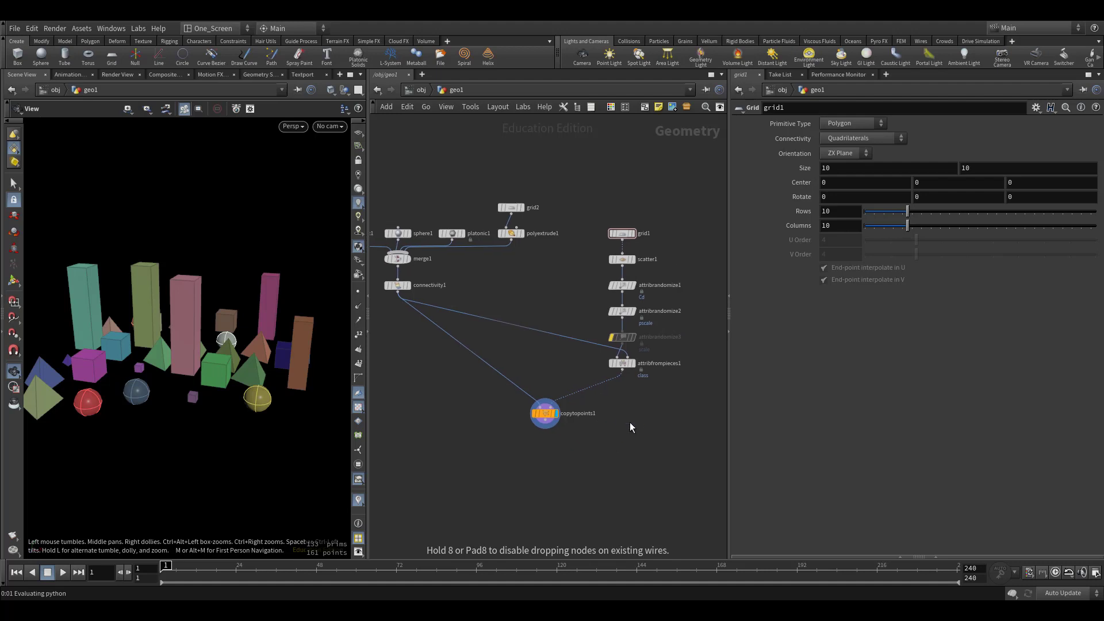
click(619, 424)
drag(516, 414, 524, 428)
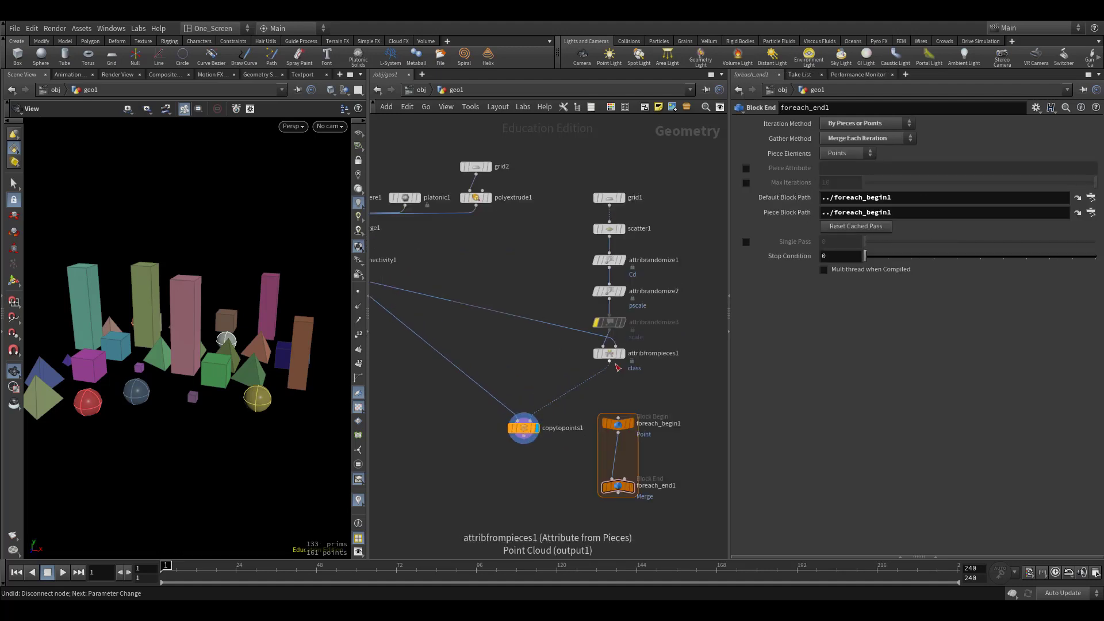
click(609, 362)
click(618, 418)
Route copytopoints1 through foreach_begin1 into foreach_end1, align the loop nodes, and display foreach_end1.
click(531, 415)
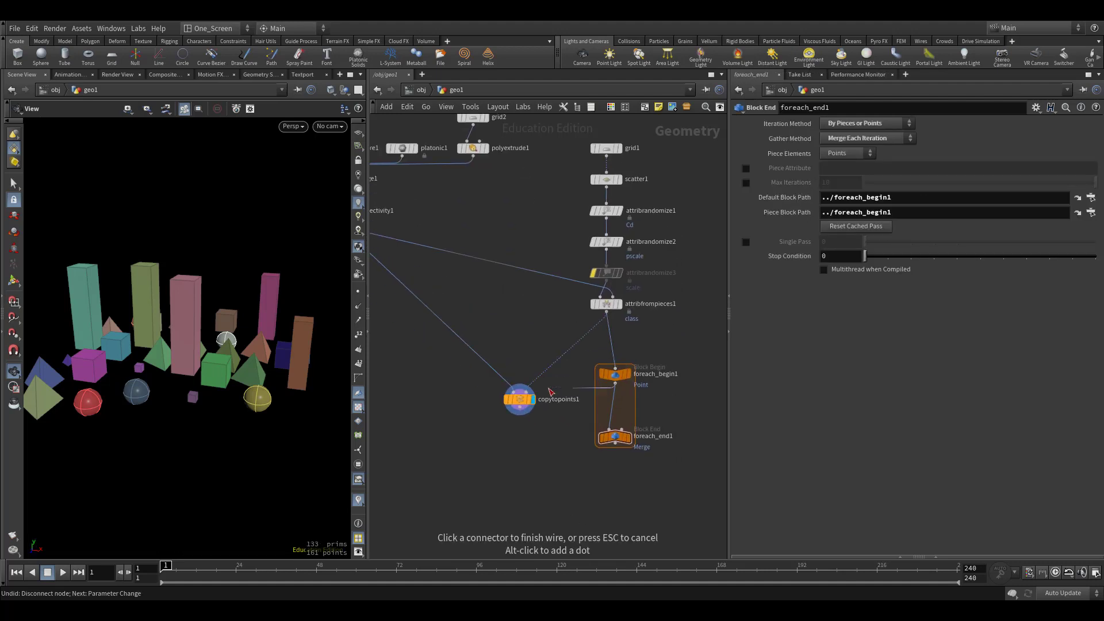
click(620, 377)
drag(619, 377, 608, 342)
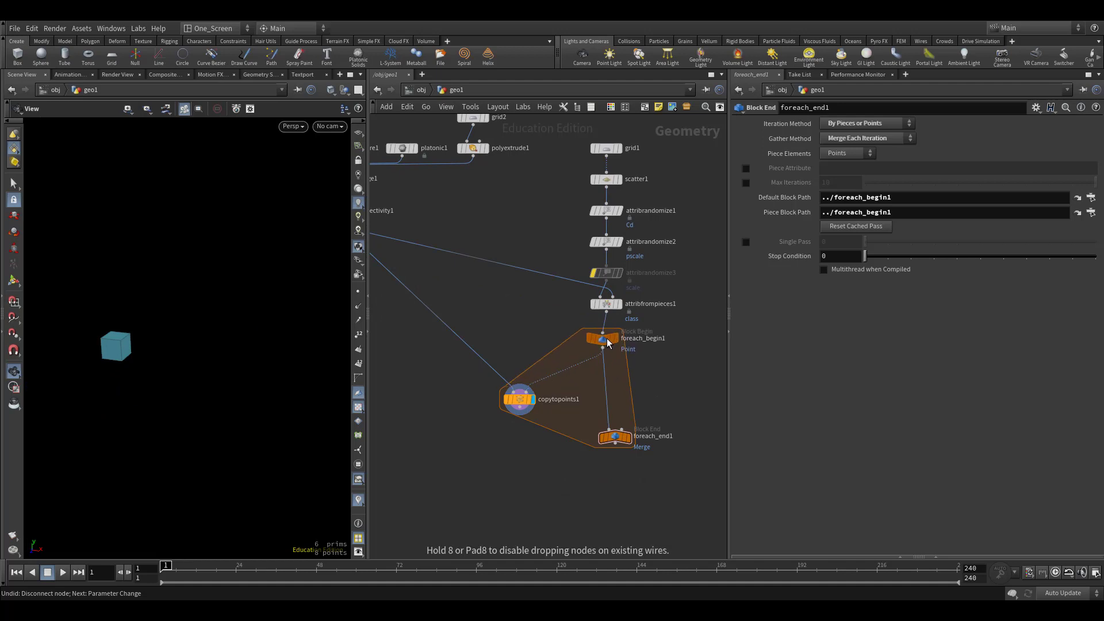
click(523, 412)
click(615, 429)
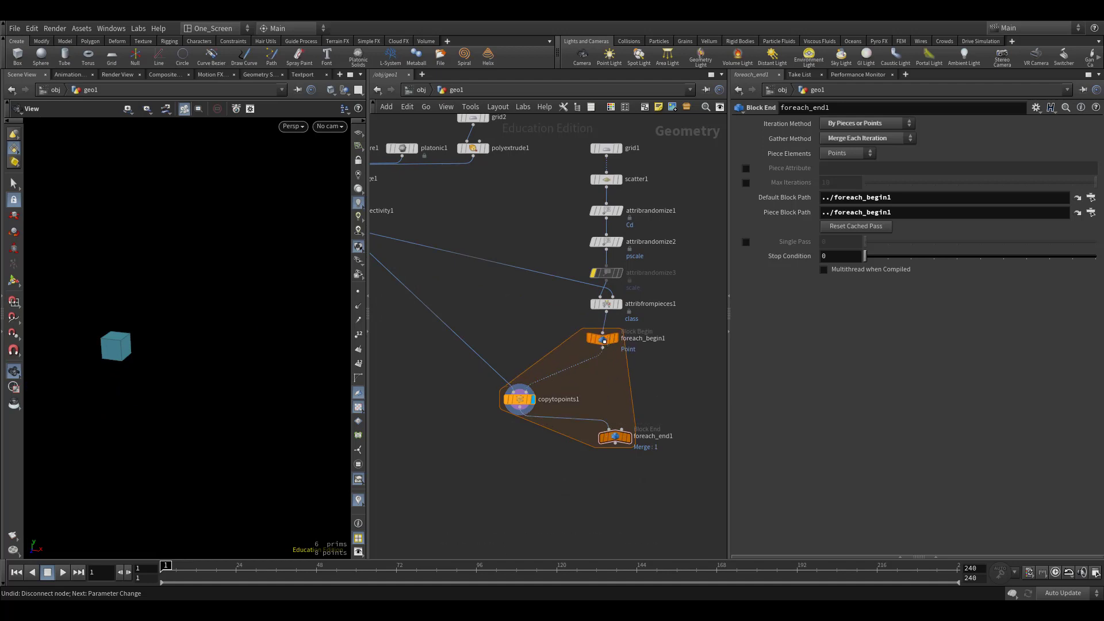
key(l)
click(620, 402)
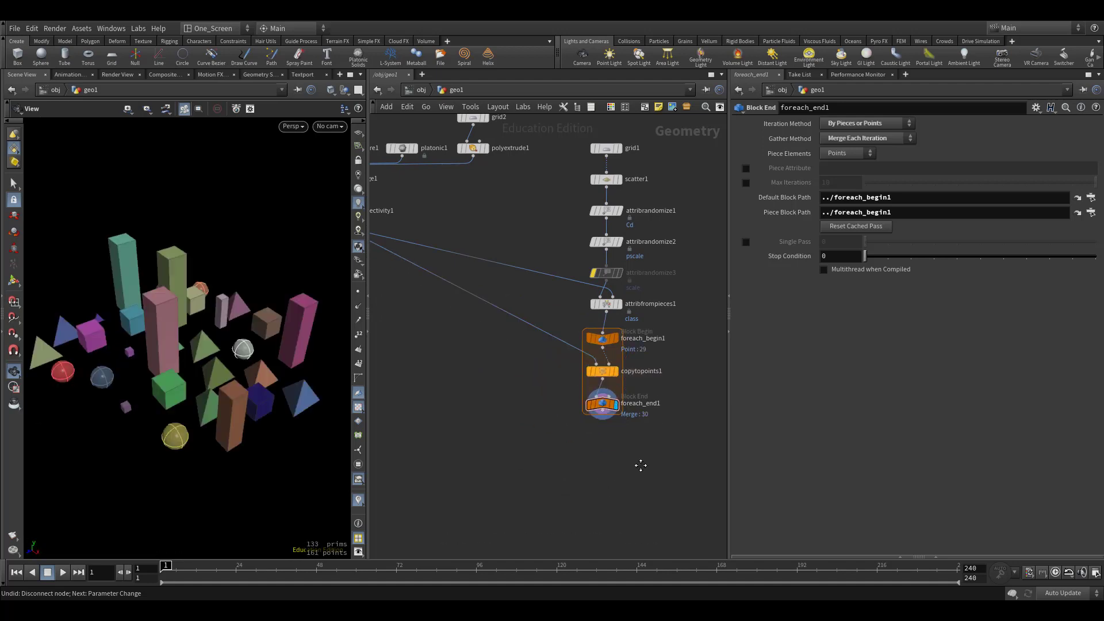
mouse_move(664, 477)
mouse_down()
mouse_move(628, 357)
mouse_move(555, 354)
mouse_up()
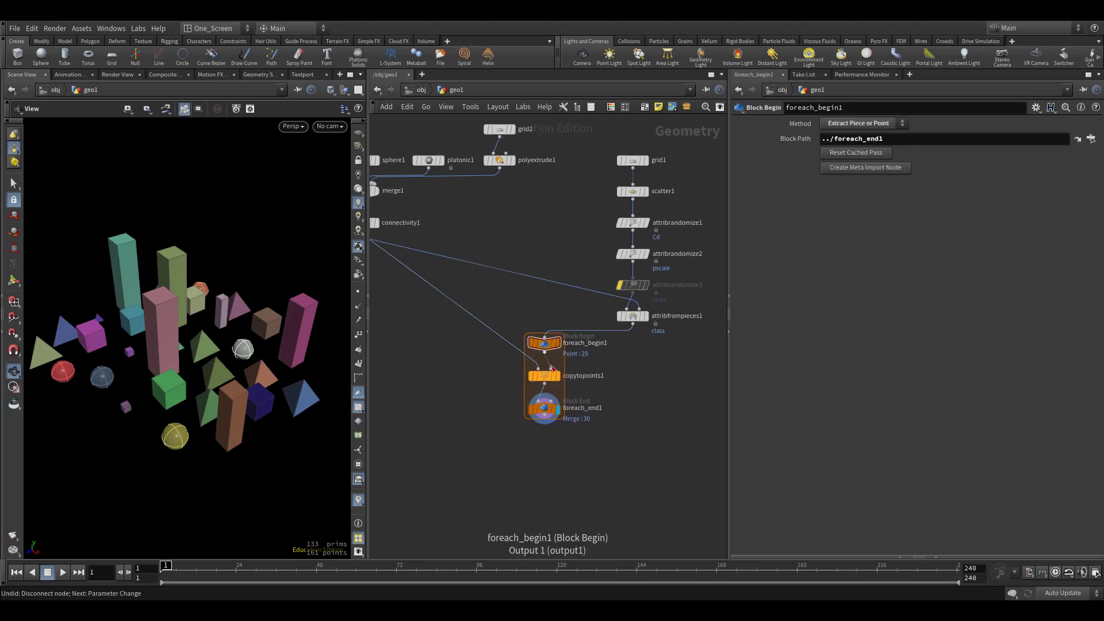
Select foreach_end1 to show its loop settings and orbit the viewport around the shapes.
middle_drag(402, 269, 444, 295)
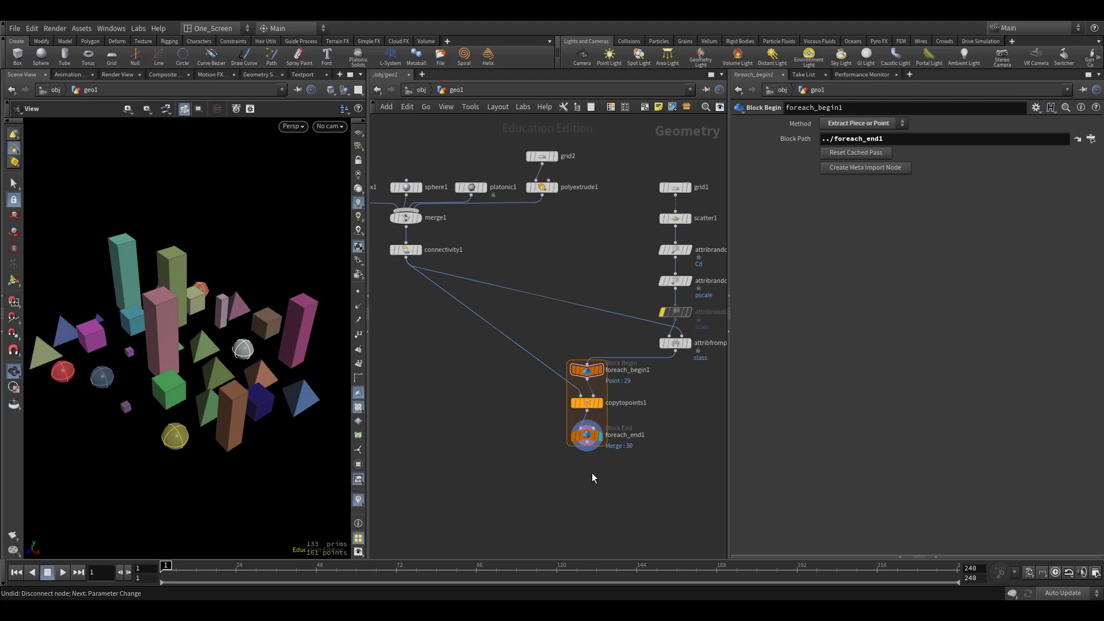
middle_drag(592, 476, 561, 465)
drag(655, 417, 510, 458)
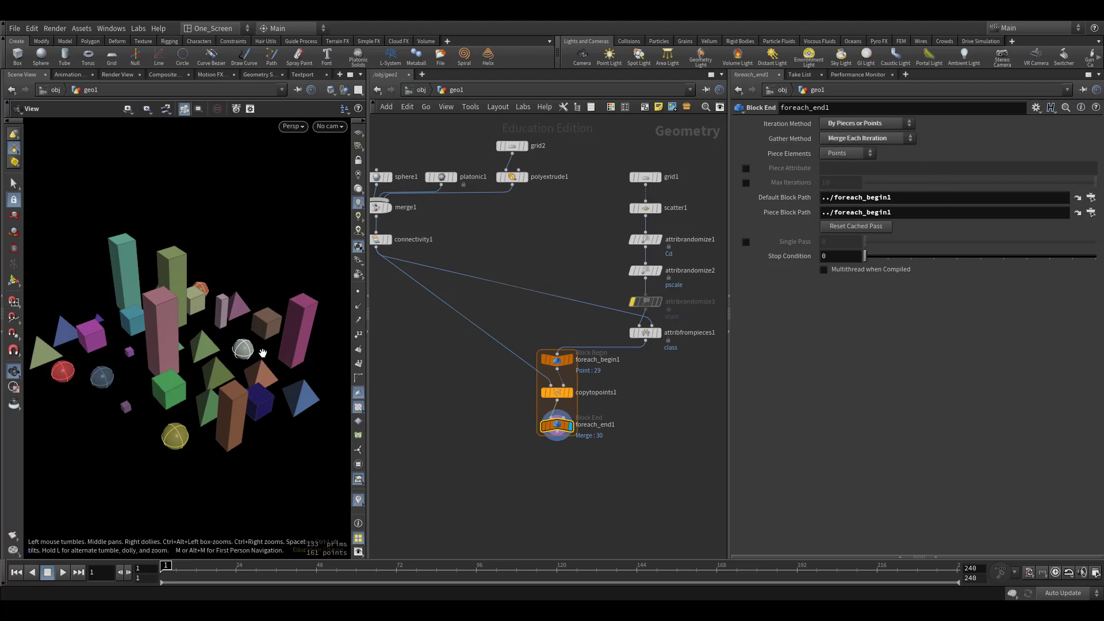
drag(316, 443, 308, 460)
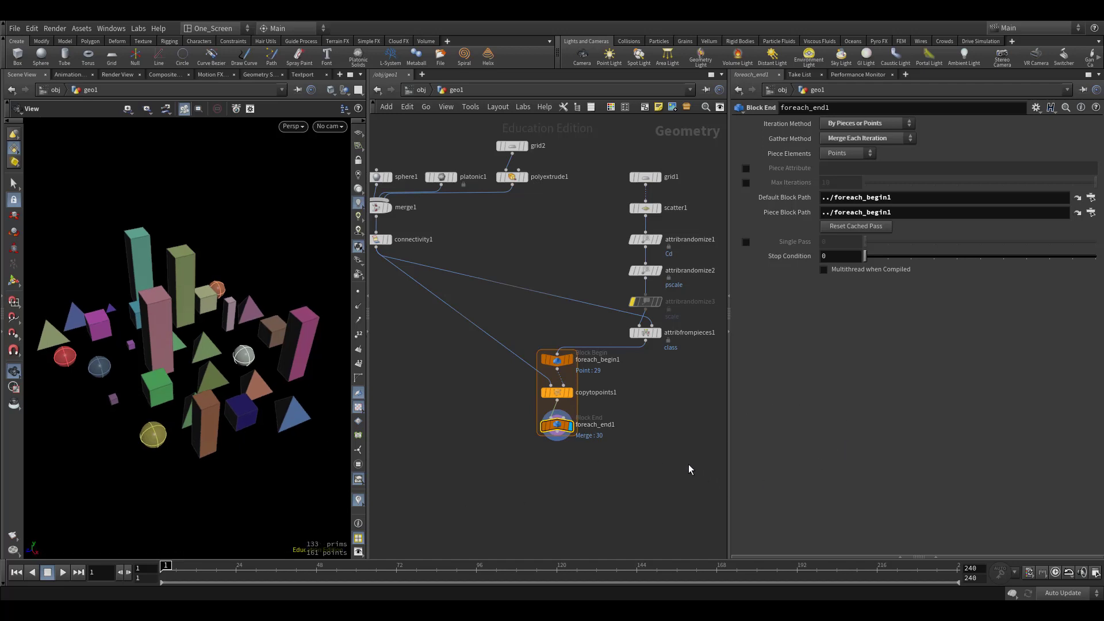
click(746, 243)
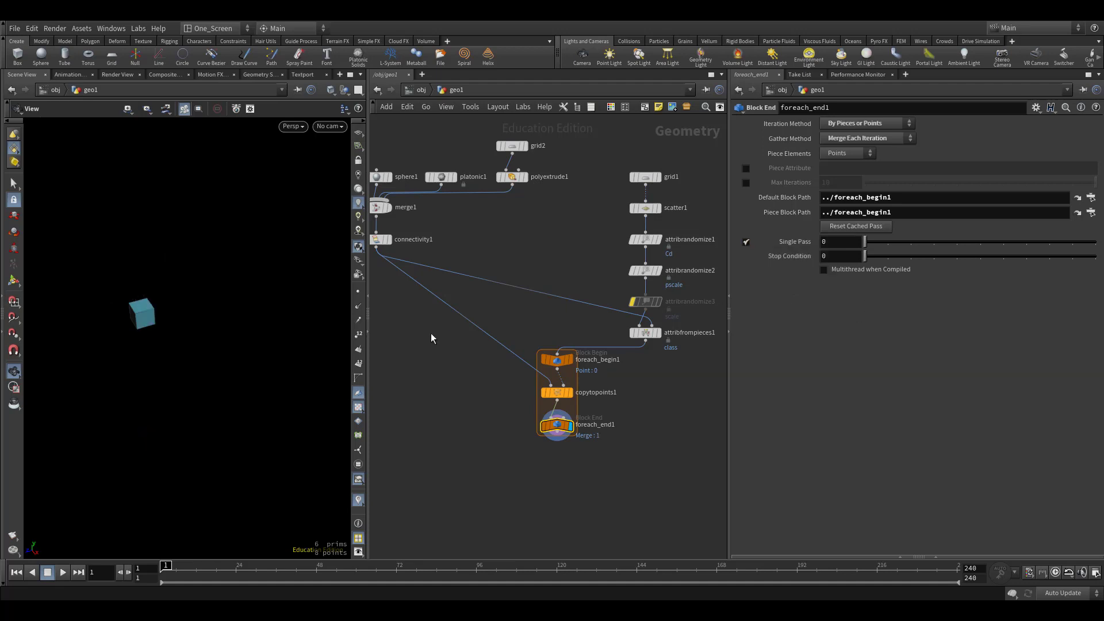
drag(865, 242, 957, 239)
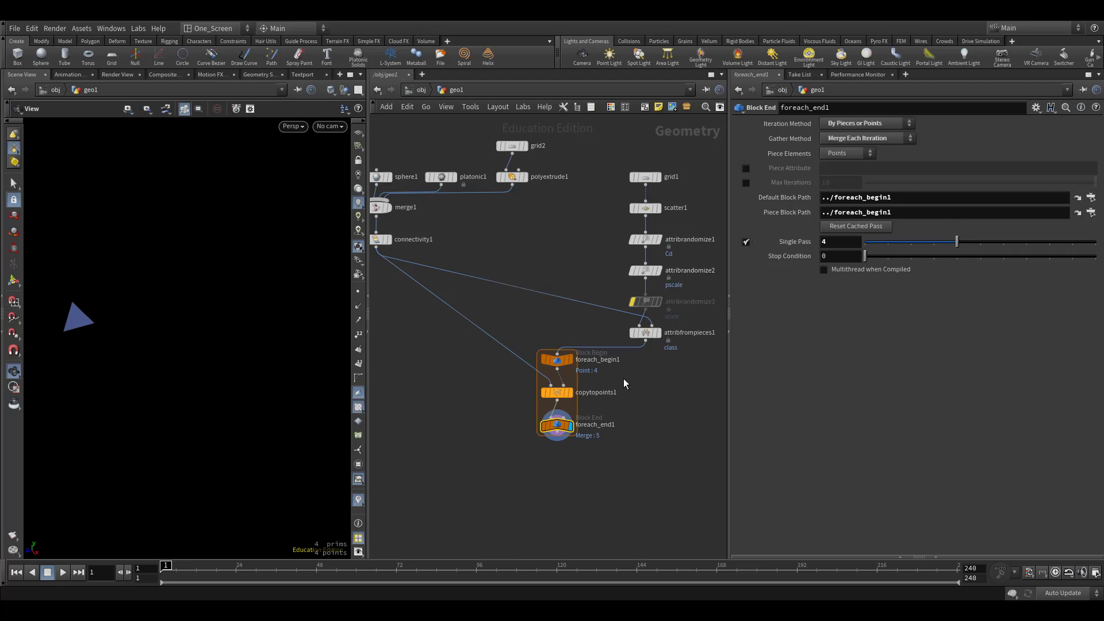
click(746, 242)
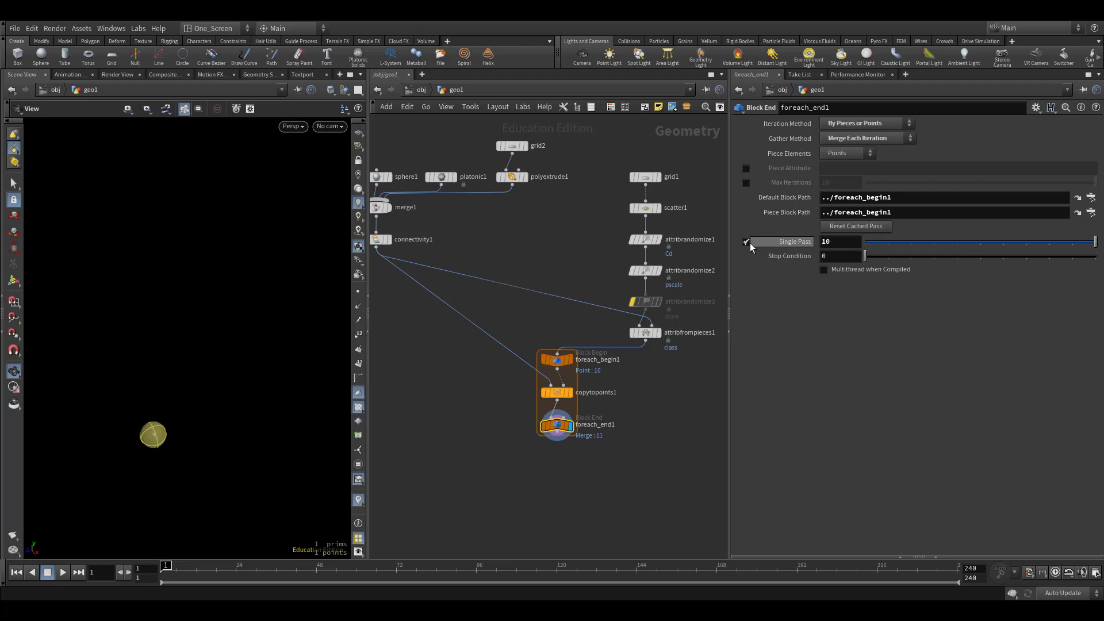
click(746, 242)
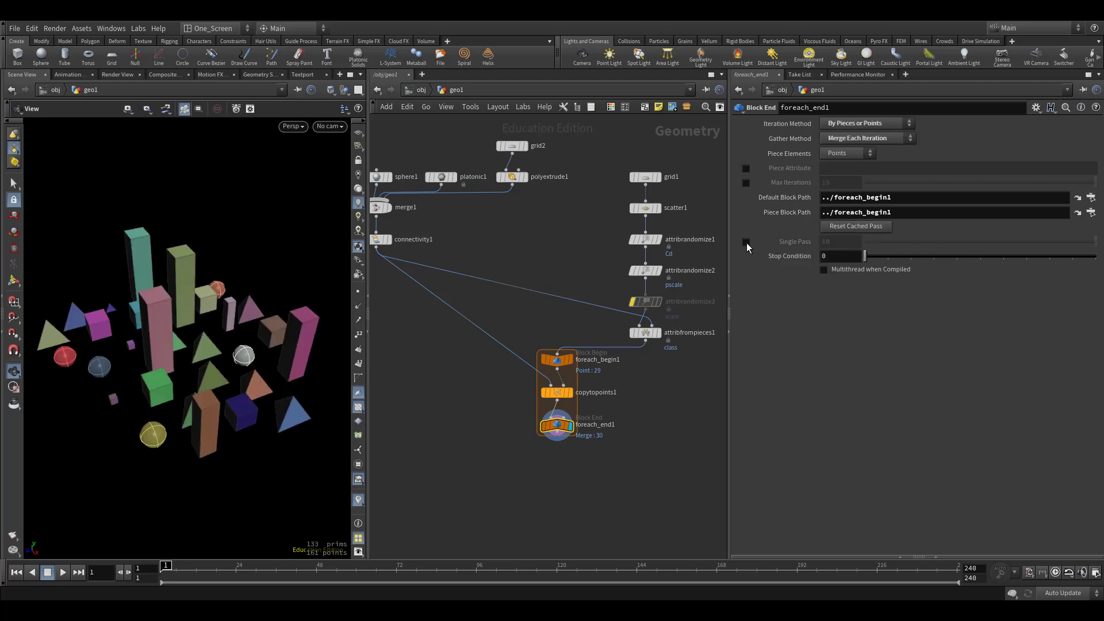
Look over the loop nodes, then inspect polyextrude1's extrusion settings.
scroll(575, 422, up, 2)
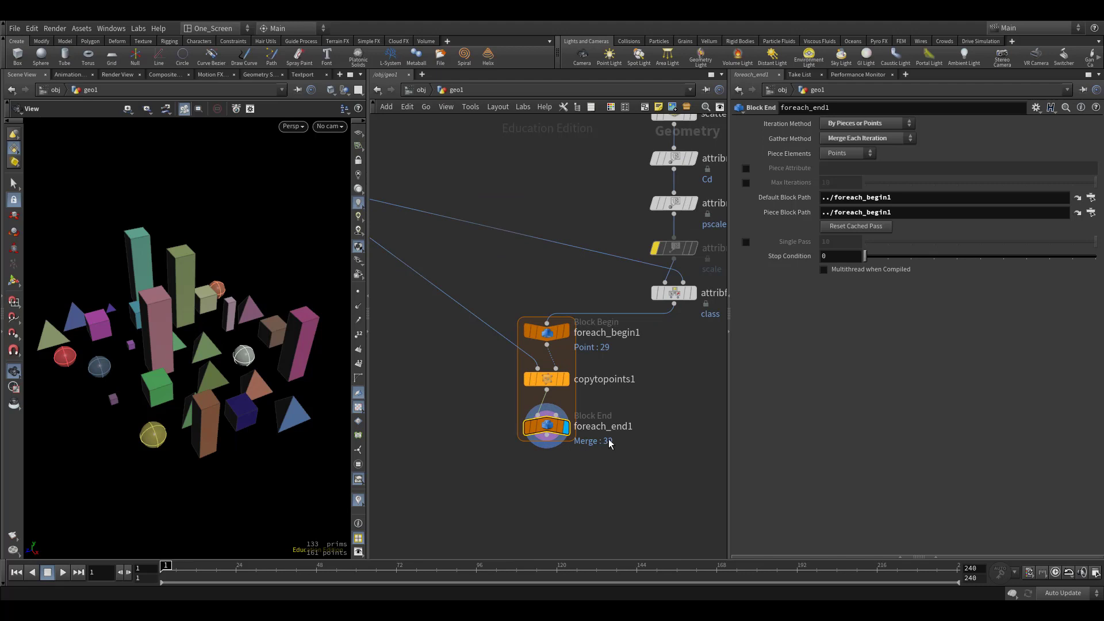
scroll(610, 167, down, 3)
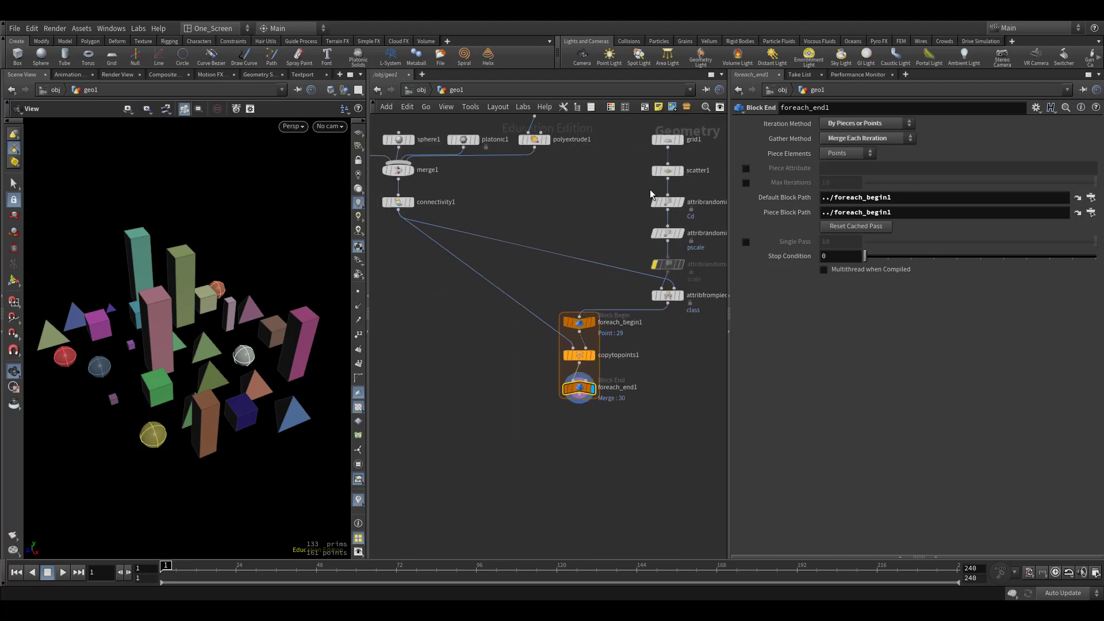
drag(538, 283, 604, 418)
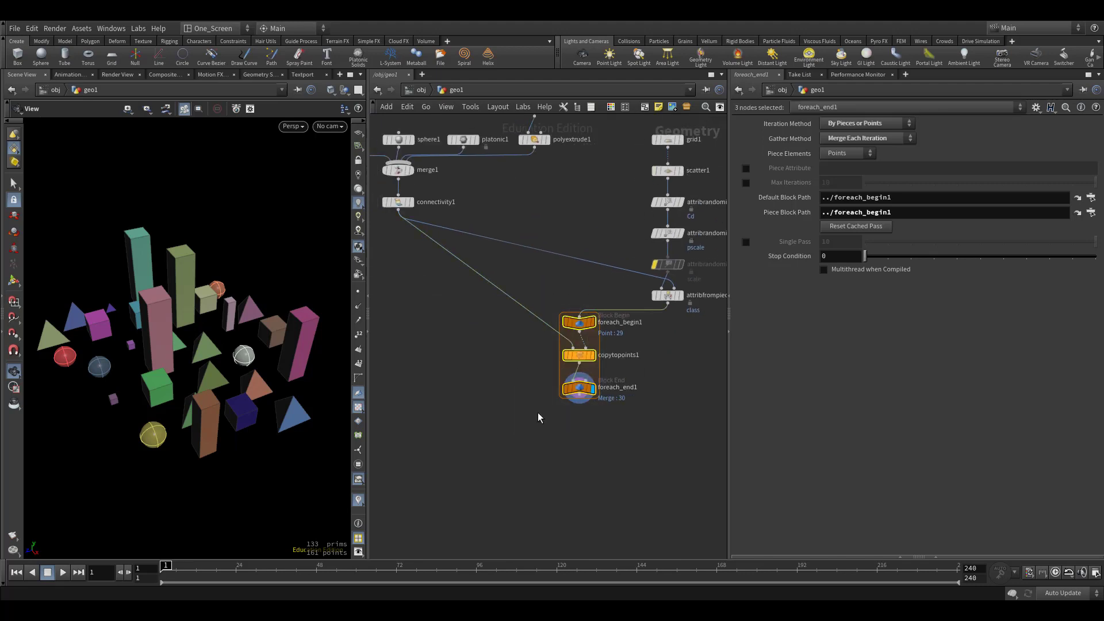
click(589, 413)
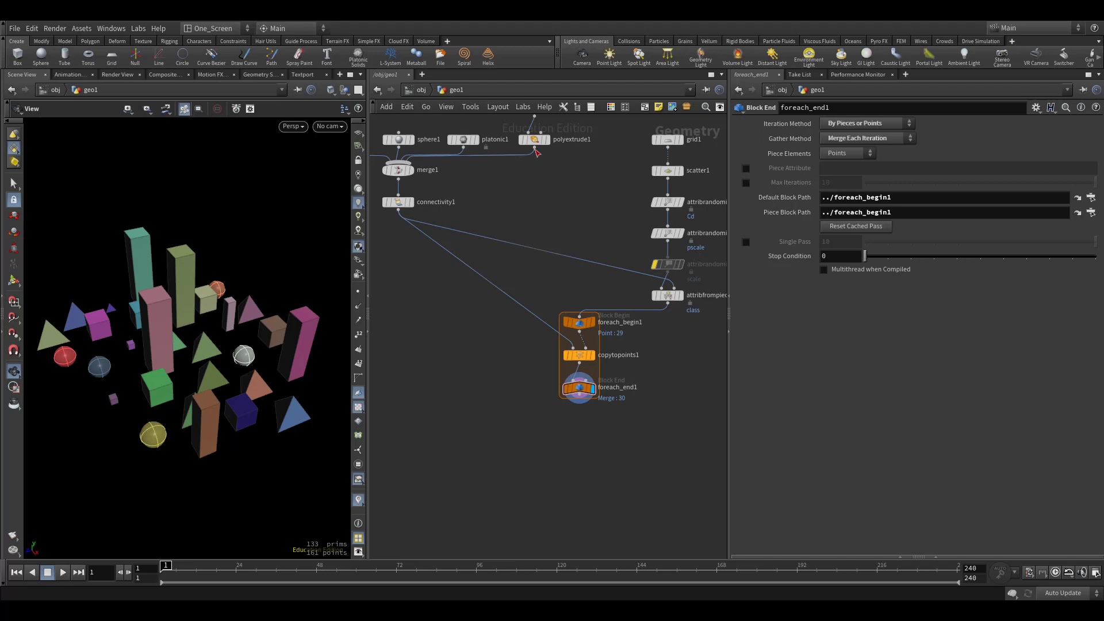
middle_drag(543, 187, 572, 239)
click(562, 192)
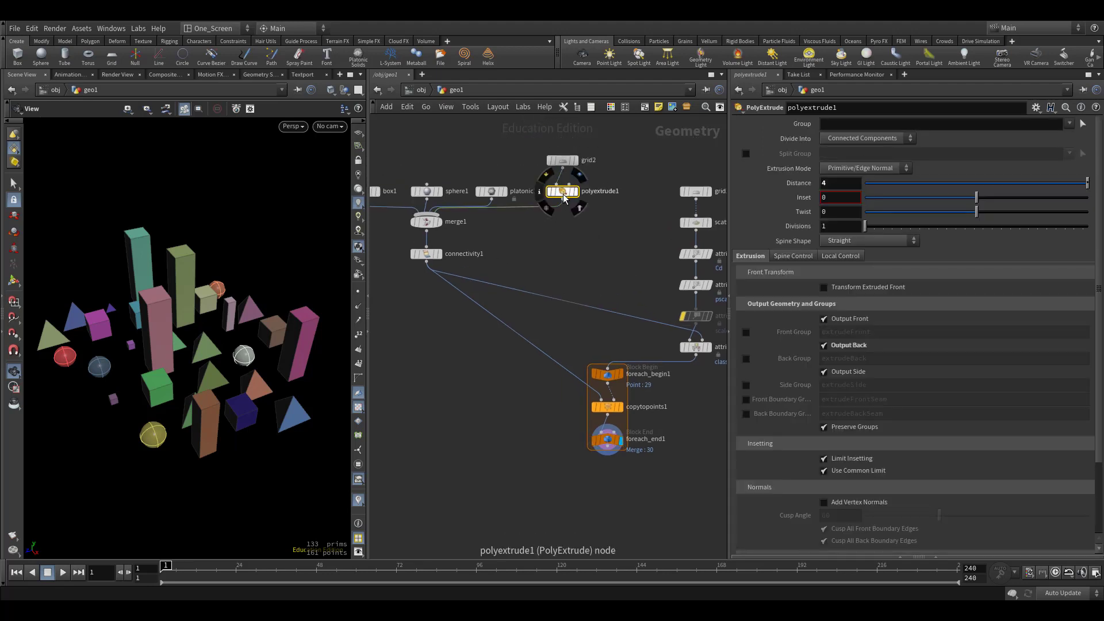
Undo the last parameter change, check attribfrompieces1, and open foreach_begin1's Block Begin settings.
middle_drag(679, 354, 647, 351)
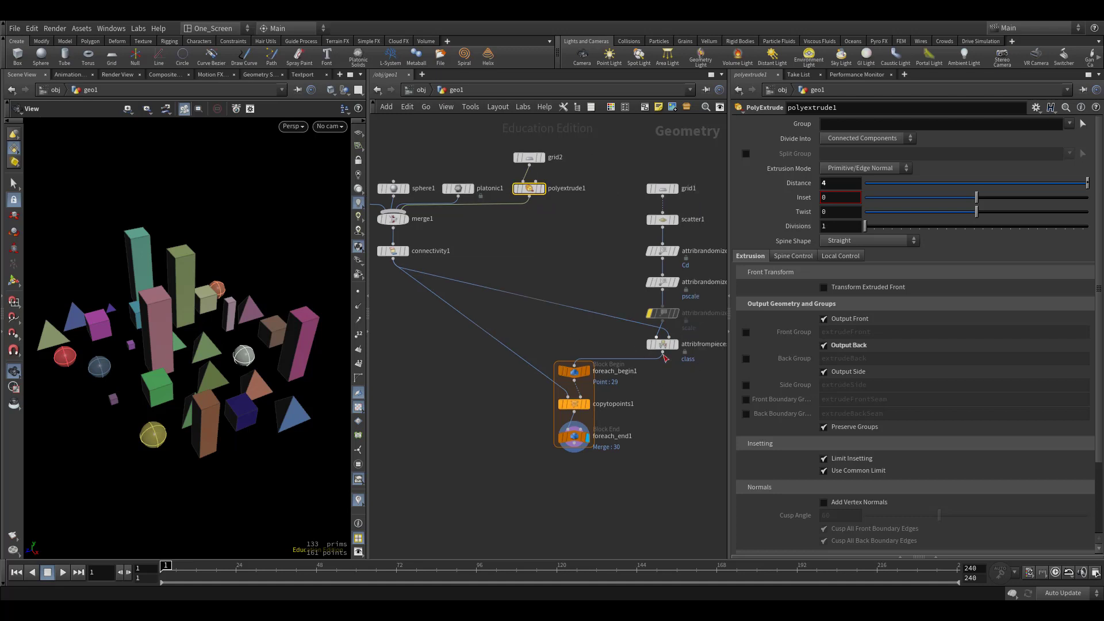
middle_drag(632, 417, 634, 447)
key(ctrl+z)
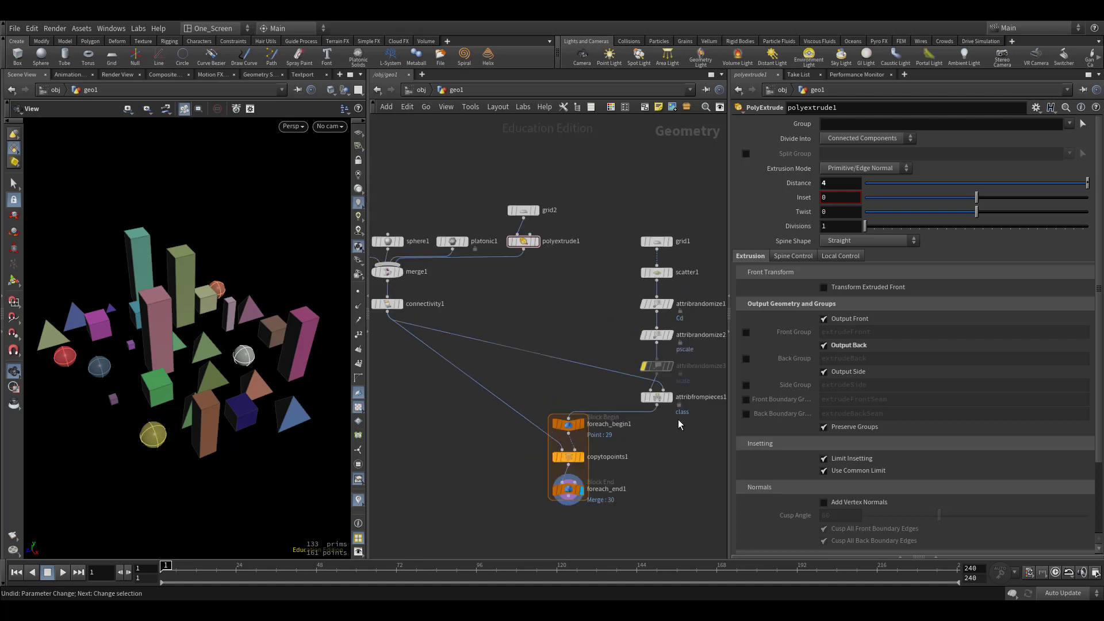
click(657, 402)
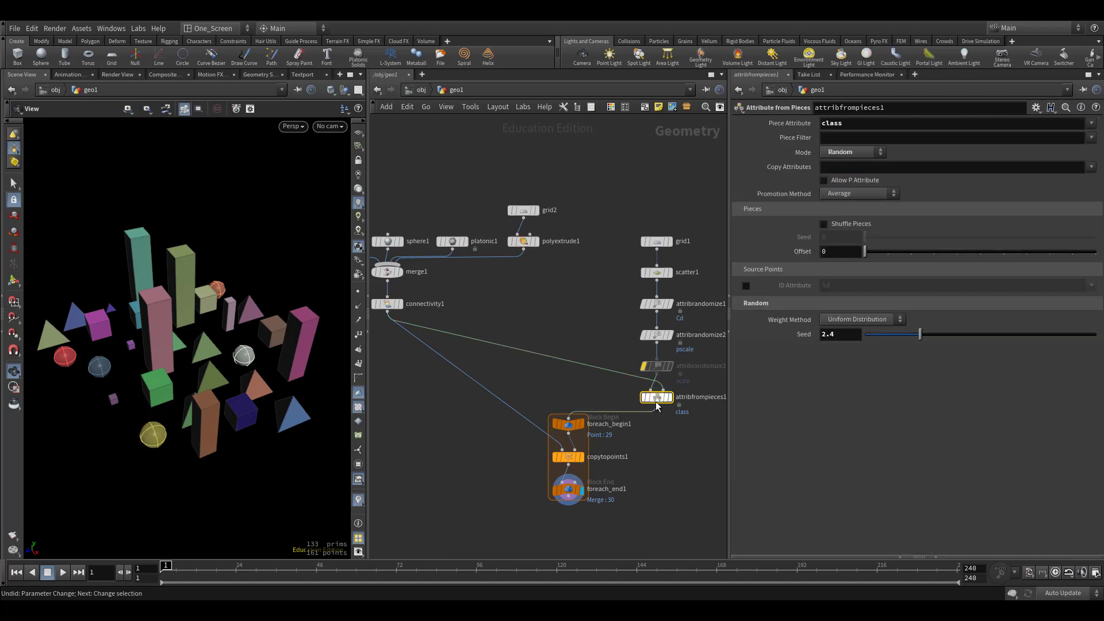
click(568, 425)
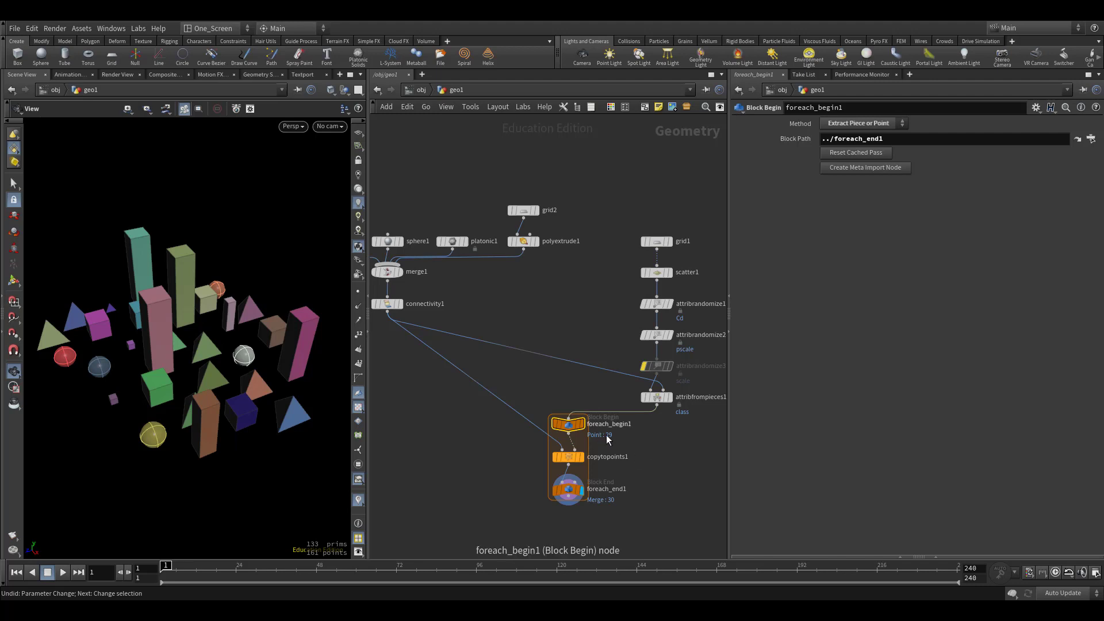
scroll(630, 485, up, 3)
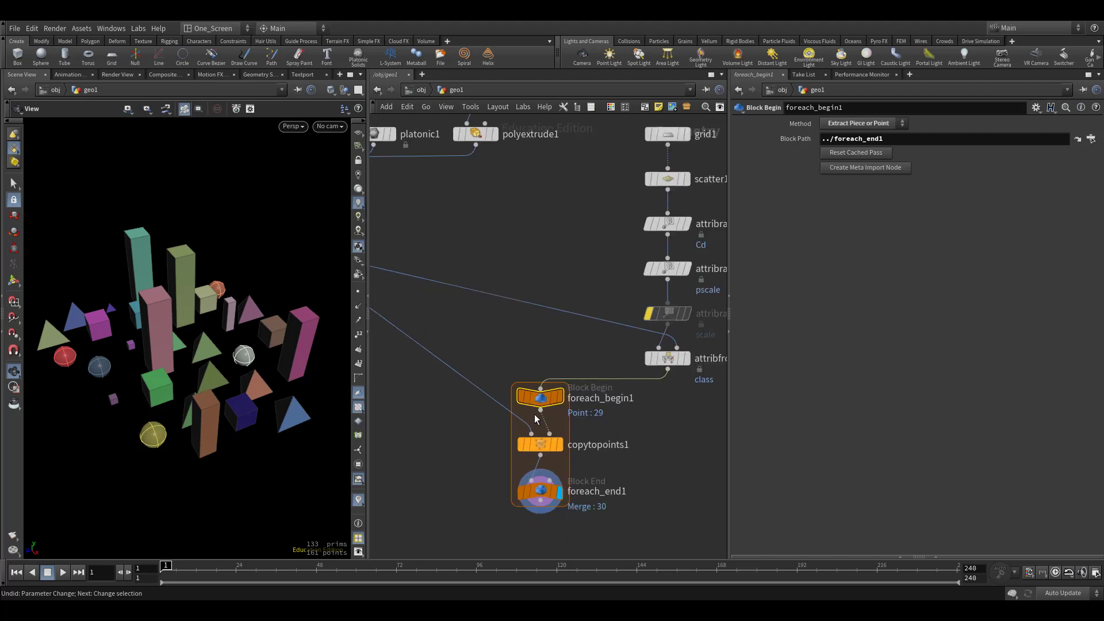
Create the foreach_begin1_metadata1 node, move the loop block lower, and select the metadata node.
click(861, 170)
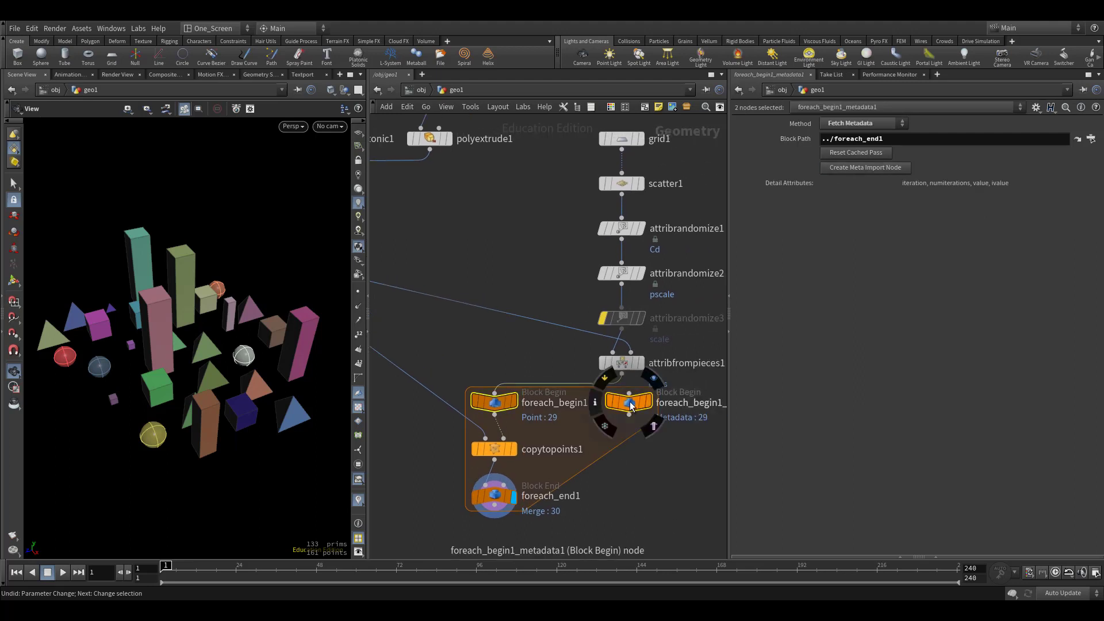
scroll(643, 475, down, 2)
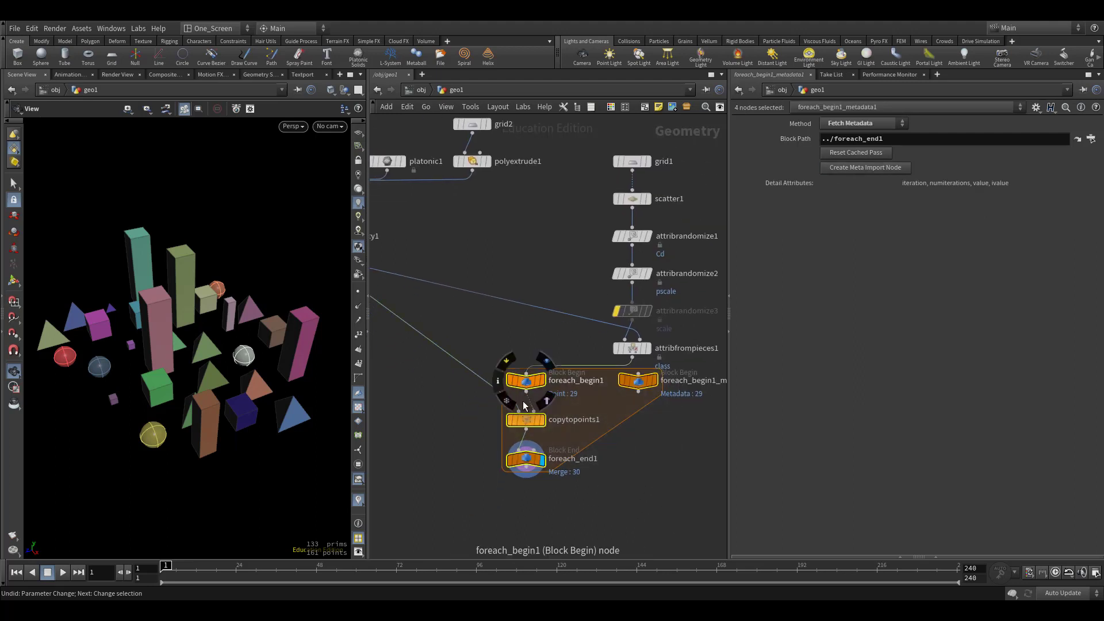
drag(525, 380, 524, 411)
drag(626, 452, 627, 449)
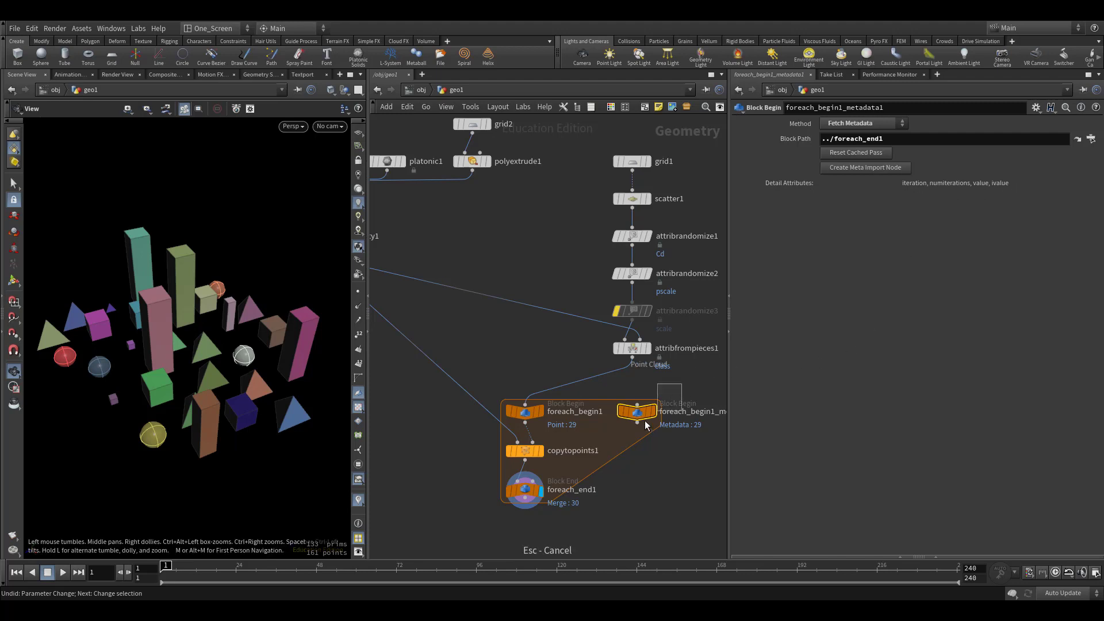
Show the metadata node's Detail attributes in the Geometry Spreadsheet and enable Single Pass on foreach_end1.
click(261, 74)
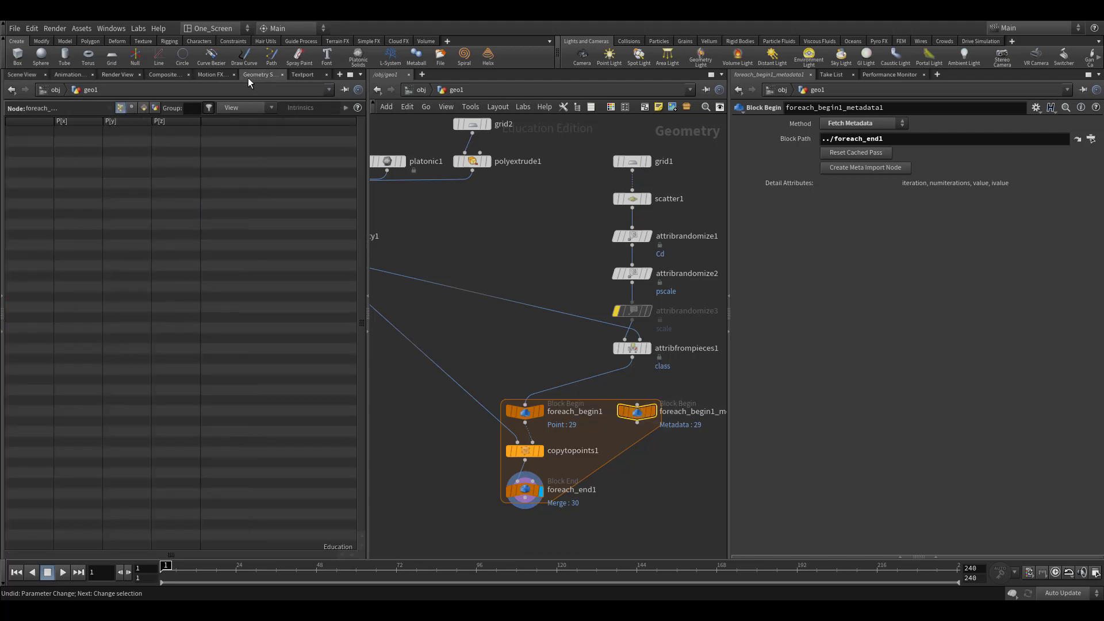
click(155, 107)
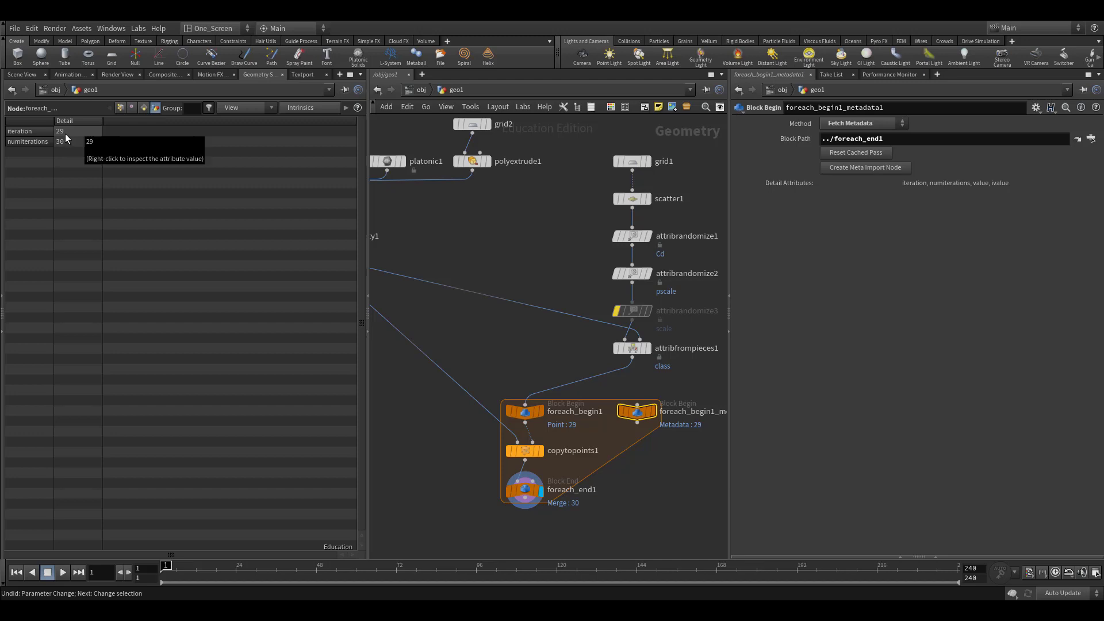
drag(637, 465, 453, 531)
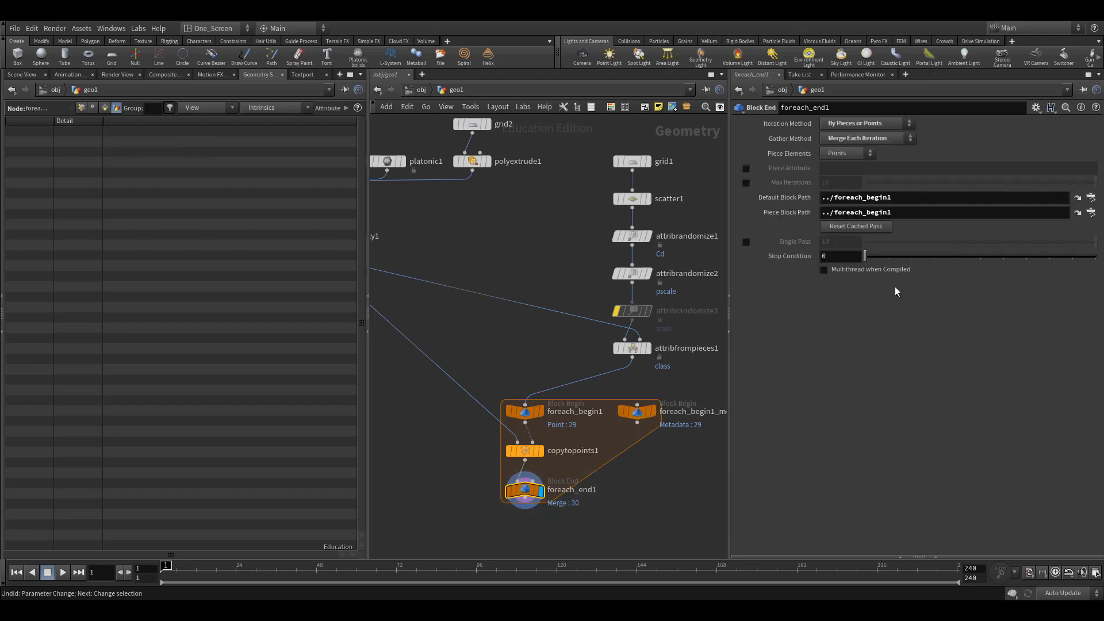
click(746, 242)
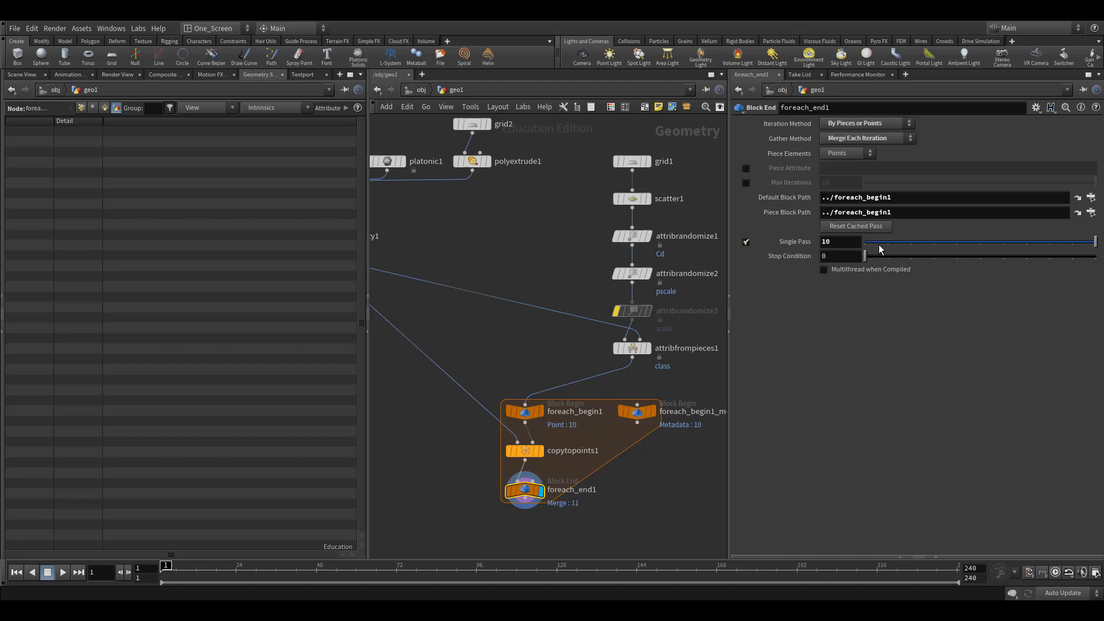
click(637, 411)
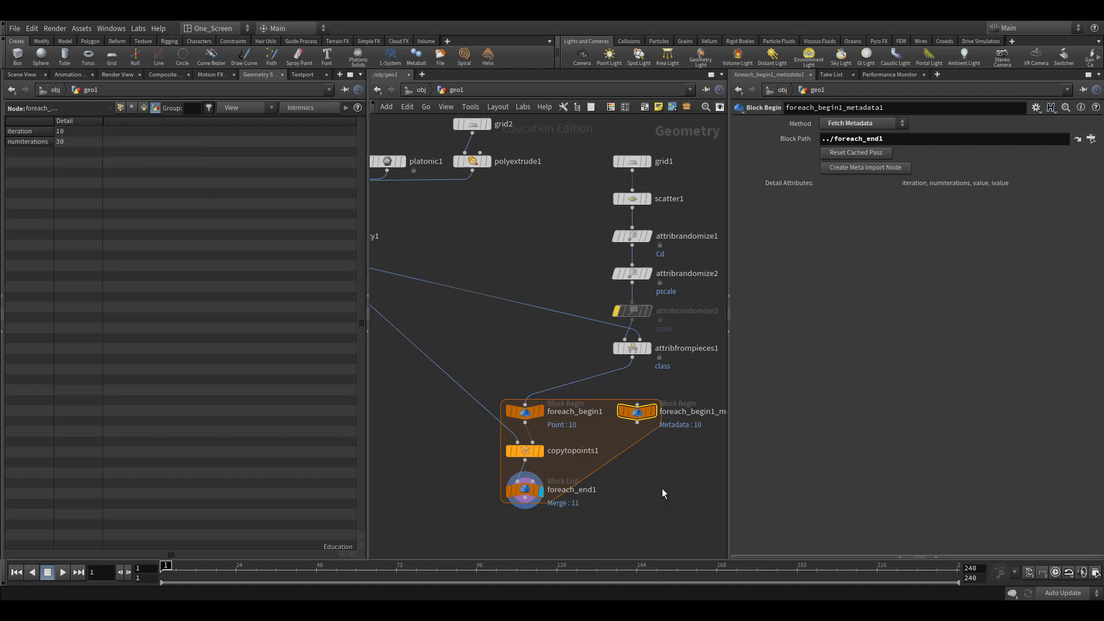
Turn Single Pass off on foreach_end1 so all 30 iterations cook, rechecking the metadata.
drag(634, 483, 494, 511)
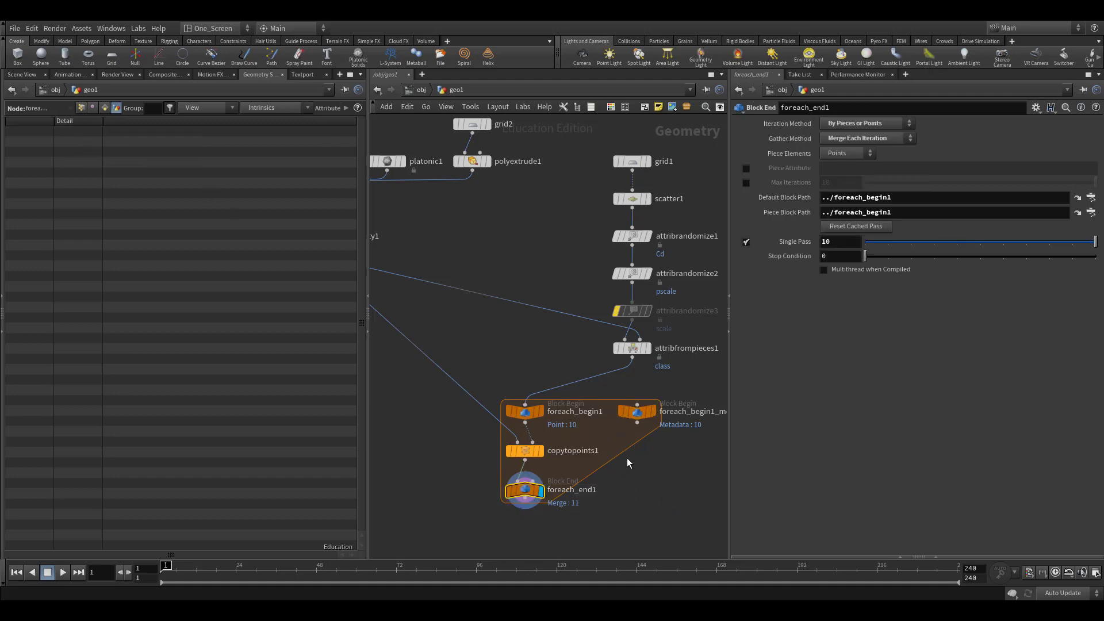
drag(674, 473, 627, 403)
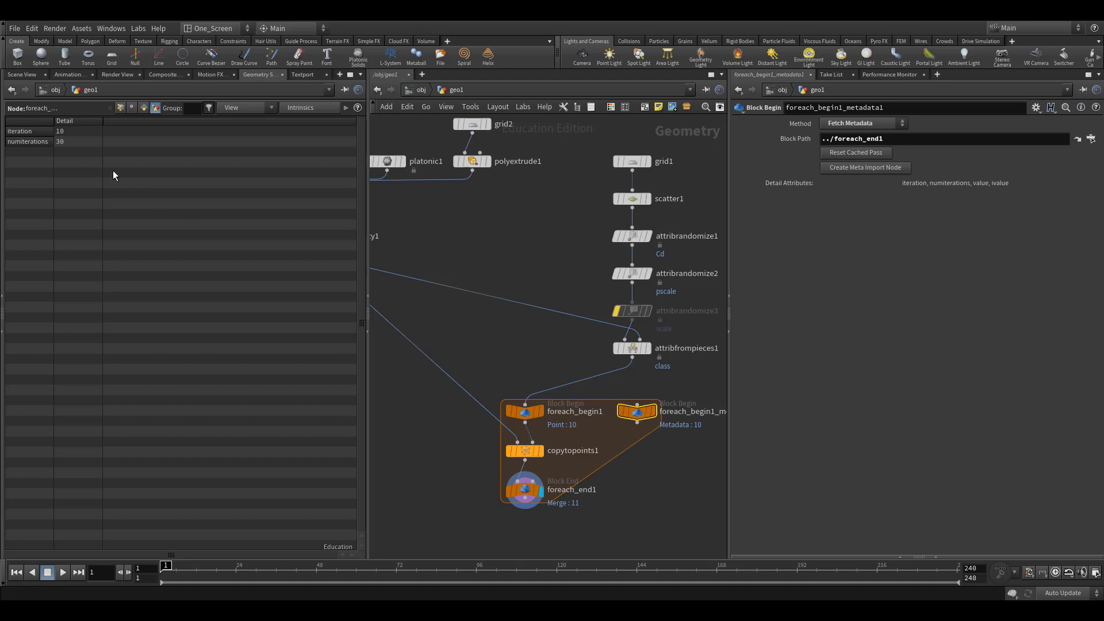
drag(626, 467, 500, 509)
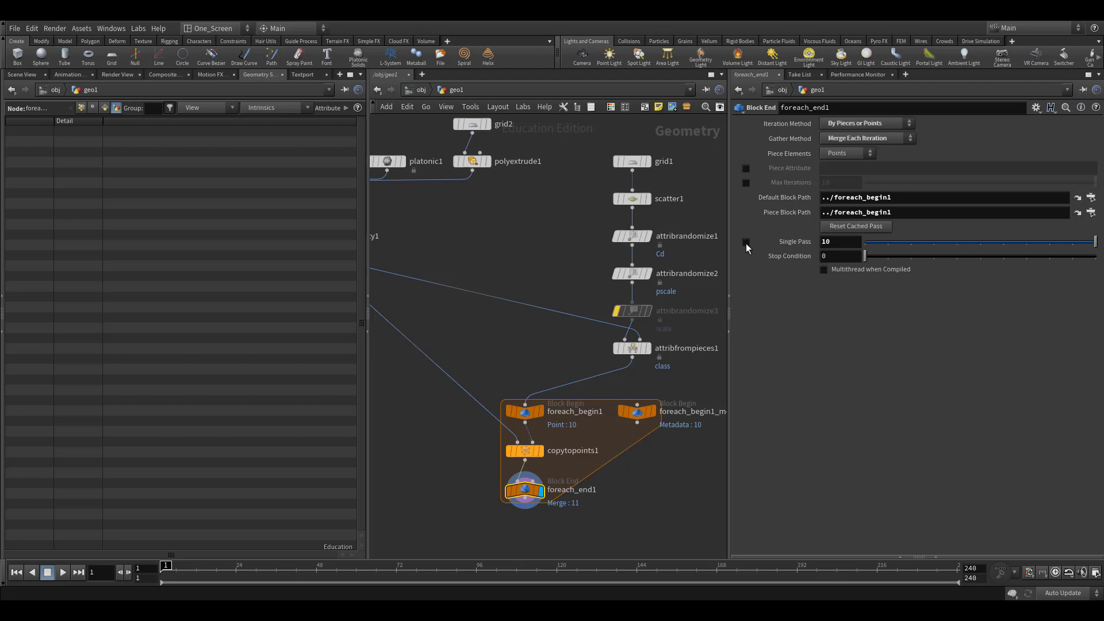
click(745, 242)
click(636, 411)
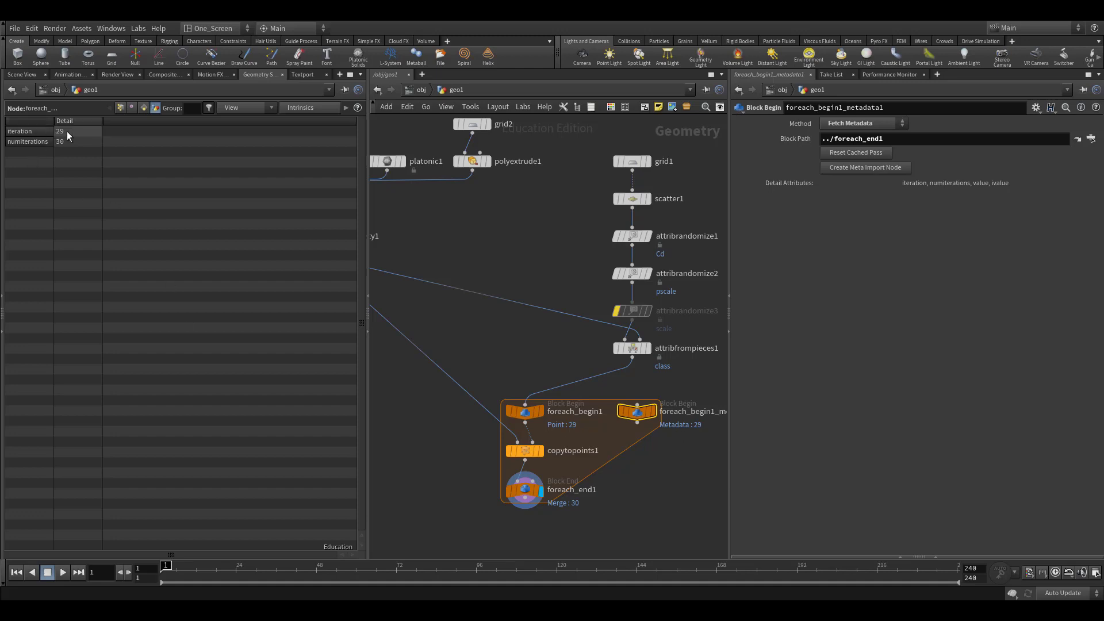
Return to the Scene View and select polyextrude1 to show its Distance of 4.
click(22, 74)
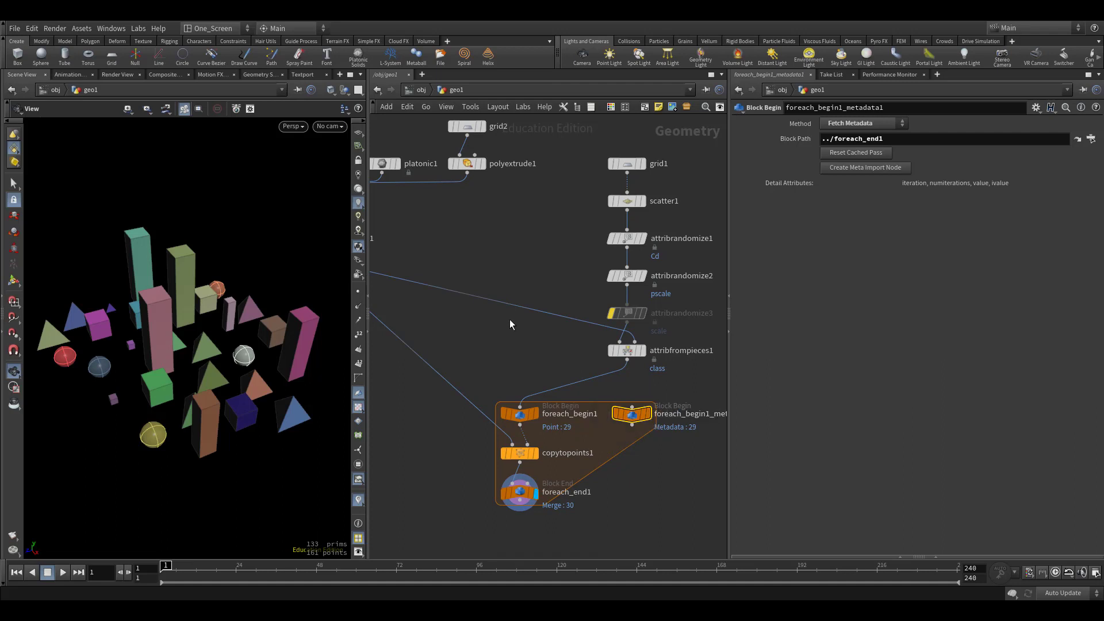
middle_drag(504, 224, 553, 233)
drag(556, 213, 524, 170)
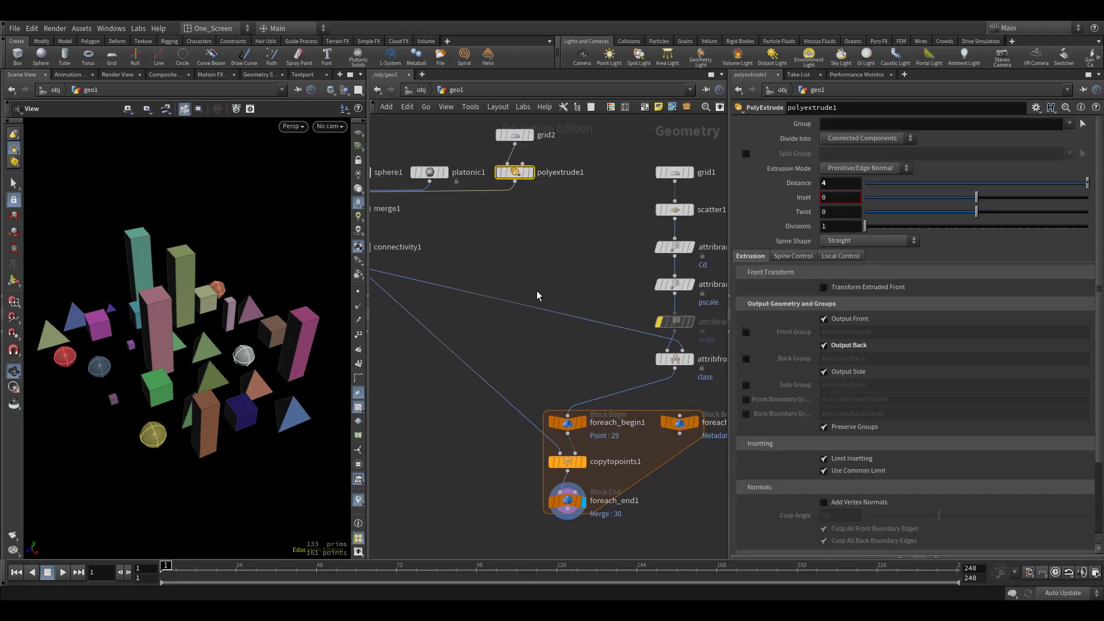
mouse_move(539, 294)
middle_down()
mouse_move(548, 345)
mouse_move(600, 333)
mouse_move(578, 310)
mouse_move(533, 326)
middle_up()
Replace polyextrude1's Distance value 4 with an empty detail() expression.
click(840, 183)
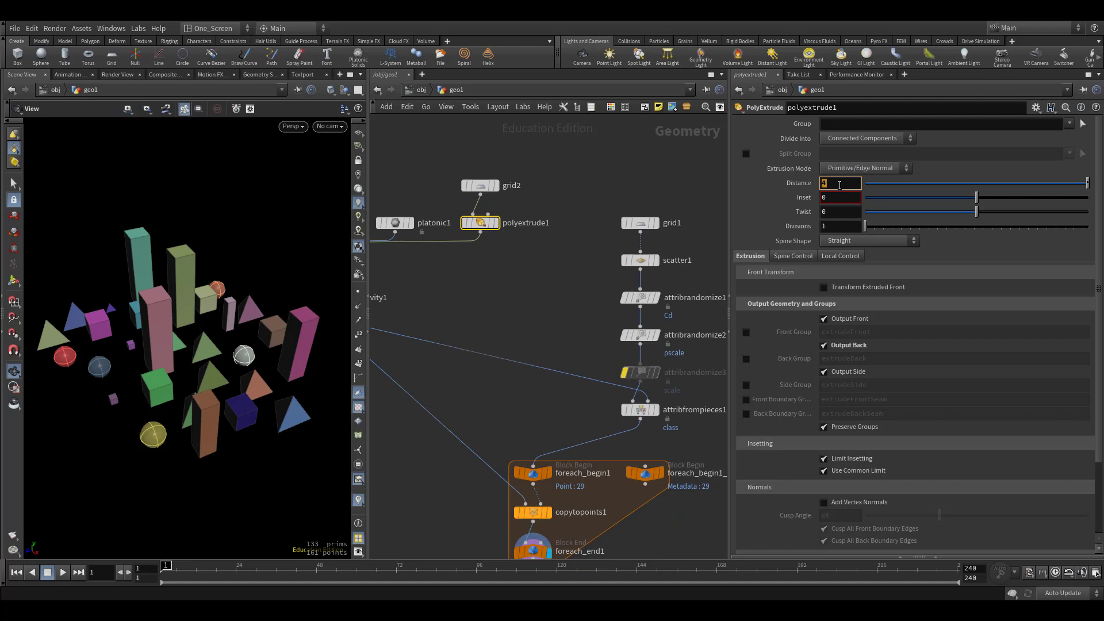
text(detail)
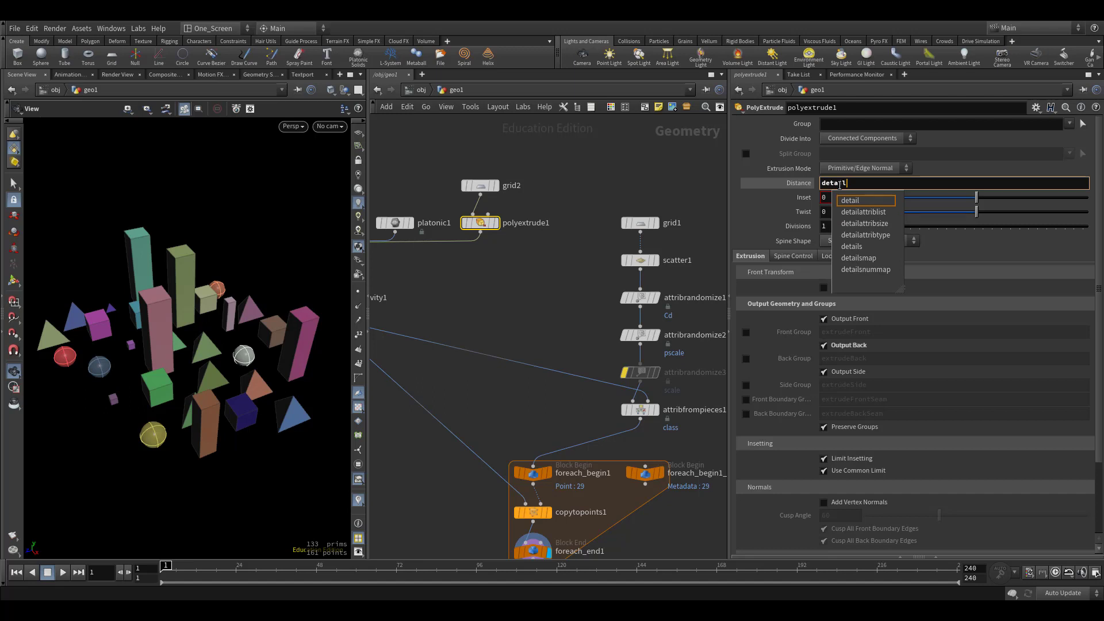
text(())
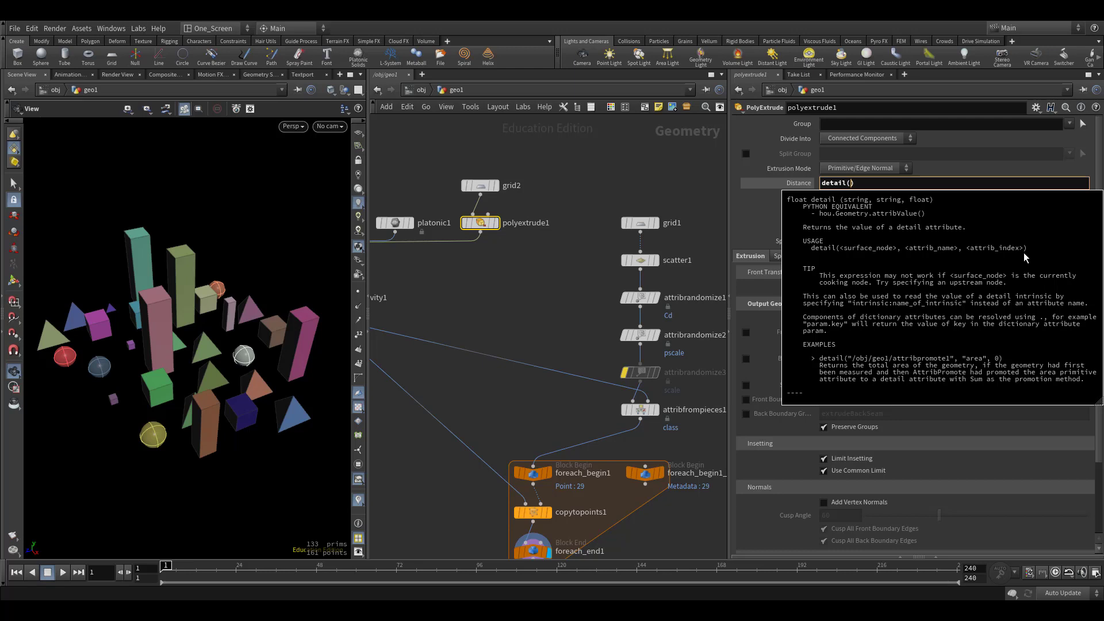
Complete Distance as detail() with the copied foreach_begin1_metadata1 path, "iteration", 0.
click(565, 316)
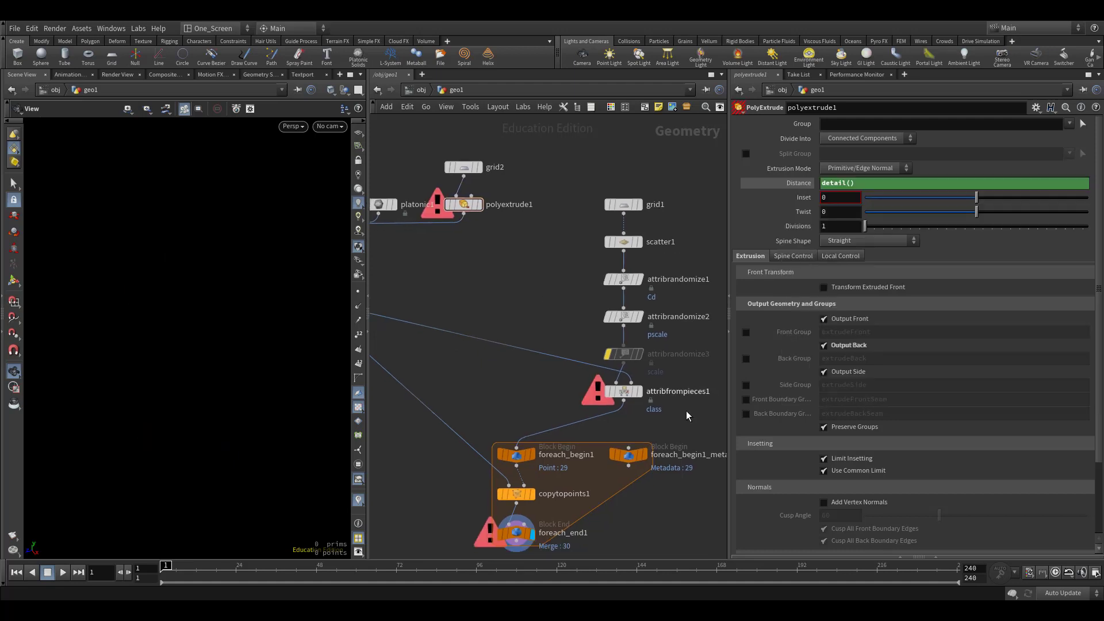
click(633, 455)
key(ctrl+c)
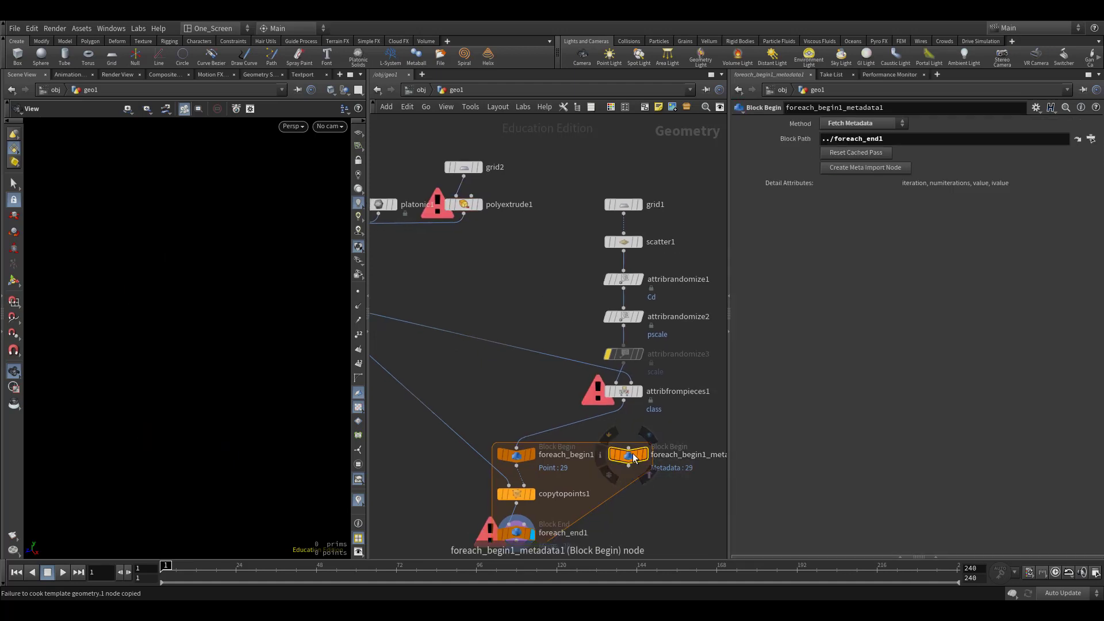
click(501, 207)
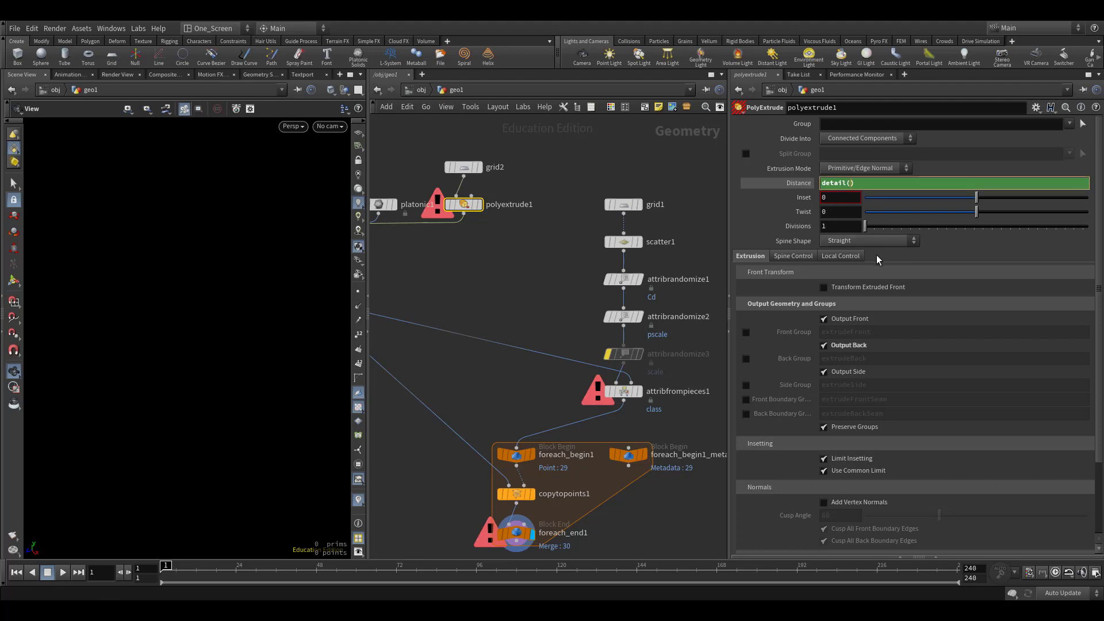
text("")
key(ctrl+v)
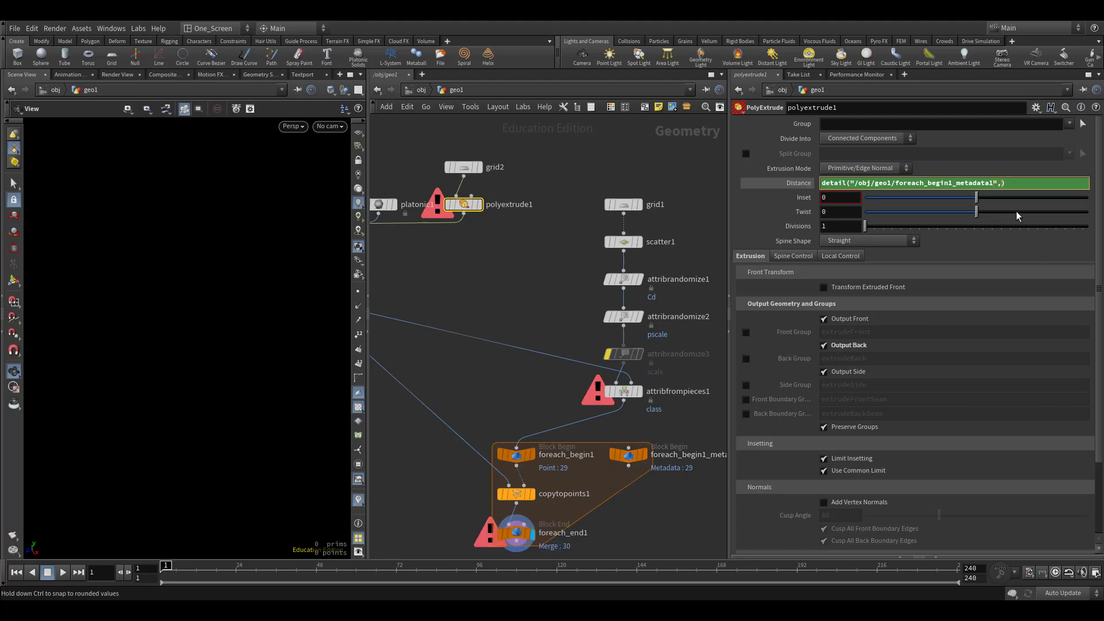
text(,)
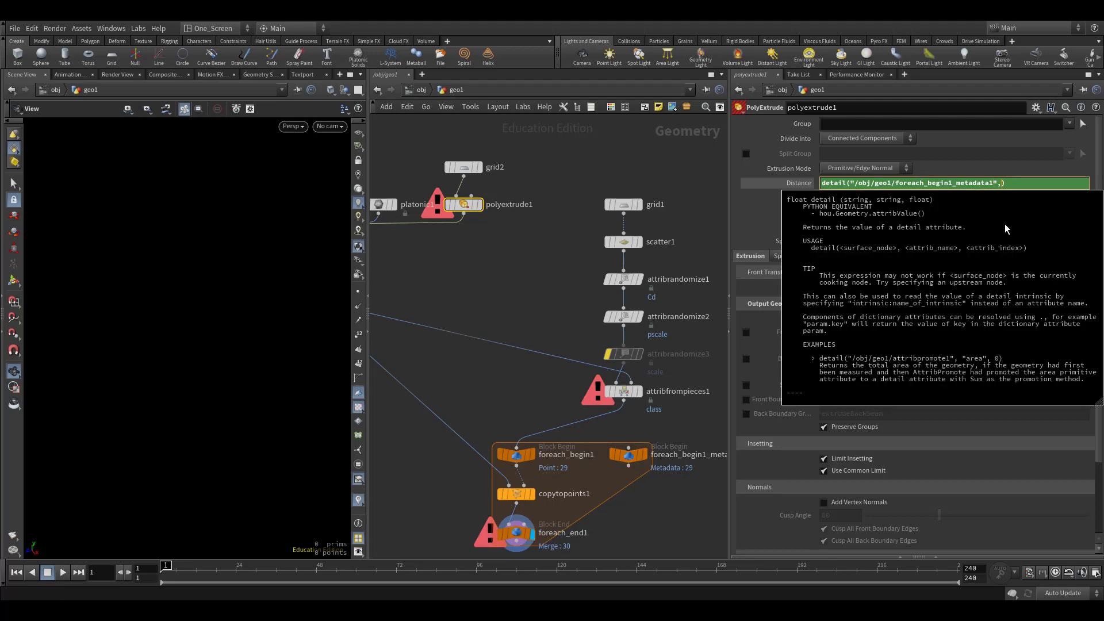
text("")
text(it)
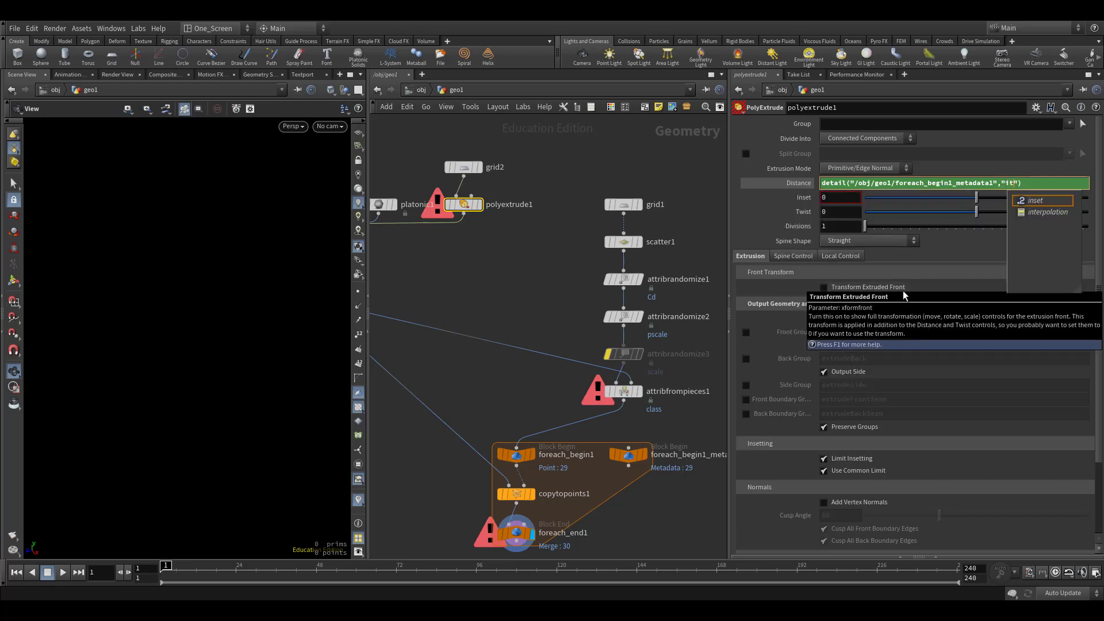
text(eration)
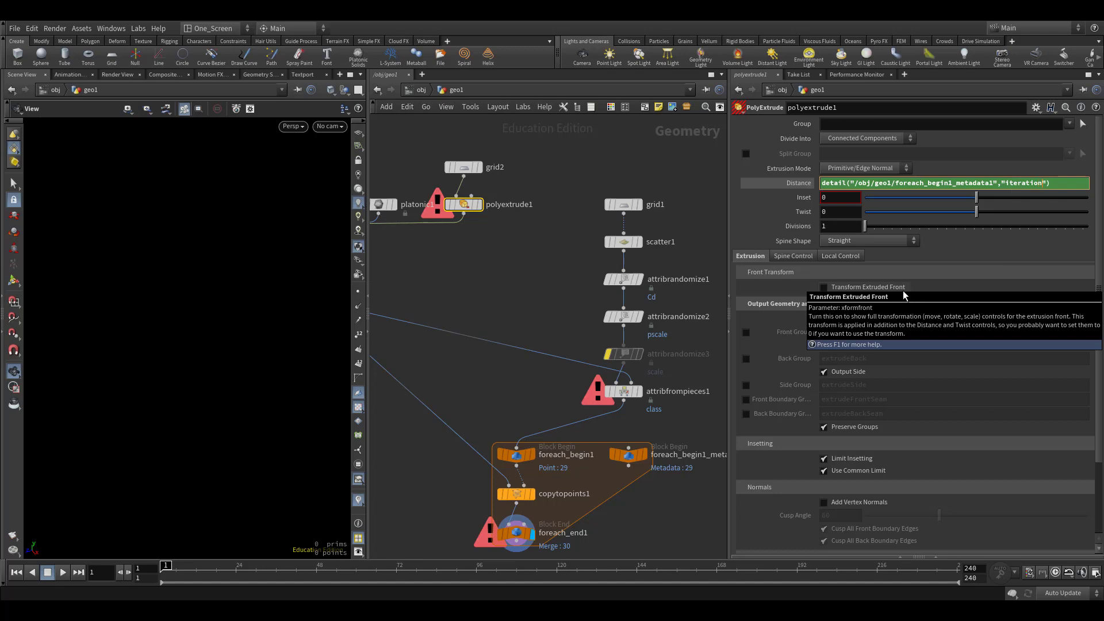
text(,)
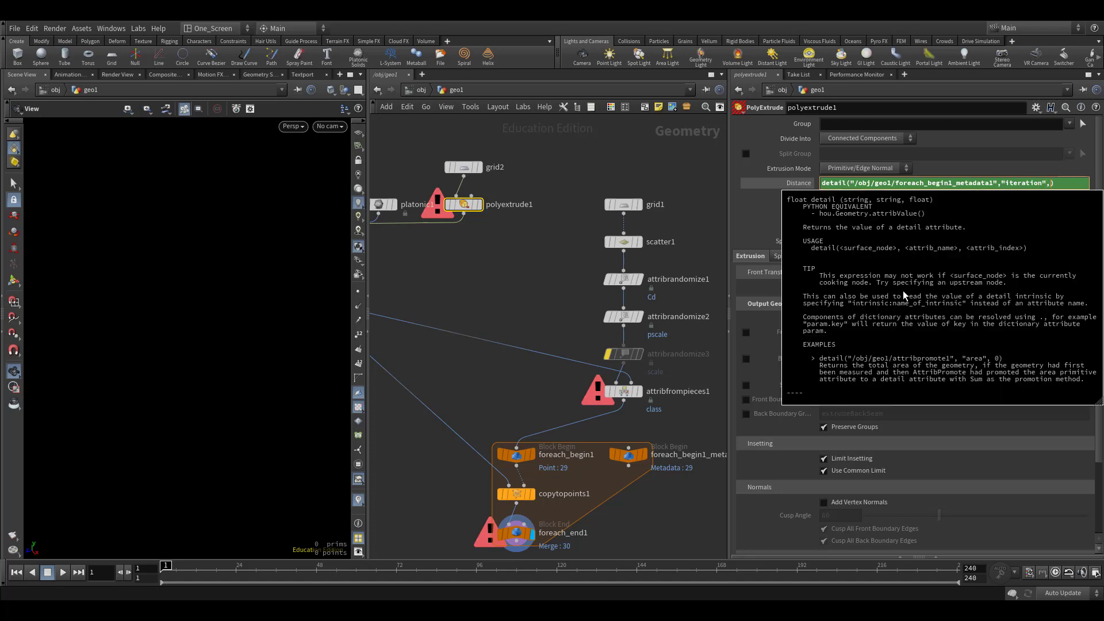
text(0)
click(525, 280)
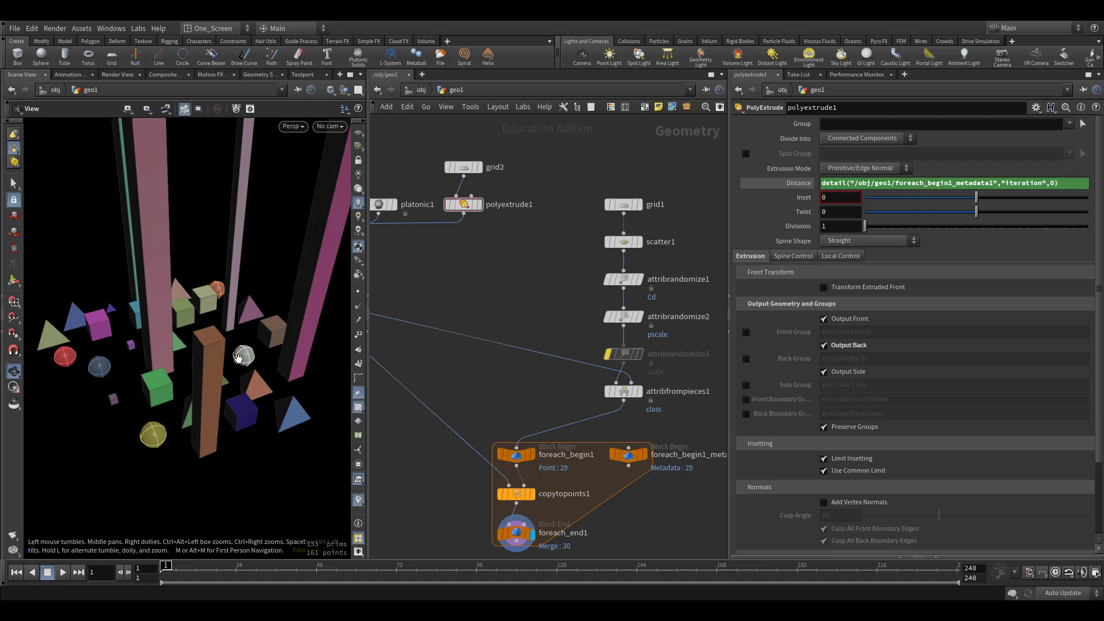
mouse_move(798, 183)
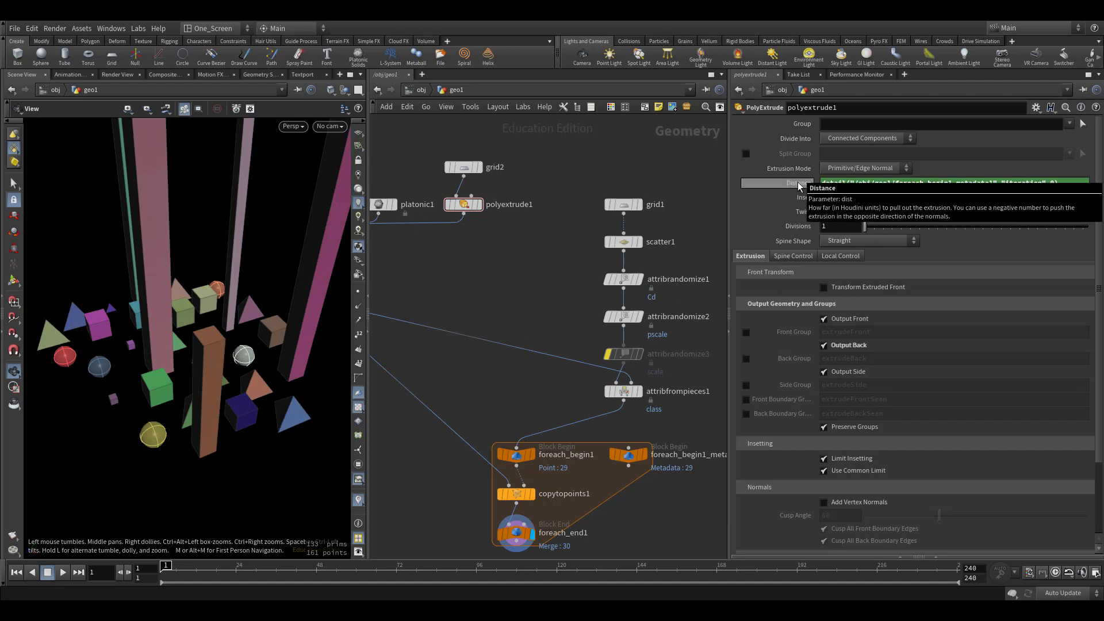
Show Distance's evaluated value 29 and orbit around the tall extruded columns.
middle_drag(648, 542, 626, 523)
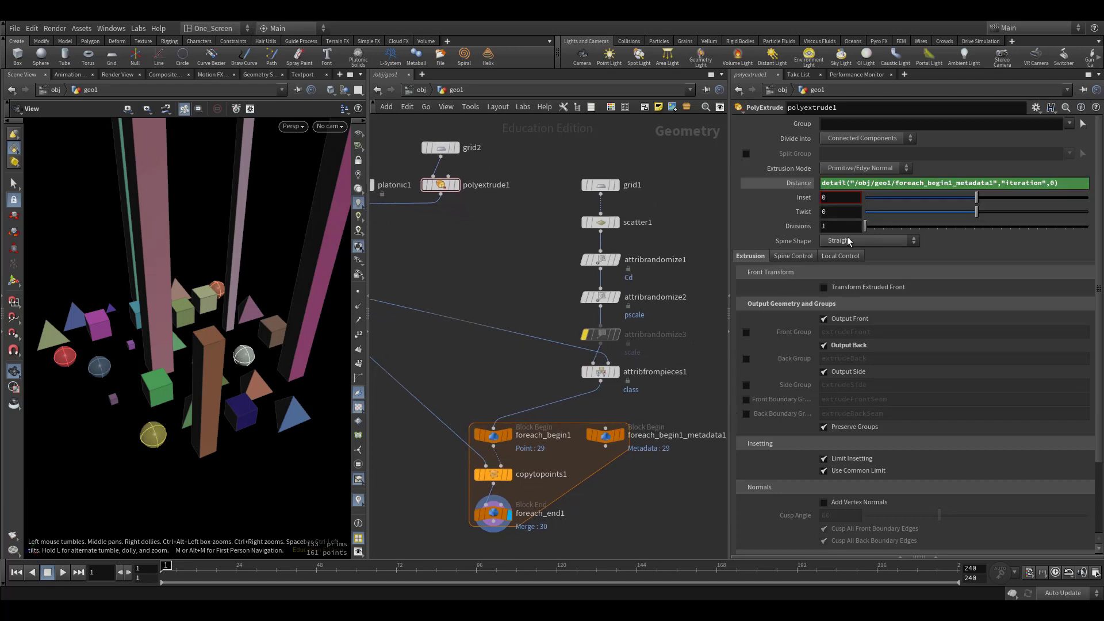
click(798, 184)
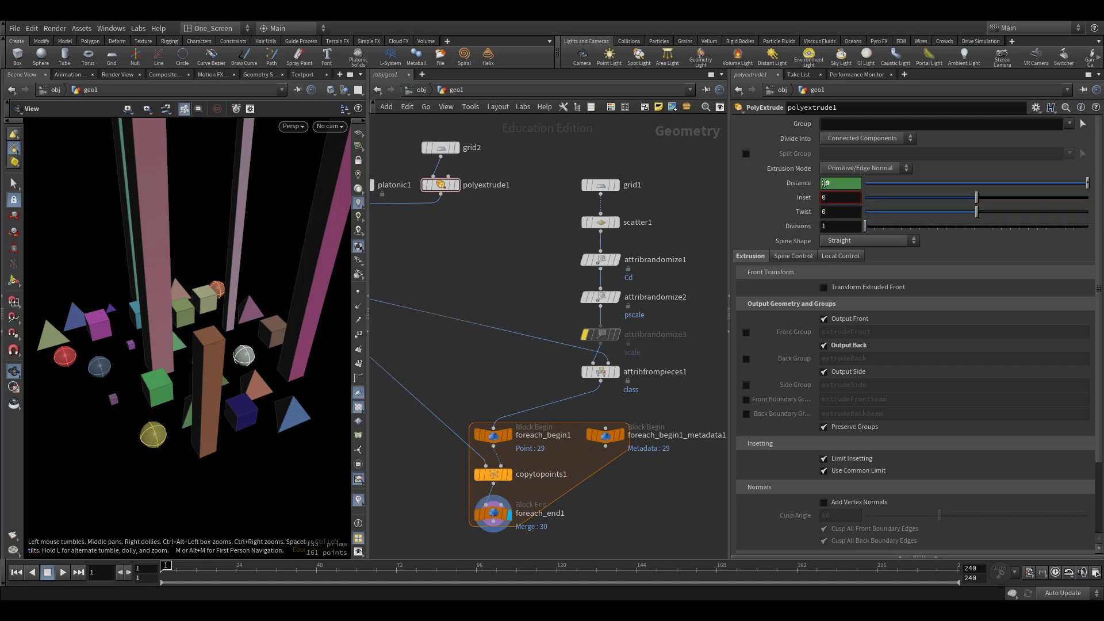
scroll(251, 364, down, 5)
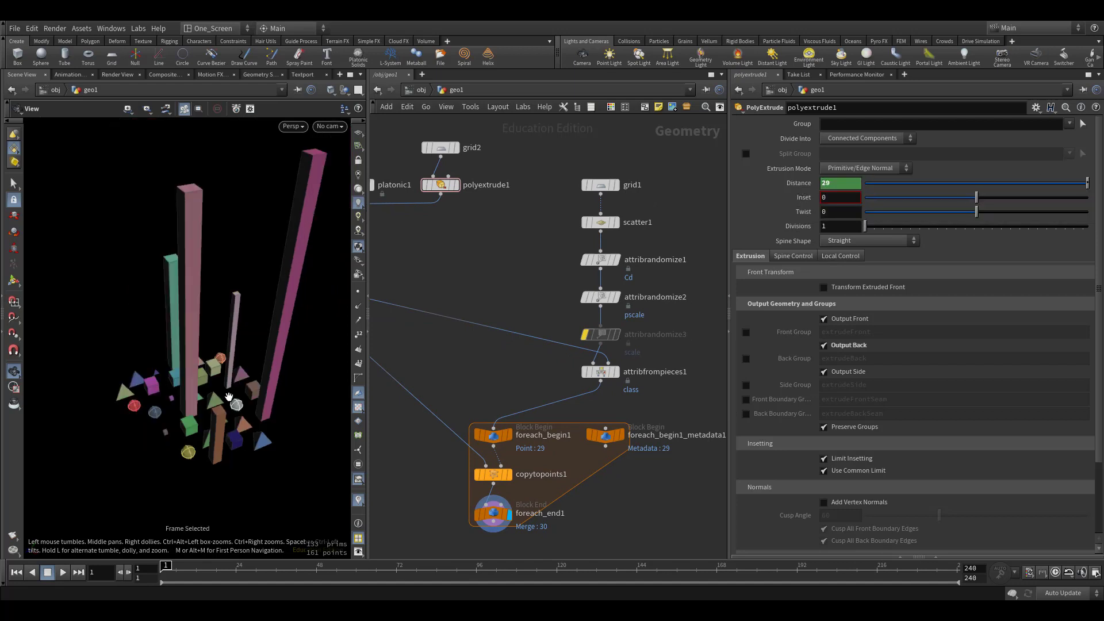
mouse_move(251, 363)
mouse_down()
mouse_move(303, 382)
mouse_move(259, 316)
mouse_up()
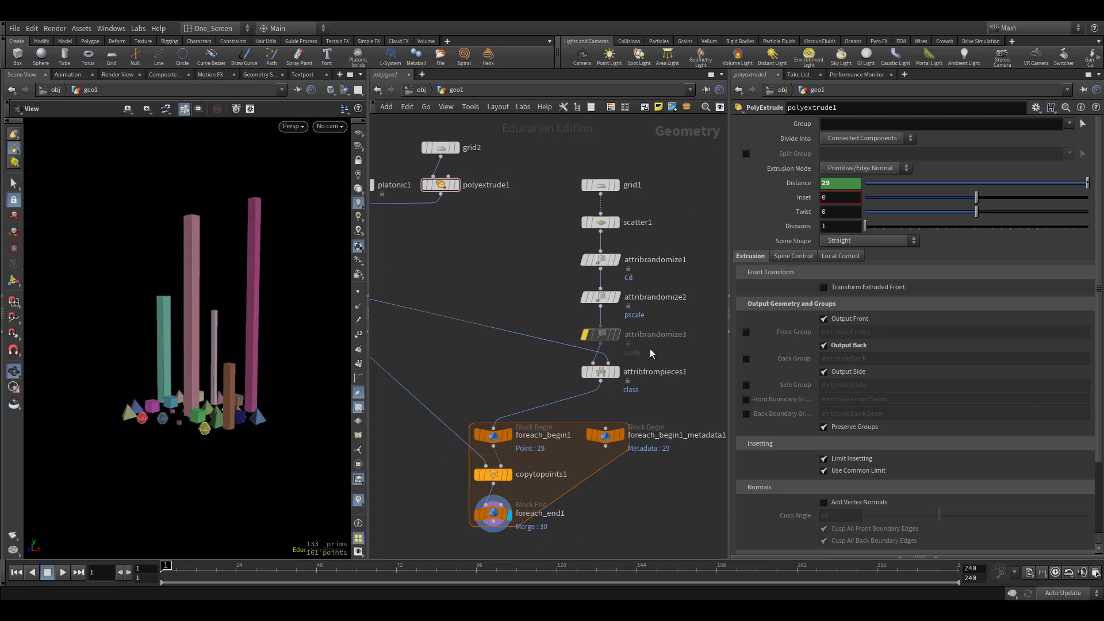
drag(265, 375, 267, 162)
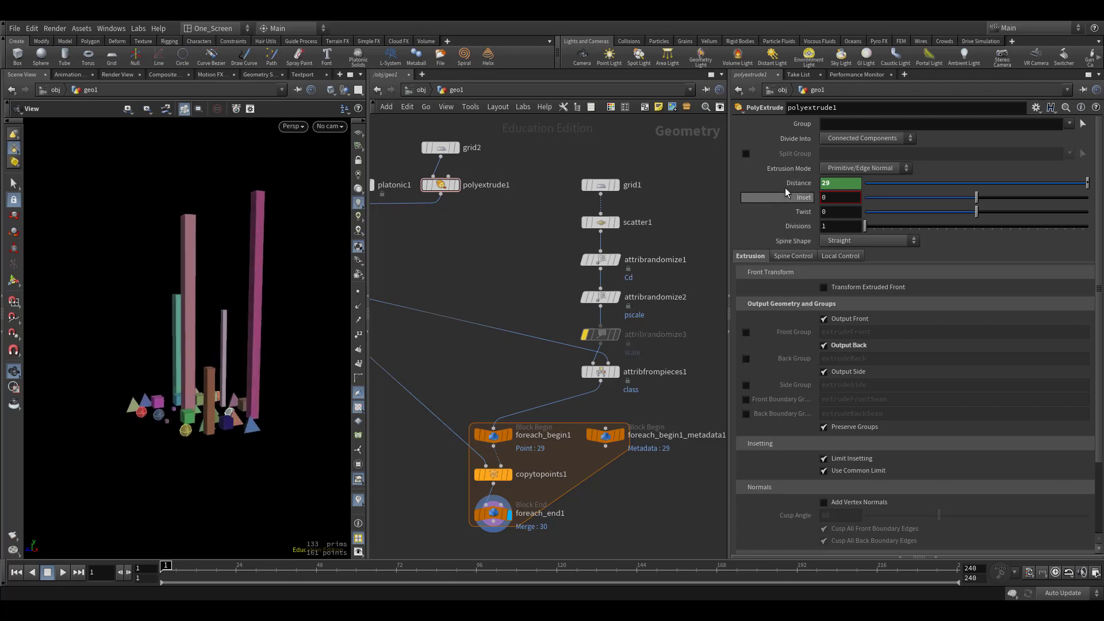
Paste the detail() iteration expression over 29 in Distance and select it.
click(828, 184)
key(ctrl+v)
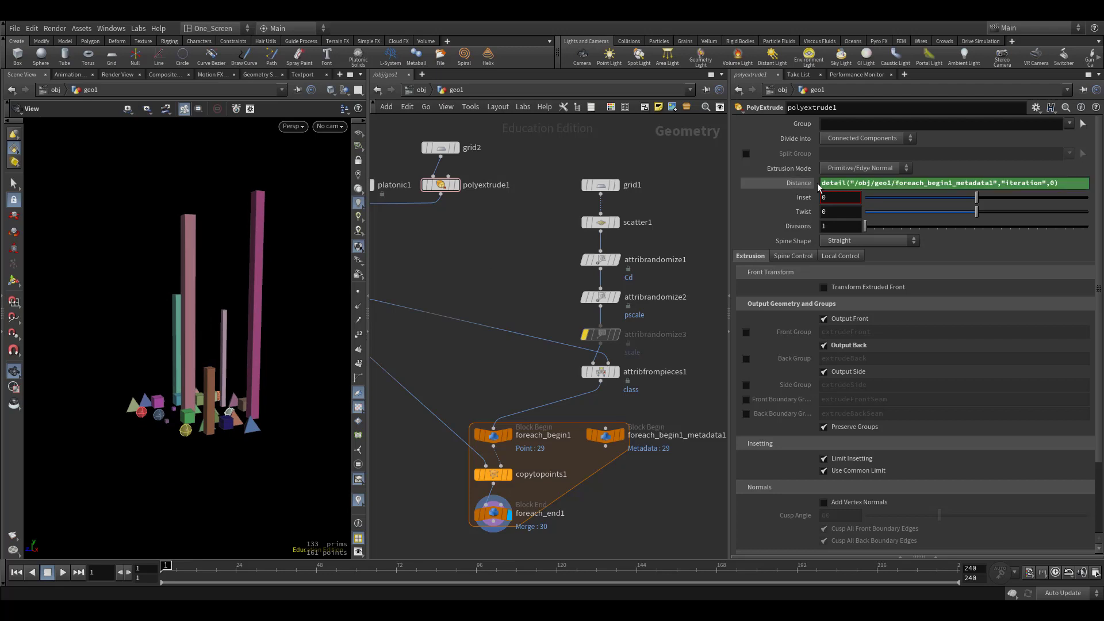
double_click(820, 183)
Create a Null node and rename it Control.
middle_drag(534, 278, 610, 256)
key(Tab)
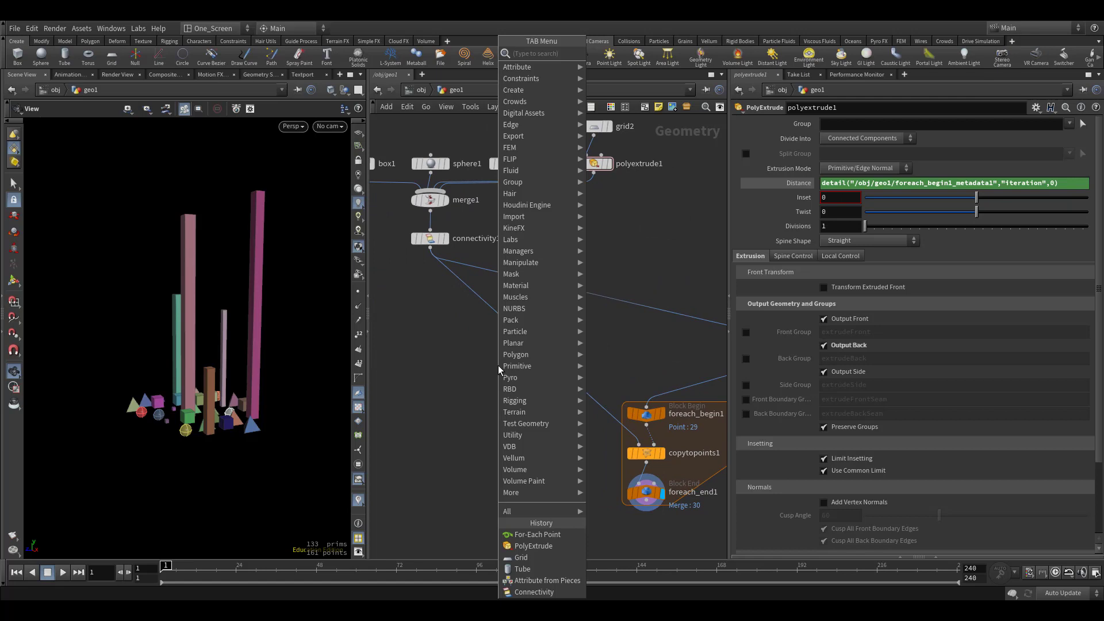
text(nu)
key(Return)
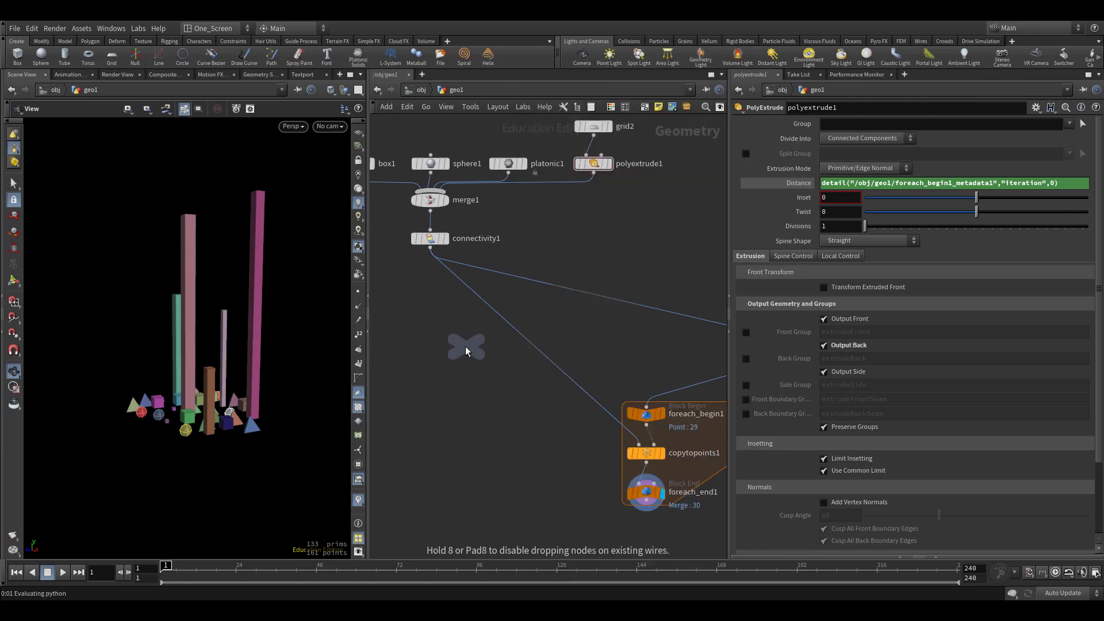
click(465, 346)
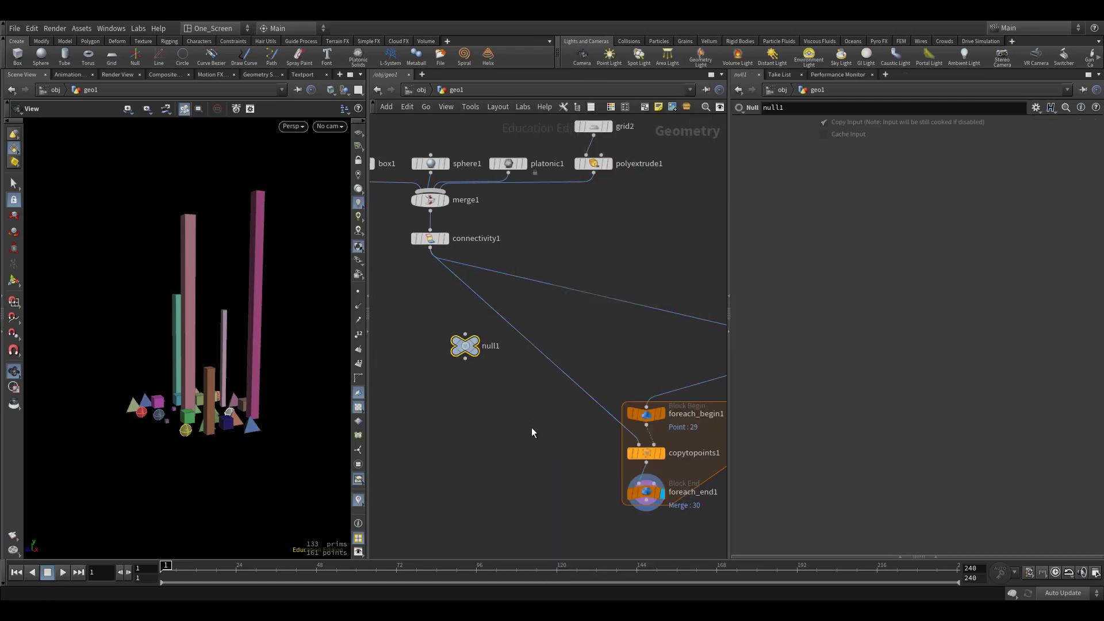
double_click(494, 347)
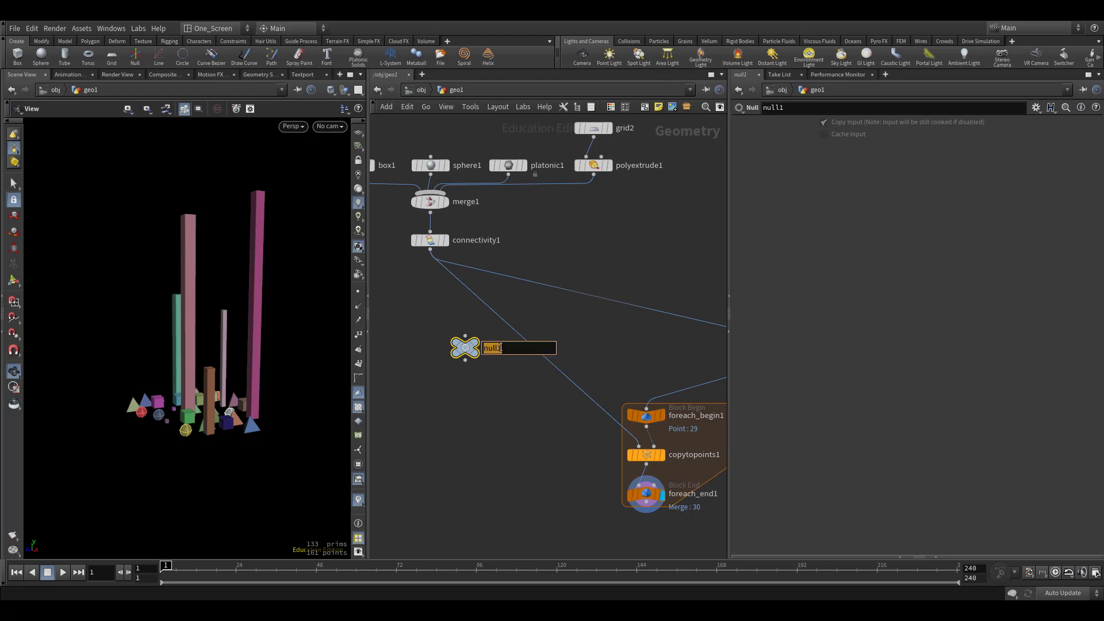
text(Cont)
text(rol)
key(Return)
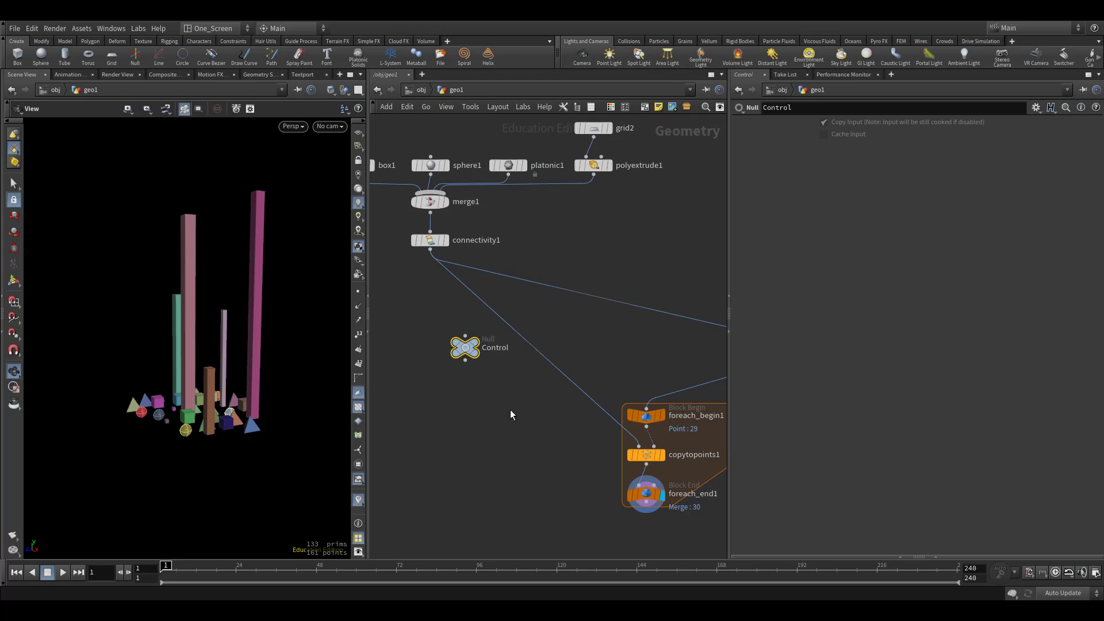
Insert Control below connectivity1 via a wire dot, align it, then delete the dot.
mouse_move(619, 312)
alt+mouse_down()
mouse_move(532, 402)
mouse_move(491, 416)
alt+mouse_up()
drag(448, 366, 491, 408)
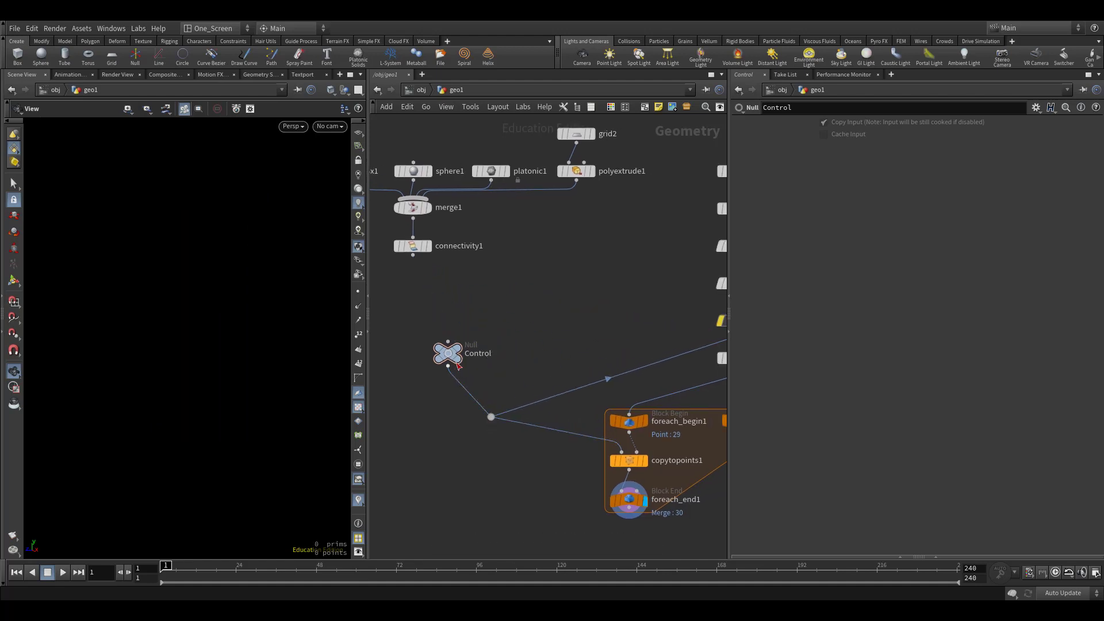
drag(413, 254, 448, 343)
drag(499, 377, 407, 230)
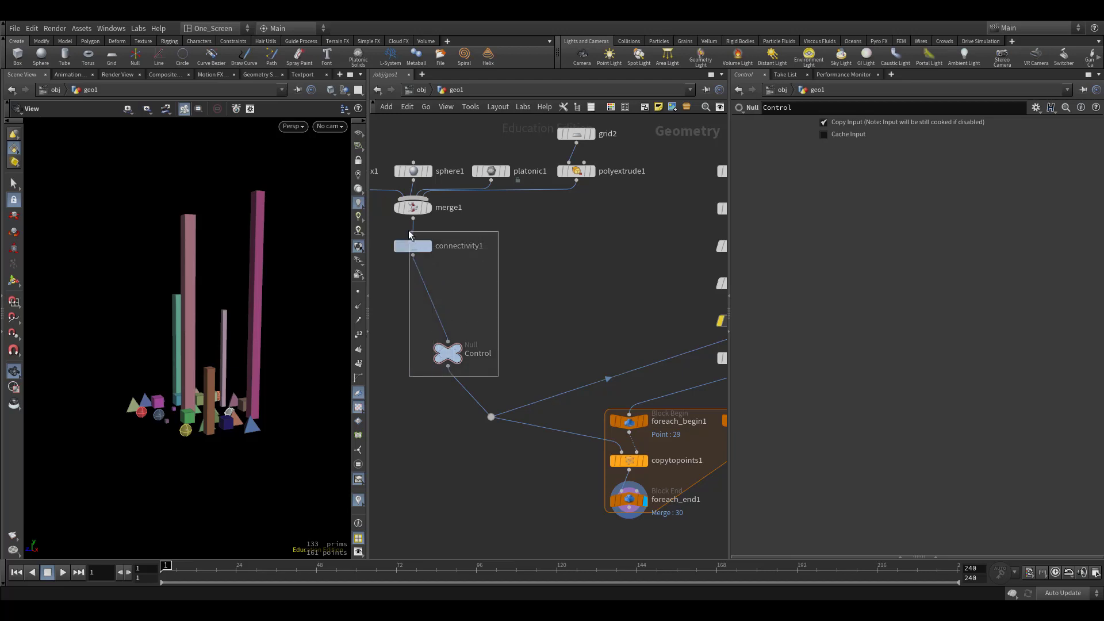
key(l)
click(491, 415)
key(Delete)
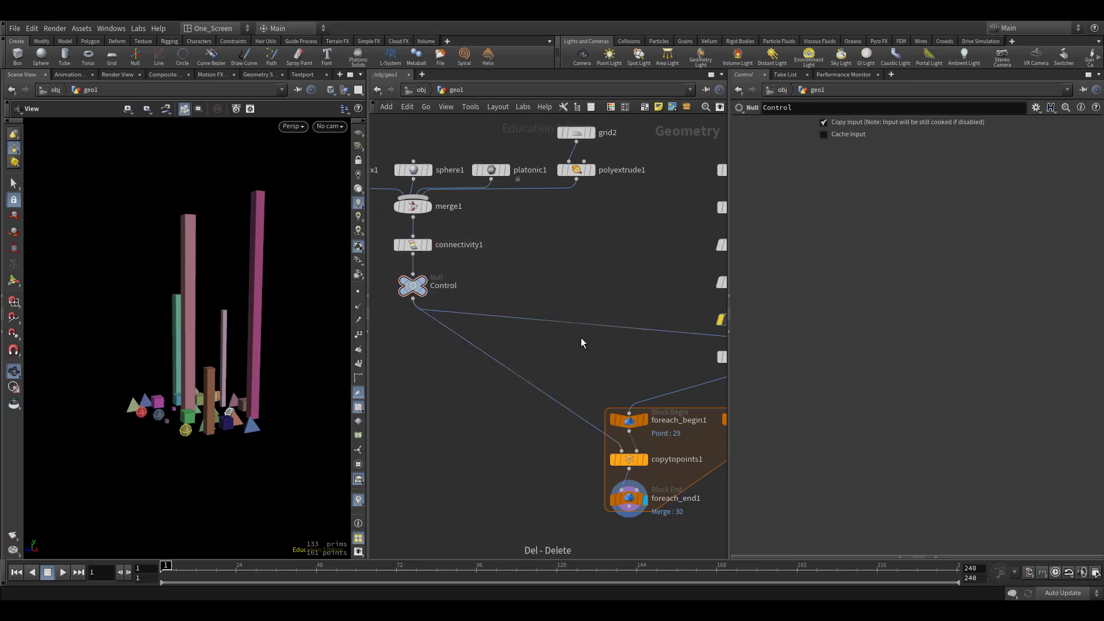
key(h)
scroll(523, 409, up, 3)
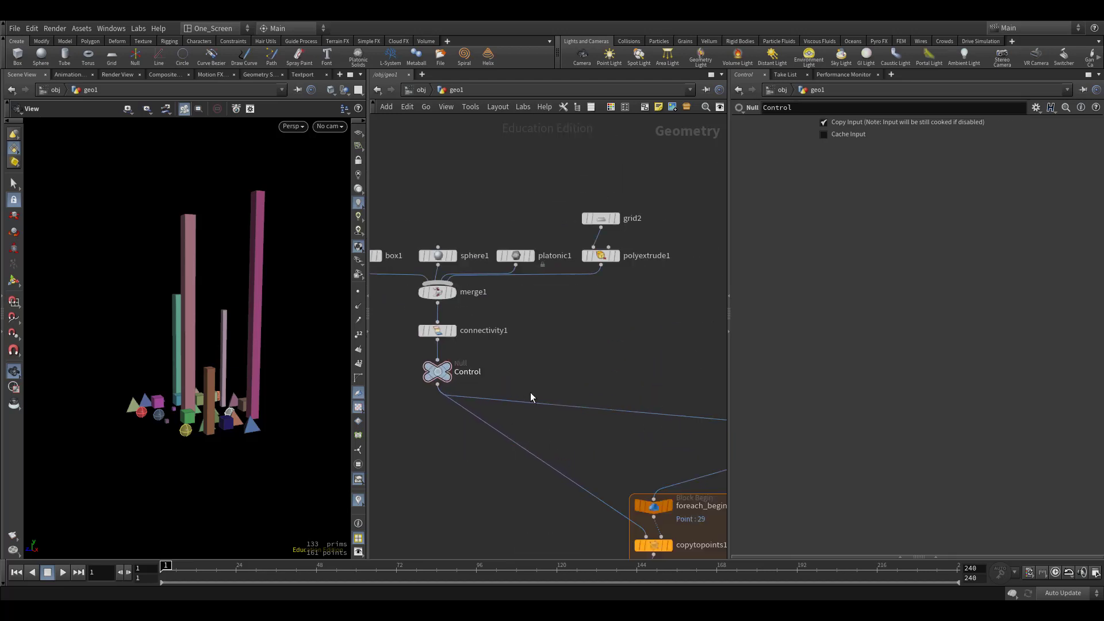
drag(402, 409, 455, 348)
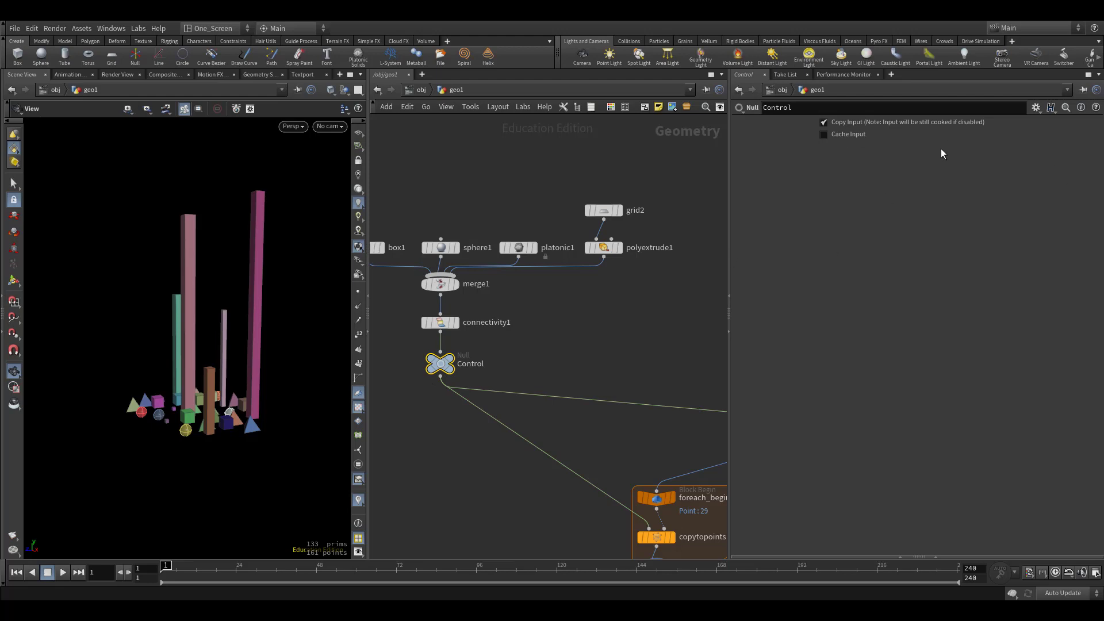
click(1035, 109)
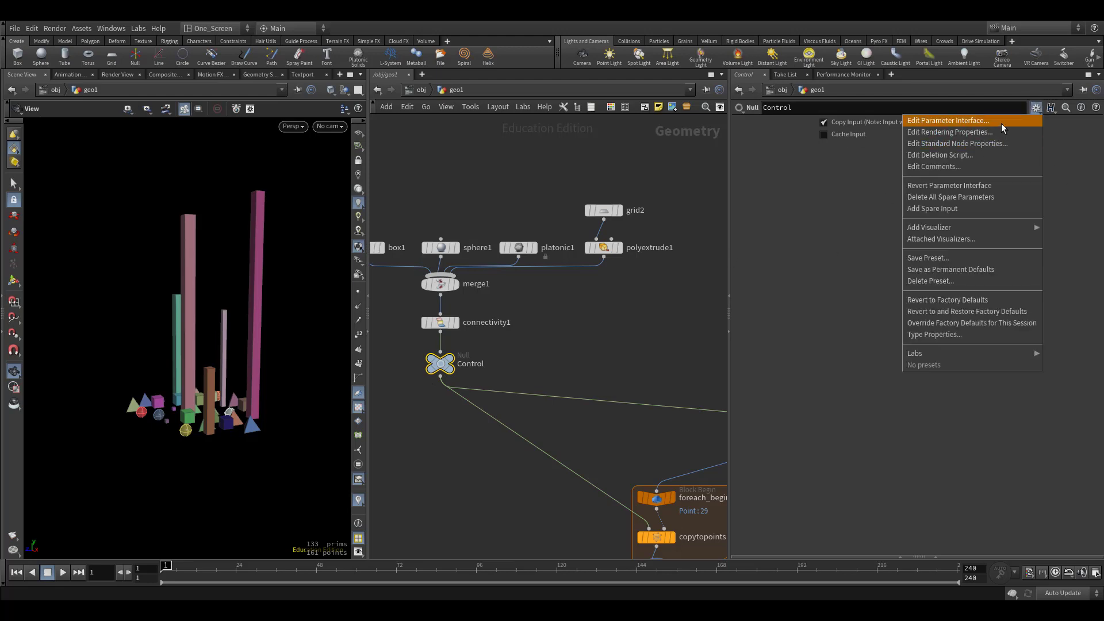
Hide Control's Copy Input and Cache Input parameters in the parameter interface editor.
click(937, 121)
click(744, 91)
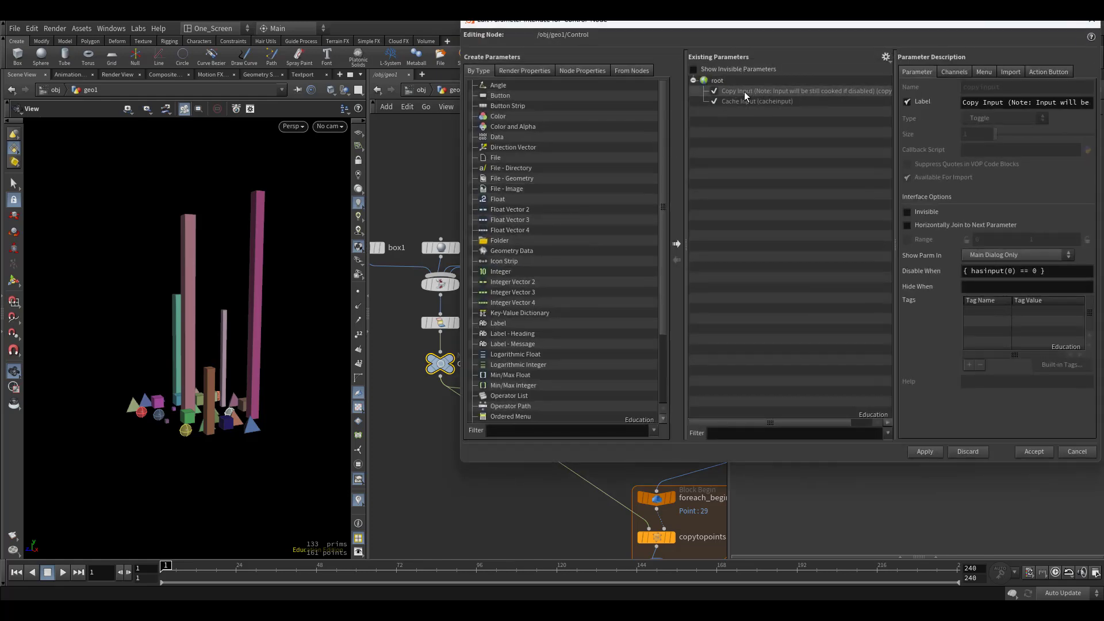
drag(858, 26, 723, 38)
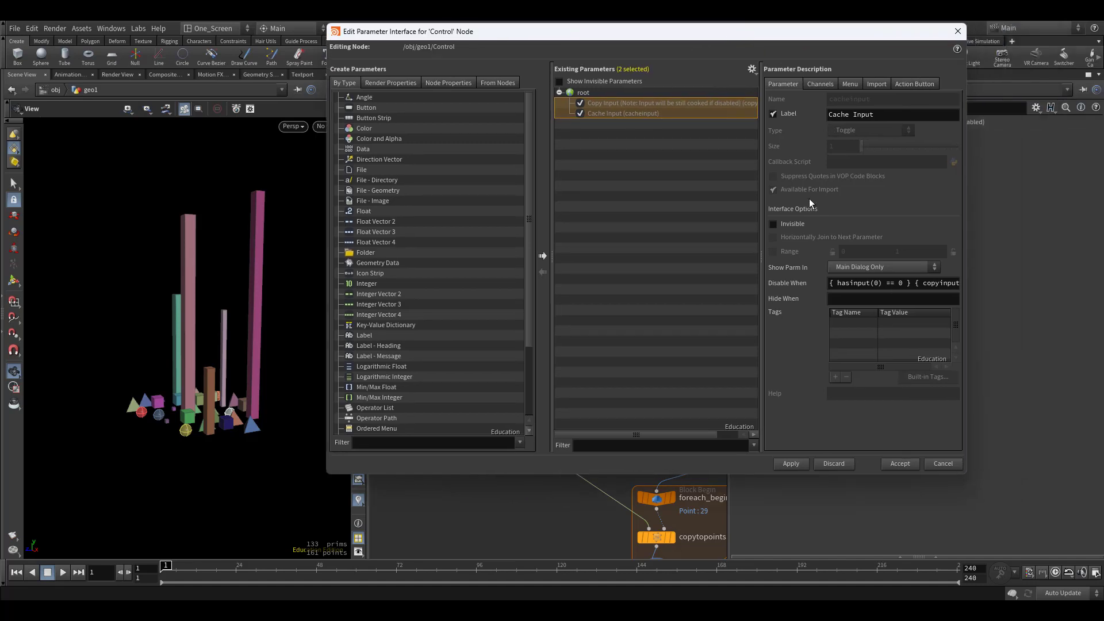
click(797, 224)
drag(811, 31, 651, 60)
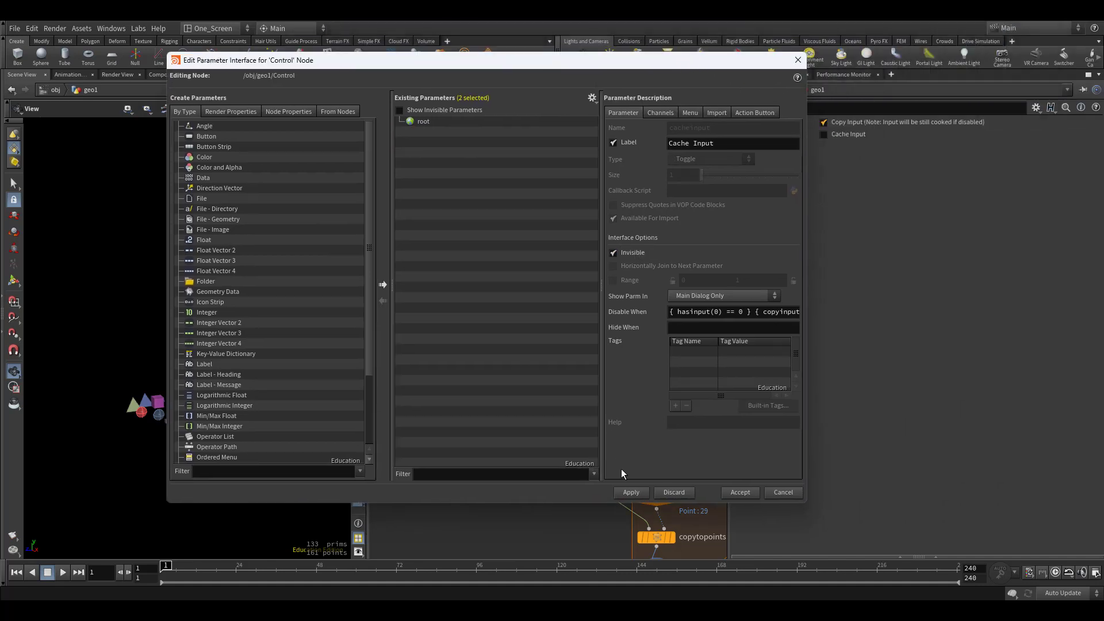
click(634, 494)
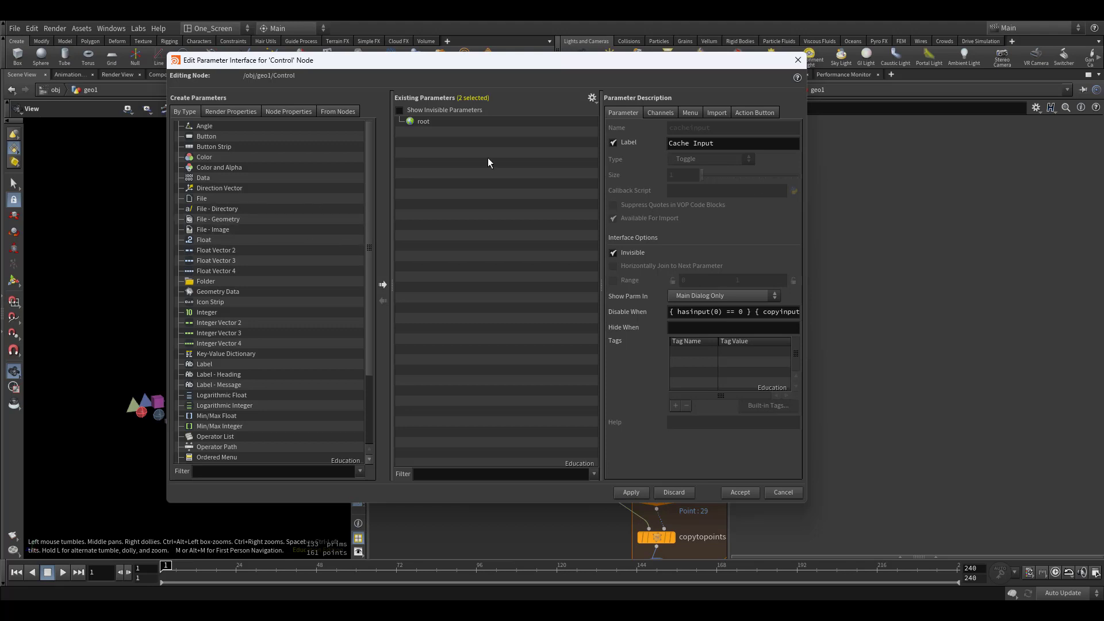
click(409, 111)
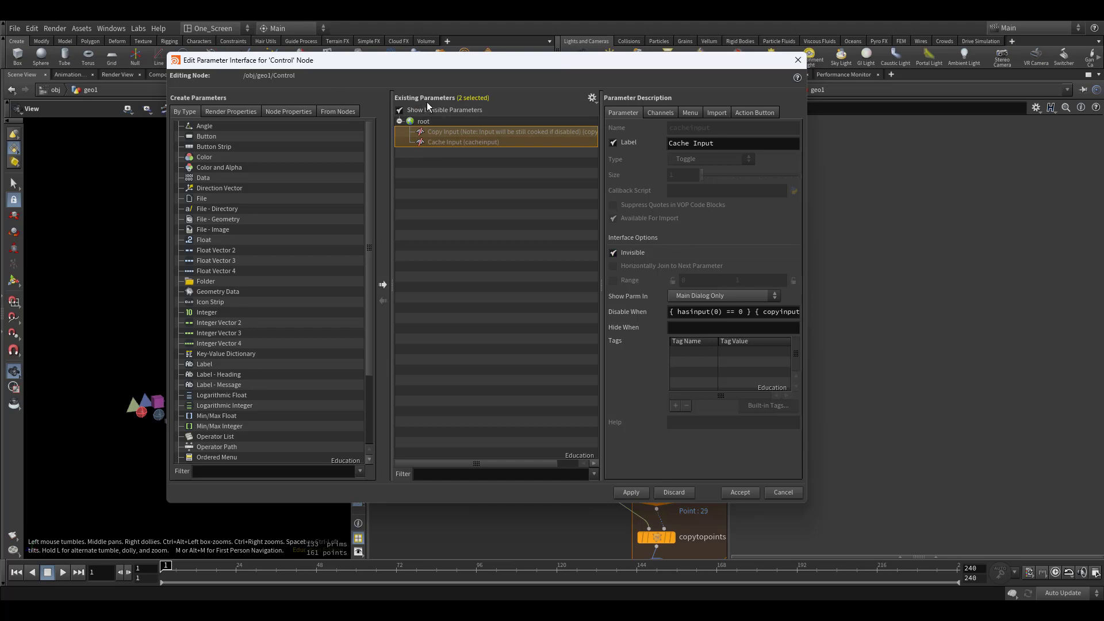
click(411, 111)
drag(410, 60, 475, 103)
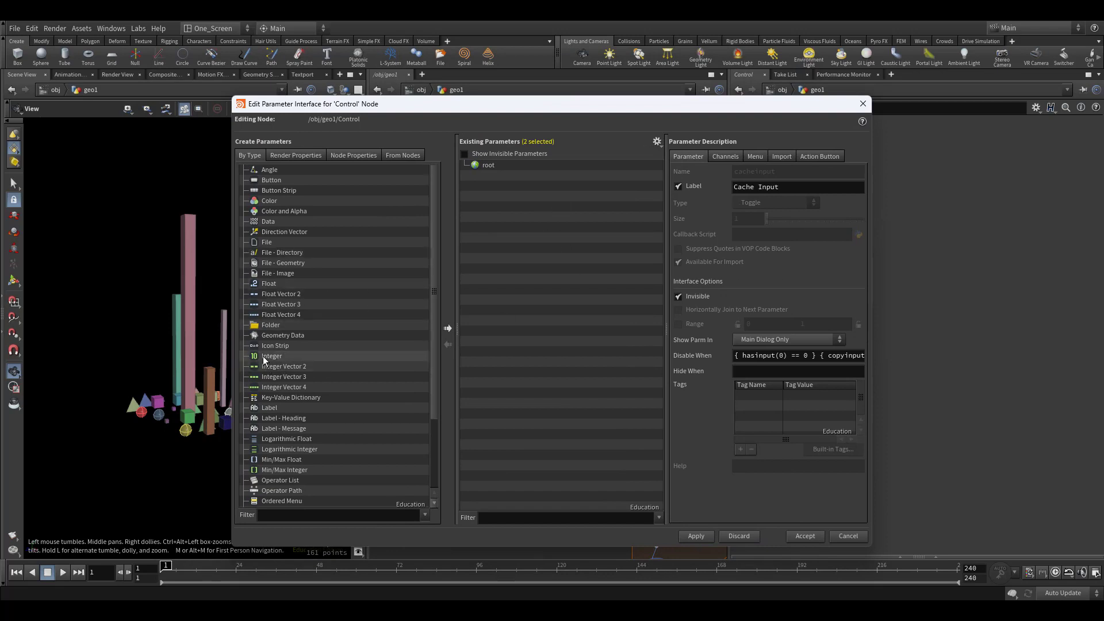
Add an Integer parameter labelled and named iteration to Control, then accept.
mouse_move(266, 357)
mouse_down()
mouse_move(477, 242)
mouse_move(487, 175)
mouse_up()
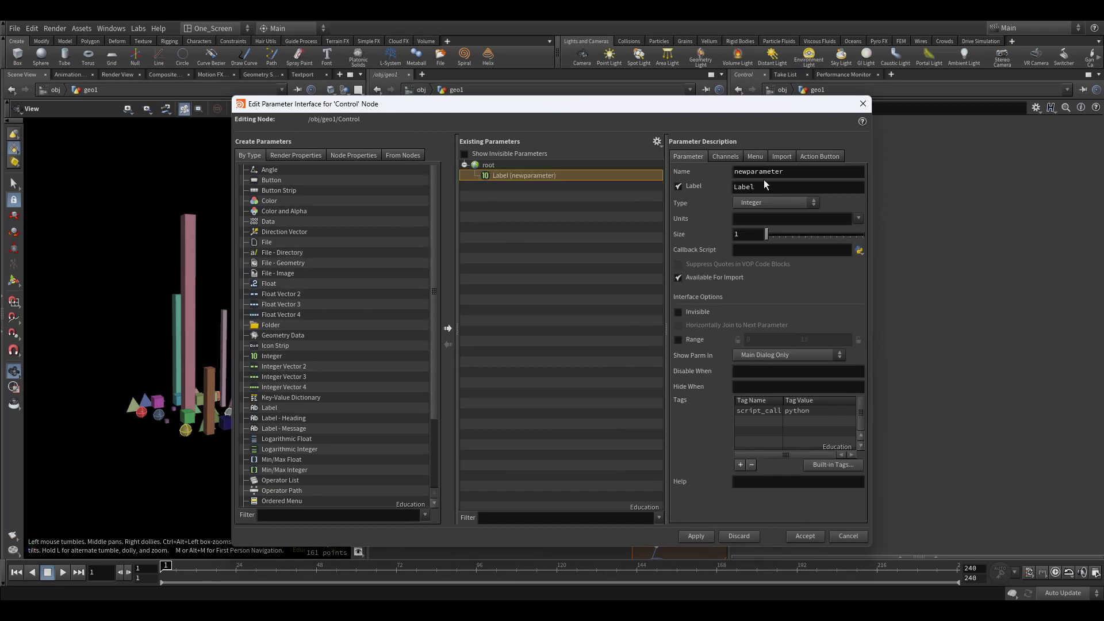
double_click(782, 185)
text(iterati)
text(on)
key(Return)
drag(764, 108, 661, 104)
click(584, 529)
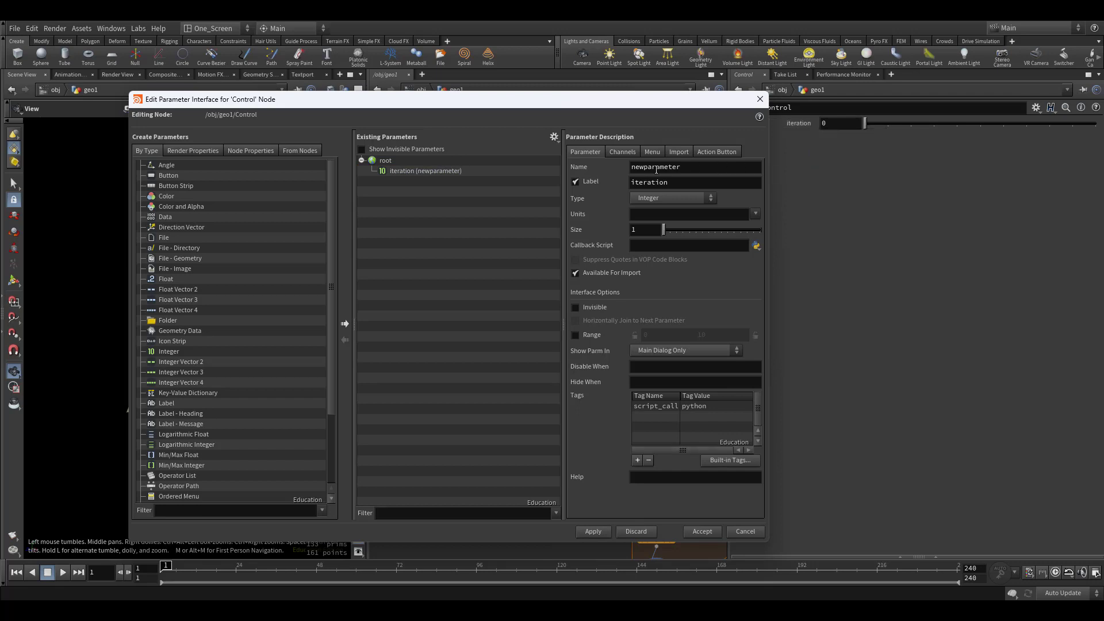
double_click(680, 169)
text(iteration)
click(595, 531)
drag(621, 104, 592, 107)
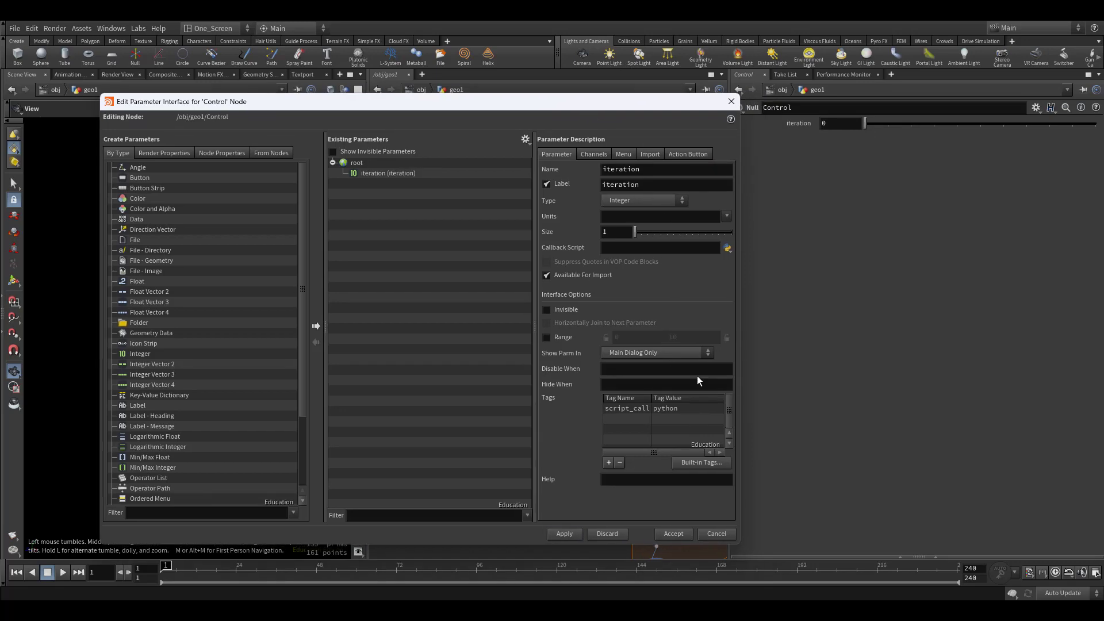
click(674, 533)
Copy polyextrude1's Distance expression and bring up options on Control's iteration field.
middle_drag(612, 320, 544, 313)
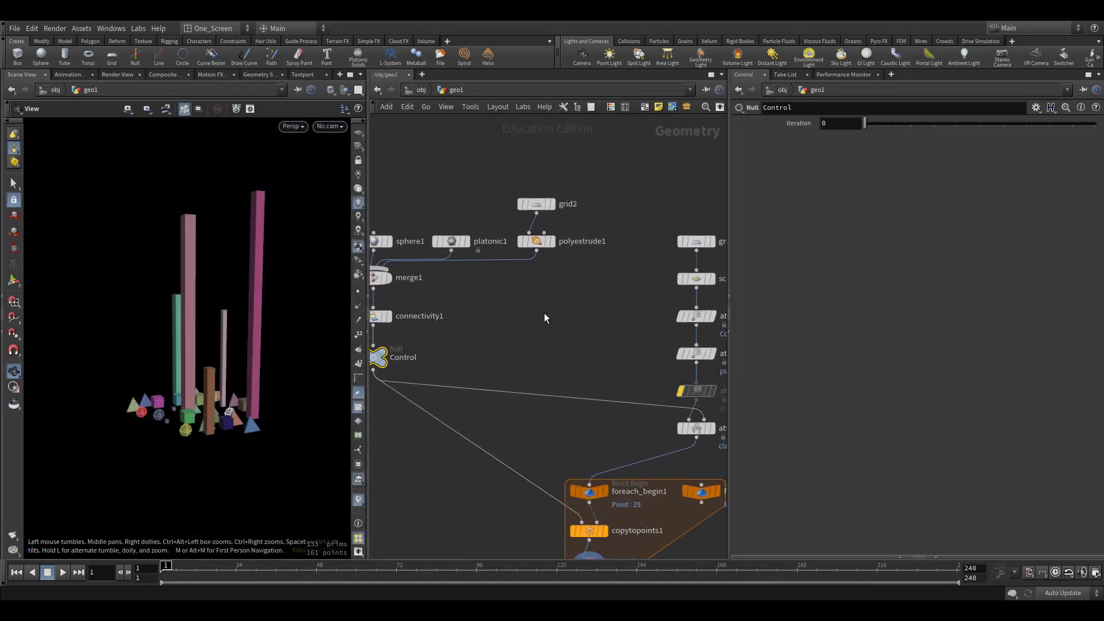
click(542, 240)
click(842, 183)
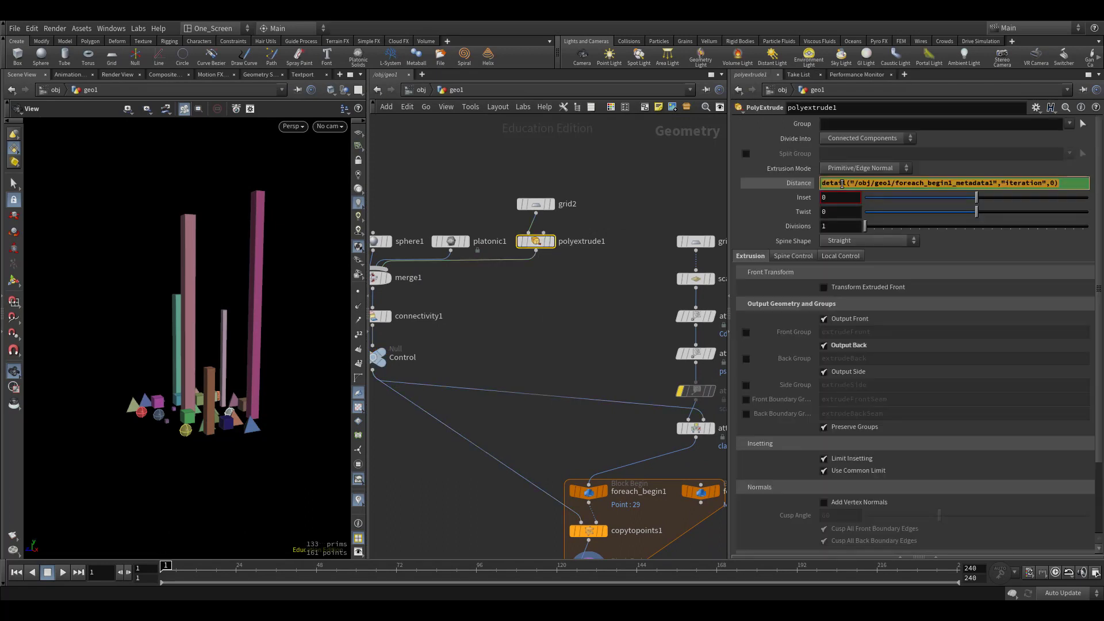
middle_drag(564, 336, 663, 324)
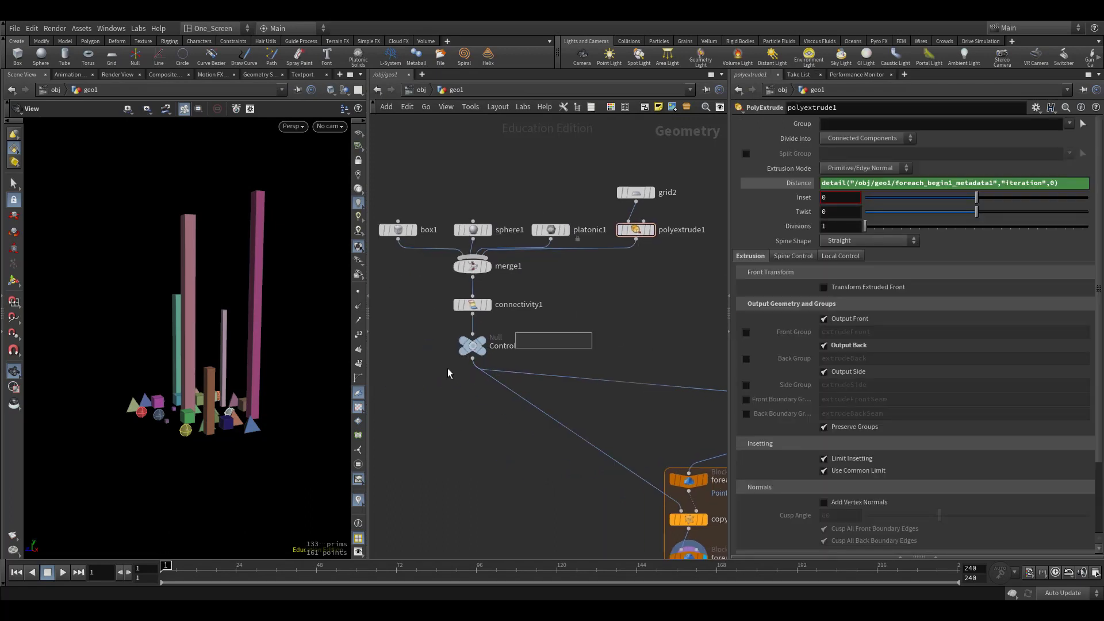
click(472, 346)
right_click(839, 122)
click(898, 254)
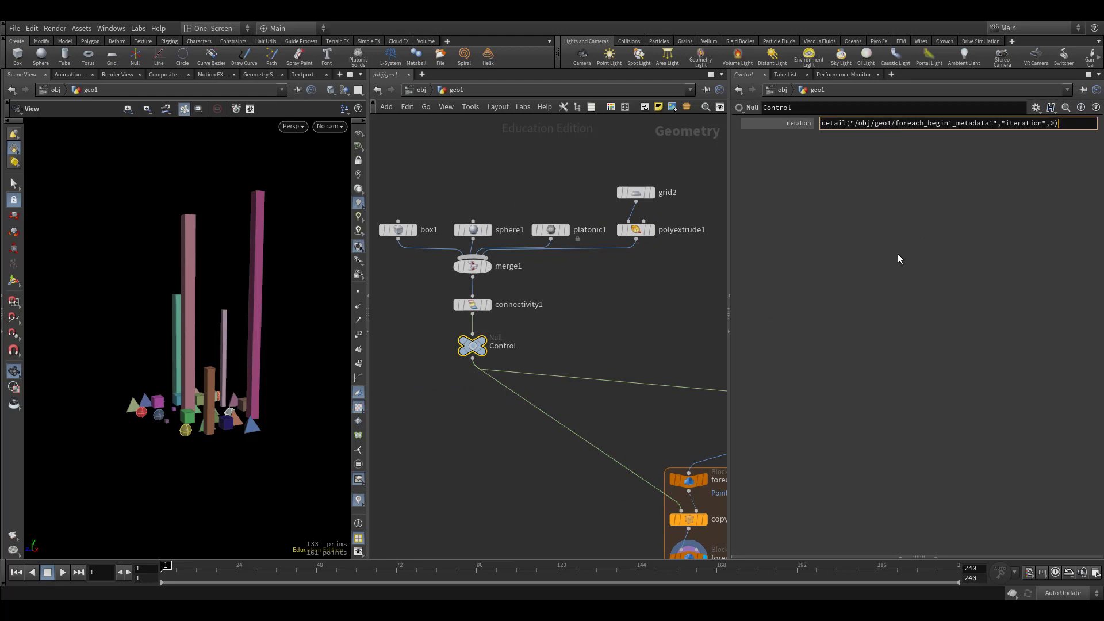
scroll(614, 311, down, 2)
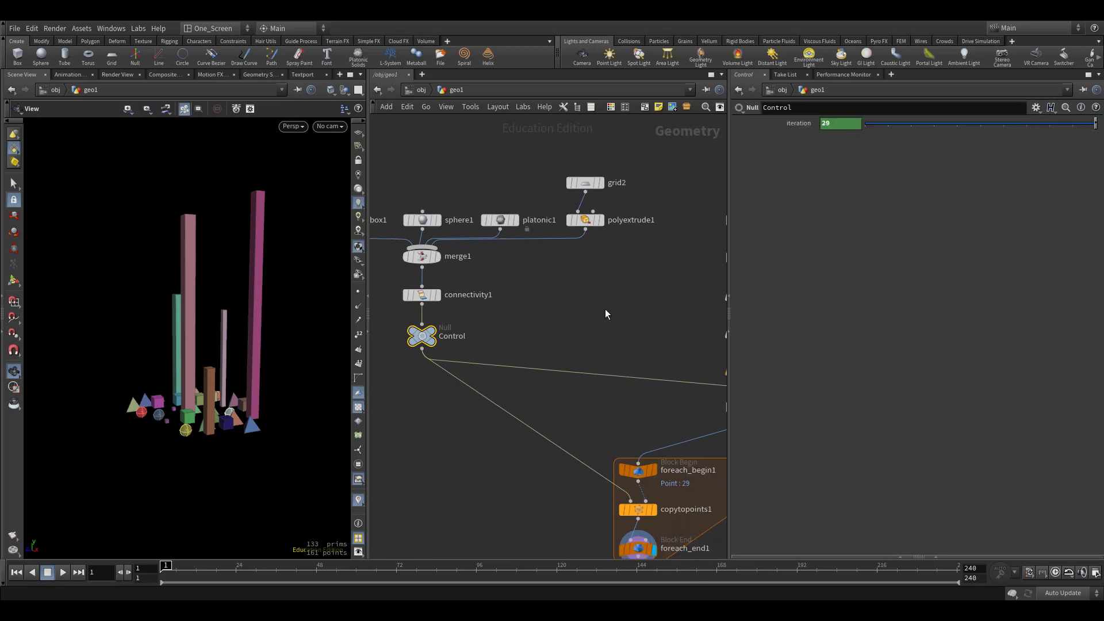
scroll(605, 308, down, 2)
click(1083, 90)
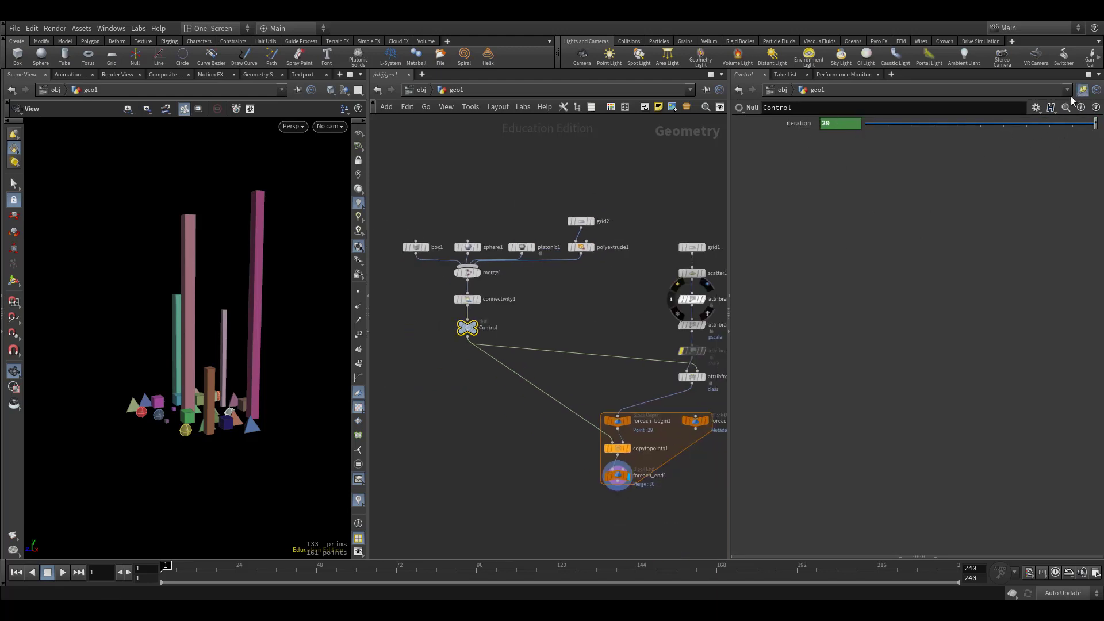
scroll(594, 356, down, 2)
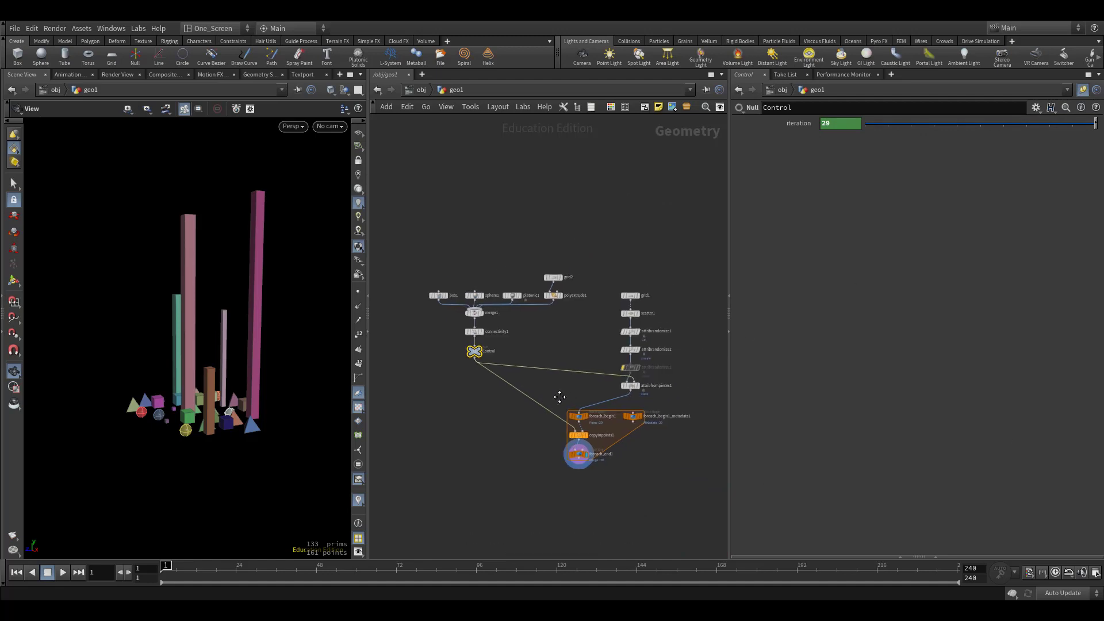
scroll(575, 408, up, 2)
scroll(604, 460, down, 2)
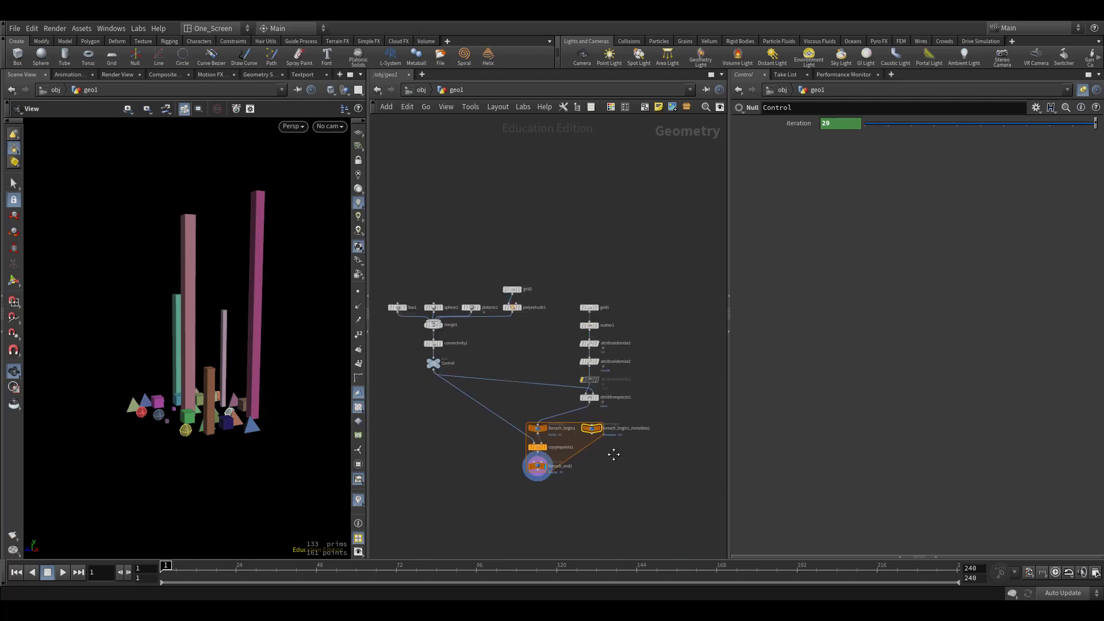
scroll(592, 477, up, 1)
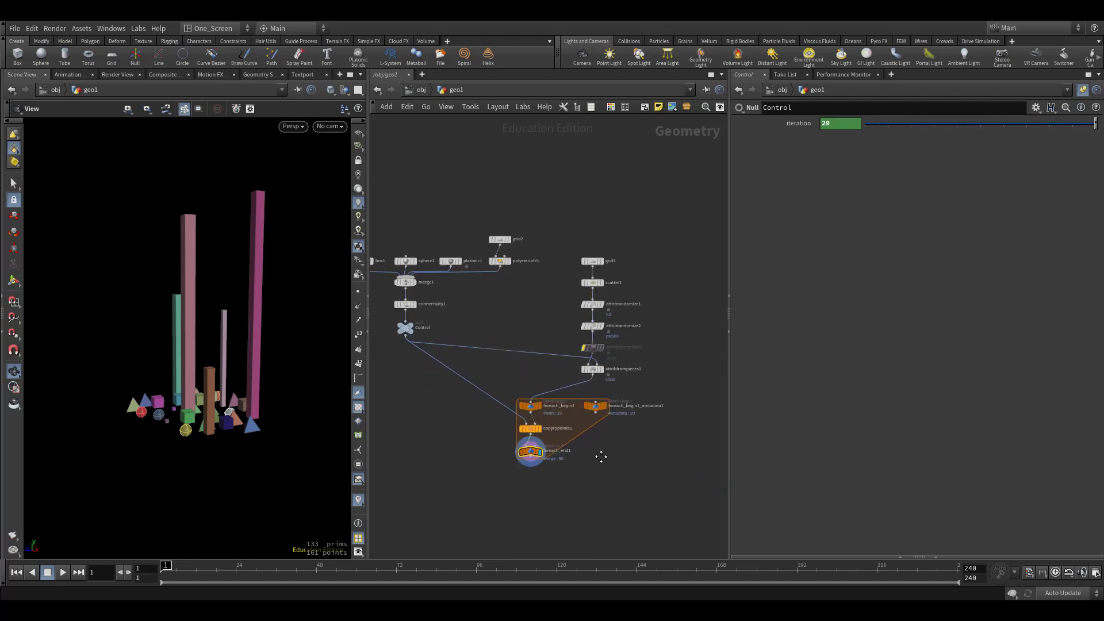
middle_drag(600, 453, 532, 511)
key(p)
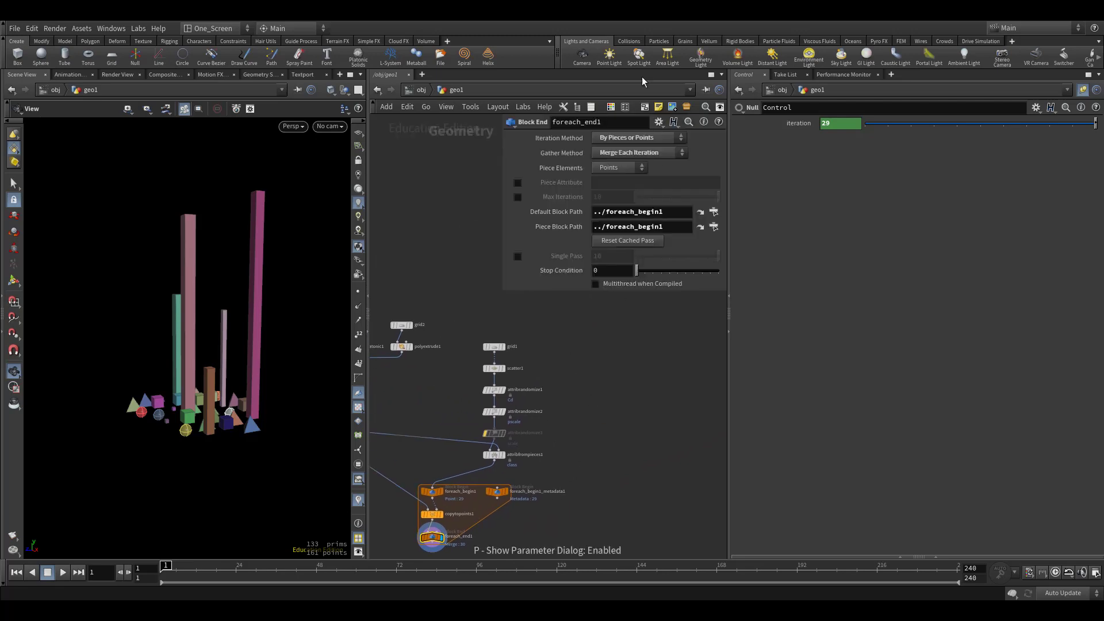
click(518, 256)
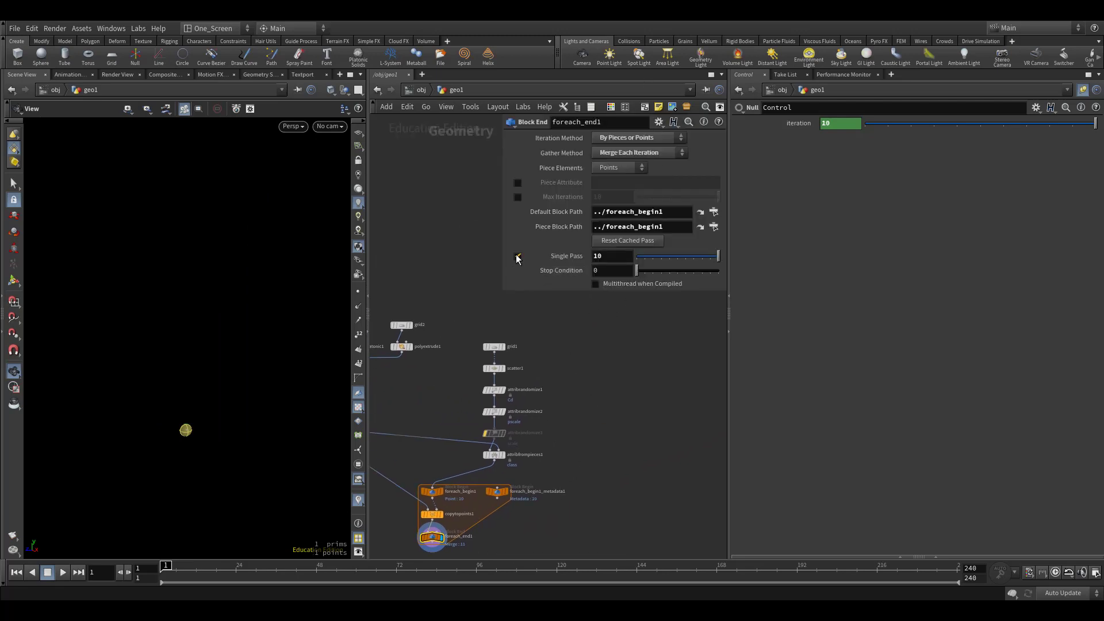
drag(712, 255, 670, 256)
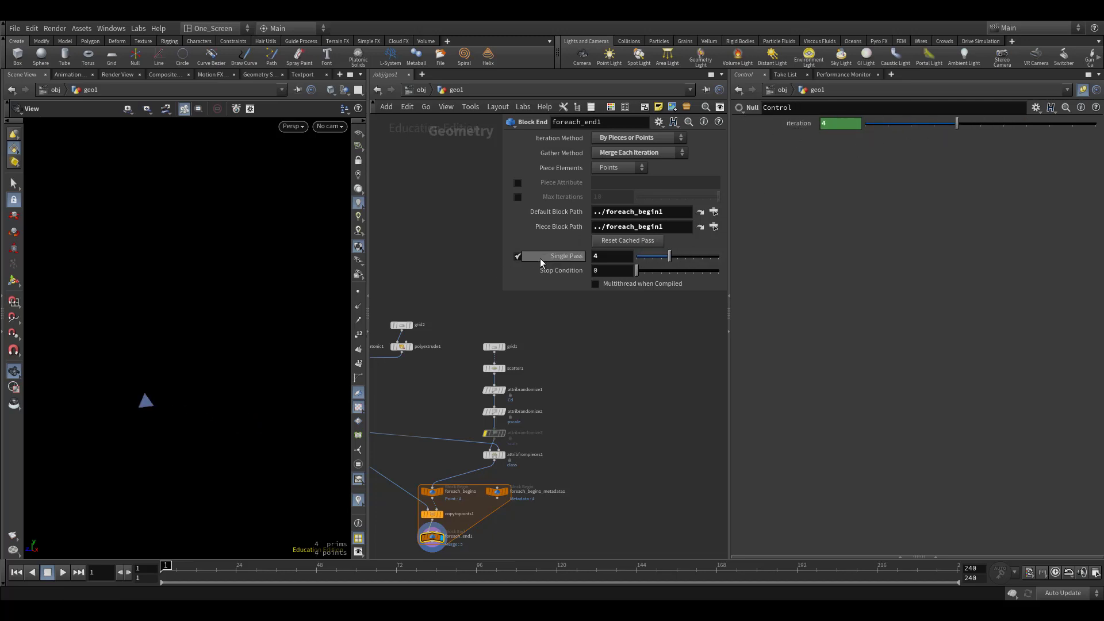
click(517, 256)
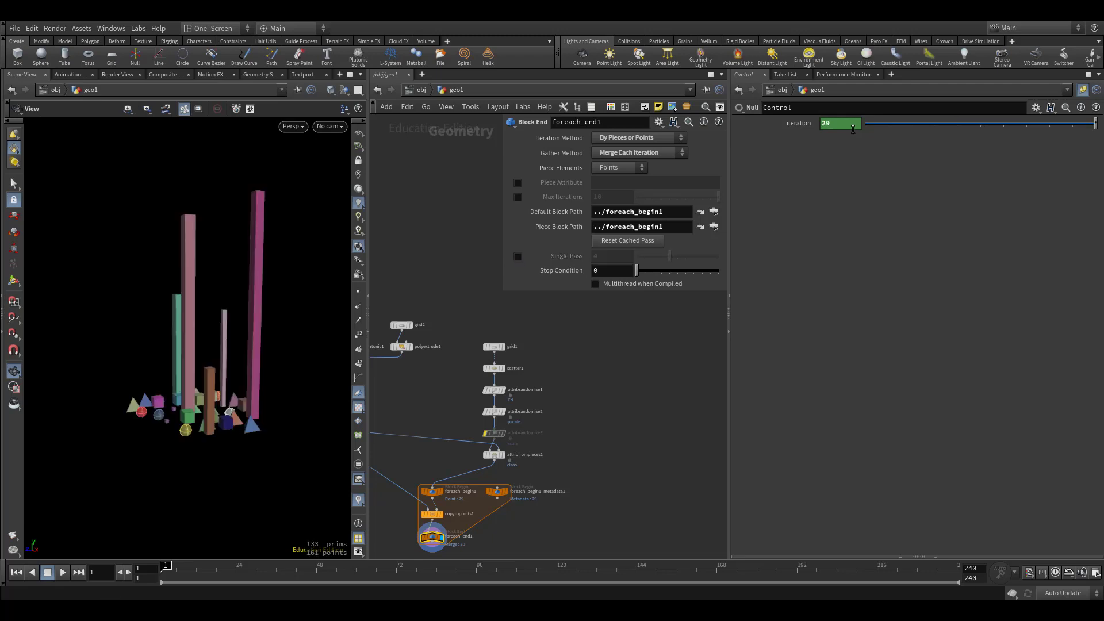
scroll(584, 470, up, 3)
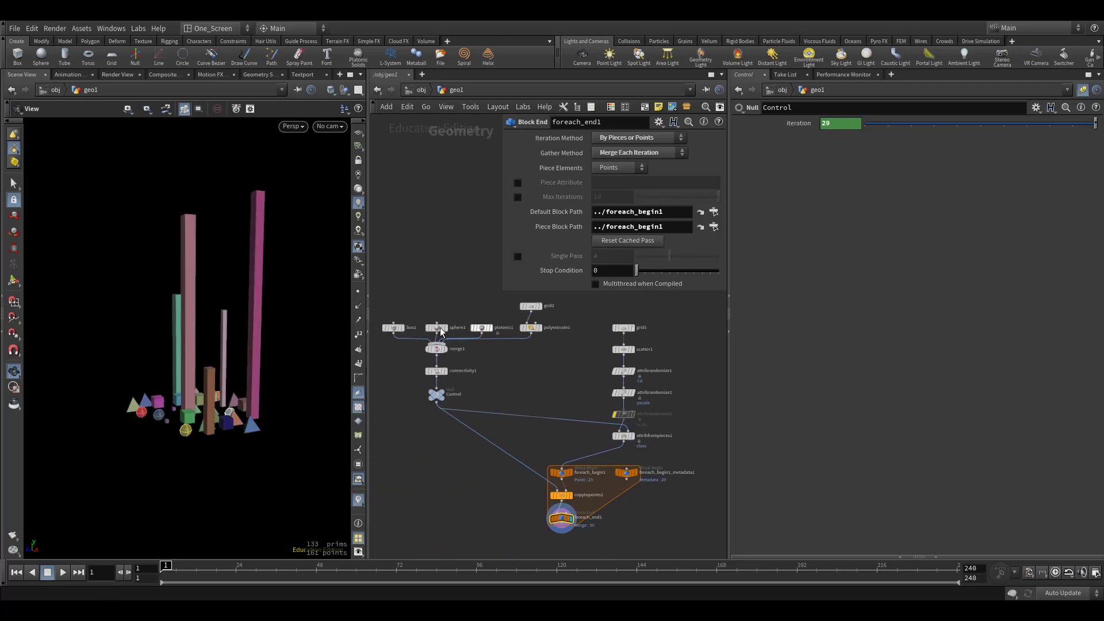
scroll(536, 402, up, 2)
click(440, 418)
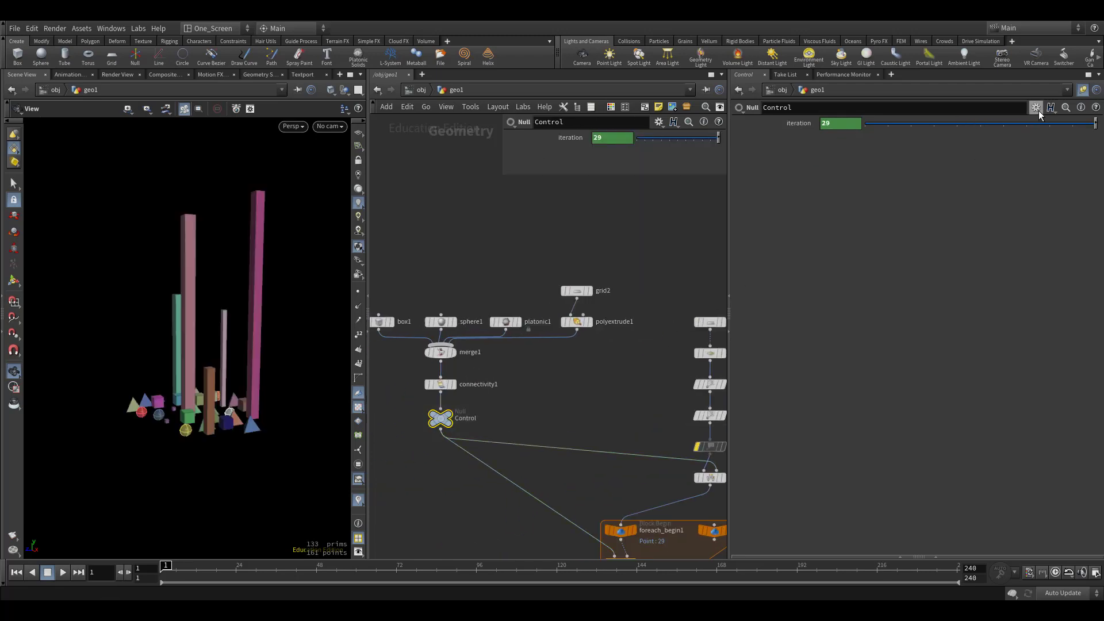
click(1083, 89)
key(p)
key(h)
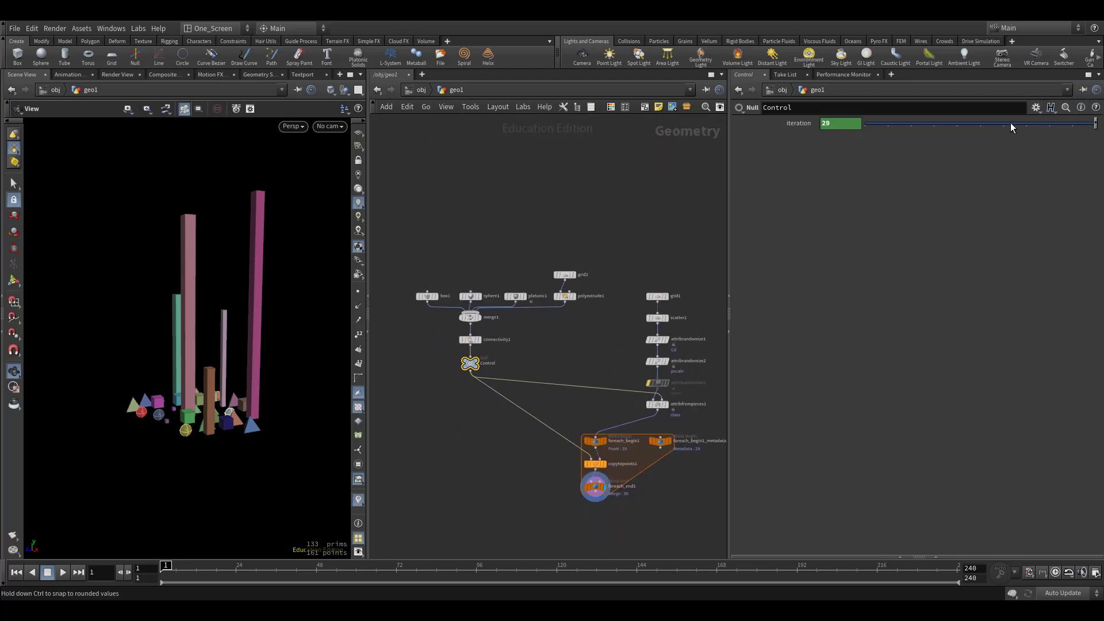
Add a float parameter labelled and named 'extrude' to the Control null's interface.
click(1036, 108)
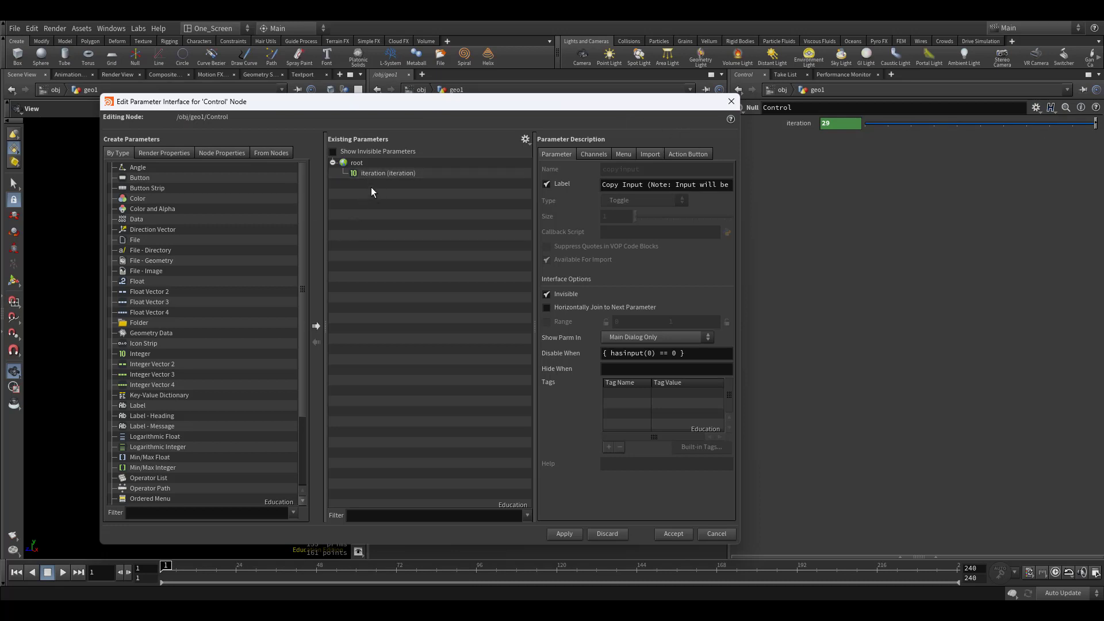
drag(137, 282, 364, 181)
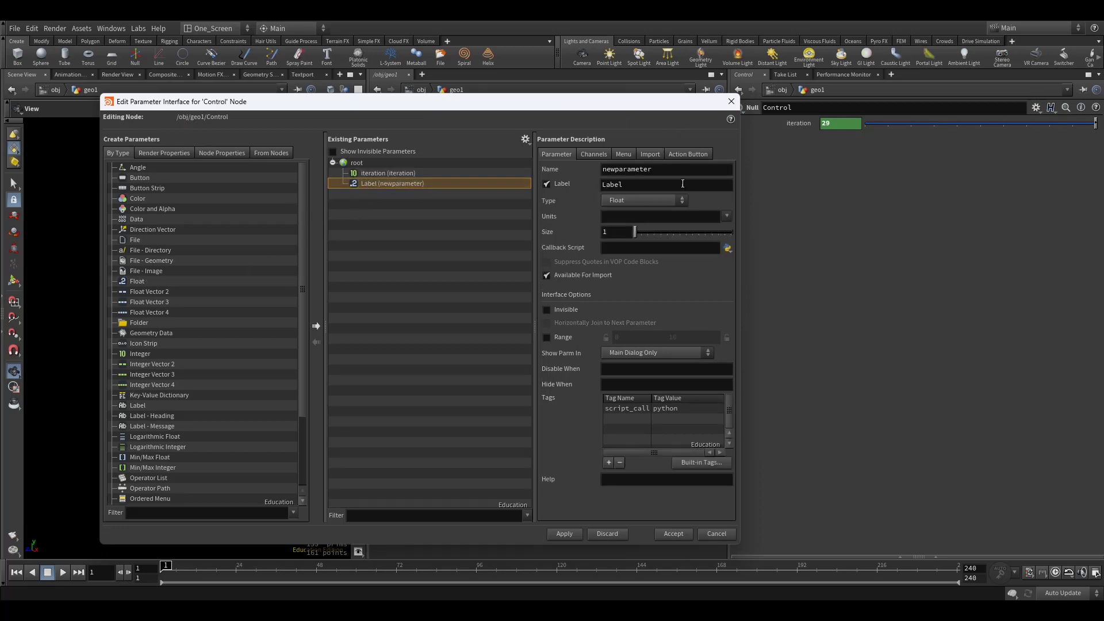
double_click(652, 183)
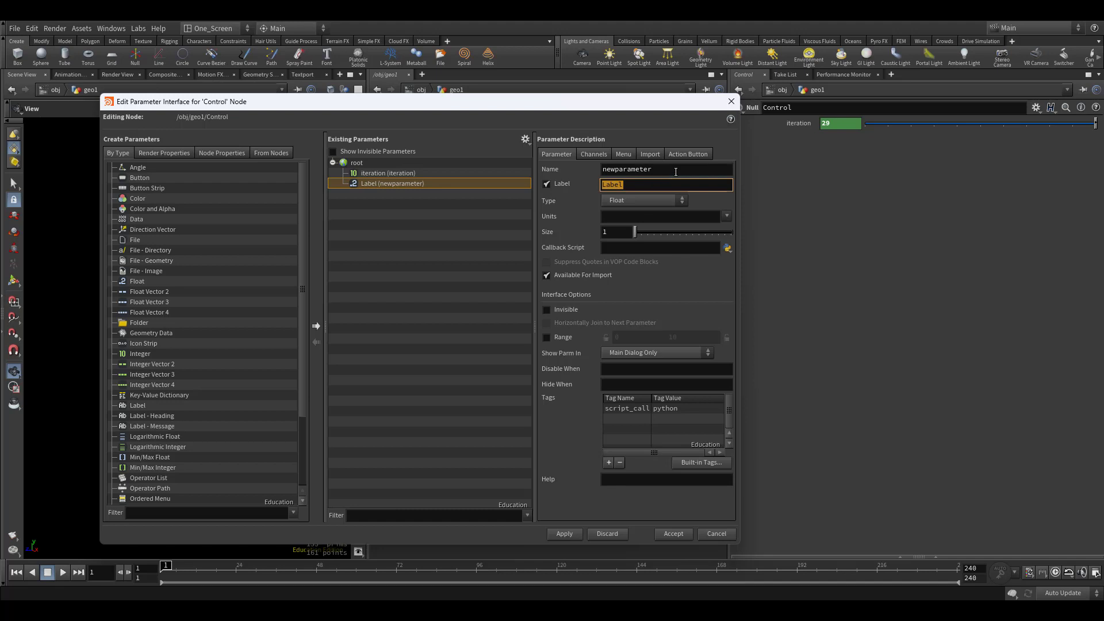
text(extrude)
key(Return)
double_click(676, 171)
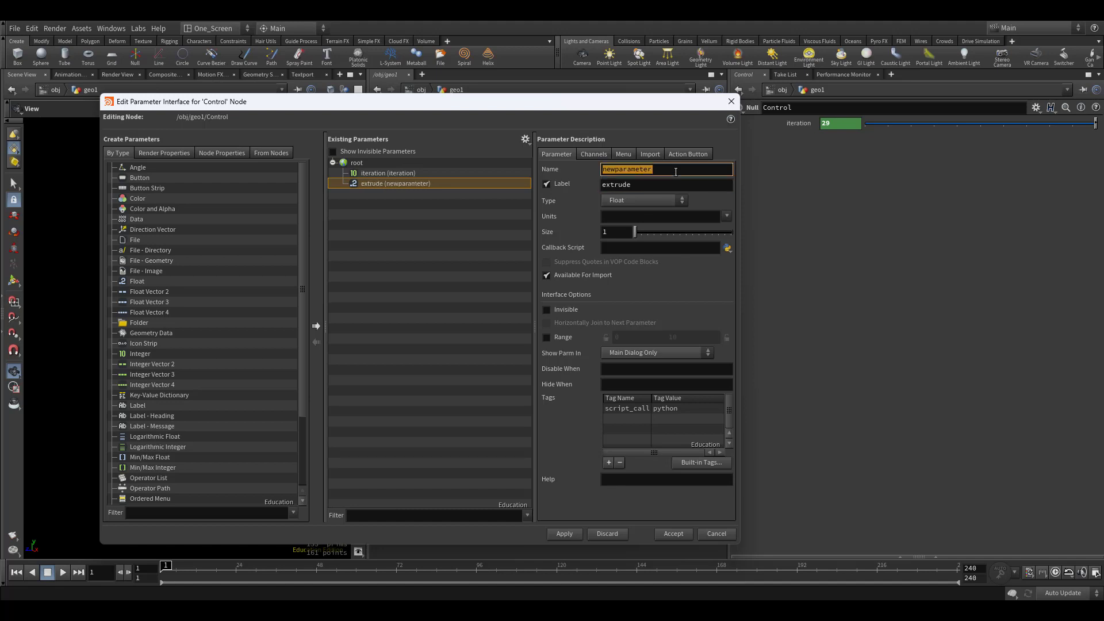
text(extrude)
click(564, 534)
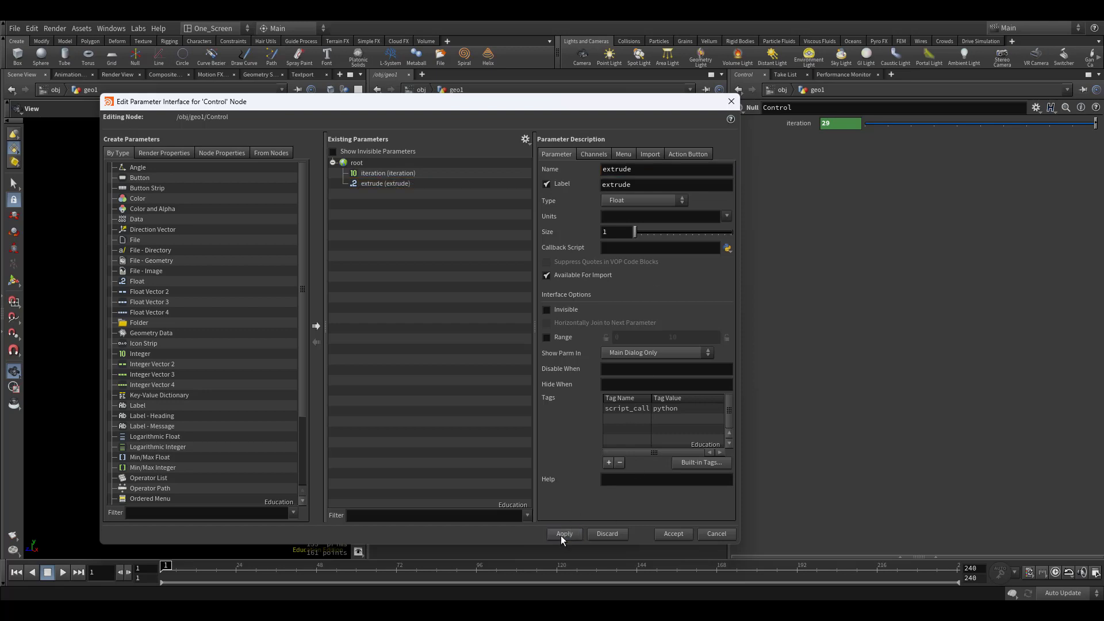
click(676, 534)
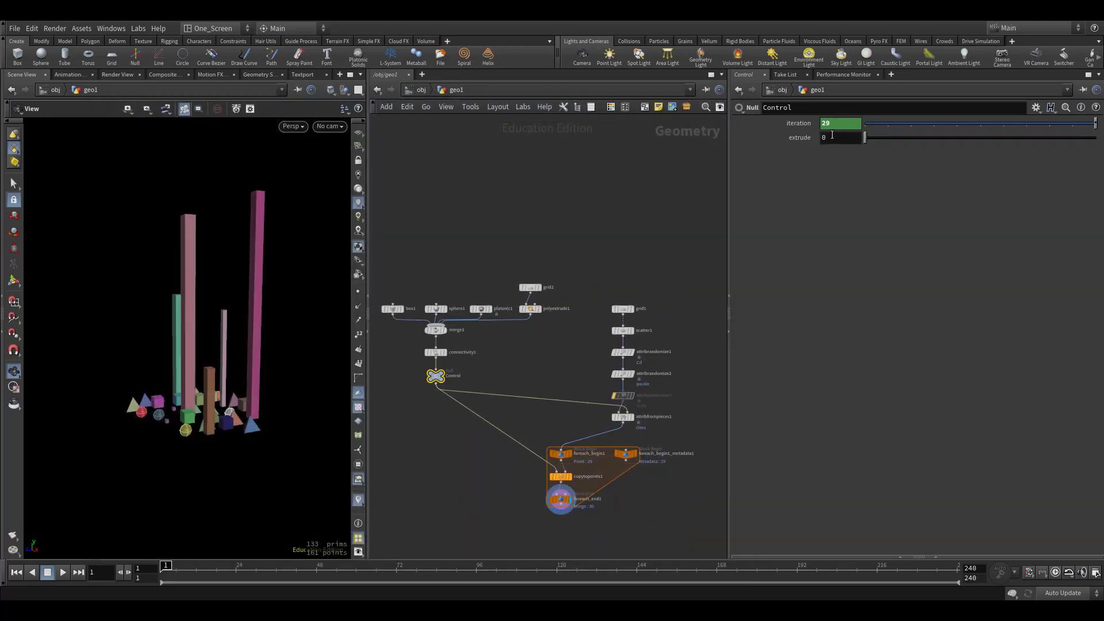
Set Control's extrude to rand() with a pasted relative reference to iteration: rand(ch("iteration")).
key(Tab)
text(r)
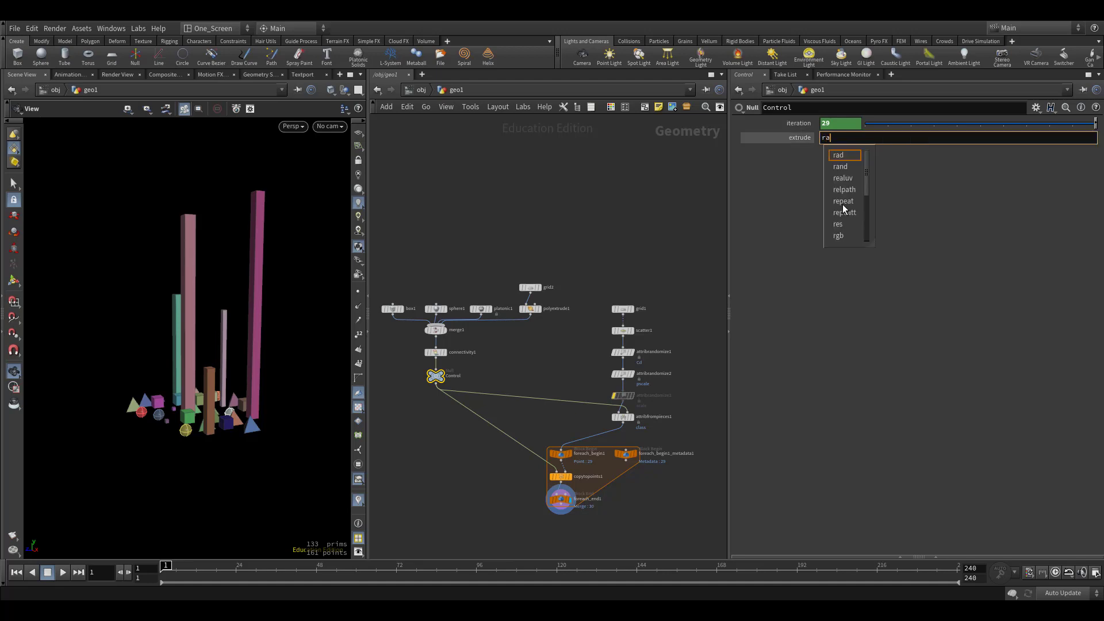
text(and()
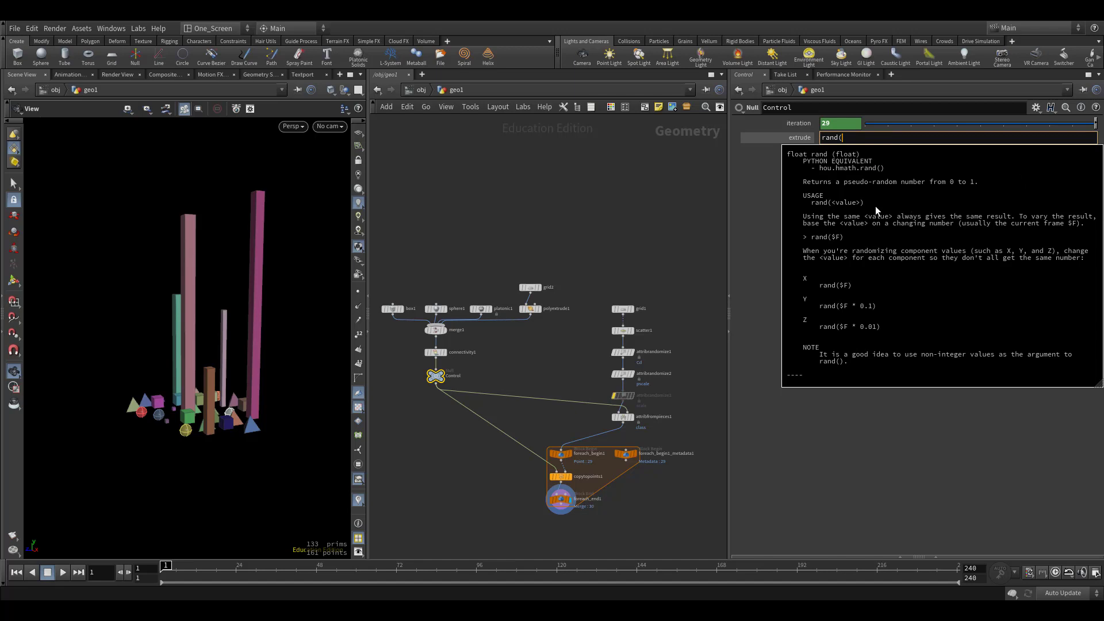
text())
key(Return)
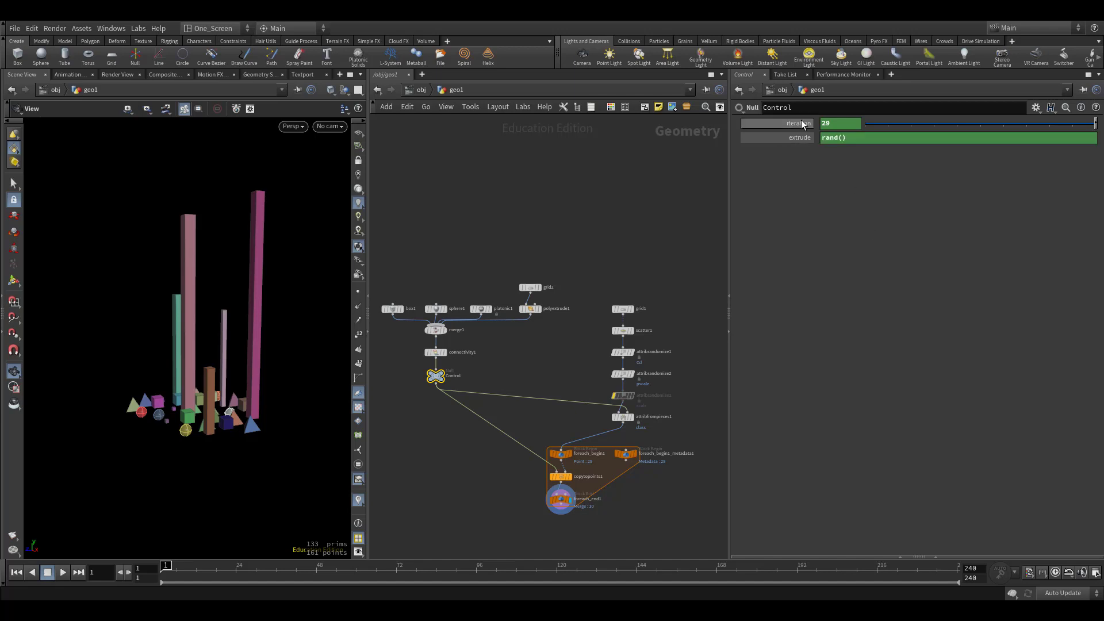
right_click(799, 123)
click(805, 204)
right_click(840, 139)
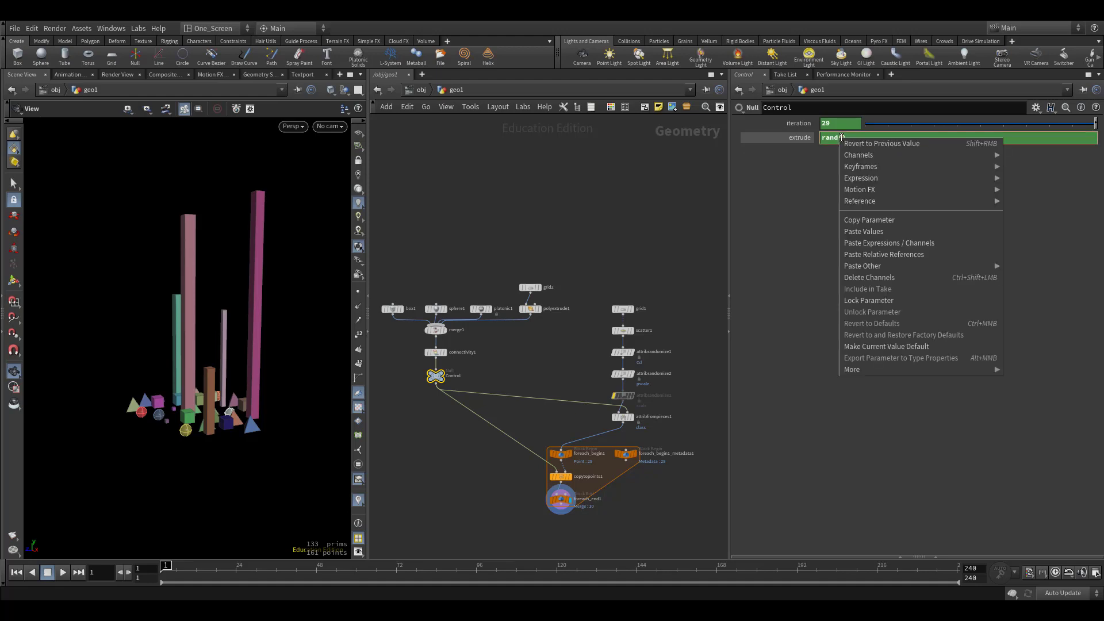
click(871, 253)
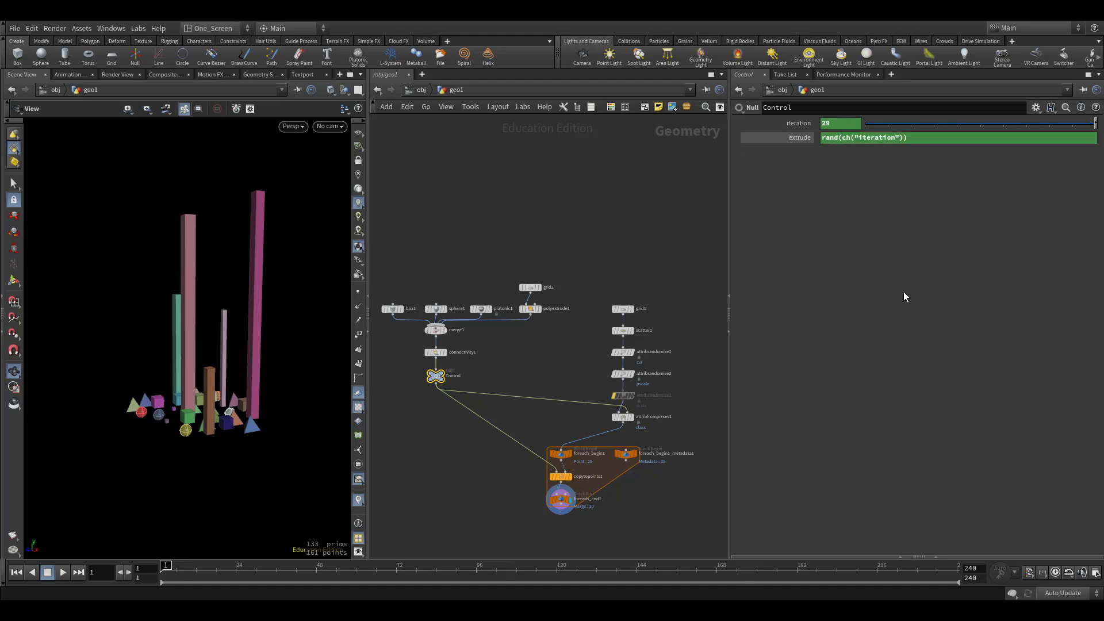
click(793, 139)
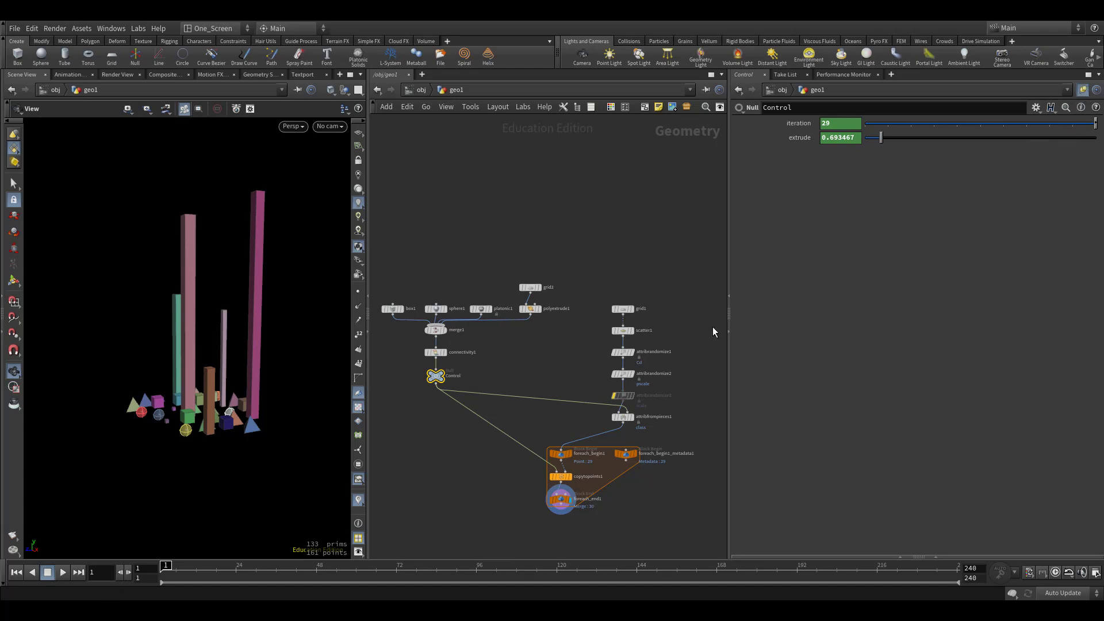
middle_drag(680, 391, 628, 416)
Enable Single Pass on foreach_end1 and scrub through different loop iterations.
click(508, 524)
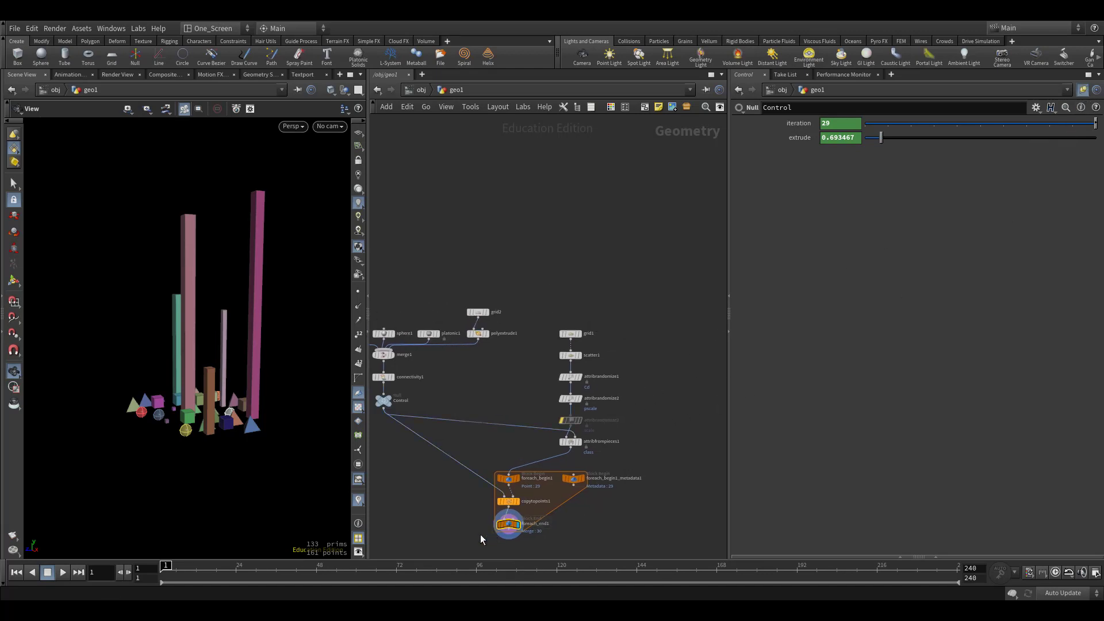
key(p)
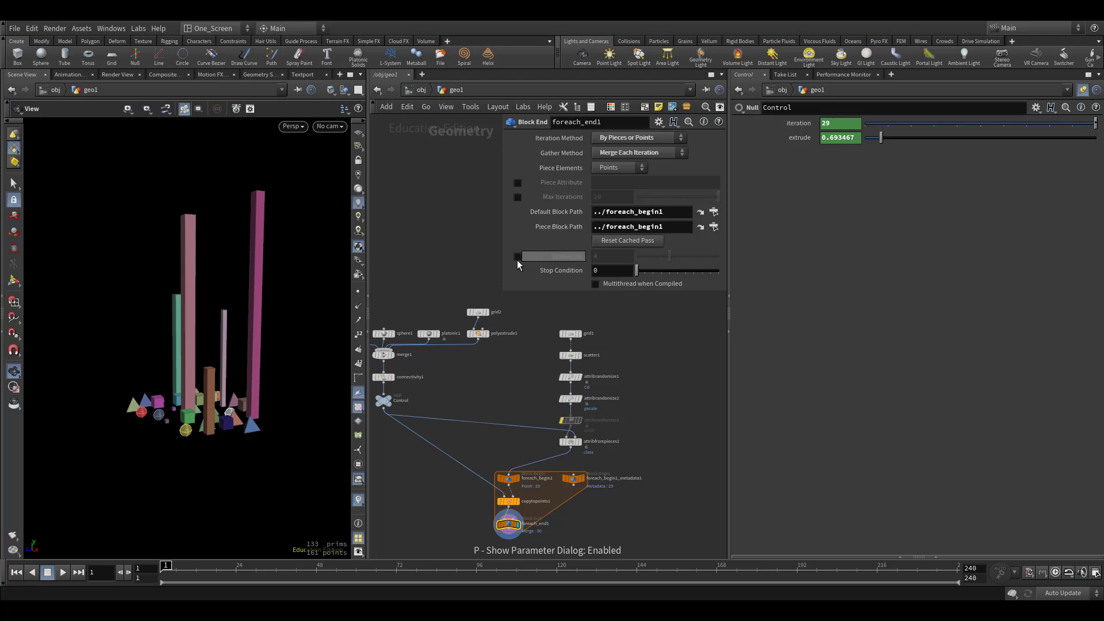
click(517, 256)
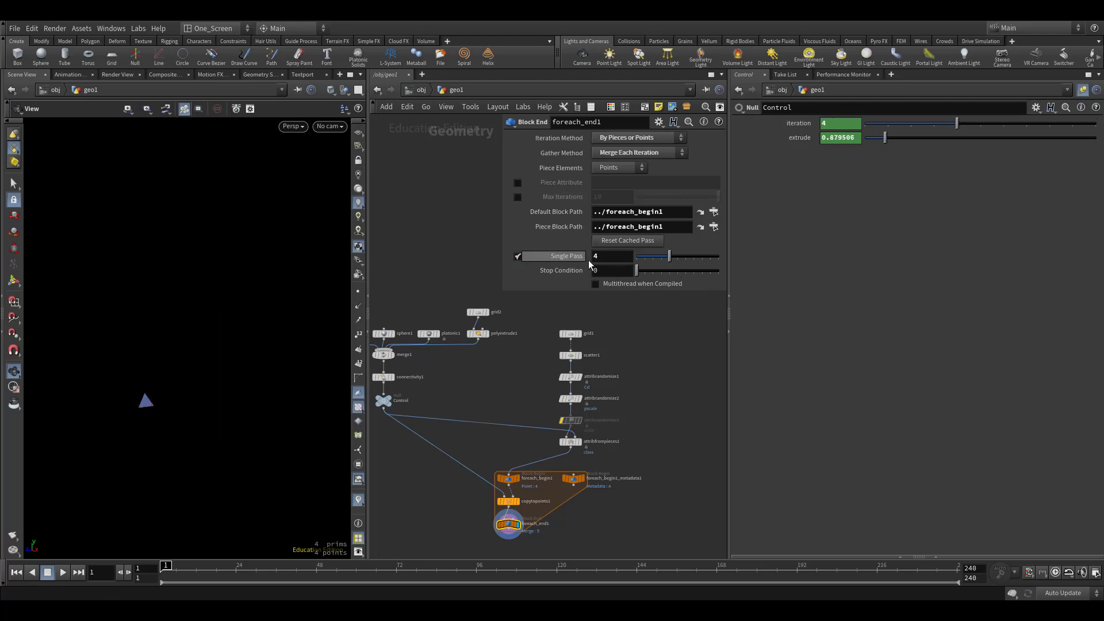
mouse_move(670, 256)
mouse_down()
mouse_move(628, 259)
mouse_move(670, 258)
mouse_up()
mouse_move(671, 254)
mouse_down()
mouse_move(686, 255)
mouse_move(636, 267)
mouse_up()
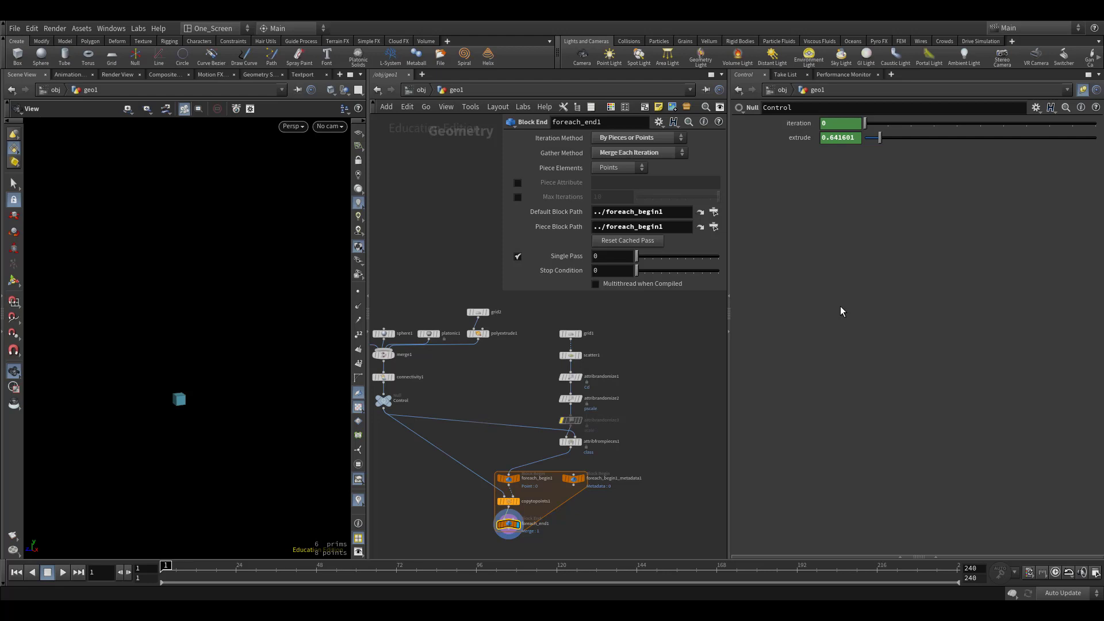
Inspect the pscale randomize node, close the floating dialog and select the Control null.
scroll(579, 455, up, 2)
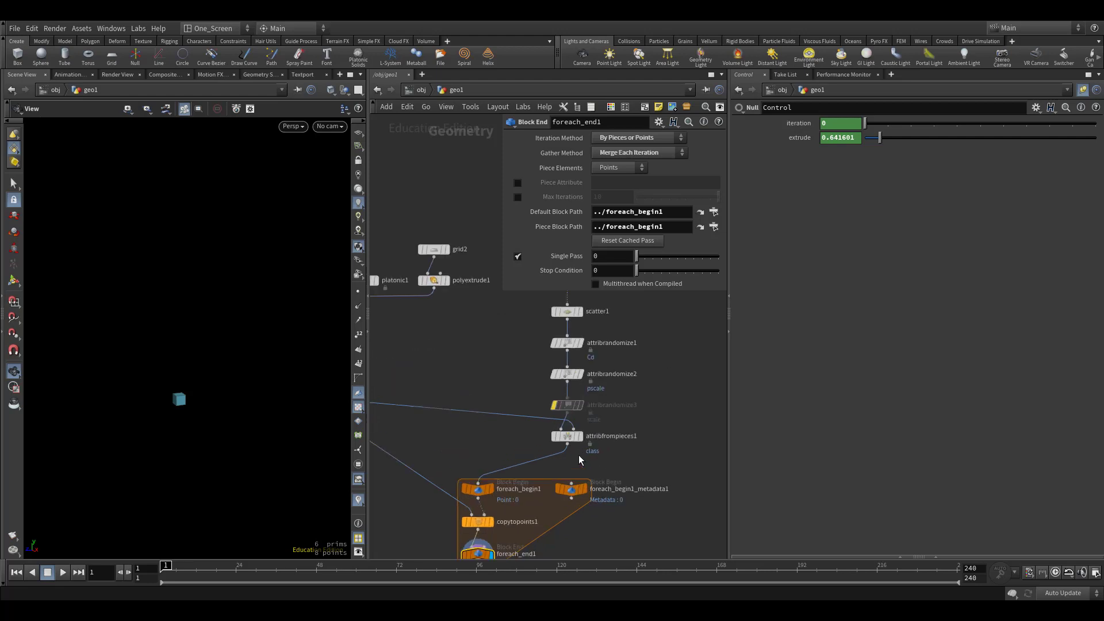
scroll(579, 455, up, 3)
scroll(665, 381, up, 1)
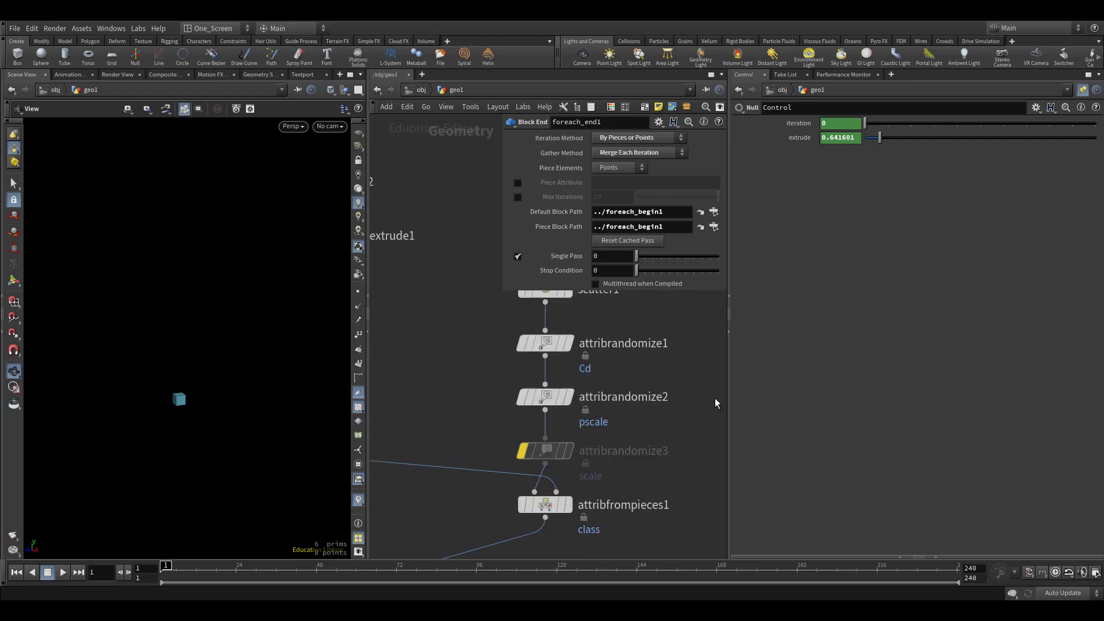
click(543, 396)
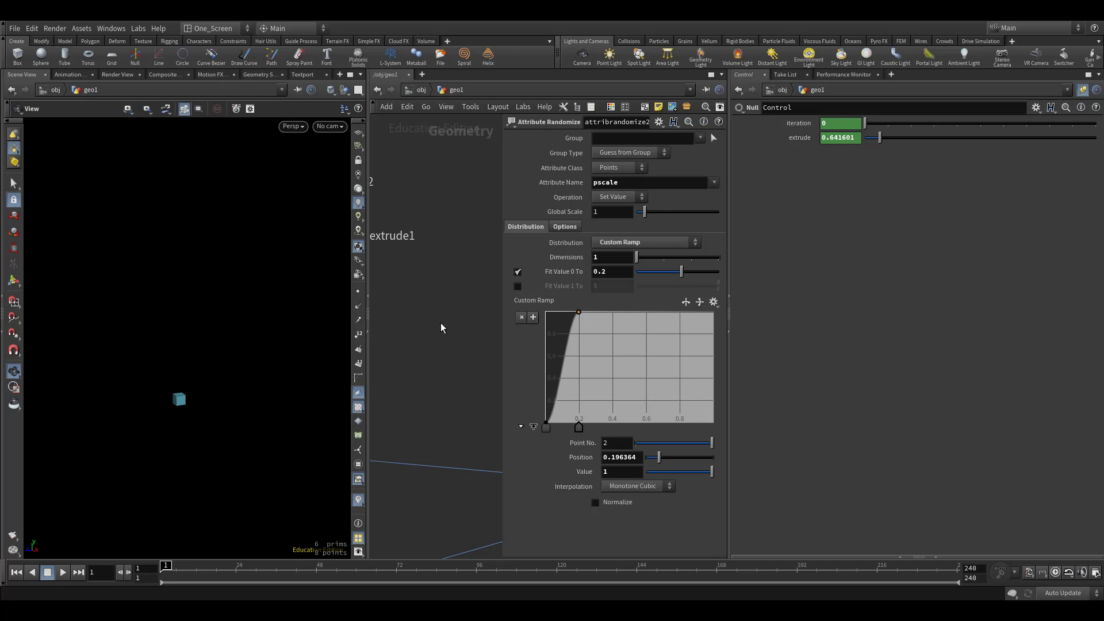
key(p)
middle_drag(404, 389, 735, 304)
click(518, 348)
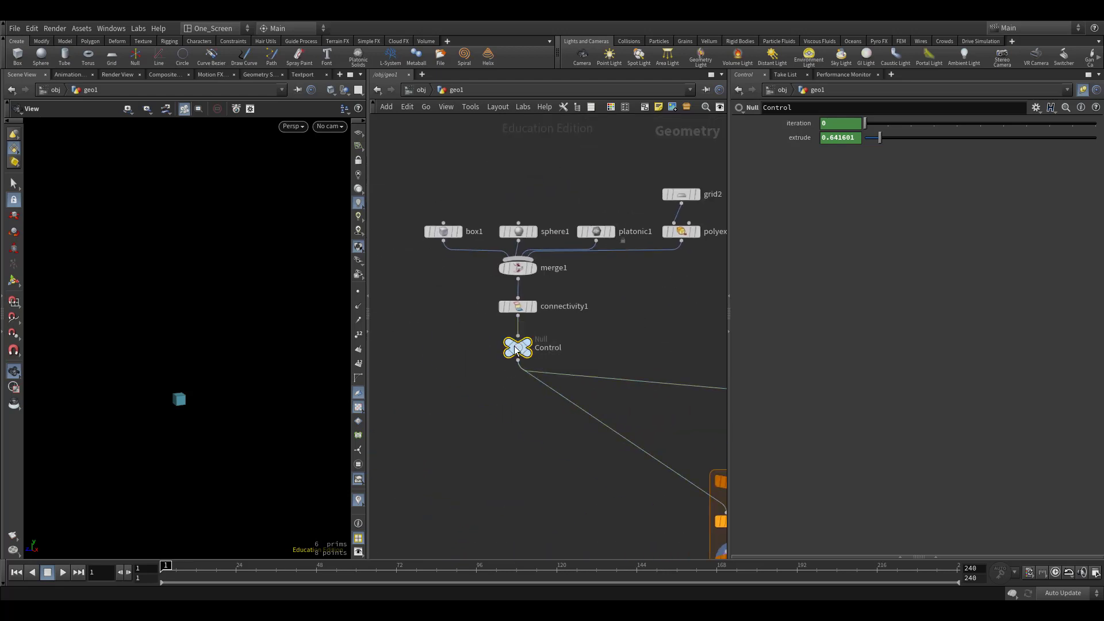
Wrap Control's extrude expression as fit(rand(ch("iteration")),0,1,1,4).
click(804, 141)
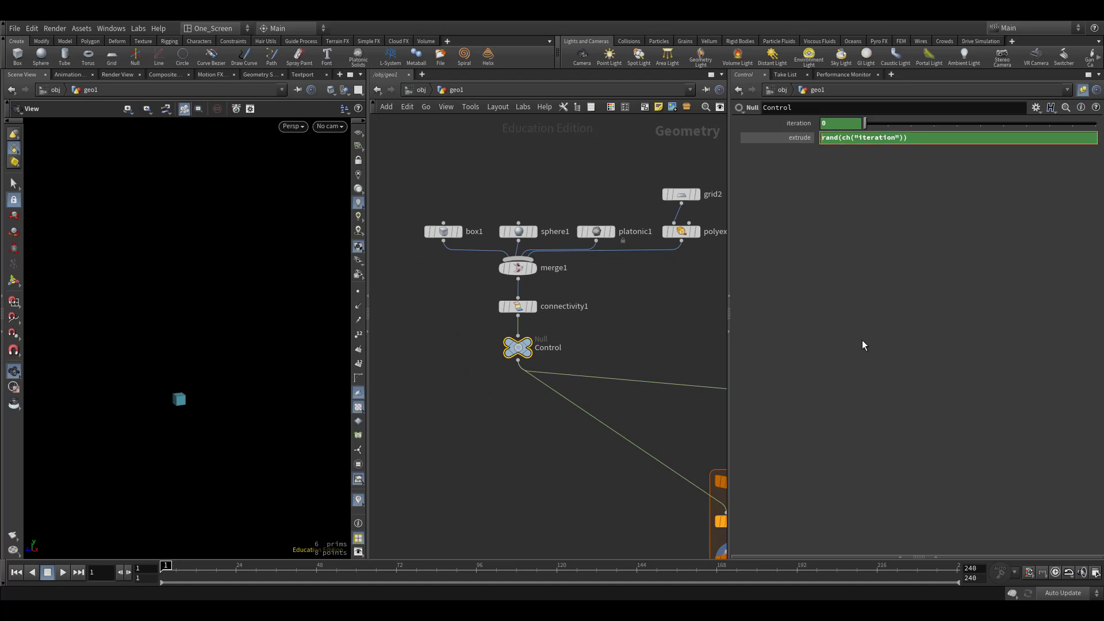
text(fit)
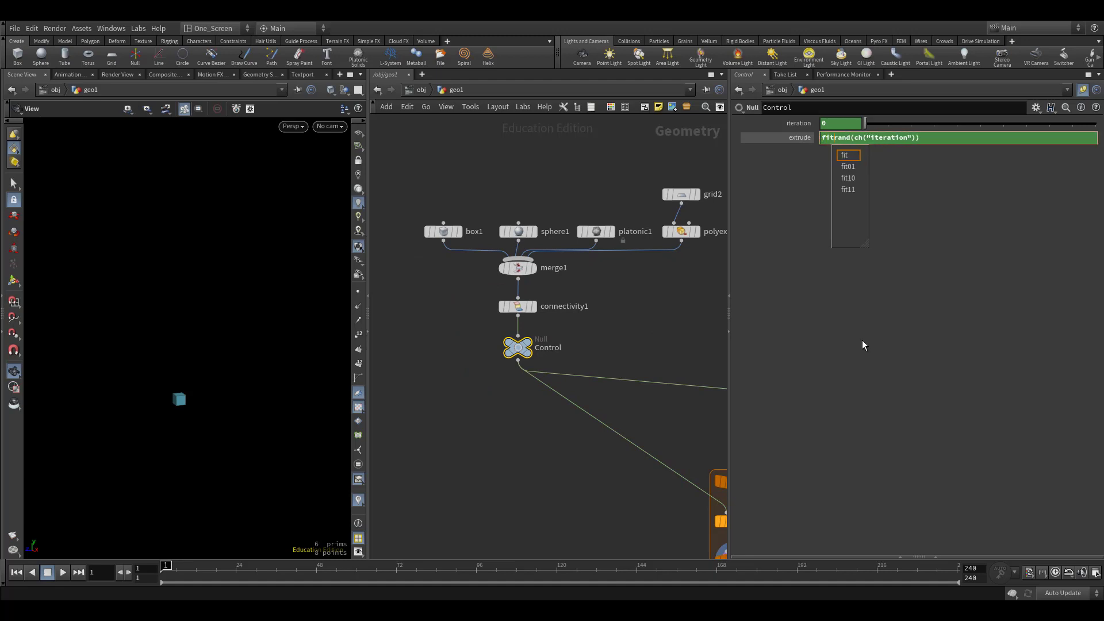
text(()
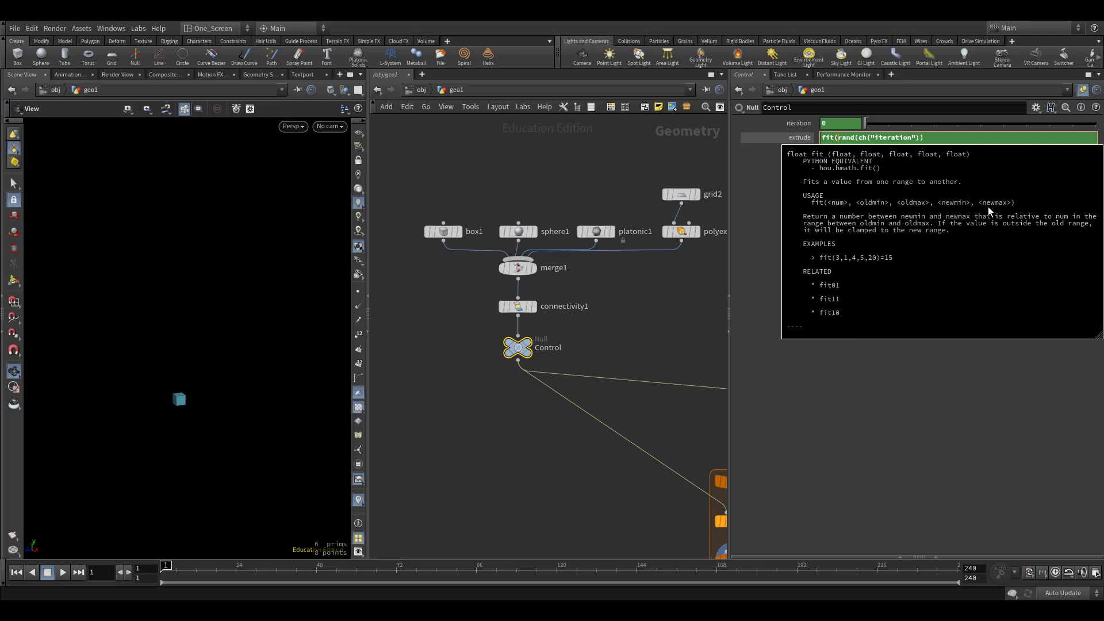
click(948, 136)
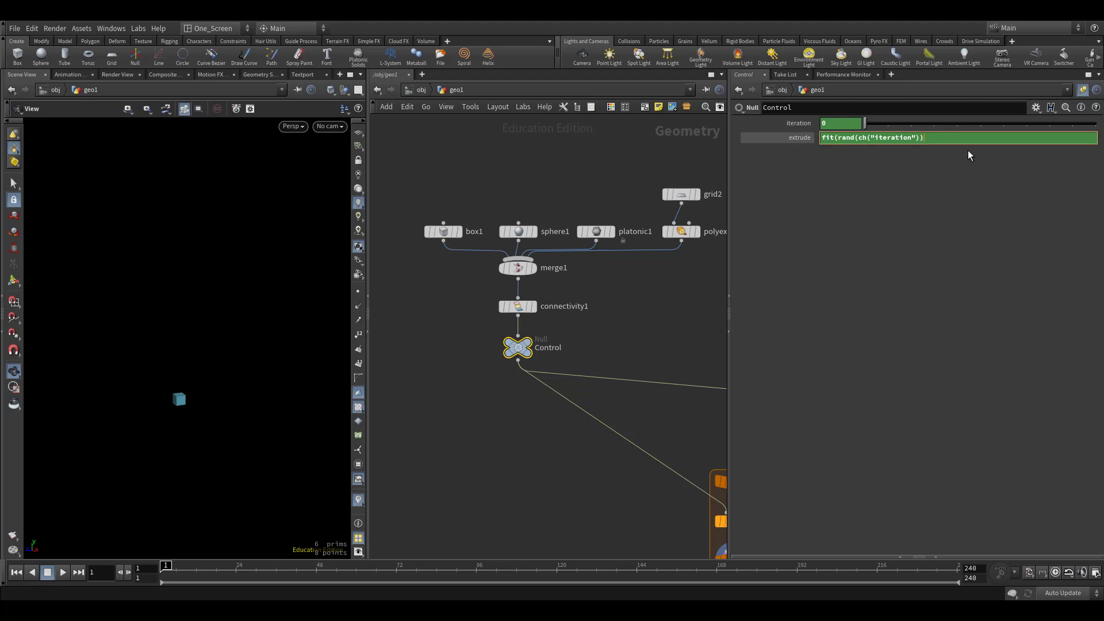
text(,0,1,1,4)
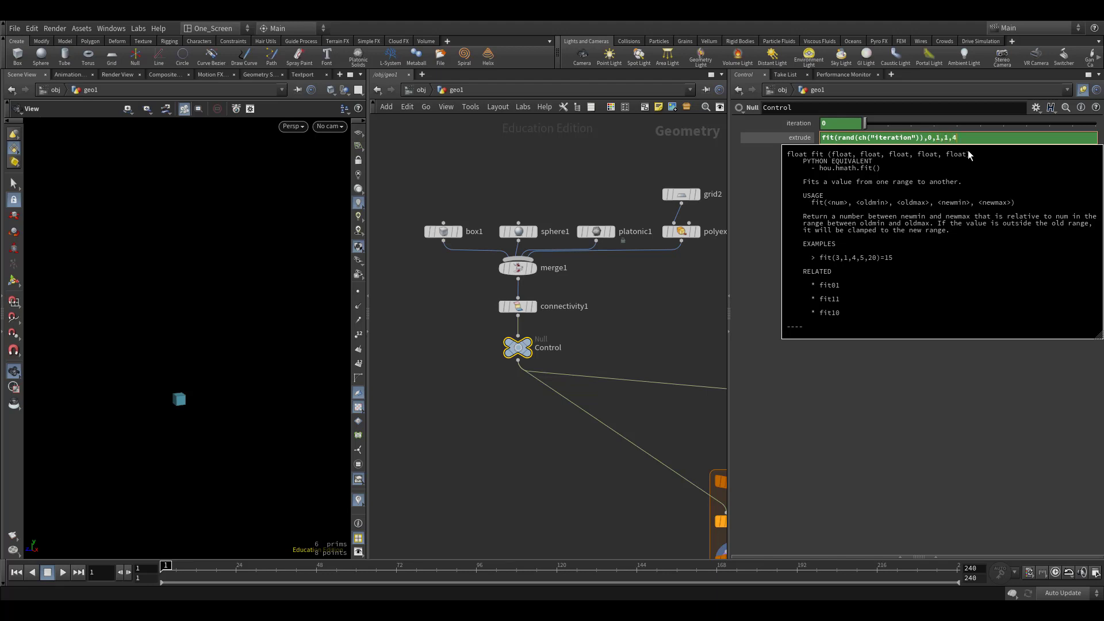
text())
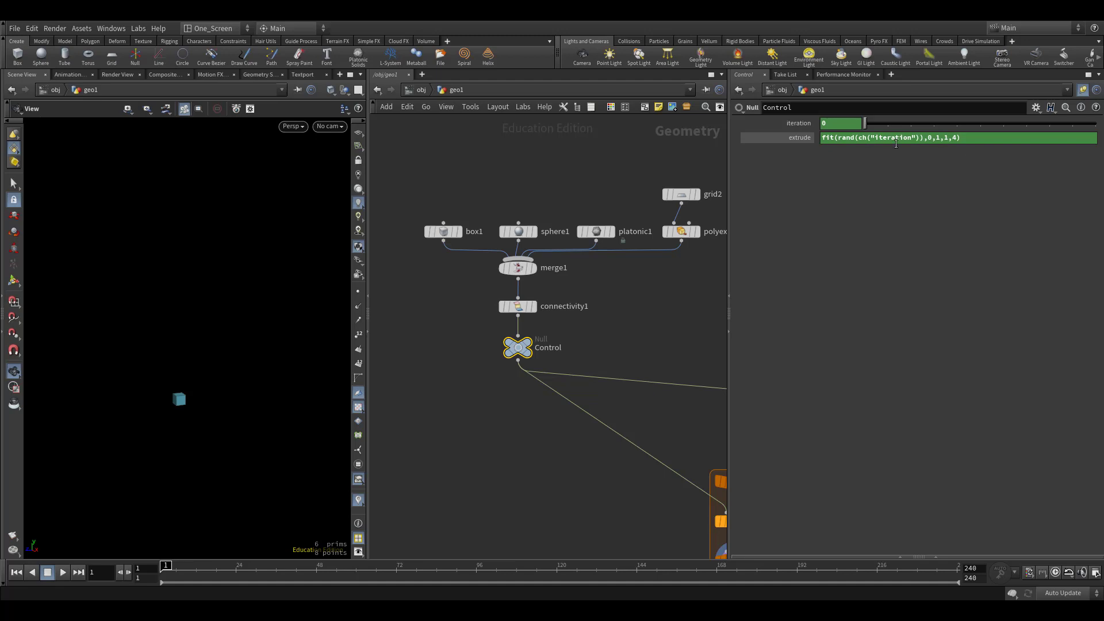
key(Return)
Set foreach_end1's Single Pass preview to piece 1.
scroll(622, 340, down, 3)
scroll(559, 323, down, 2)
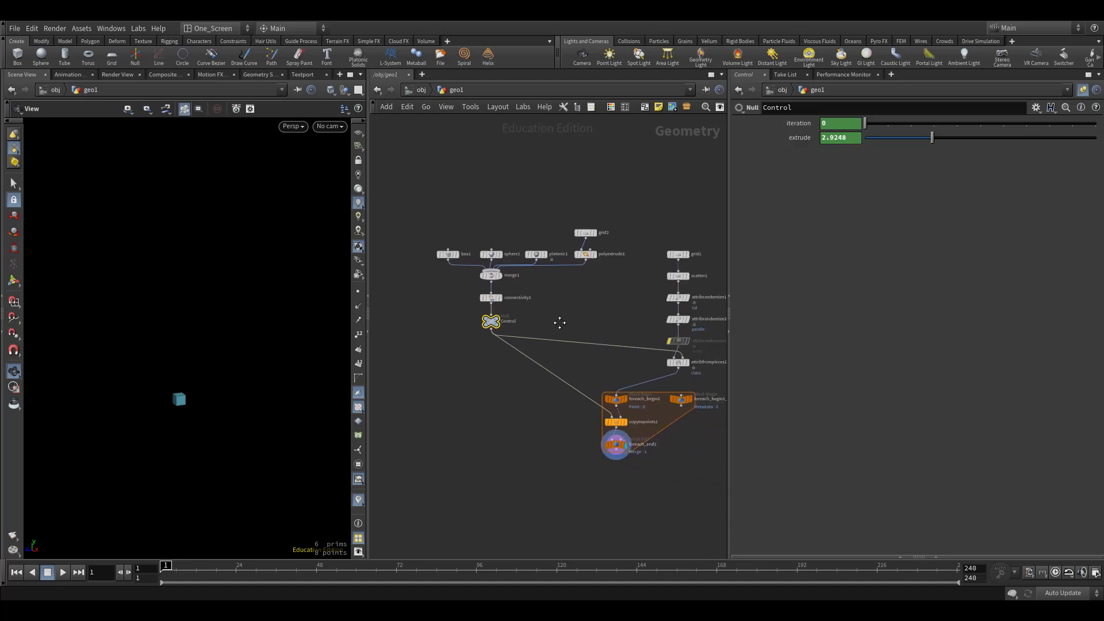
mouse_move(559, 323)
middle_down()
mouse_move(495, 399)
mouse_move(538, 430)
middle_up()
drag(647, 527, 526, 559)
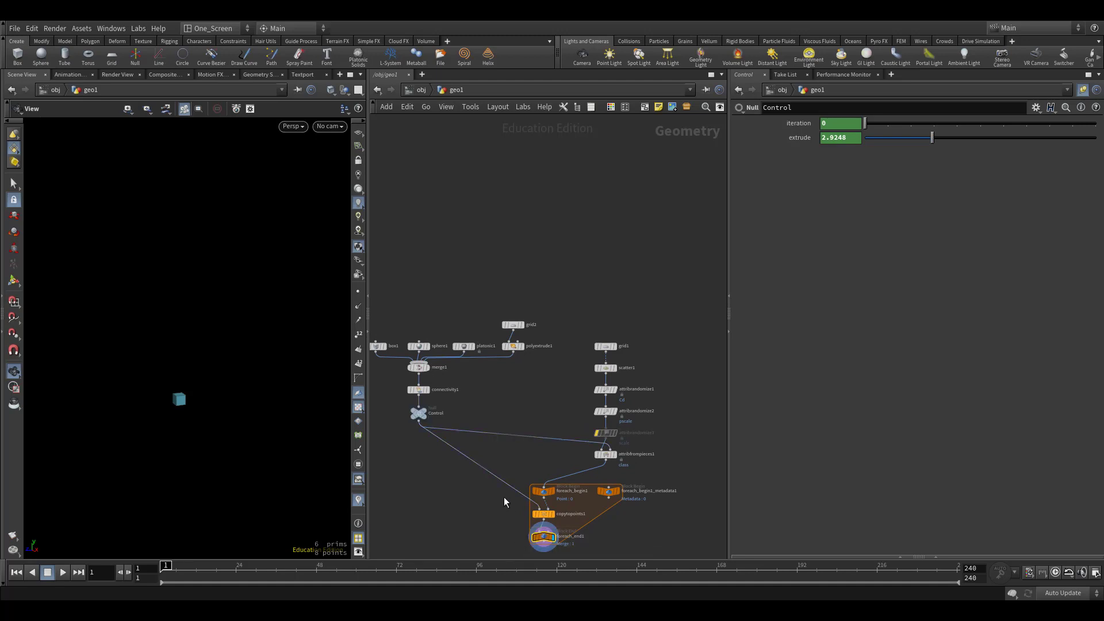
key(p)
drag(637, 256, 731, 264)
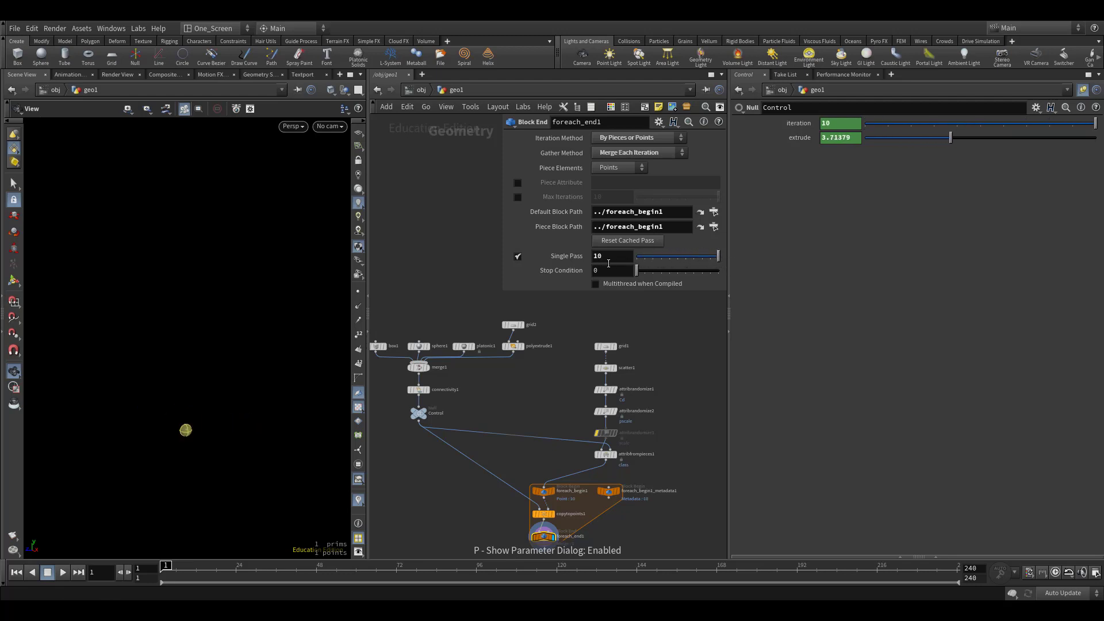
Scrub Single Pass through later pieces, then disable it so every piece cooks.
middle_drag(611, 256, 662, 255)
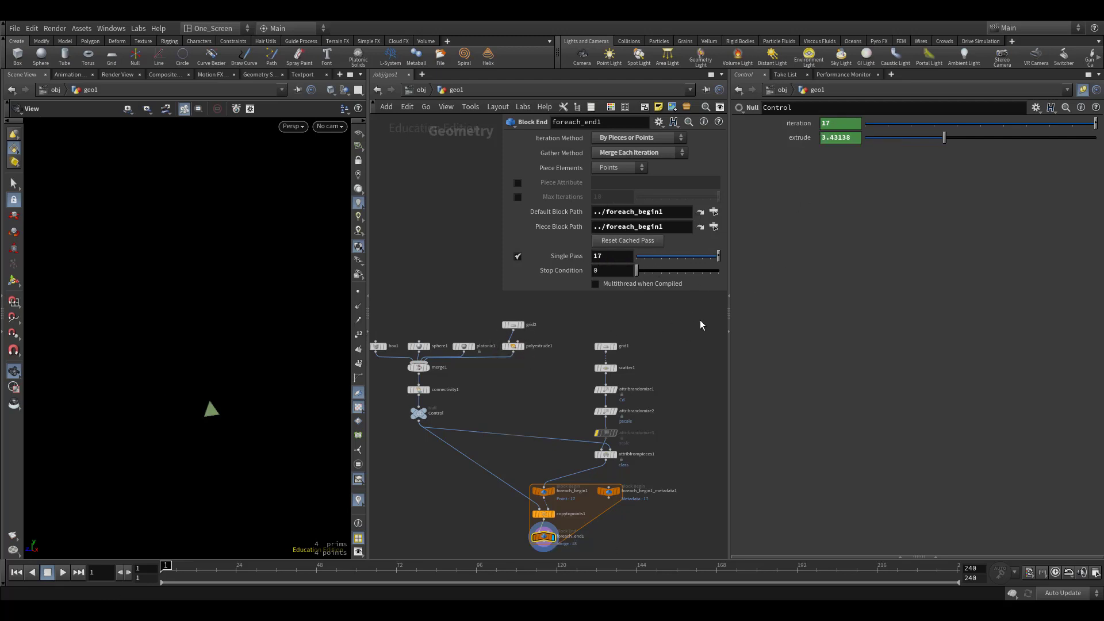
click(517, 256)
middle_drag(652, 356, 647, 355)
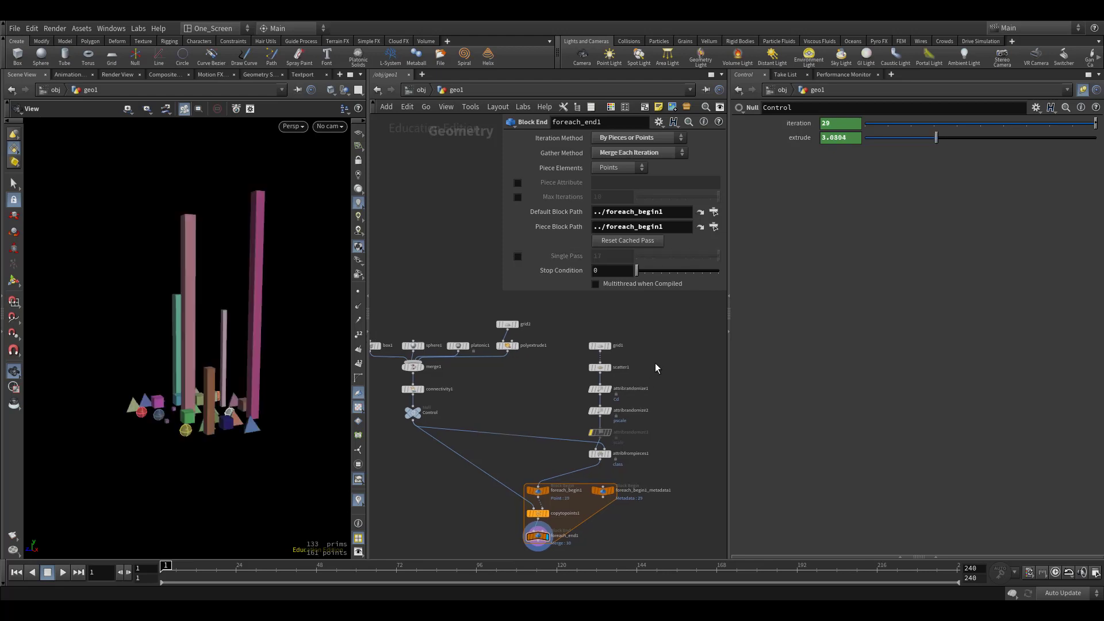
key(p)
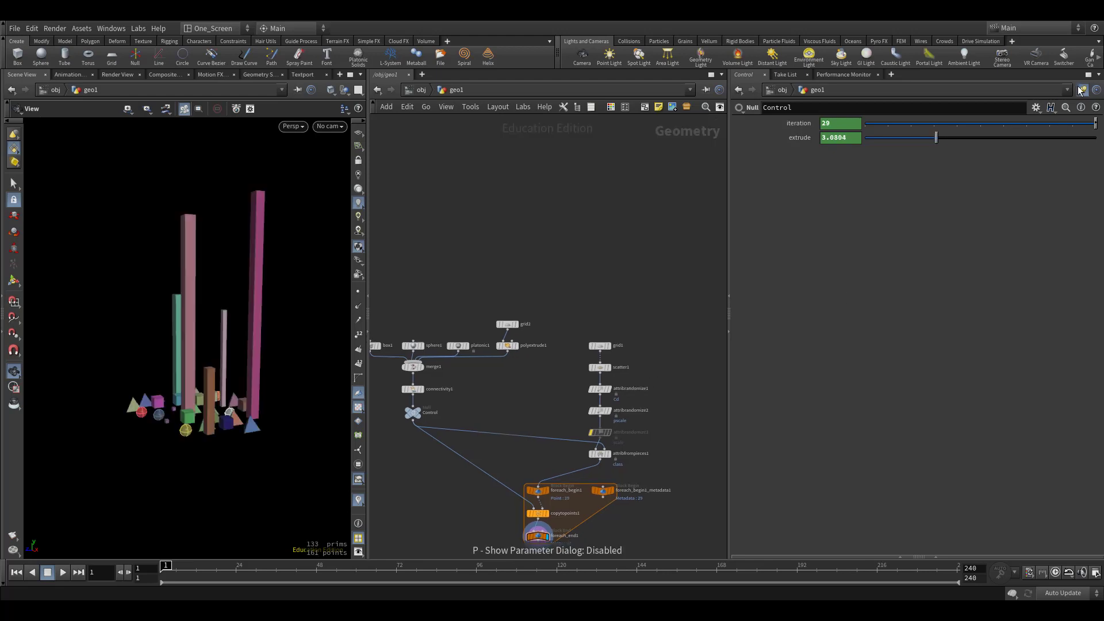
click(1083, 89)
key(h)
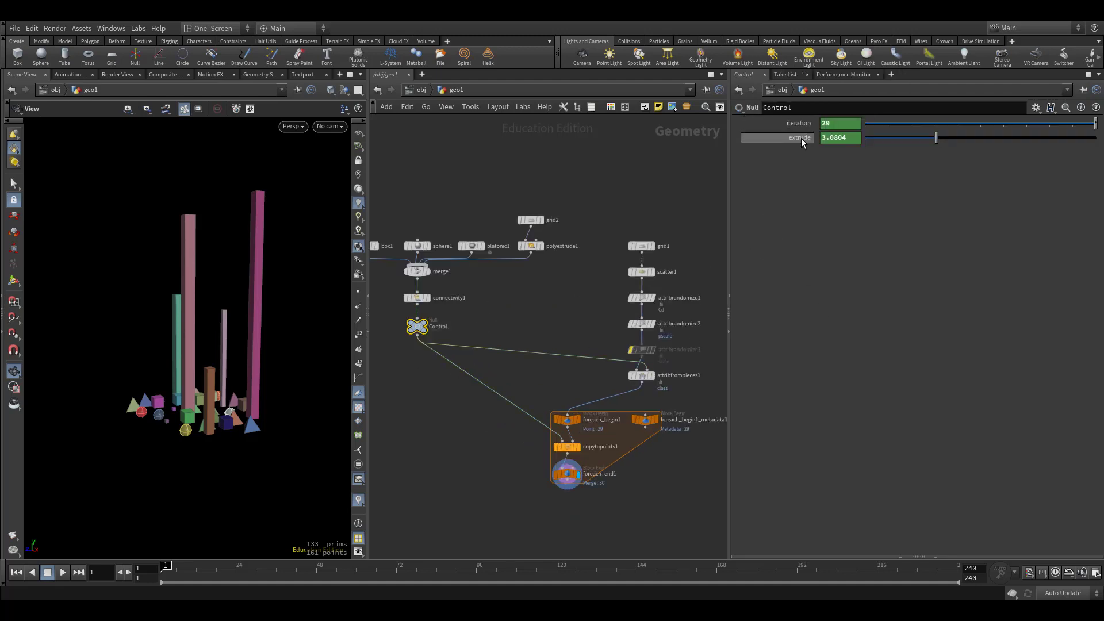
Paste Control's extrude as a relative reference into polyextrude1's Distance.
right_click(800, 138)
click(879, 221)
click(530, 247)
right_click(794, 183)
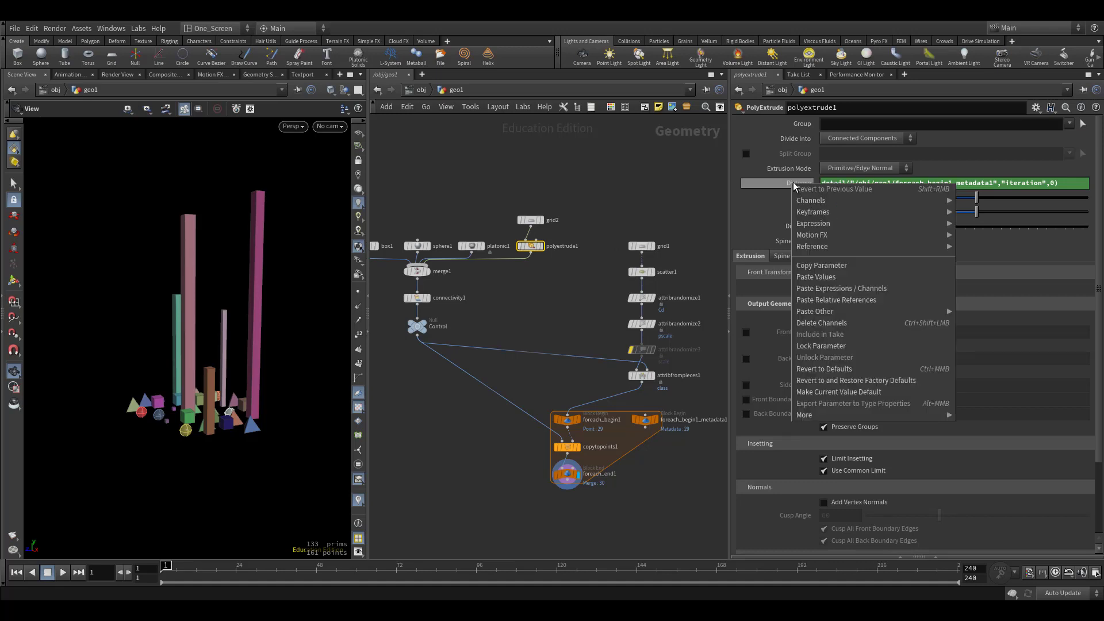
click(867, 305)
click(798, 183)
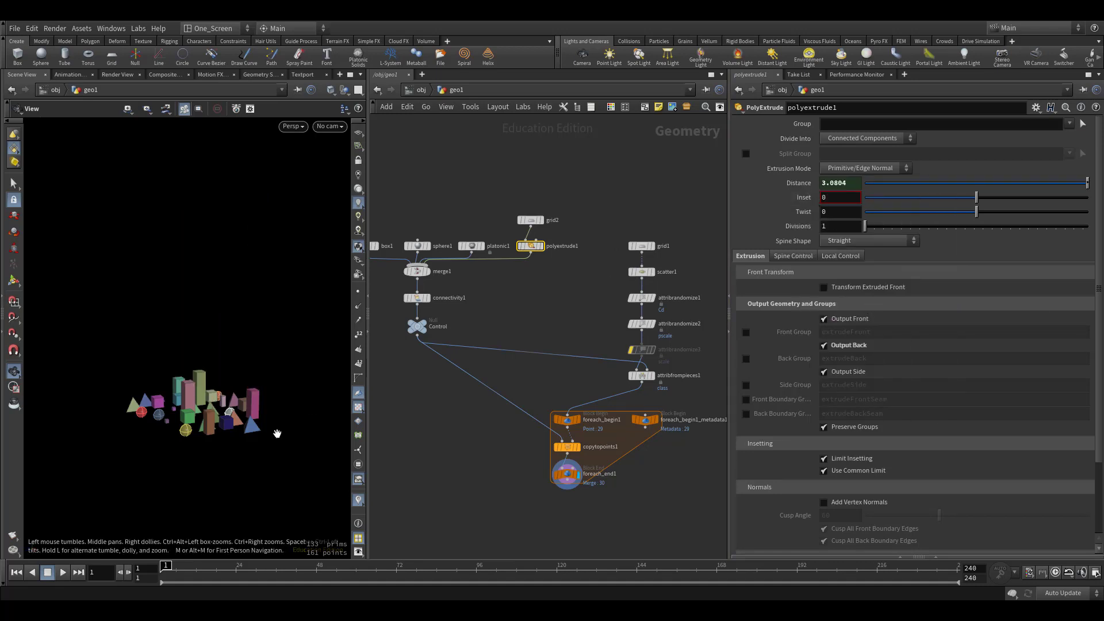
Tilt the viewport, reselect the Control null and reveal its extrude expression.
scroll(203, 450, up, 2)
scroll(232, 420, up, 3)
scroll(328, 447, up, 2)
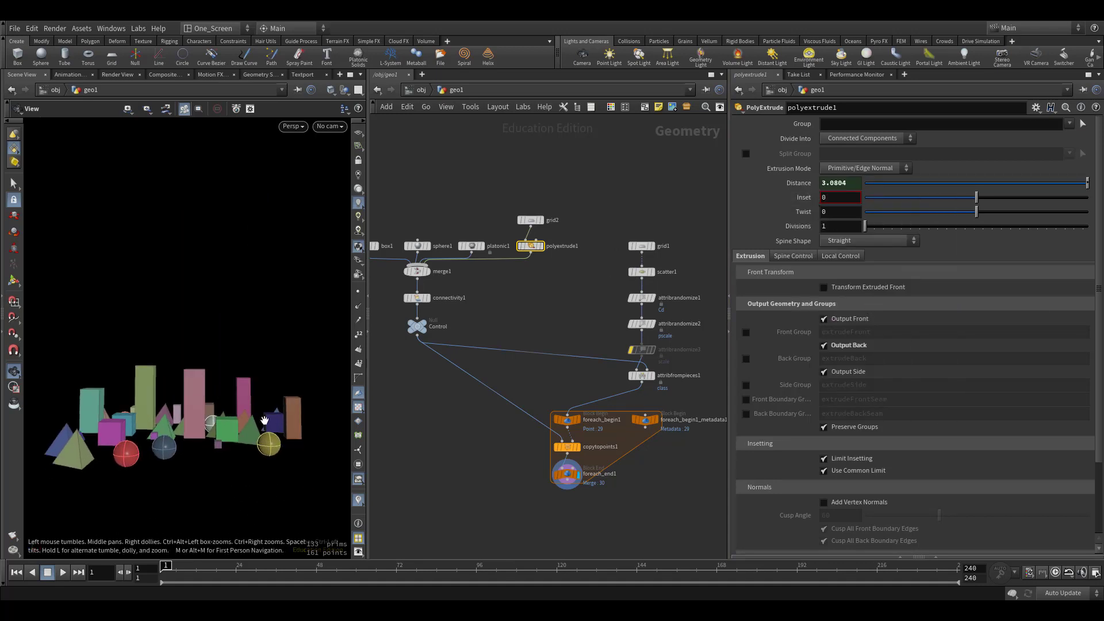
scroll(265, 444, up, 2)
drag(232, 423, 247, 403)
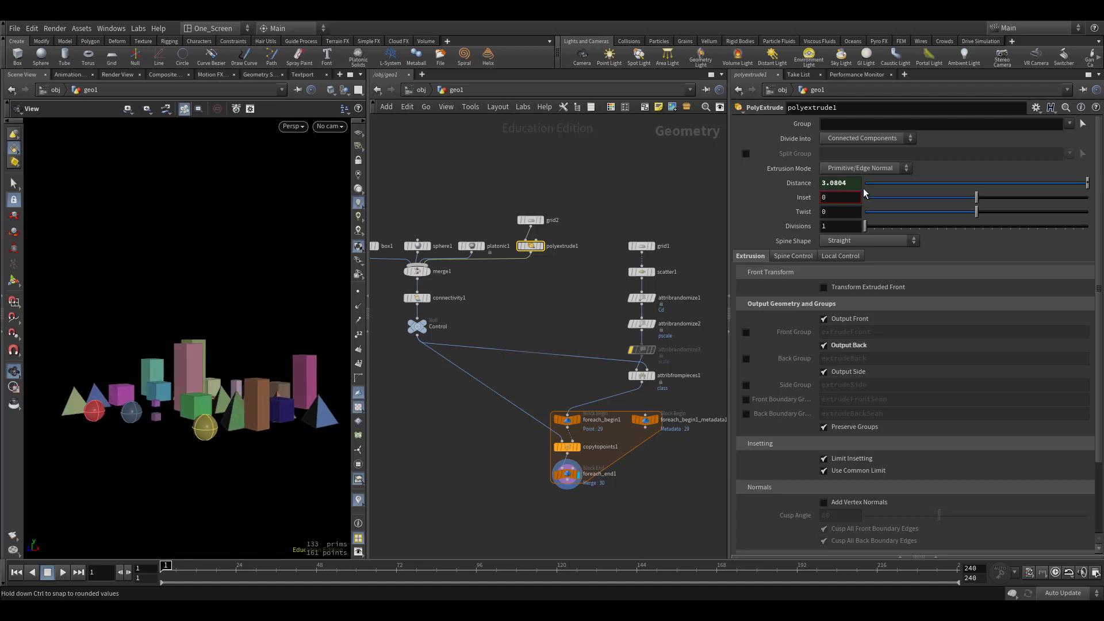
middle_drag(475, 327, 516, 332)
click(458, 331)
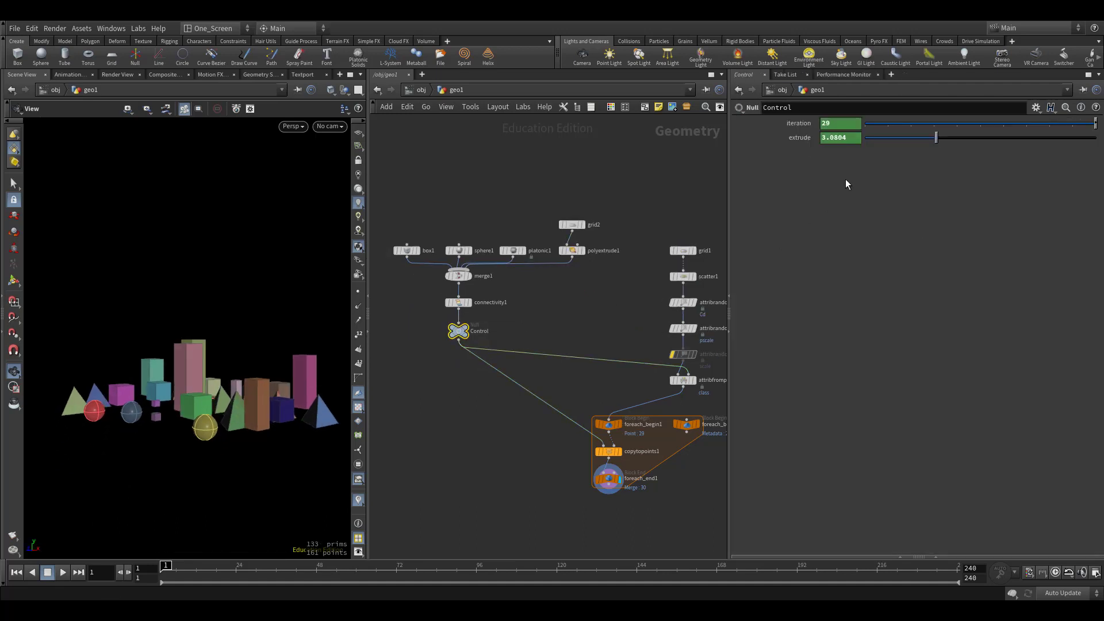
click(803, 141)
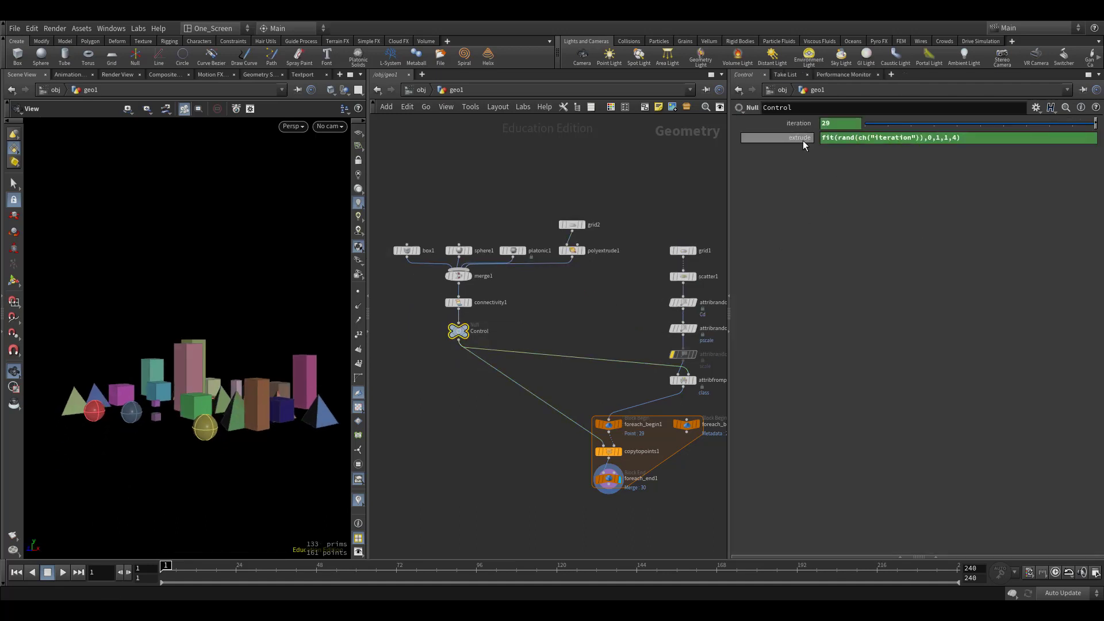
Change the extrude fit output range to 0.2–6: fit(rand(ch("iteration")),0,1,0.2,6).
click(955, 139)
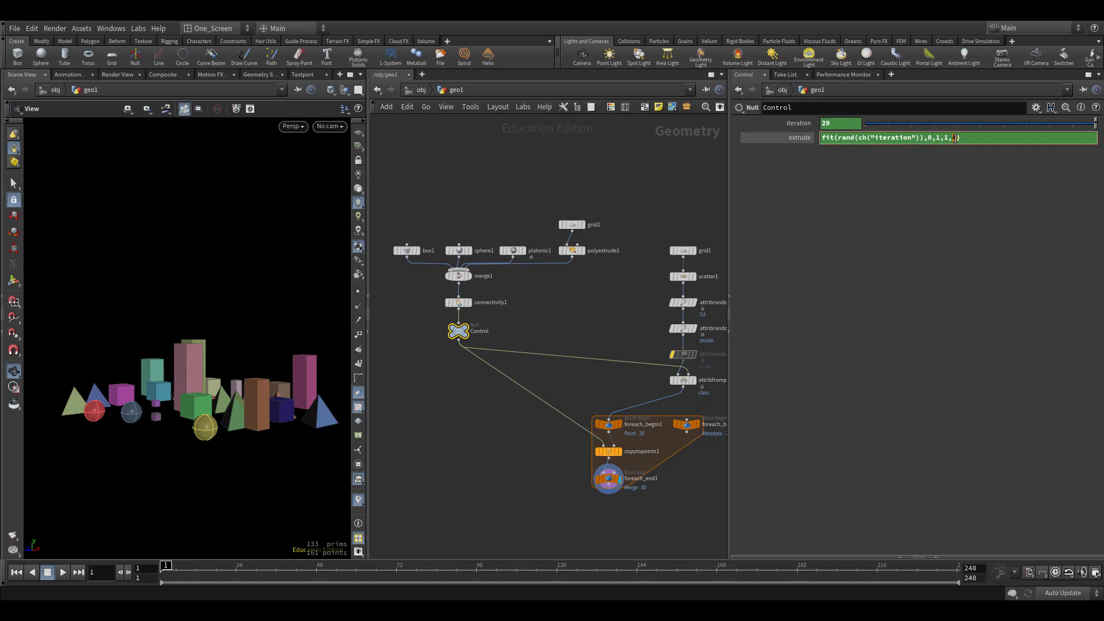
text(6)
key(Return)
mouse_move(331, 326)
mouse_down()
mouse_move(284, 340)
mouse_move(226, 384)
mouse_move(252, 411)
mouse_up()
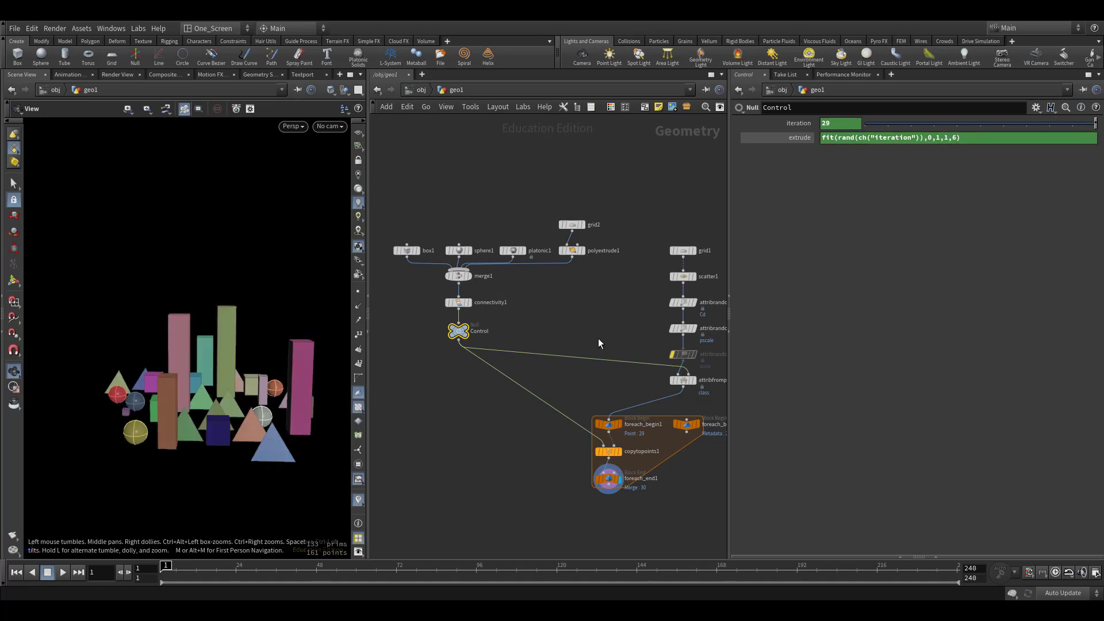
click(945, 138)
text(0.2)
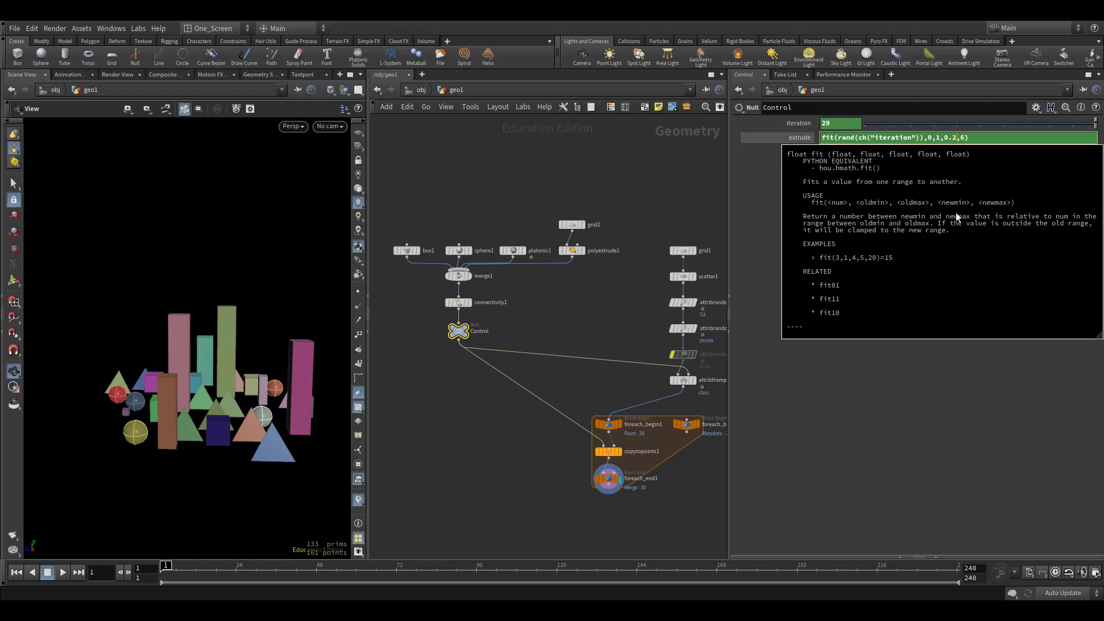
key(Return)
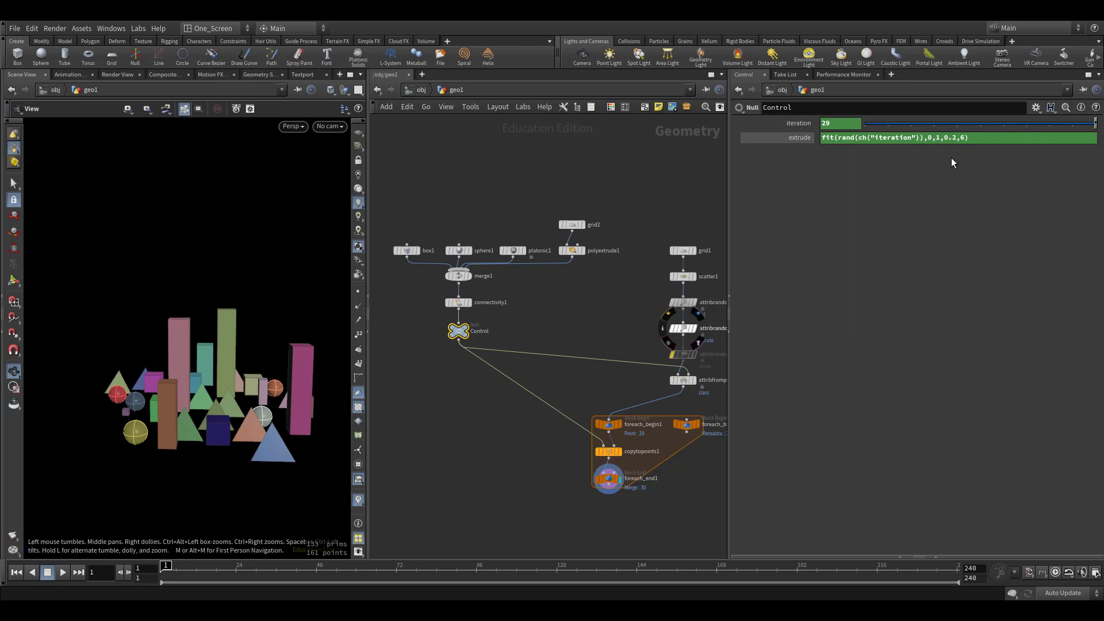
click(800, 139)
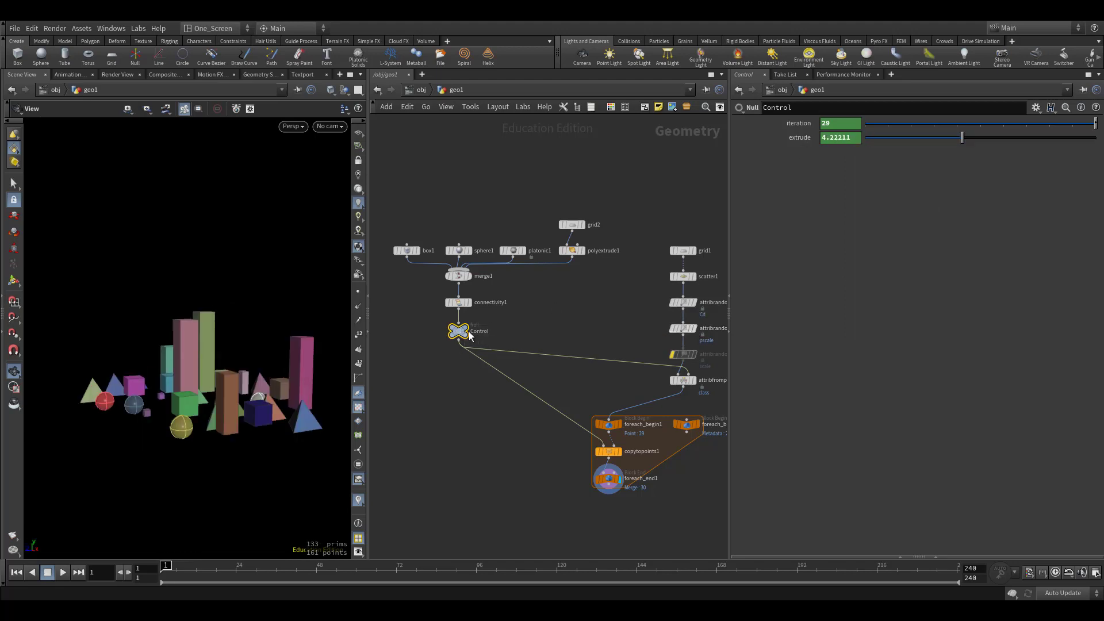
key(h)
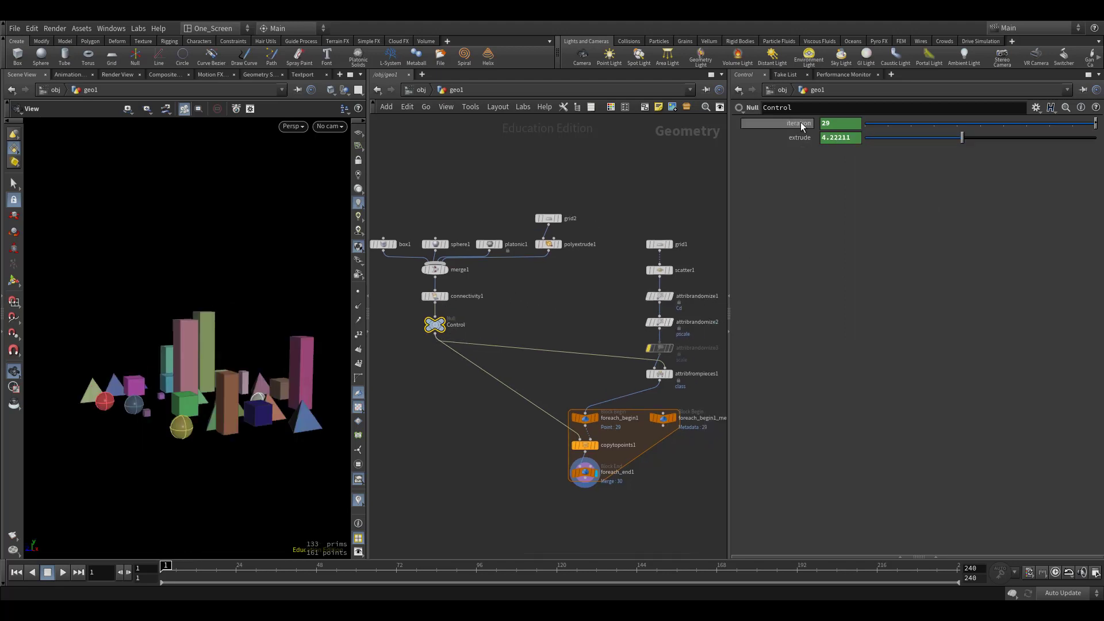
click(800, 141)
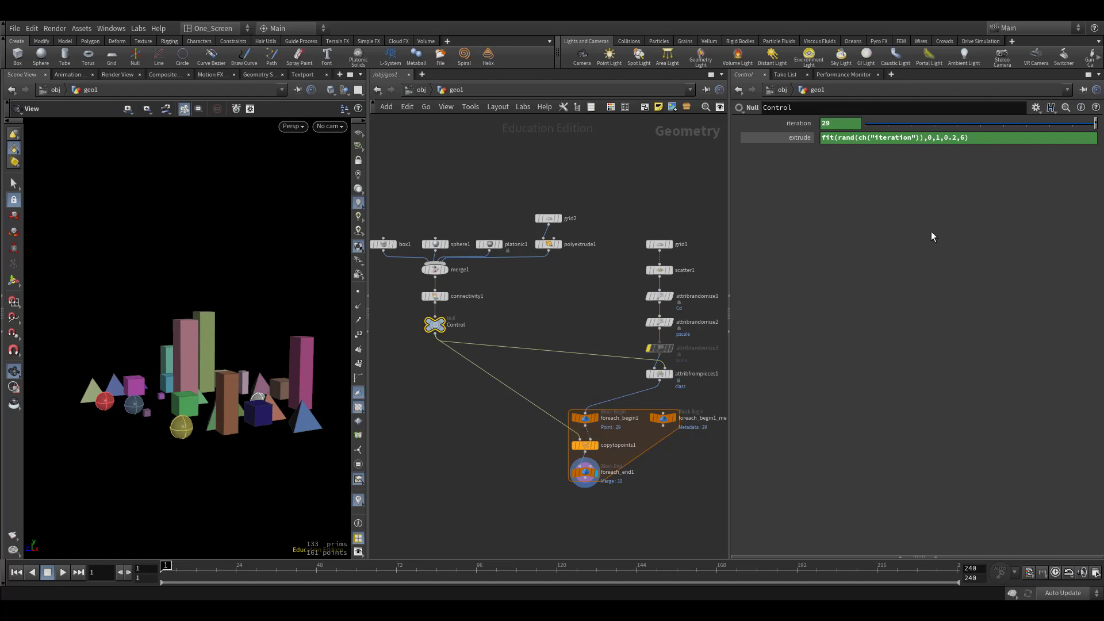
drag(837, 137, 923, 138)
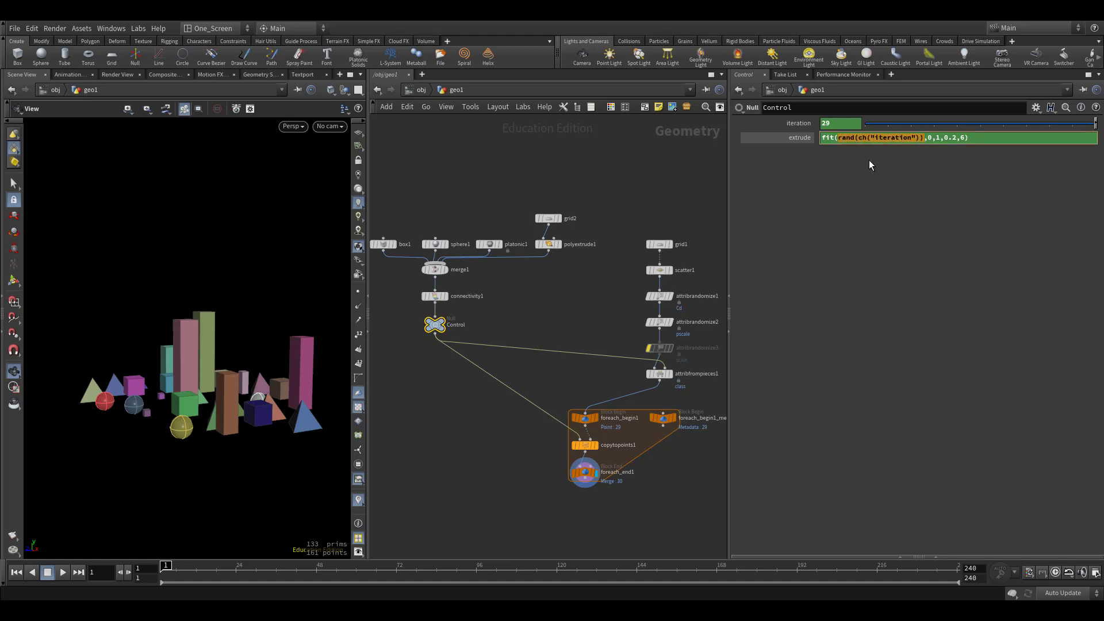
Shorten the extrude expression to fit01(rand(ch("iteration")),0.2,6).
click(836, 139)
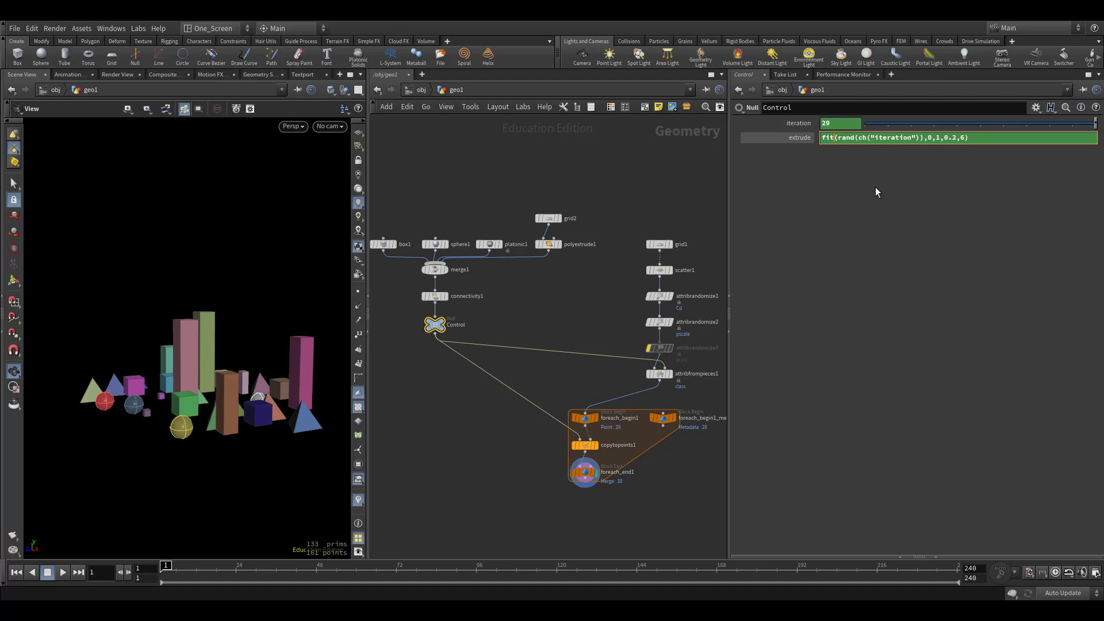
text(01)
key(Delete)
key(Delete)
key(Delete)
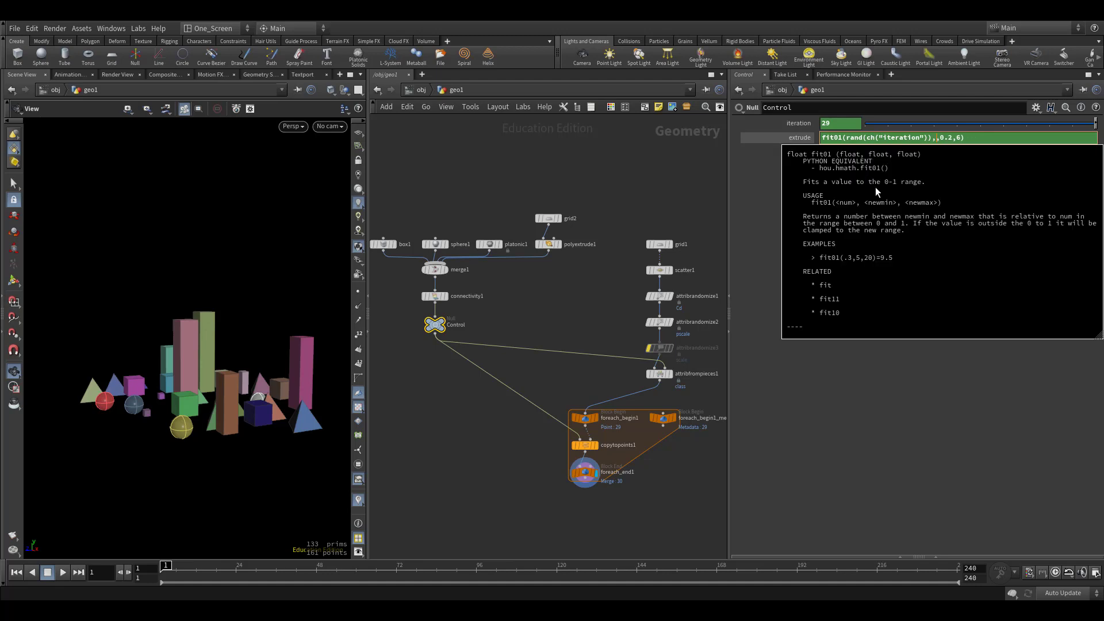
key(BackSpace)
click(881, 420)
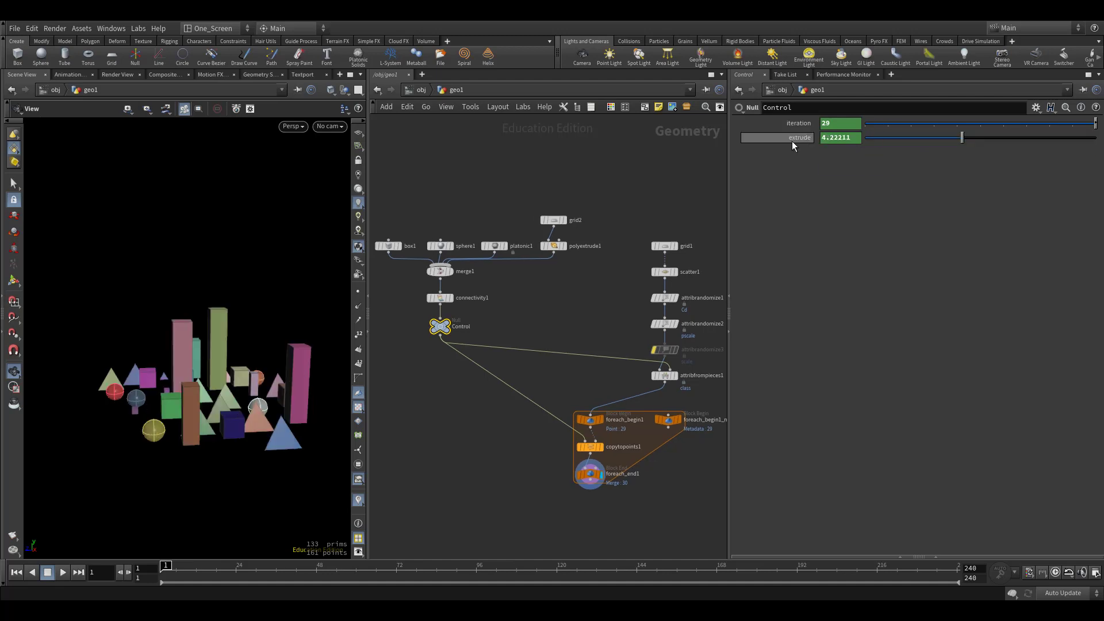
Append a +5 offset to Control's iteration expression and confirm it evaluates to 34.
text(detail("/obj/geo1/foreach_begin1_metadata1","iteration",0))
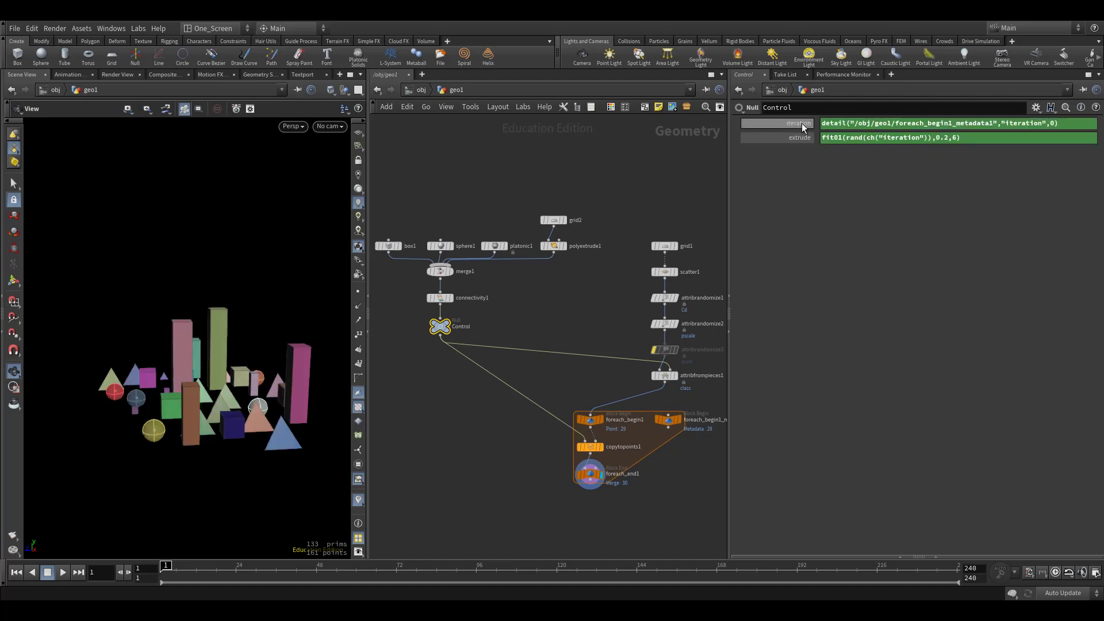
click(1059, 122)
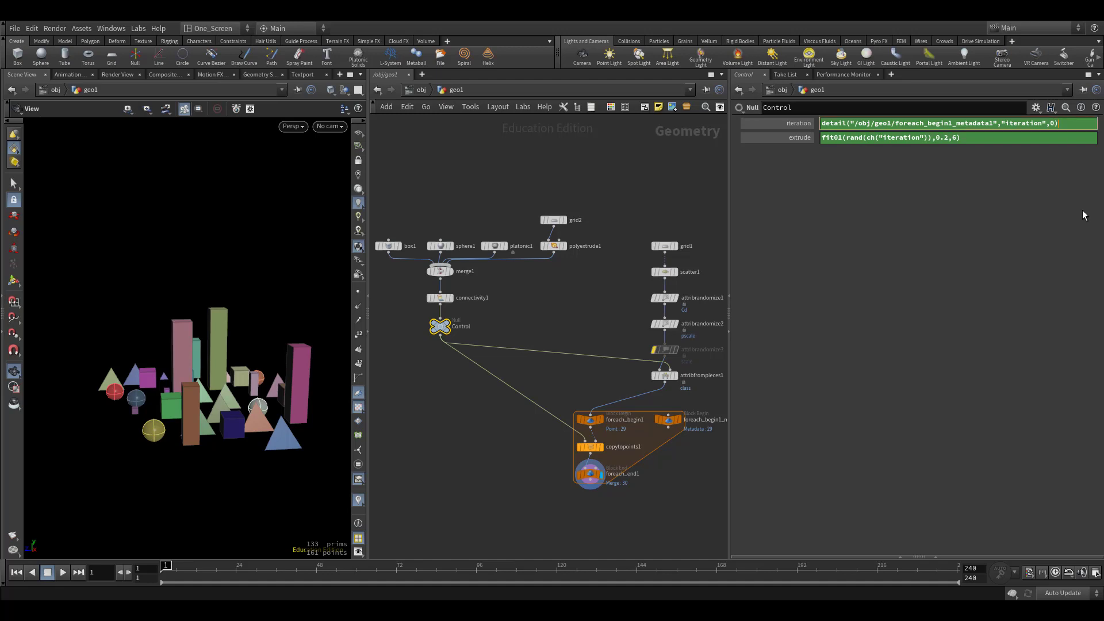
text(+5)
key(Return)
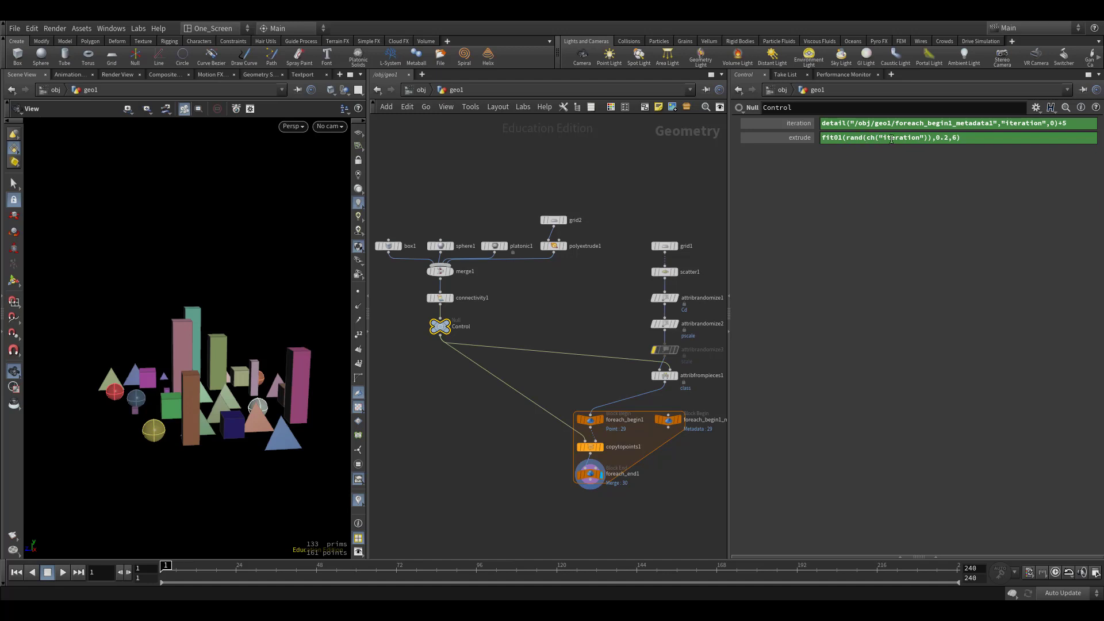
click(926, 139)
text())
key(Return)
click(804, 123)
click(804, 122)
Remove the +5 offset and show both Control fields as values again.
drag(1070, 123, 1057, 123)
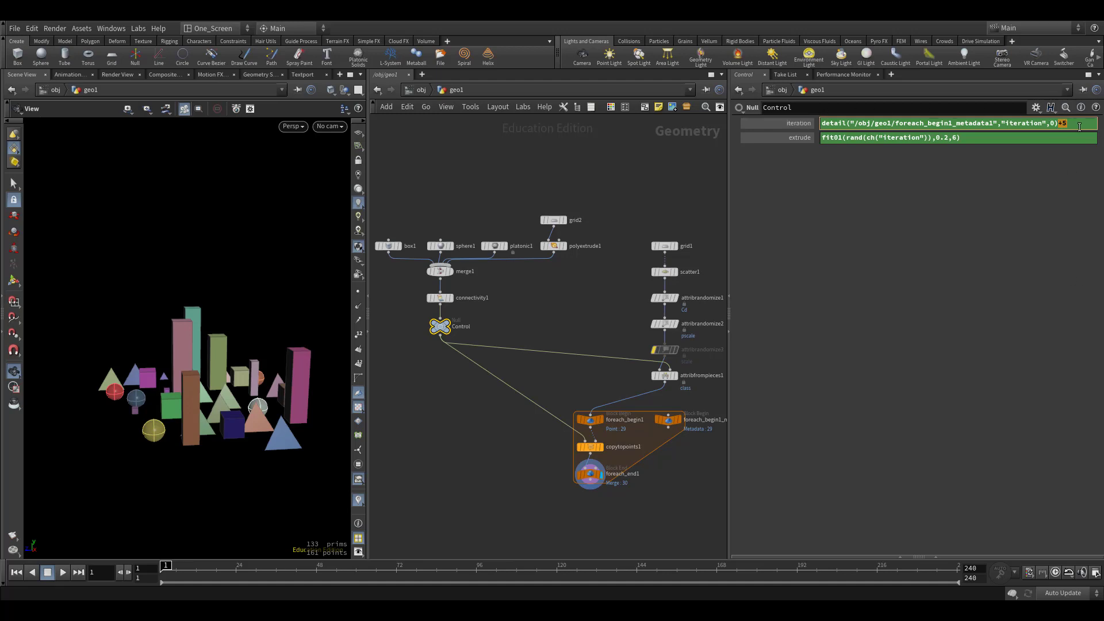
key(BackSpace)
key(Return)
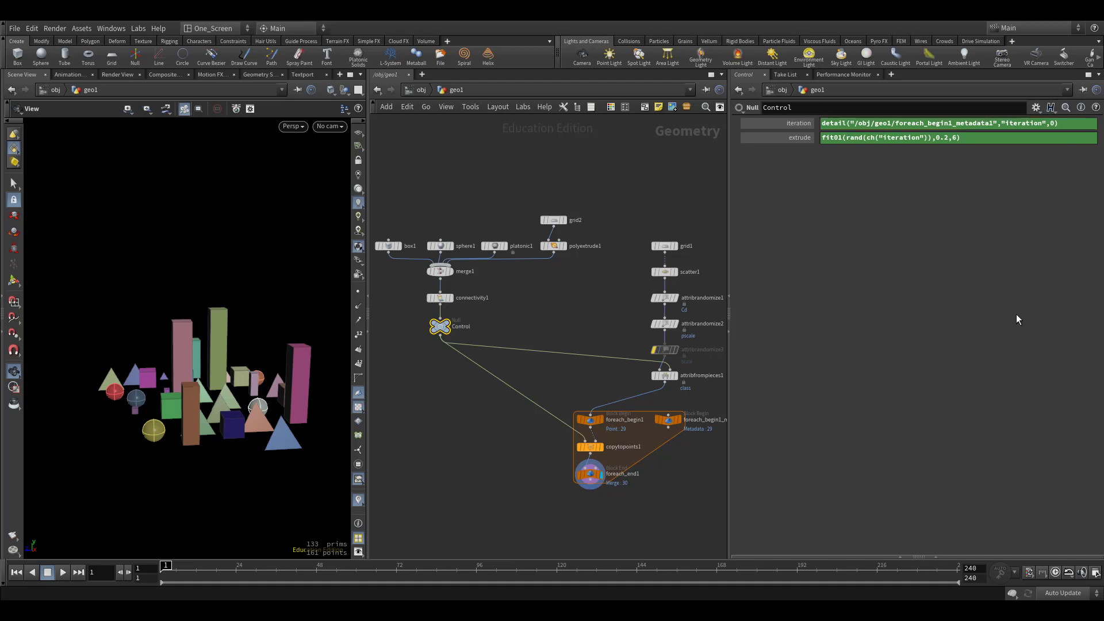
click(809, 126)
click(802, 138)
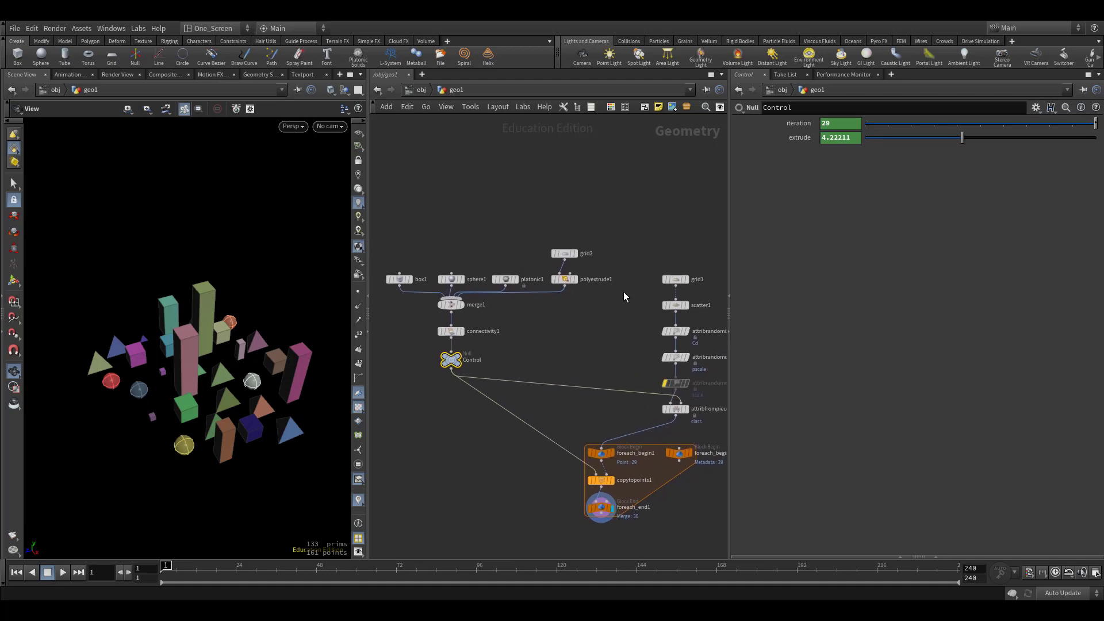
Show Control's expressions, then view attribfrompieces1's settings: class attribute, Random mode, seed 2.4.
mouse_move(610, 362)
middle_down()
mouse_move(562, 357)
mouse_move(614, 363)
middle_up()
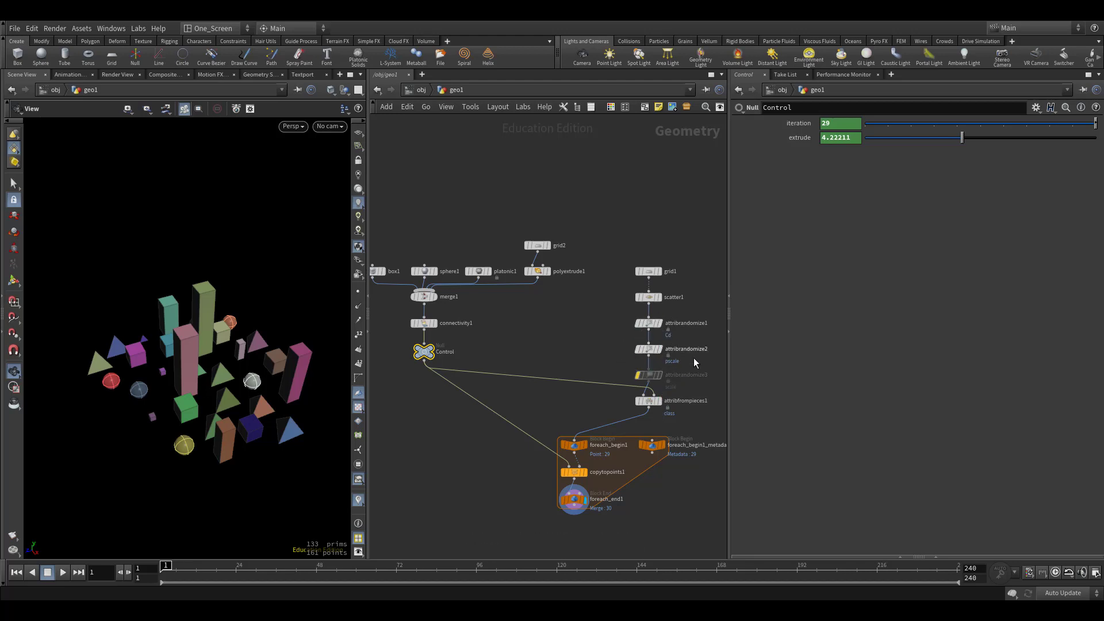
middle_drag(575, 344, 584, 362)
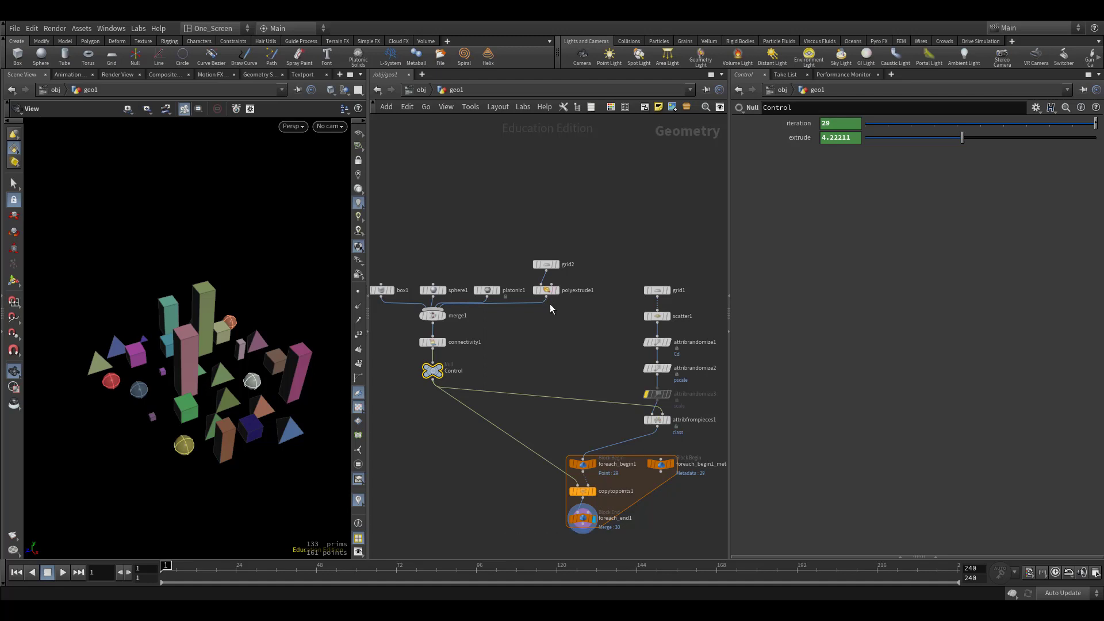
click(805, 124)
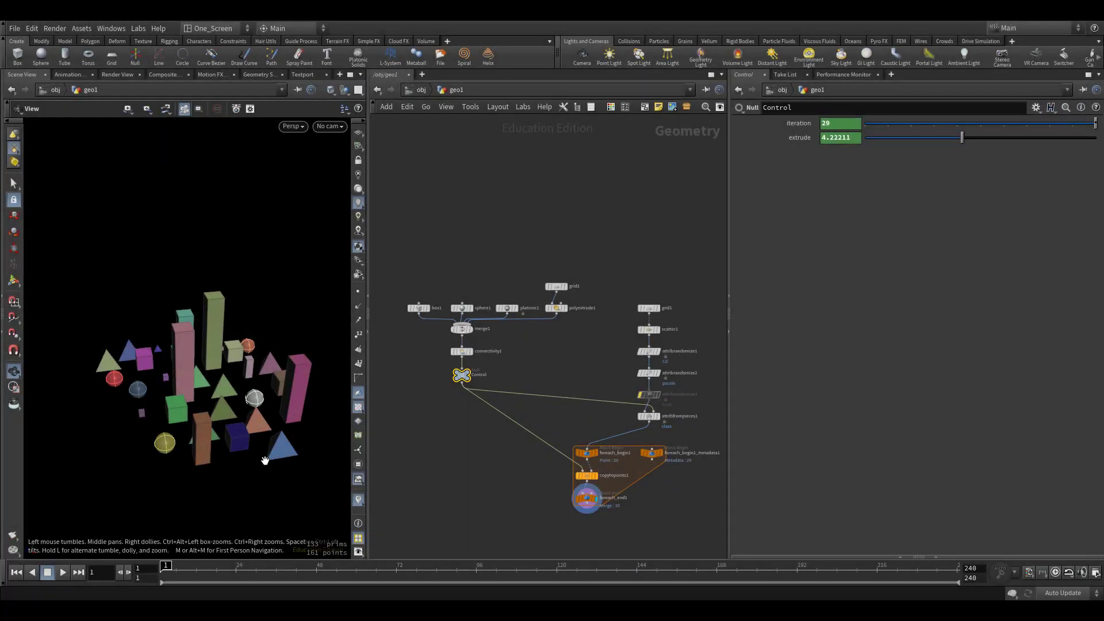
middle_drag(657, 510, 631, 500)
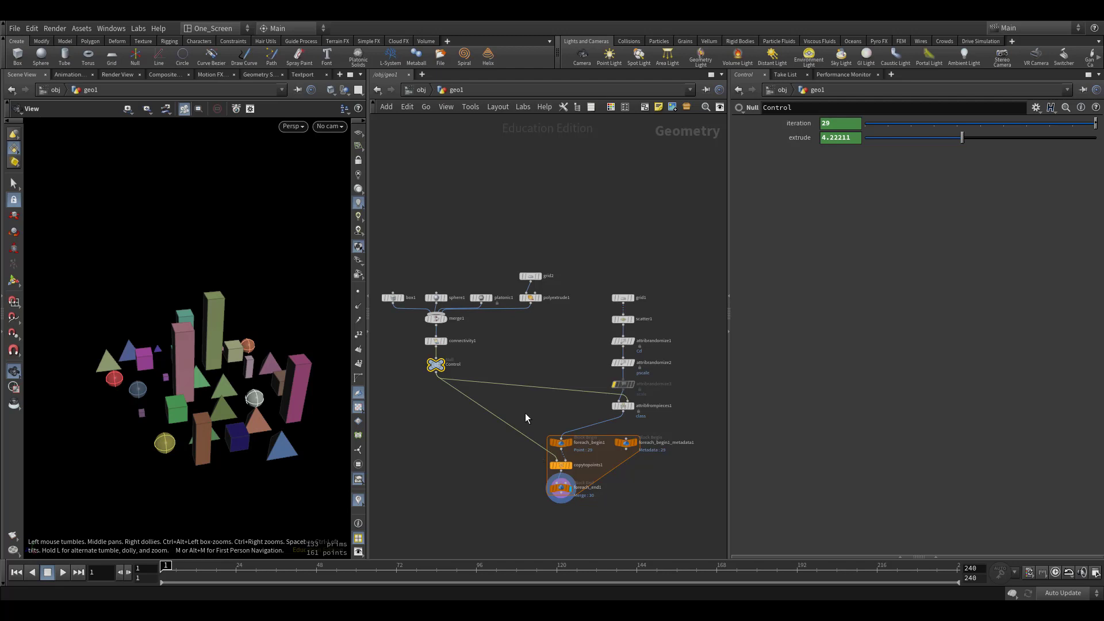
click(808, 141)
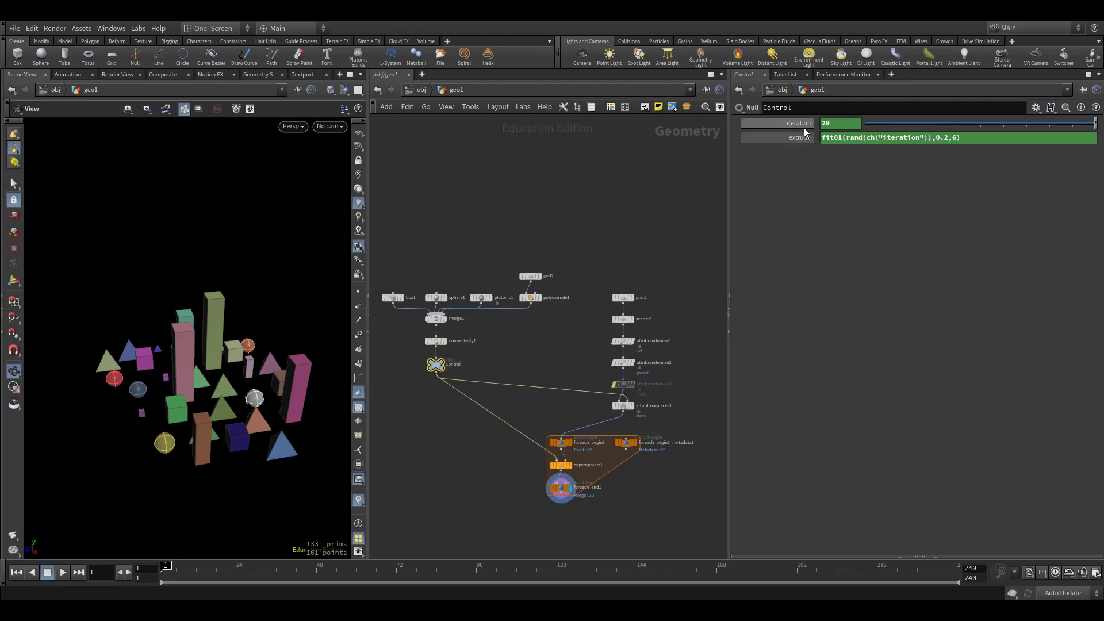
click(805, 125)
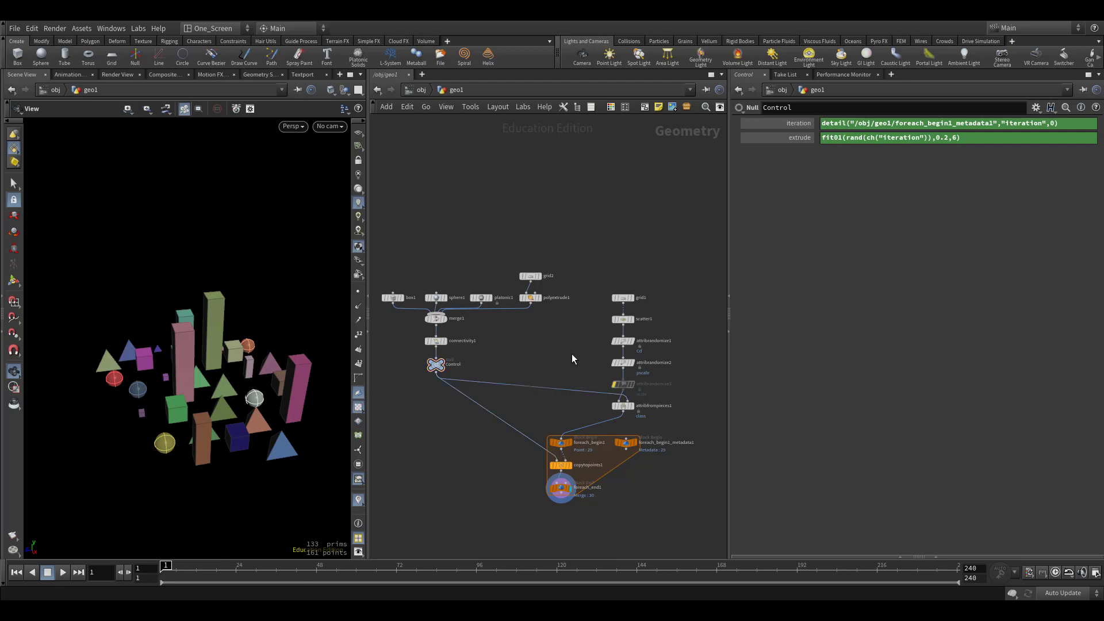
click(623, 406)
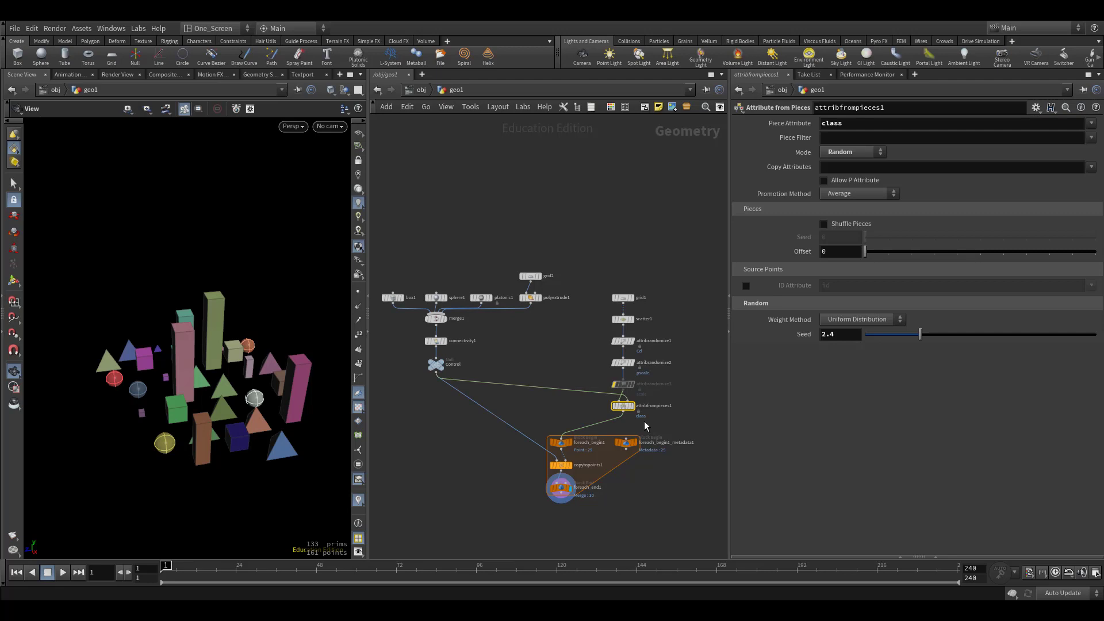
Check the box1 and sphere1 parameters, cancel the stray wire, and reselect the Control null.
scroll(650, 424, up, 1)
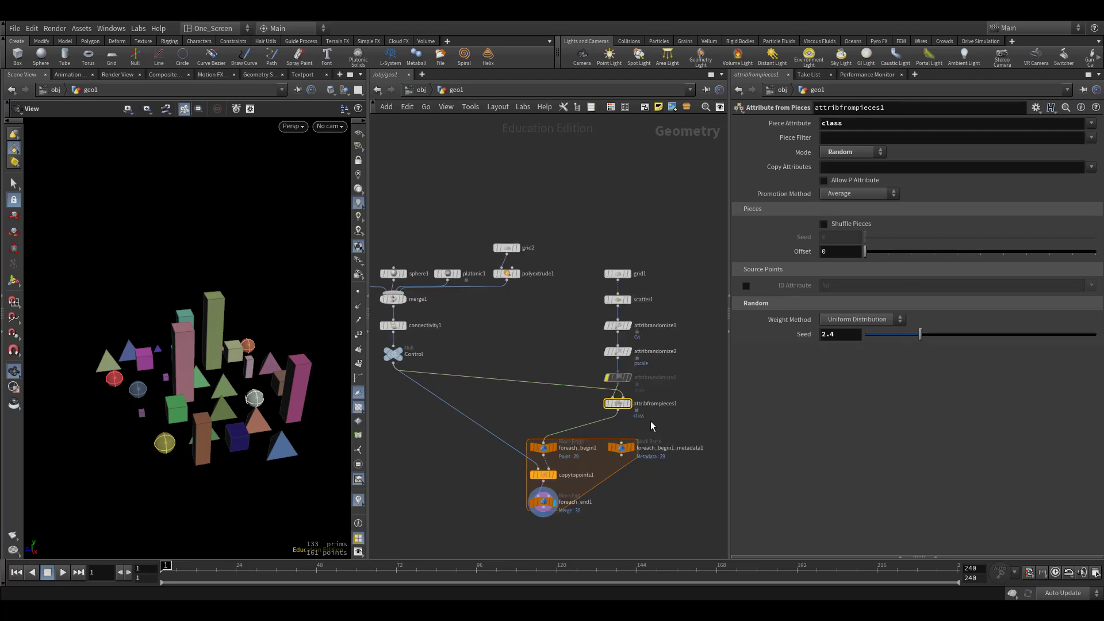
scroll(514, 393, up, 1)
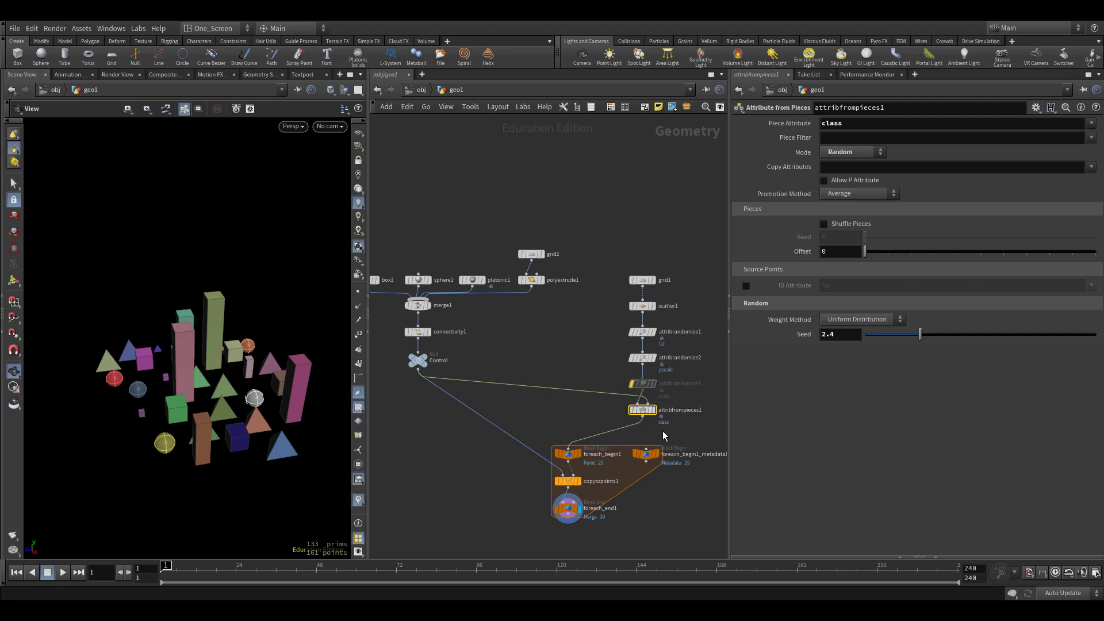
middle_drag(378, 259, 425, 272)
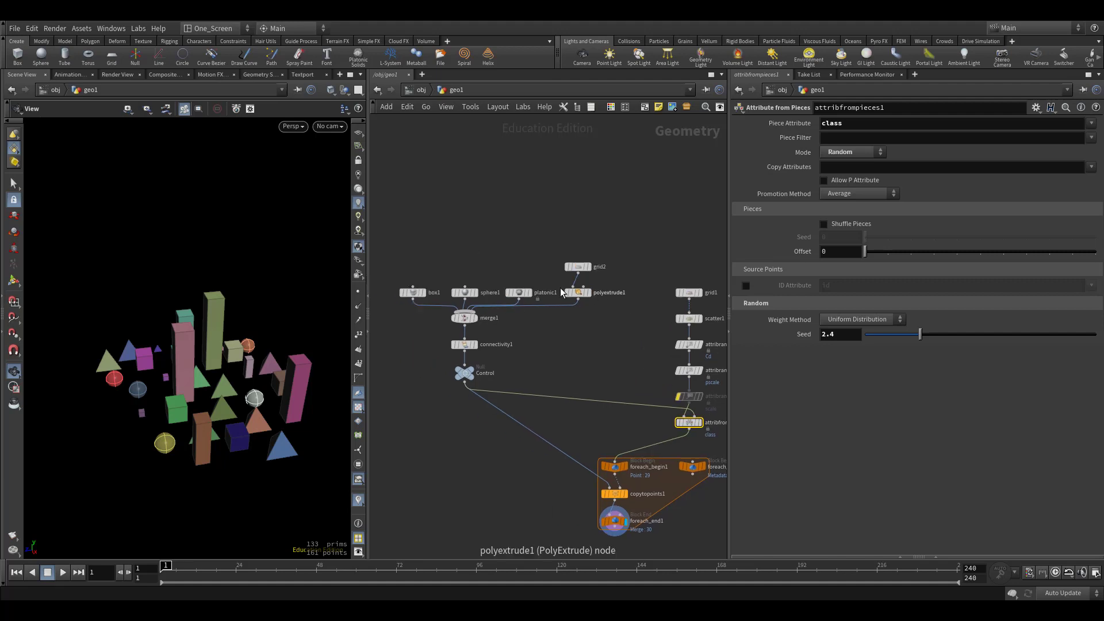
click(412, 292)
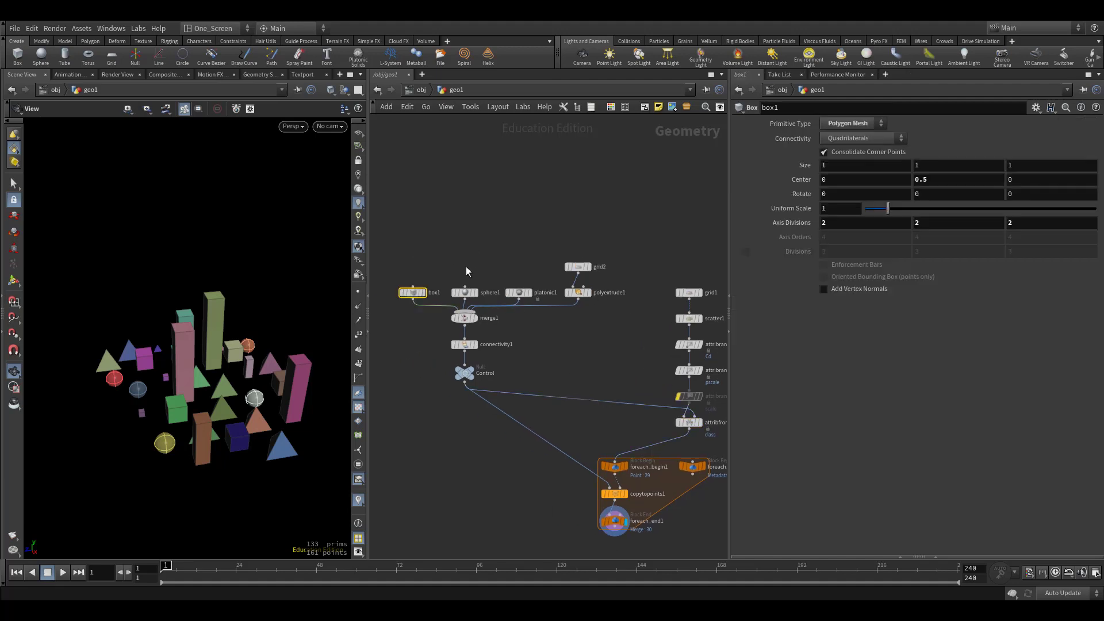
key(Right)
click(413, 299)
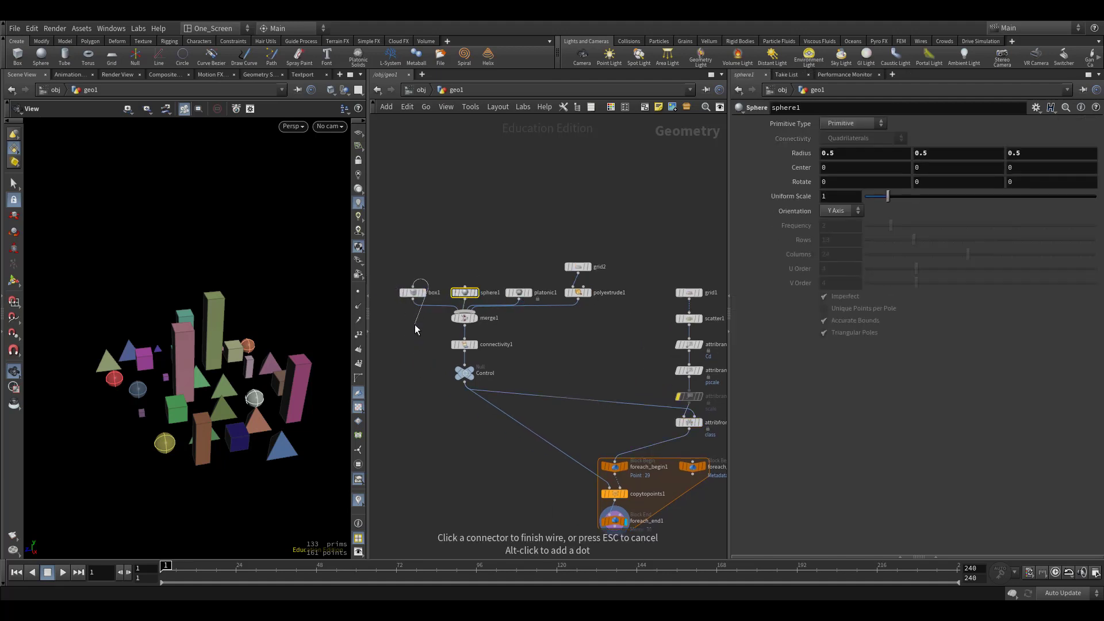
key(Escape)
click(464, 372)
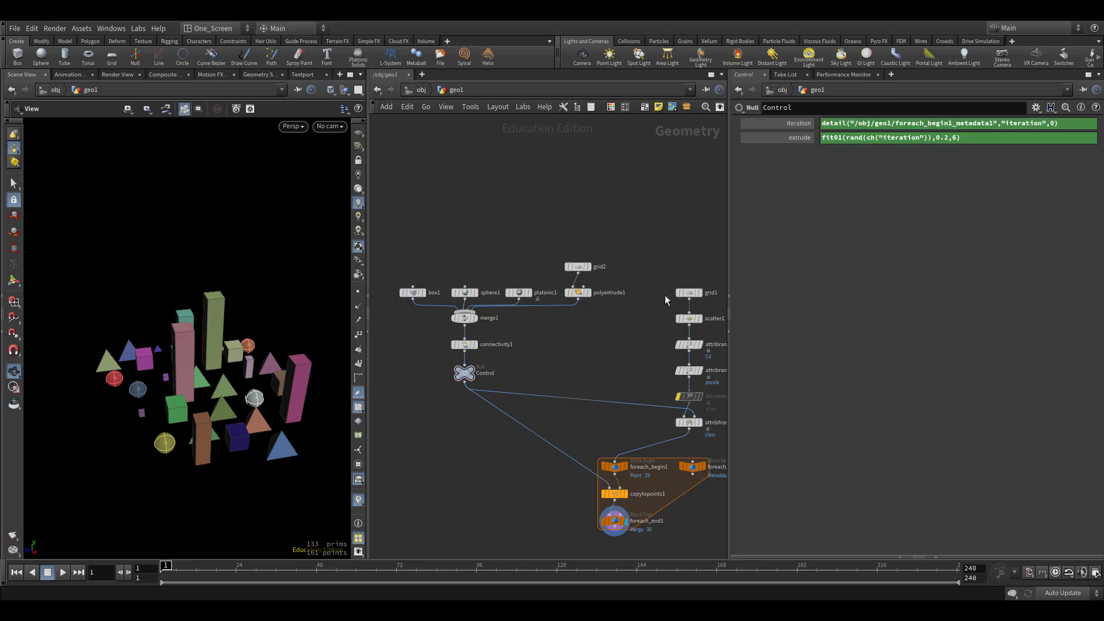